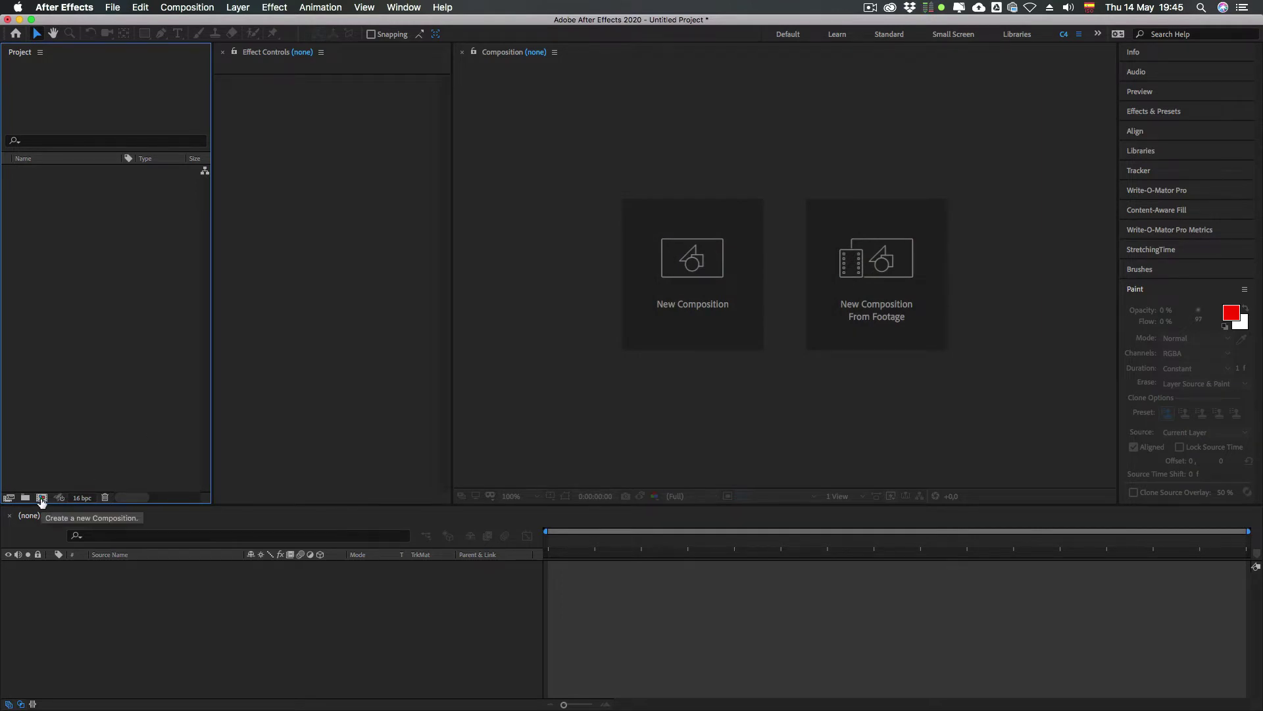
Step: Create a 1280 x 720 px composition at 30 frames per second with a duration of 0:00:04:00
click(42, 498)
drag(622, 135, 659, 165)
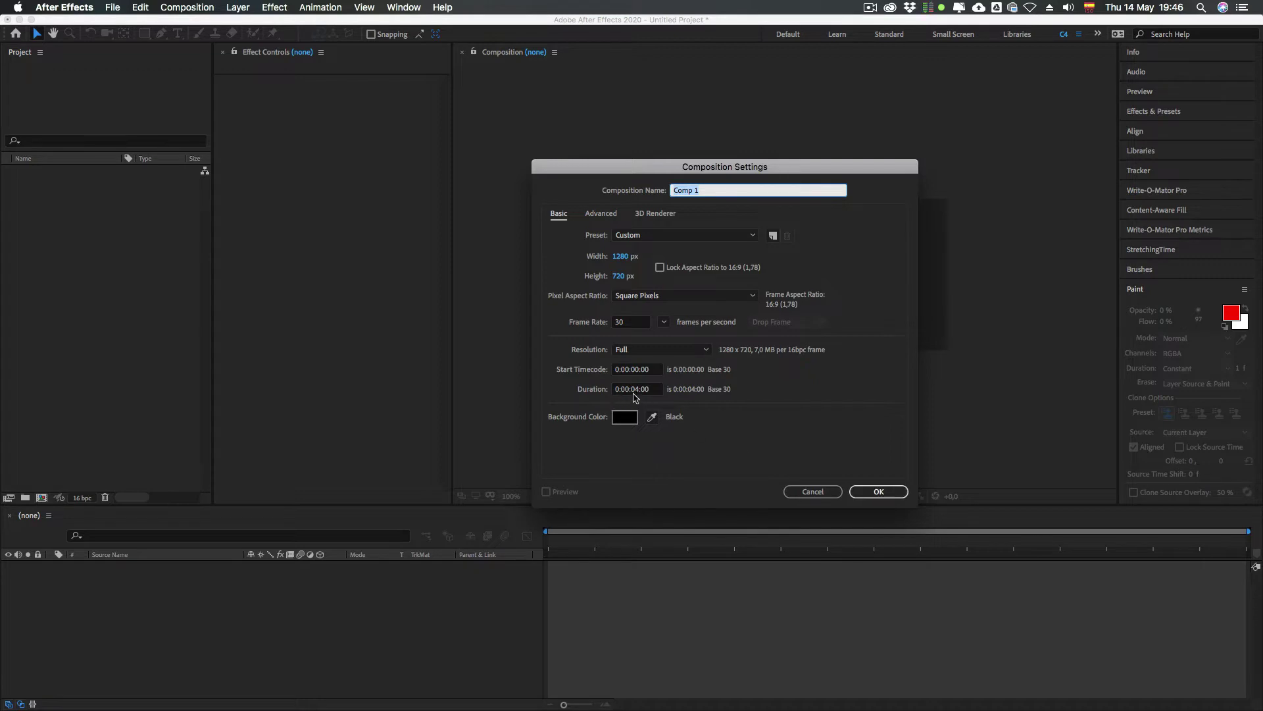
click(882, 491)
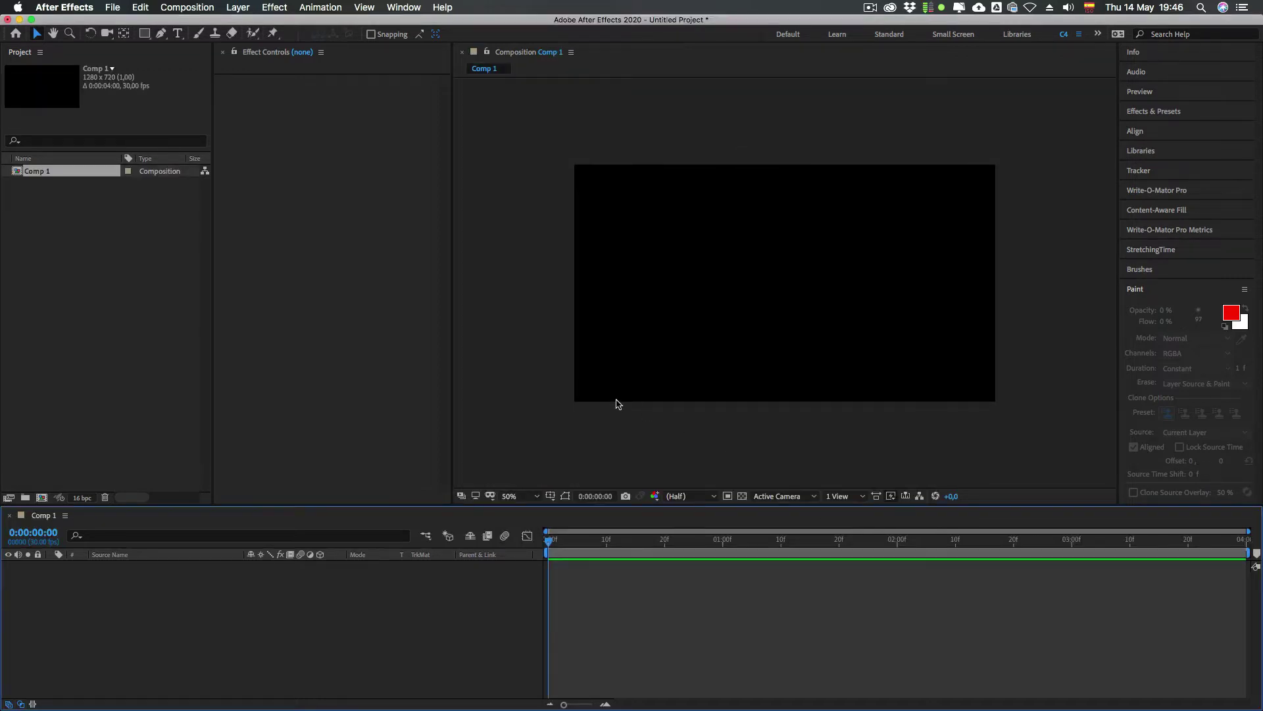
key(period)
key(comma)
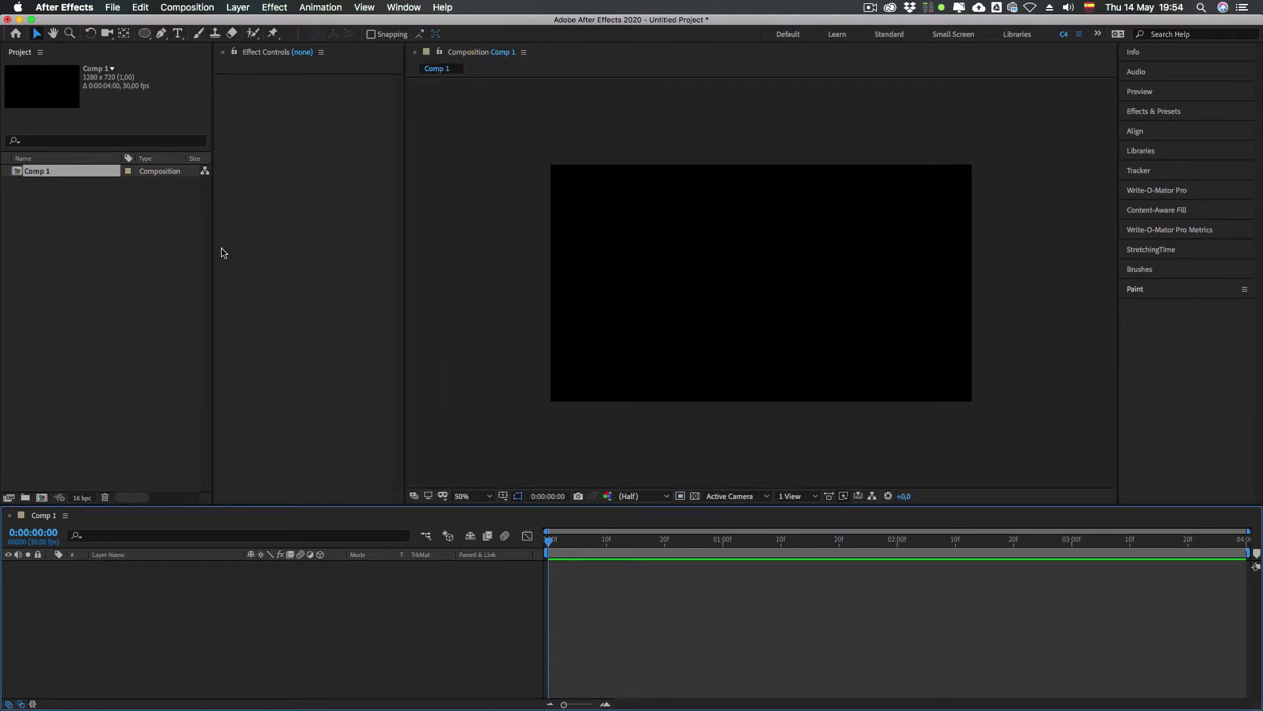
Step: Add a yellow ellipse shape layer that fills the whole composition
double_click(144, 35)
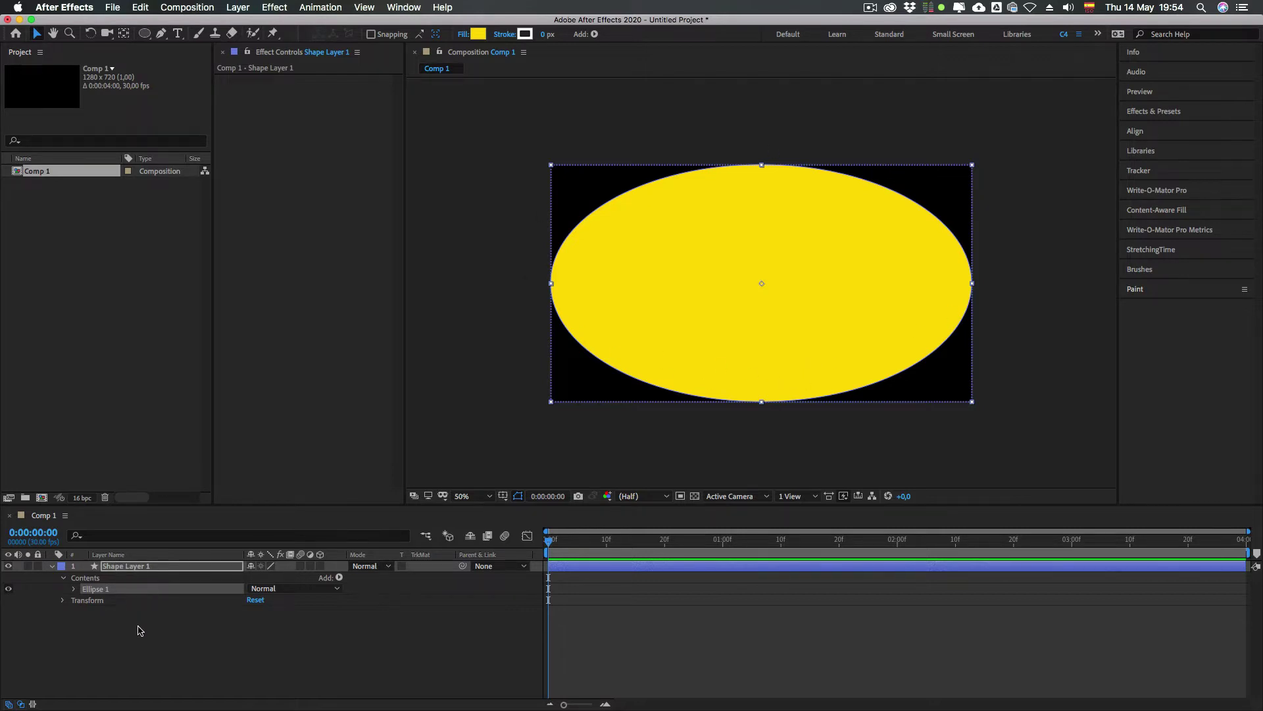
click(122, 568)
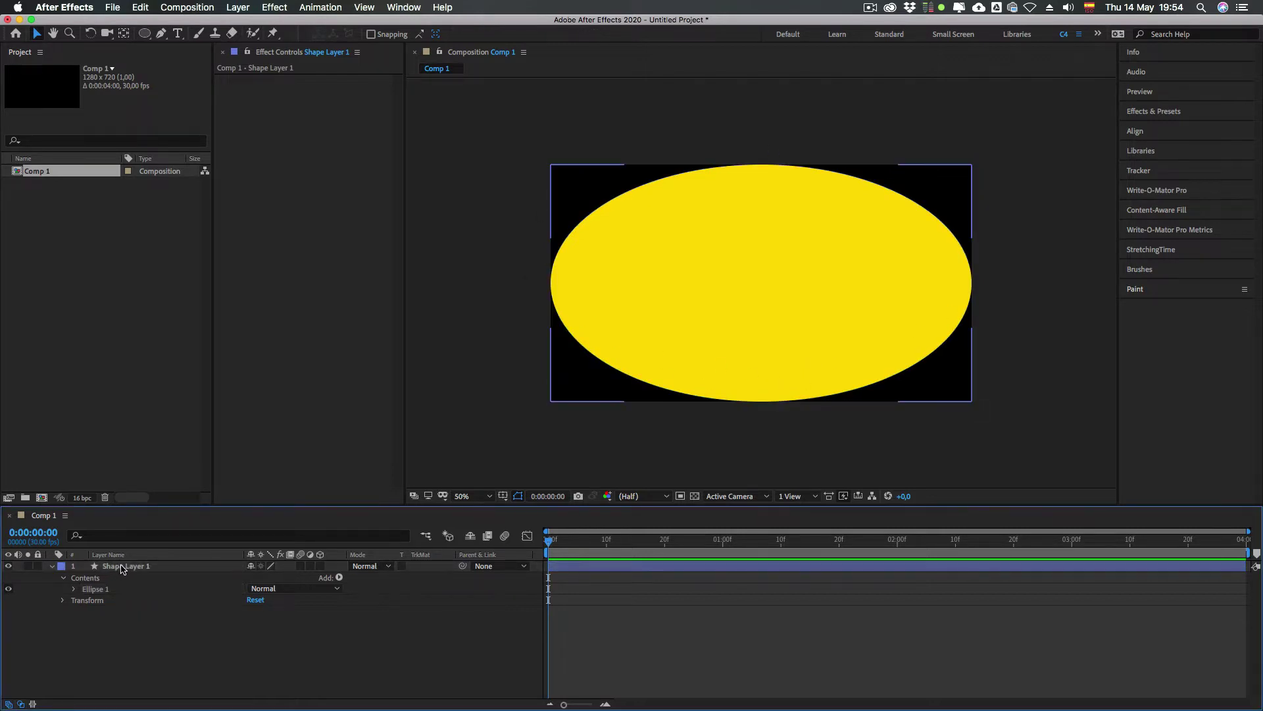
click(85, 579)
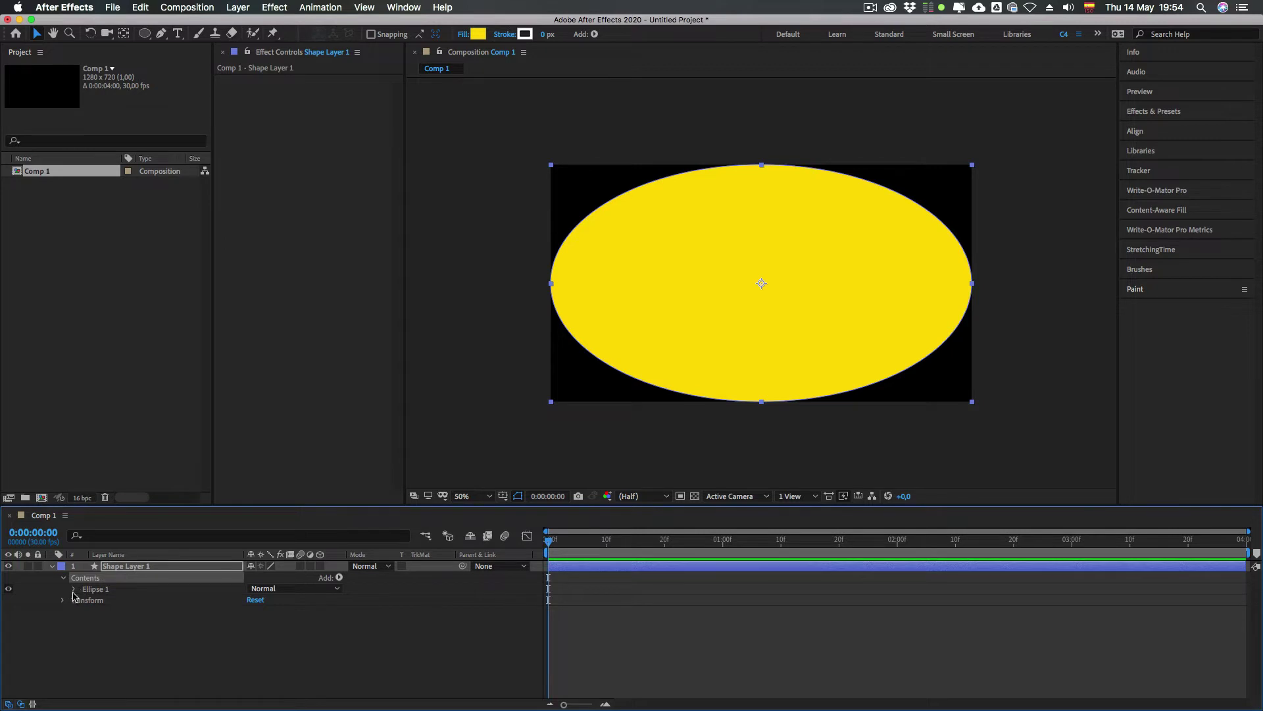
Step: Set the size of the ellipse's path to 100 by 100 to make a small circle
click(96, 590)
click(73, 589)
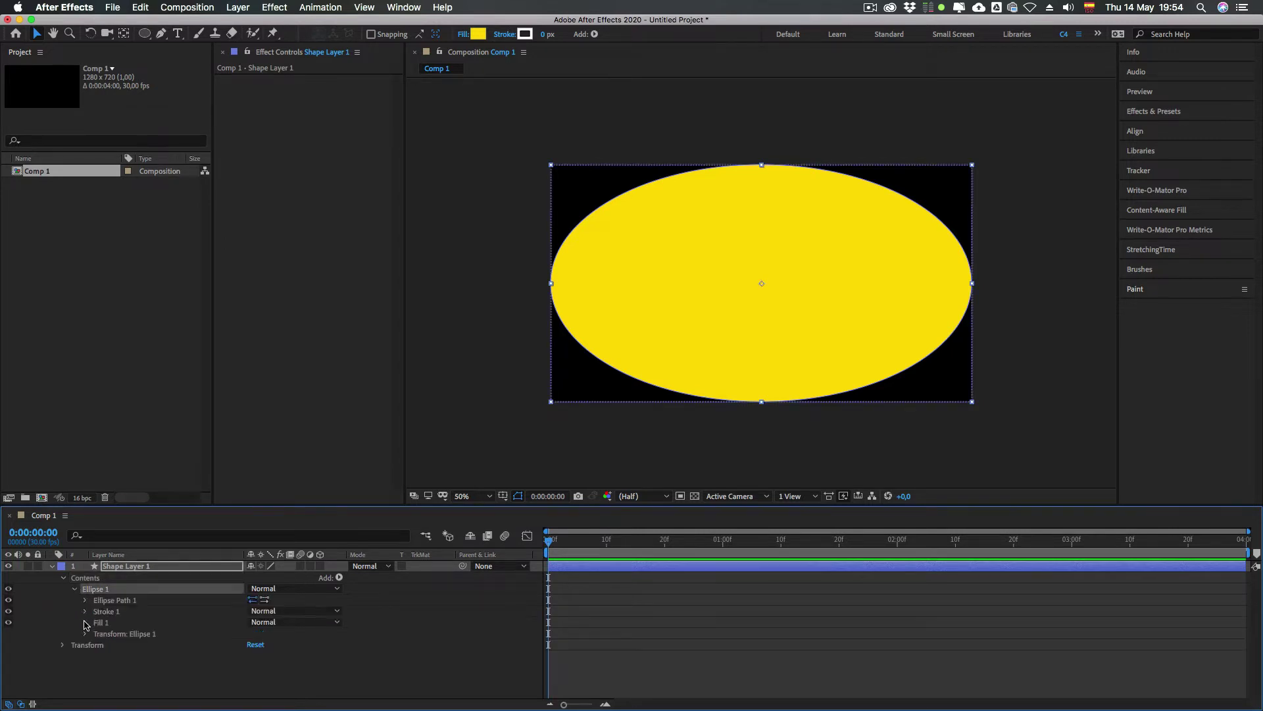
click(85, 600)
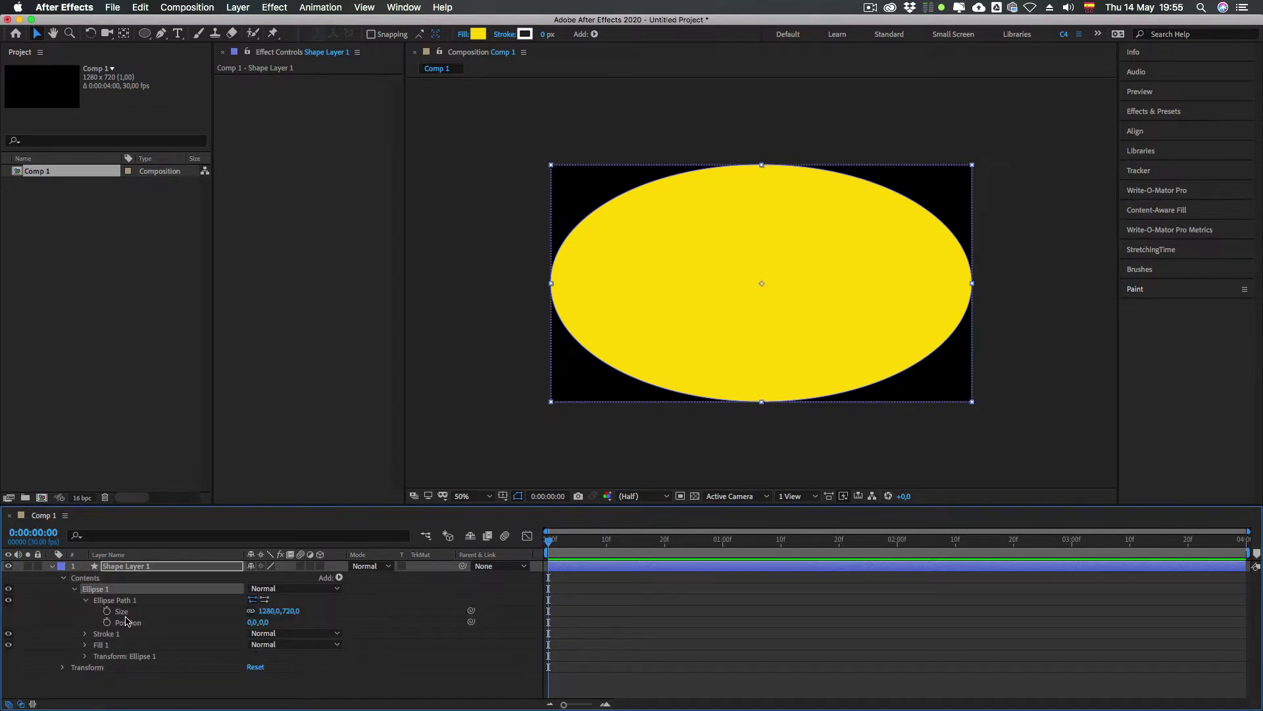
click(124, 612)
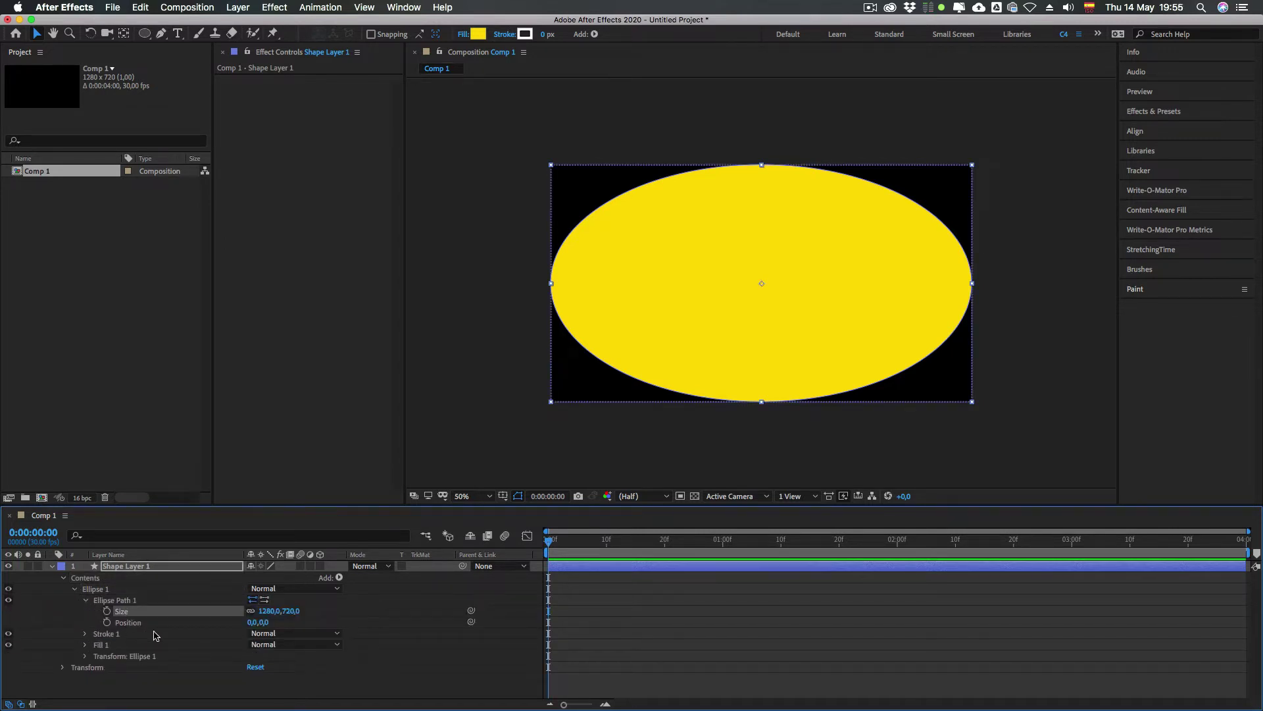
click(269, 612)
text(10)
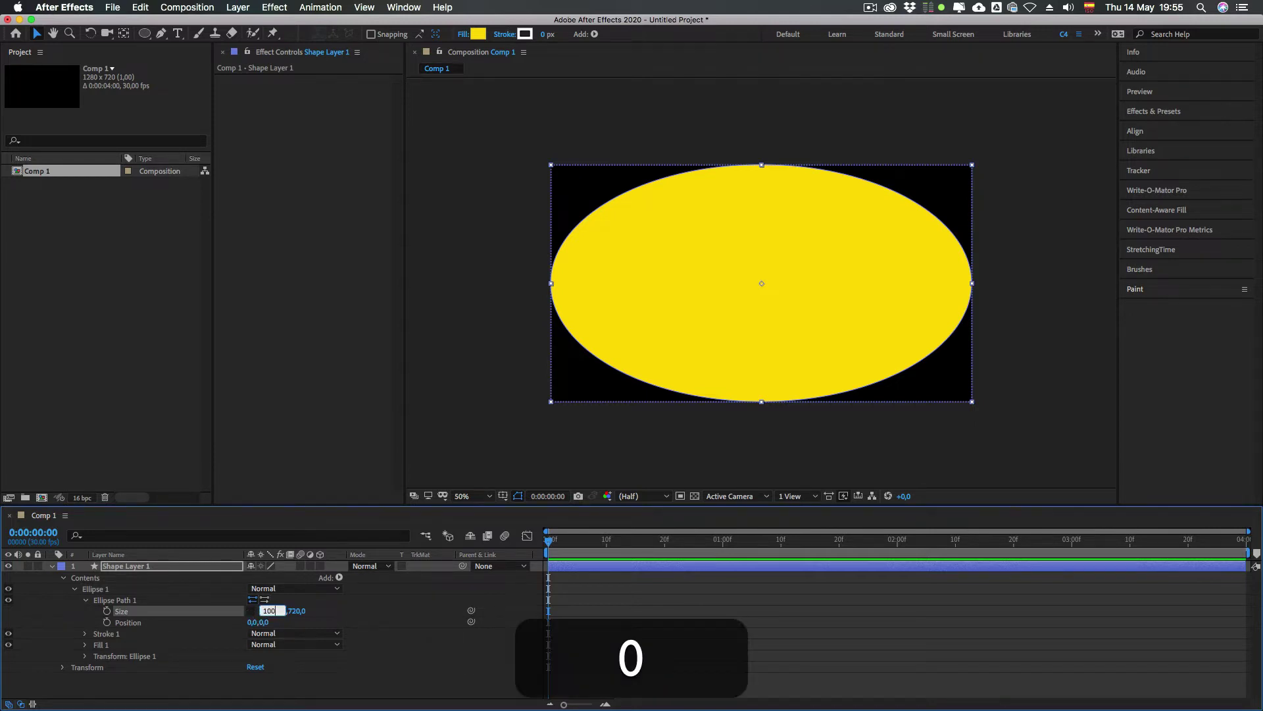
key(KP_Enter)
click(296, 611)
text(100)
key(KP_Enter)
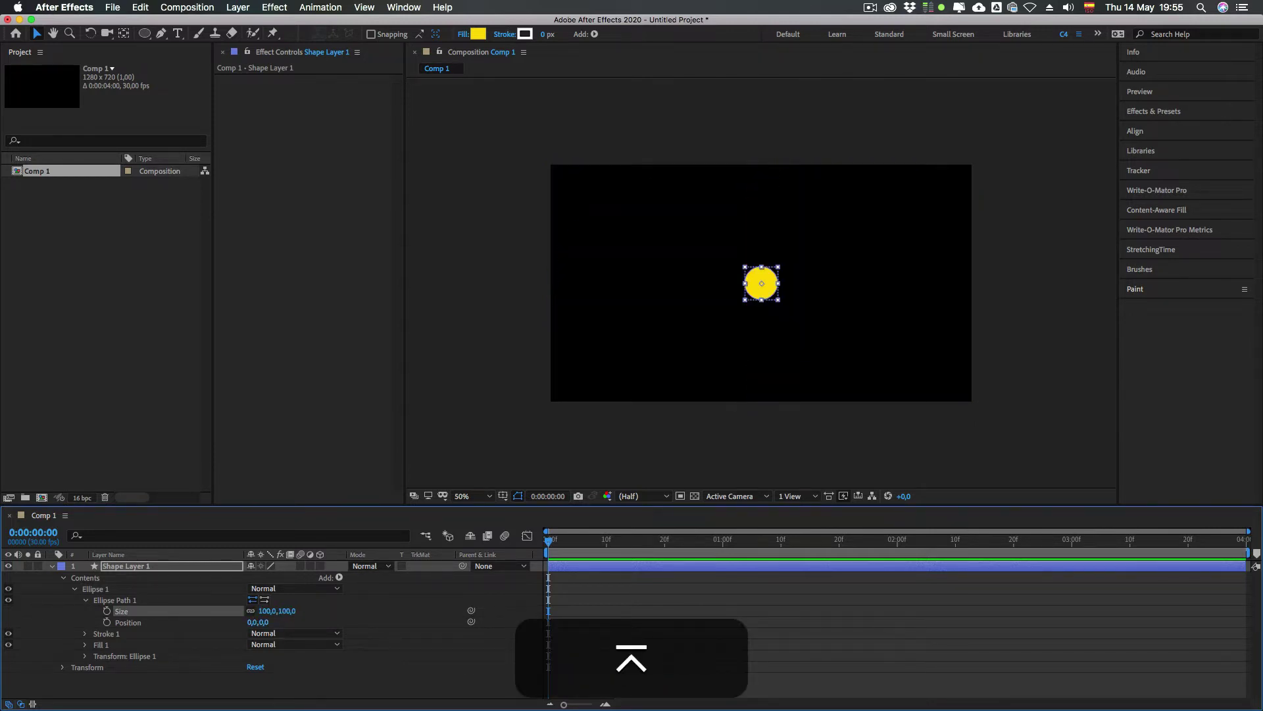
Step: Collapse the shape layer's properties and rename the layer Circulo
click(197, 684)
click(52, 566)
click(132, 565)
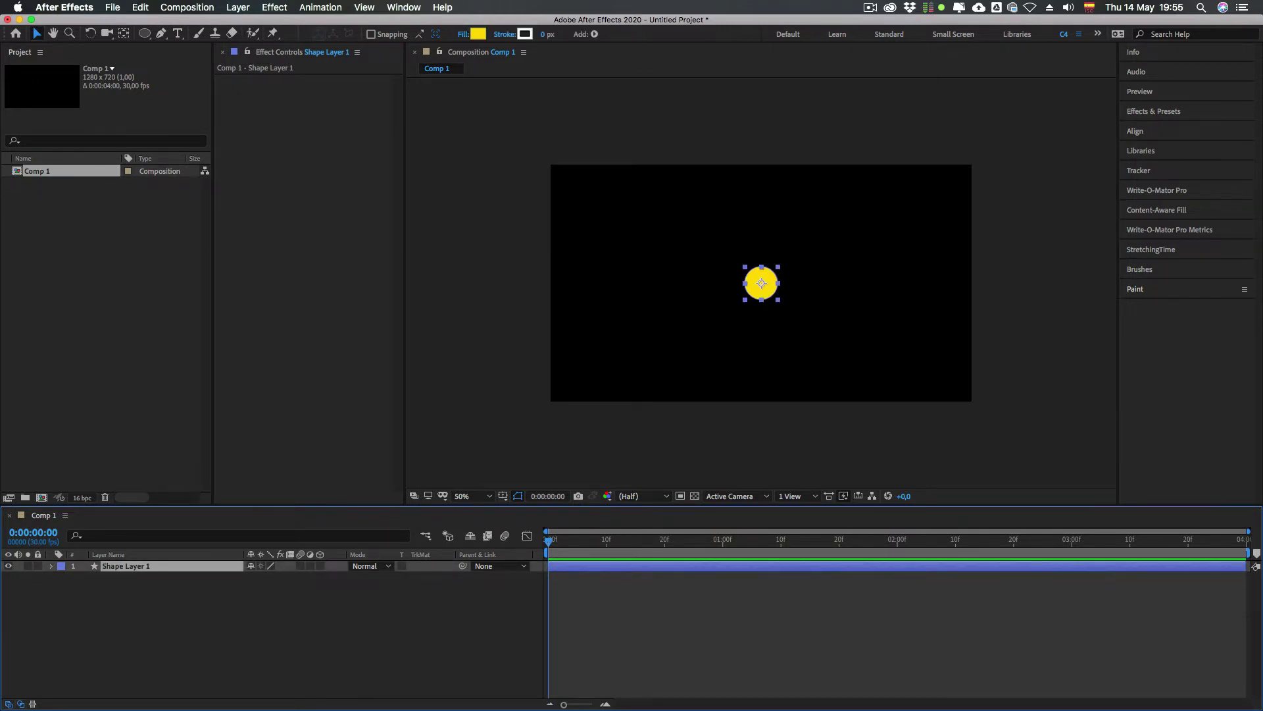
key(Return)
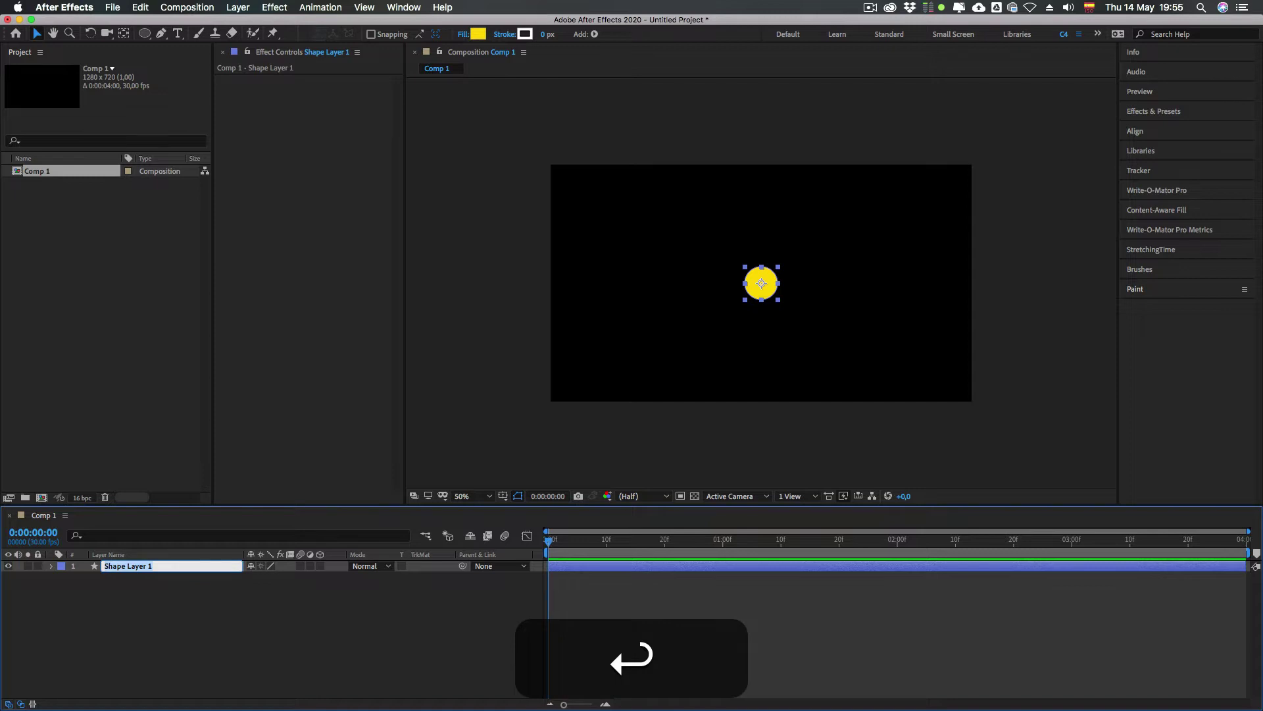
text(Circulo)
key(Return)
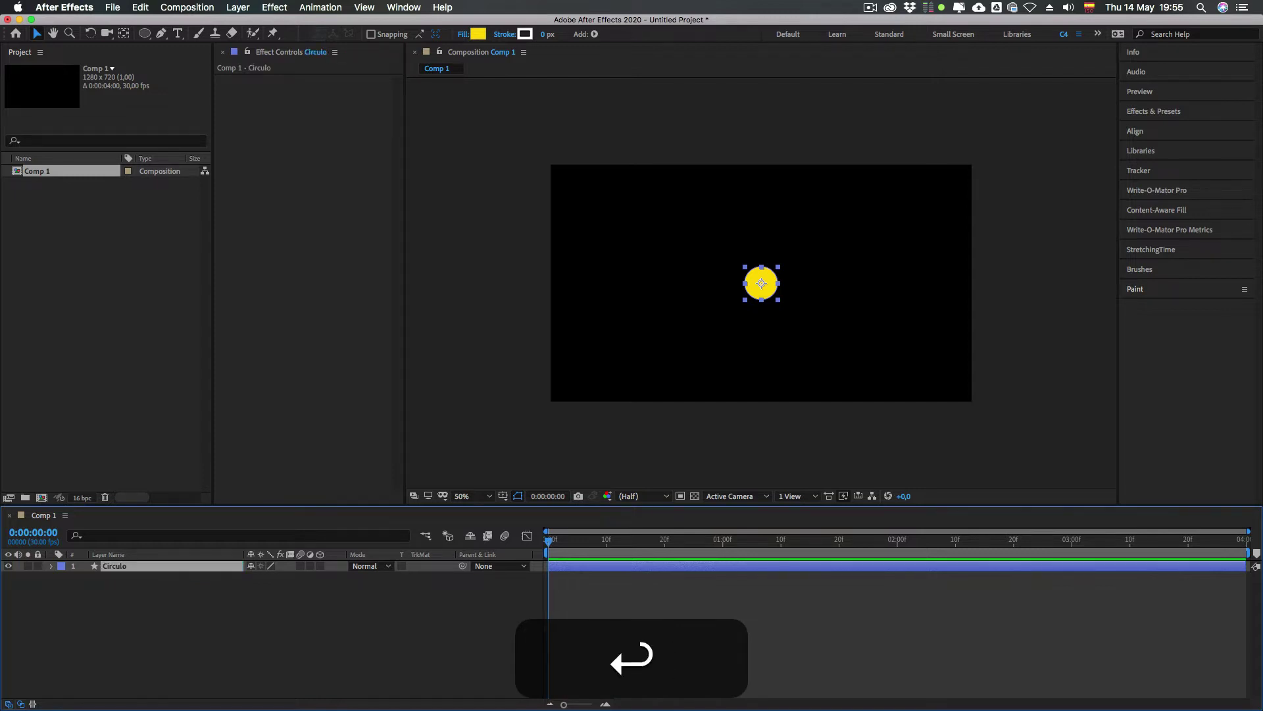
click(136, 595)
click(112, 566)
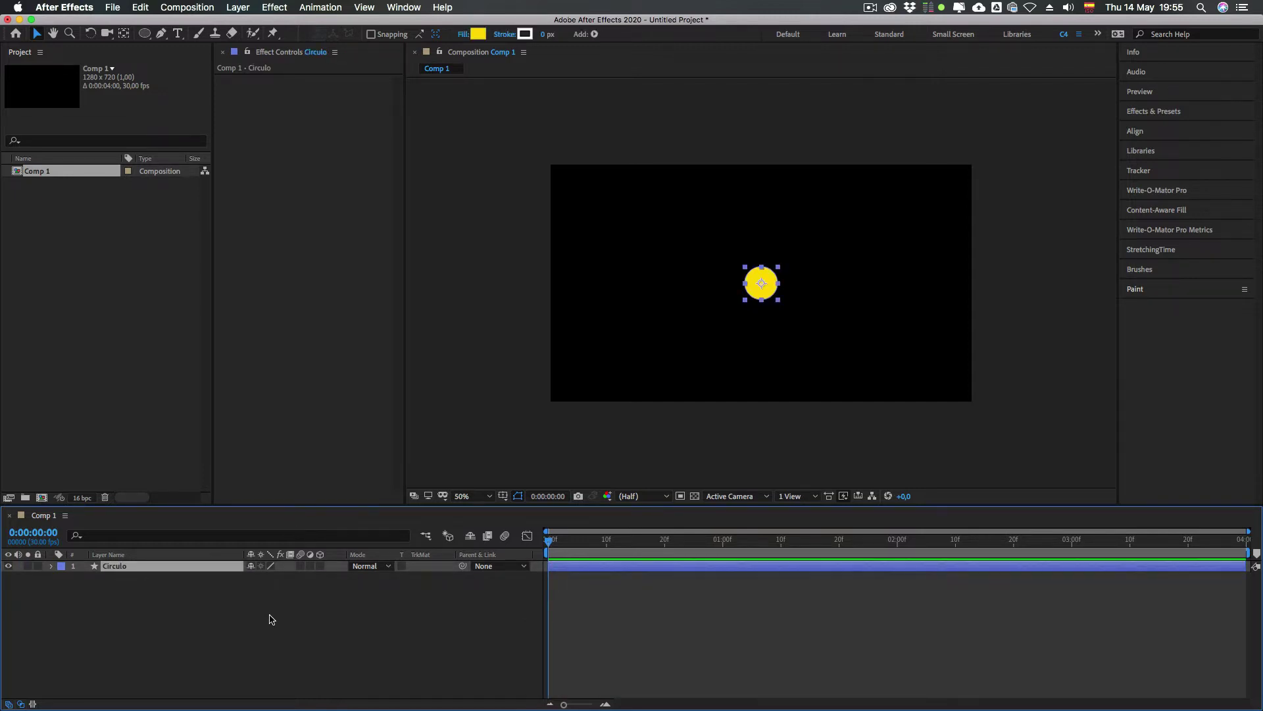
click(236, 643)
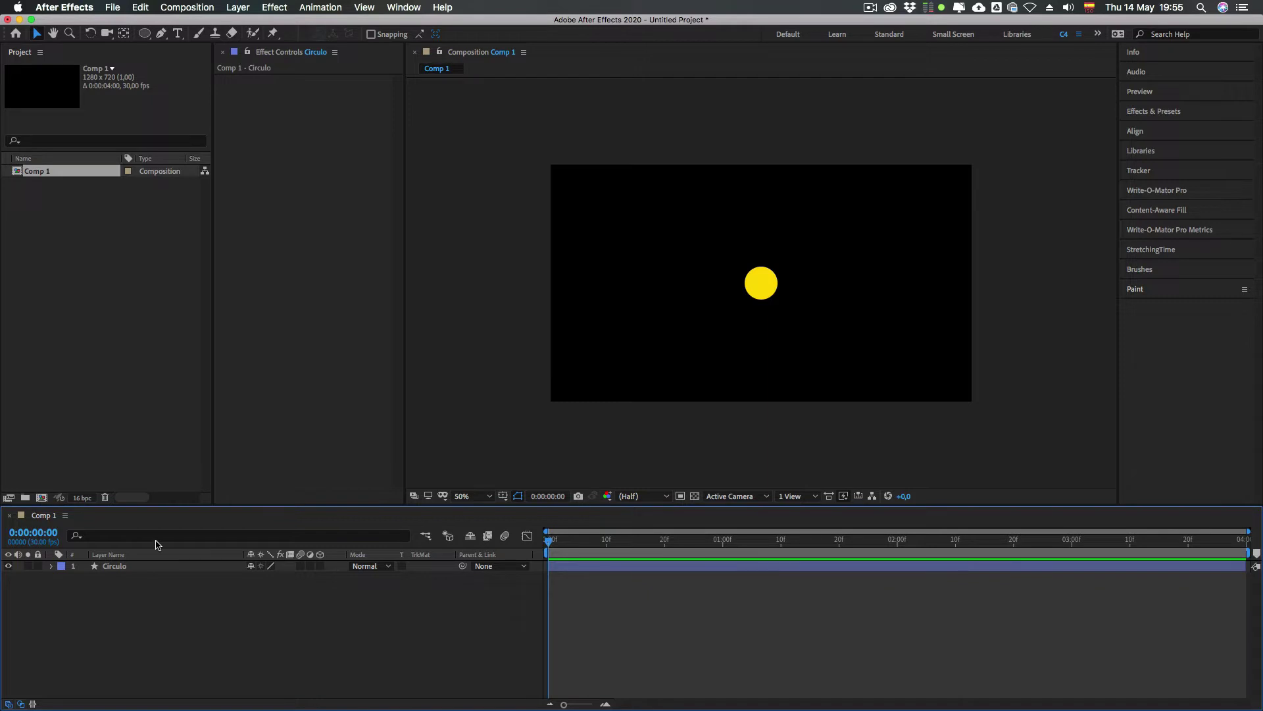
Step: Reveal the Position property of the Circulo layer at the start of the timeline
key(p)
click(99, 580)
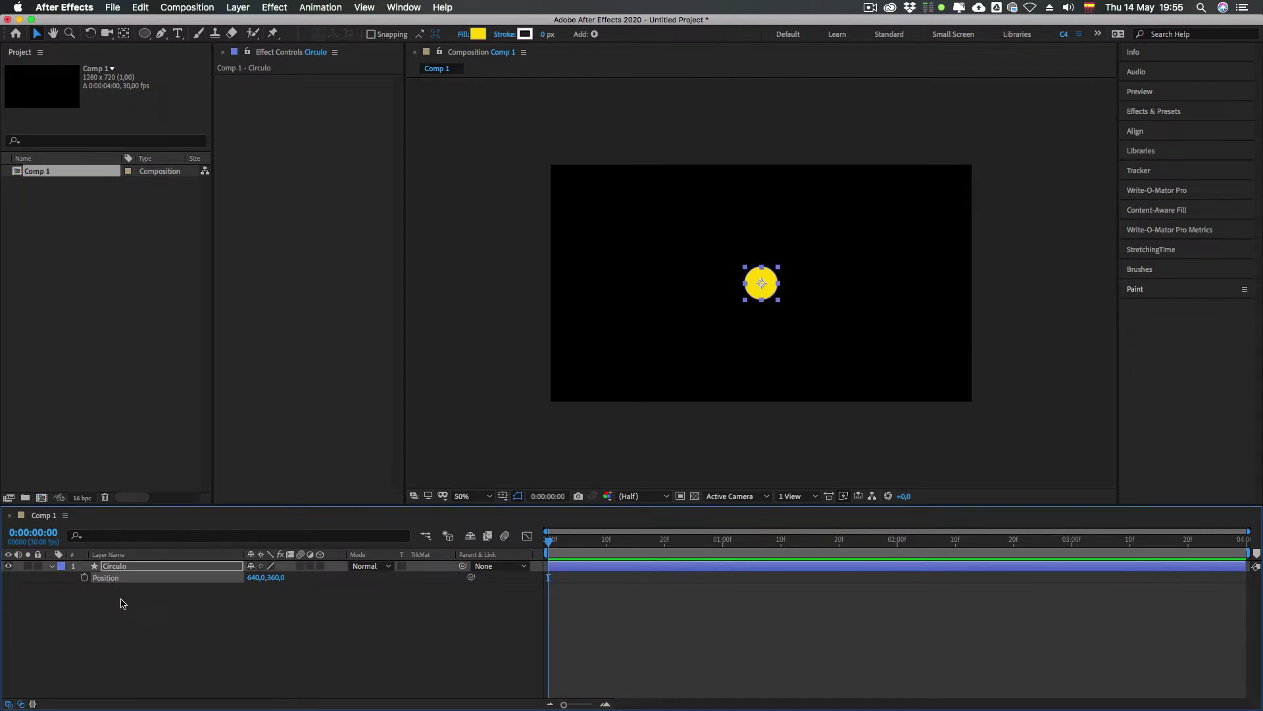
mouse_move(560, 541)
mouse_down()
mouse_move(595, 541)
mouse_move(548, 541)
mouse_up()
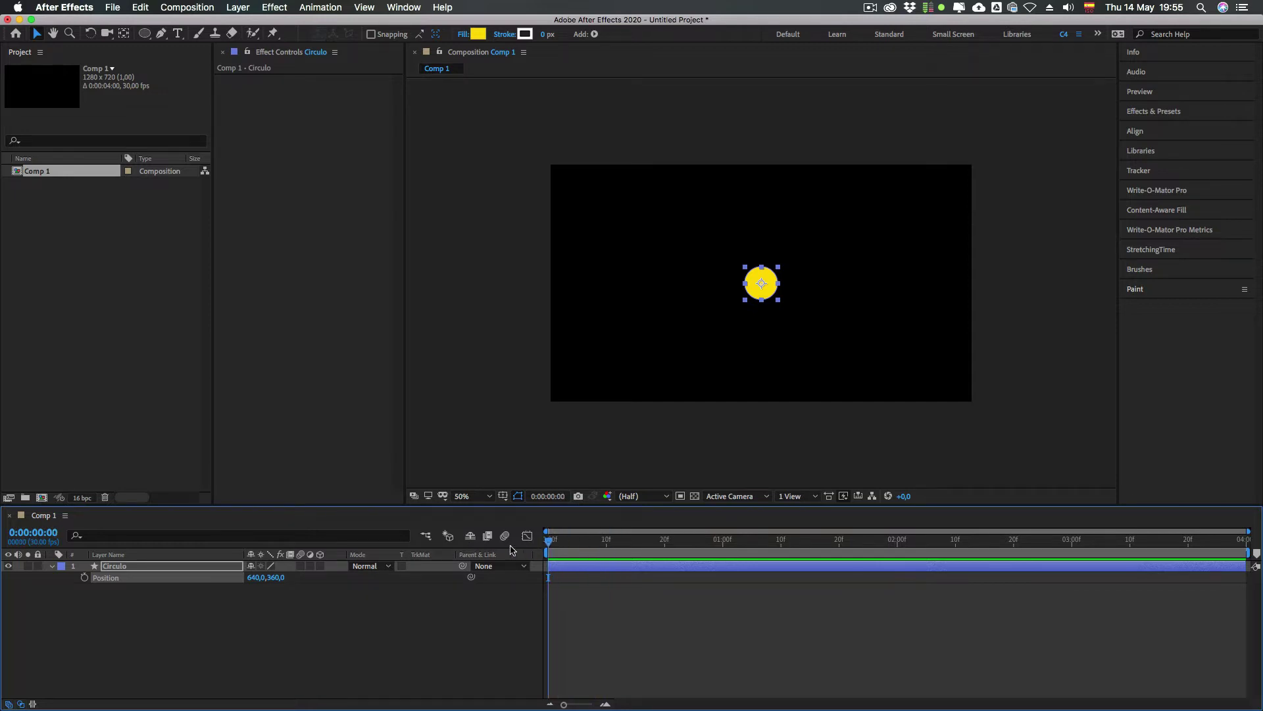
Step: Add a Position keyframe to Circulo at 0:00:00:00 with the circle moved horizontally to about 218, 360
click(85, 577)
key(shift+Page_Down)
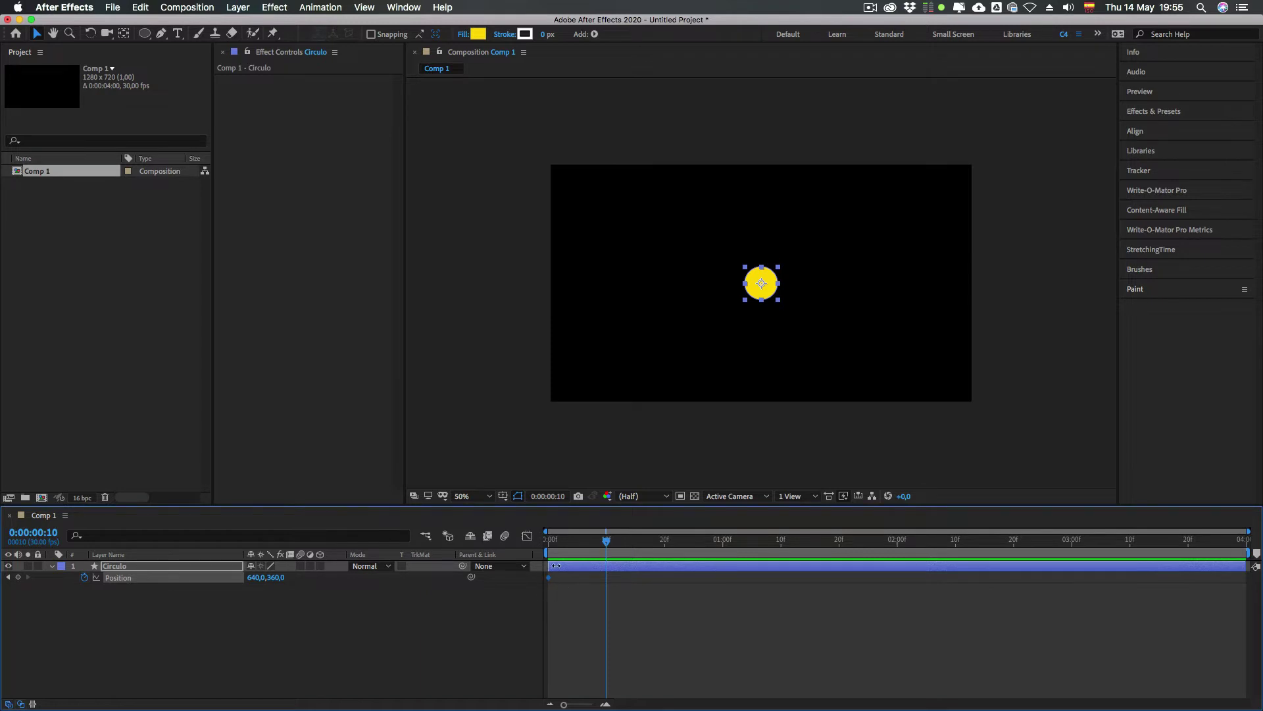
drag(560, 541, 499, 597)
drag(560, 543, 548, 544)
drag(767, 285, 625, 289)
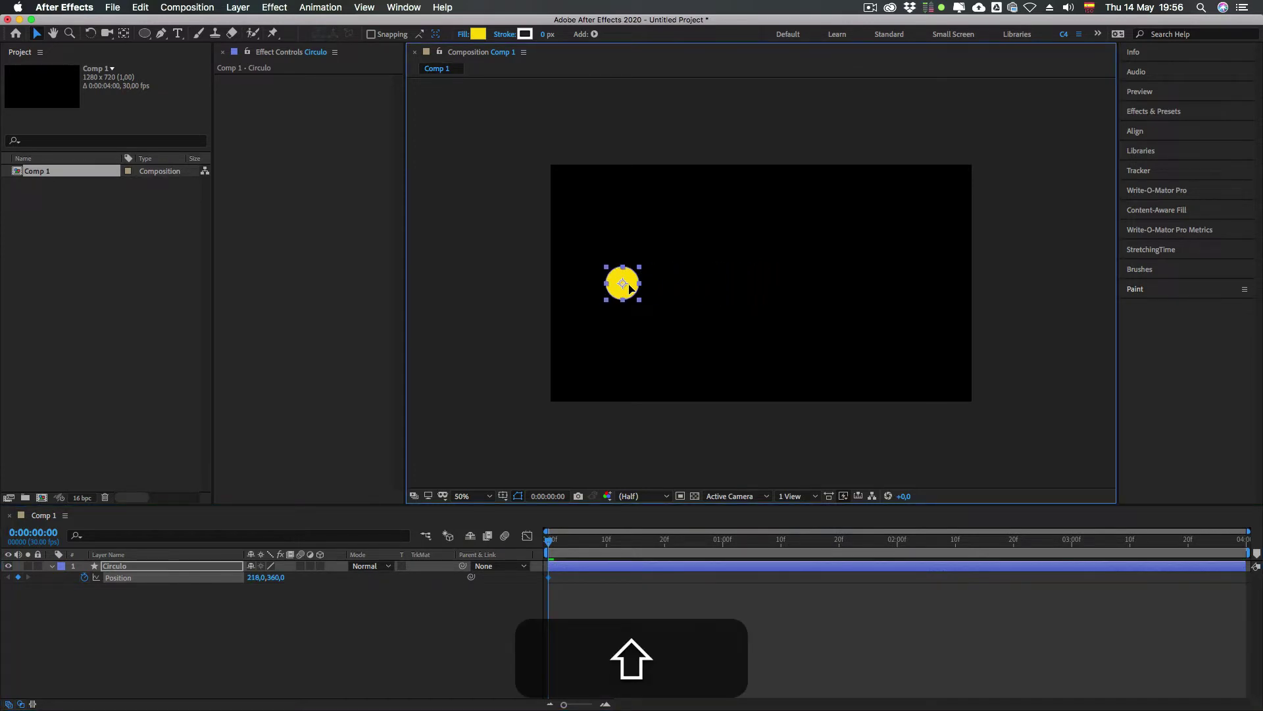
click(545, 585)
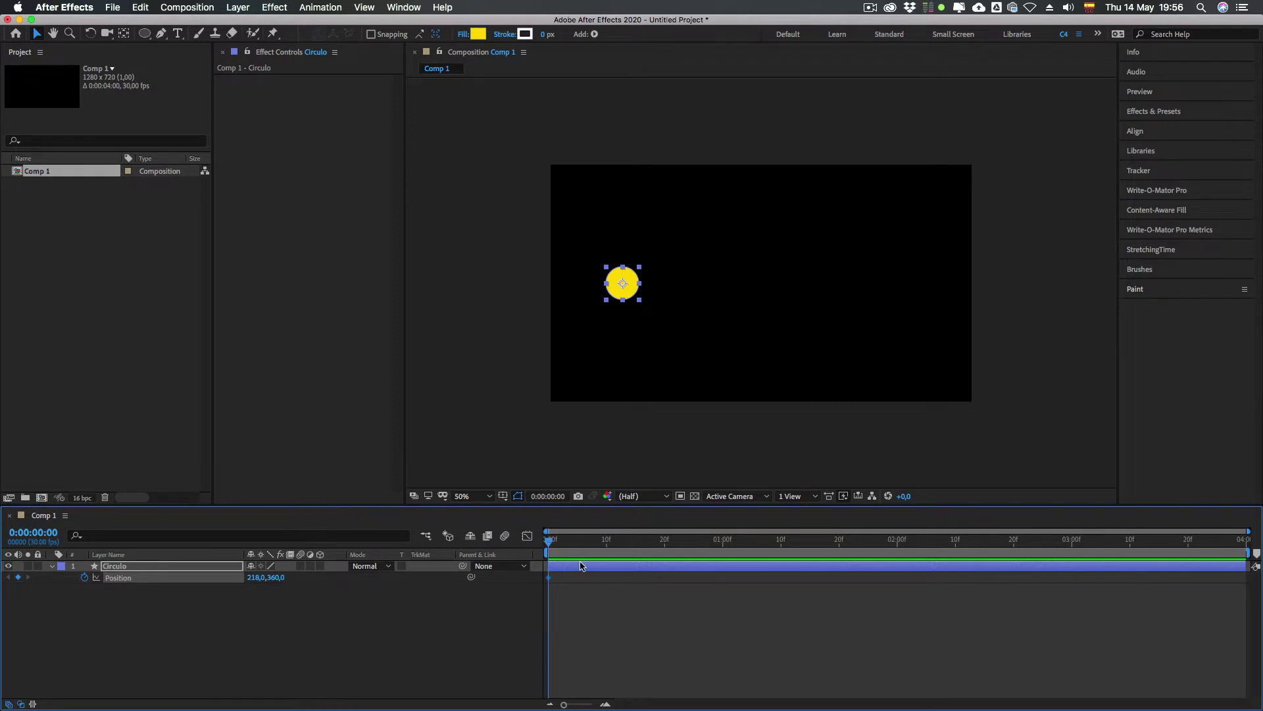
Step: Add a second Position keyframe at 0:00:03:29 with the circle moved horizontally to about 1120, 360
click(1241, 540)
drag(622, 285, 920, 284)
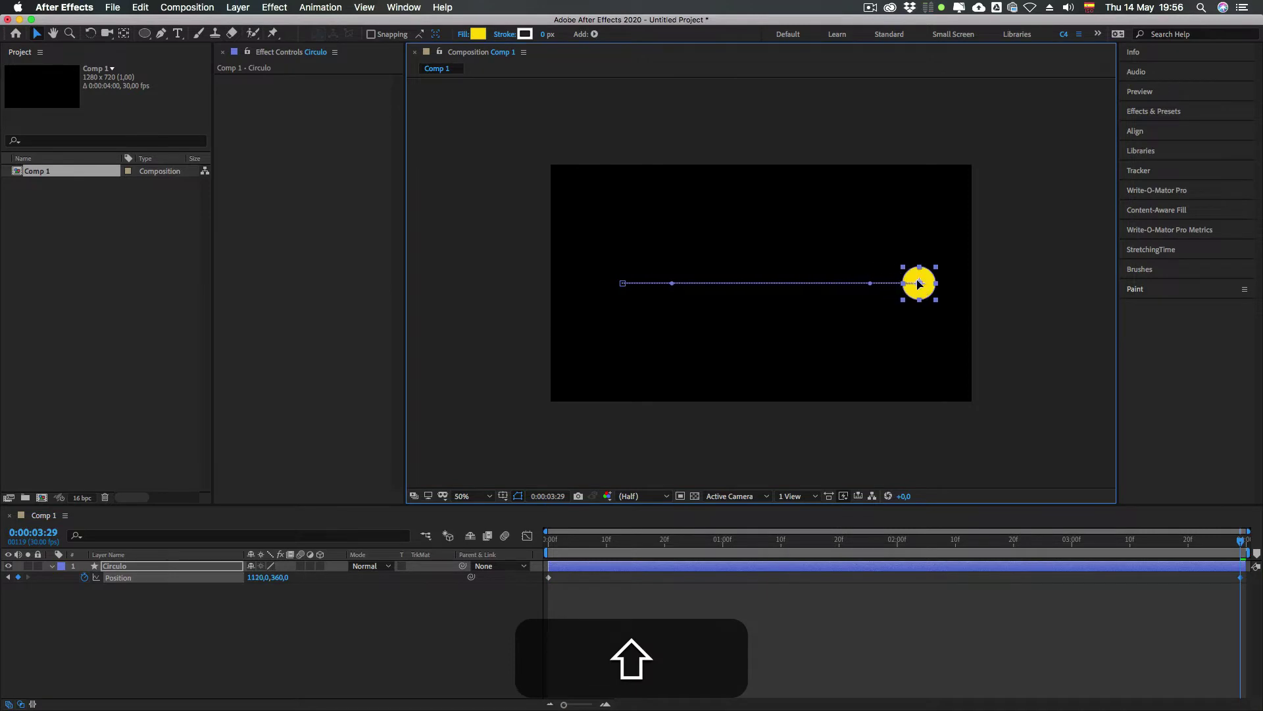
click(1230, 583)
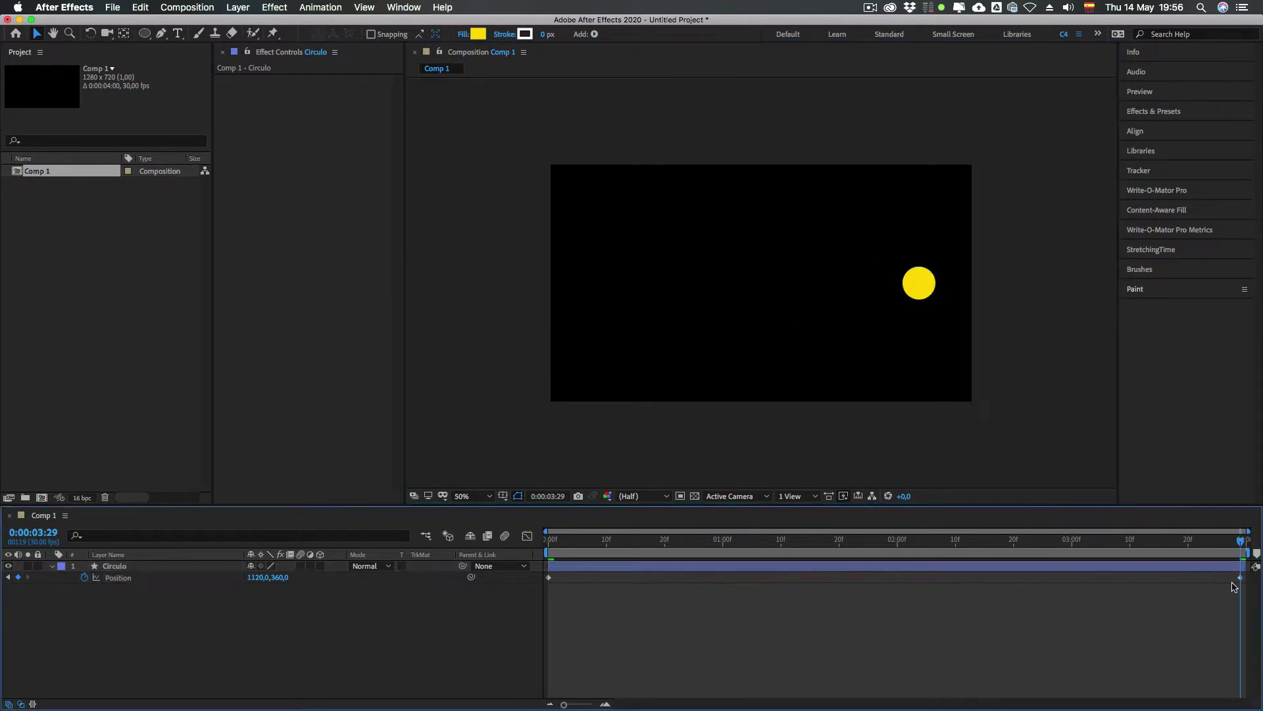
click(1240, 577)
click(1230, 590)
click(1241, 576)
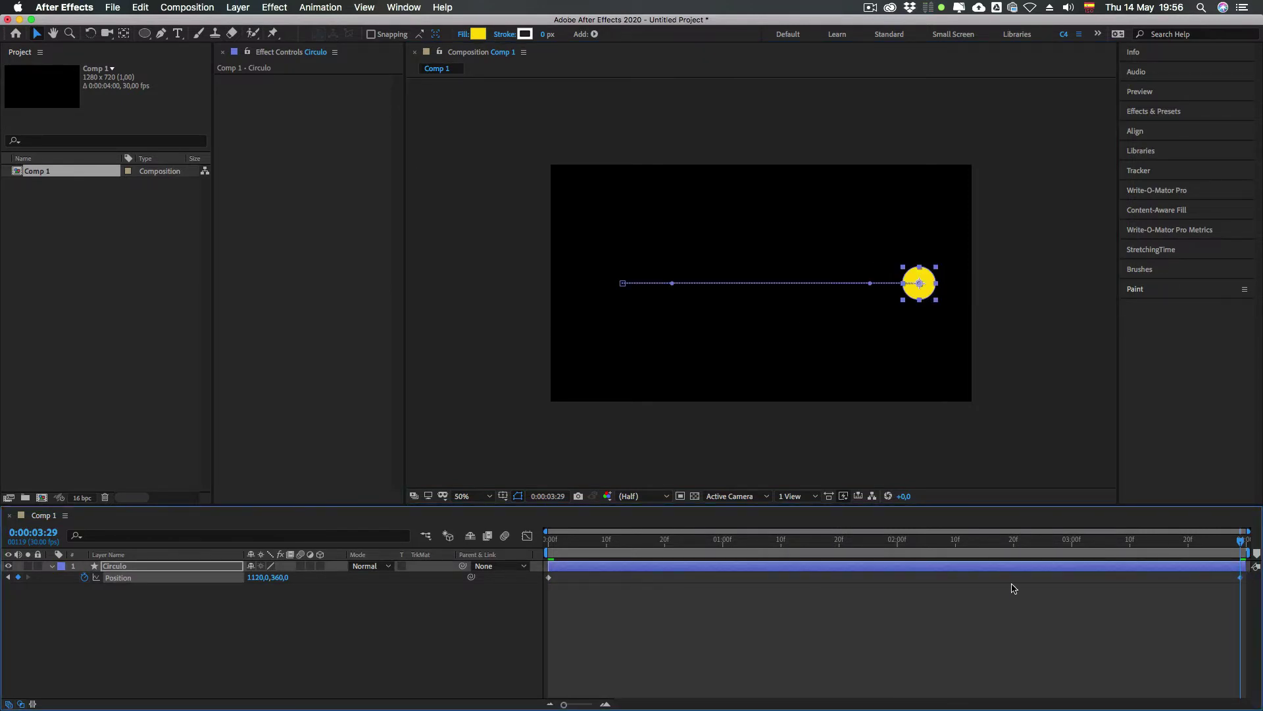
Step: Scrub back to the start of the timeline and play a preview of the circle's horizontal movement
drag(1241, 545, 511, 541)
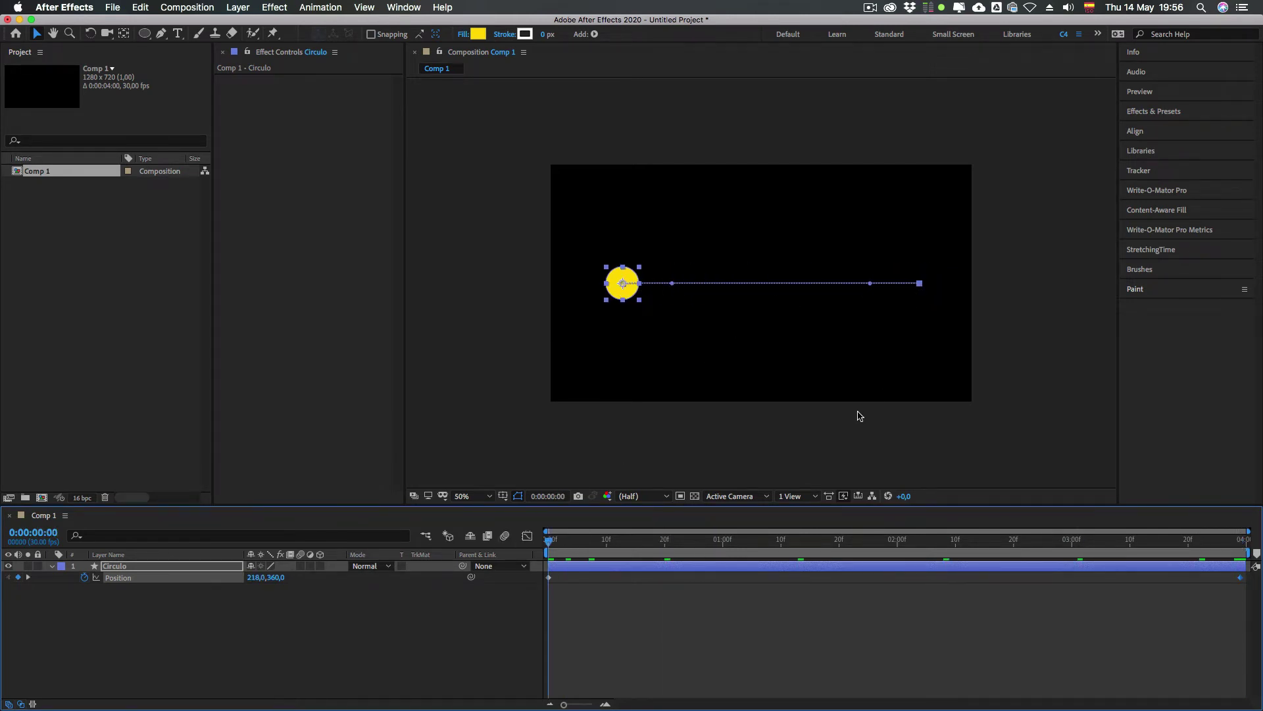
click(697, 612)
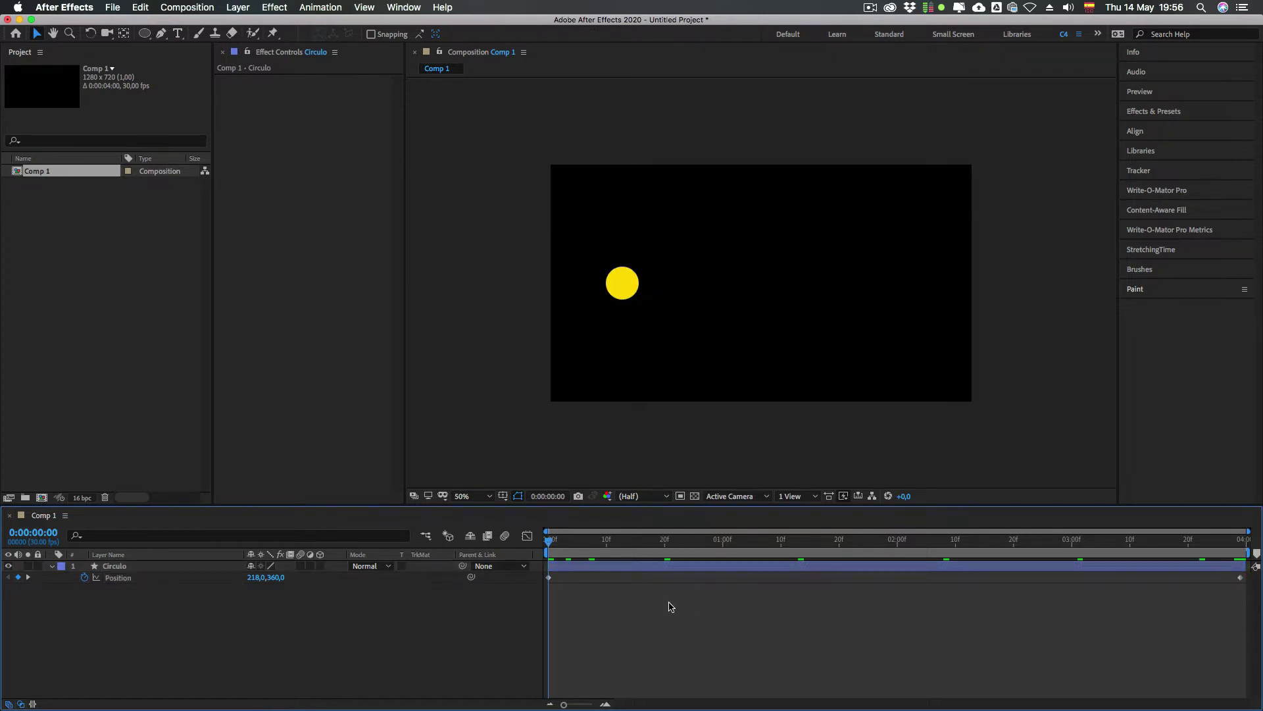
key(space)
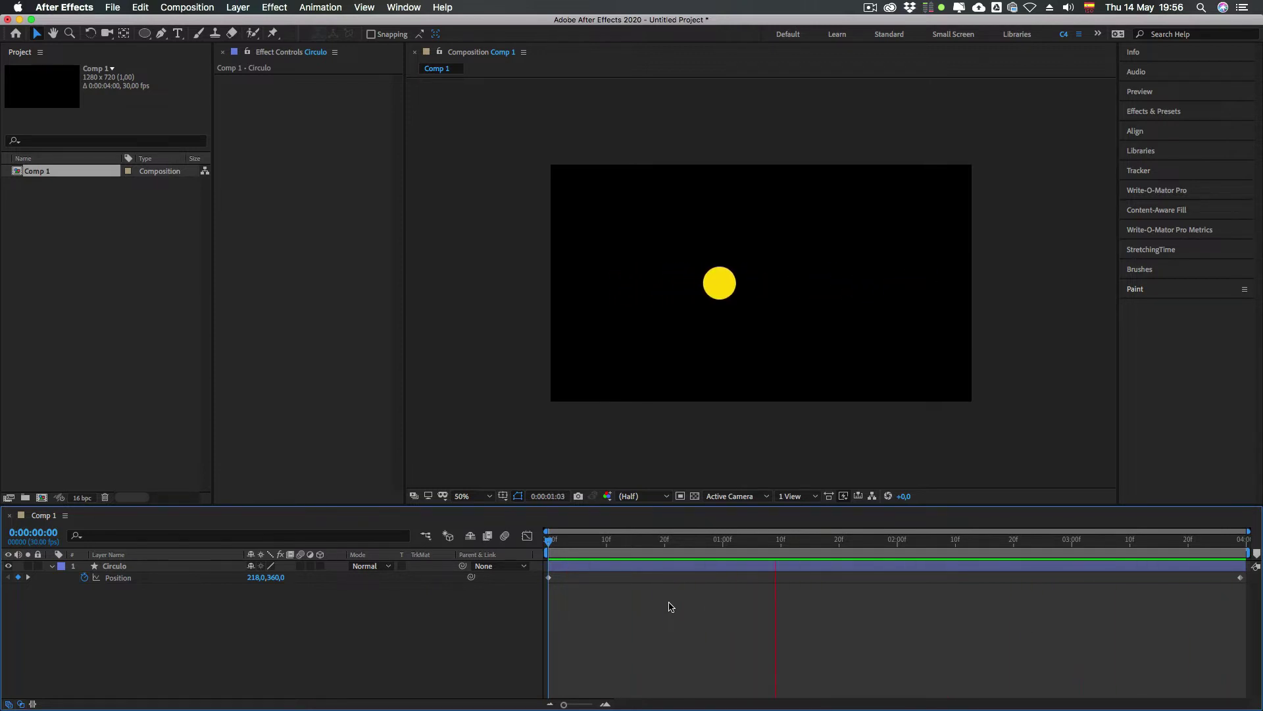
key(space)
drag(601, 540, 534, 559)
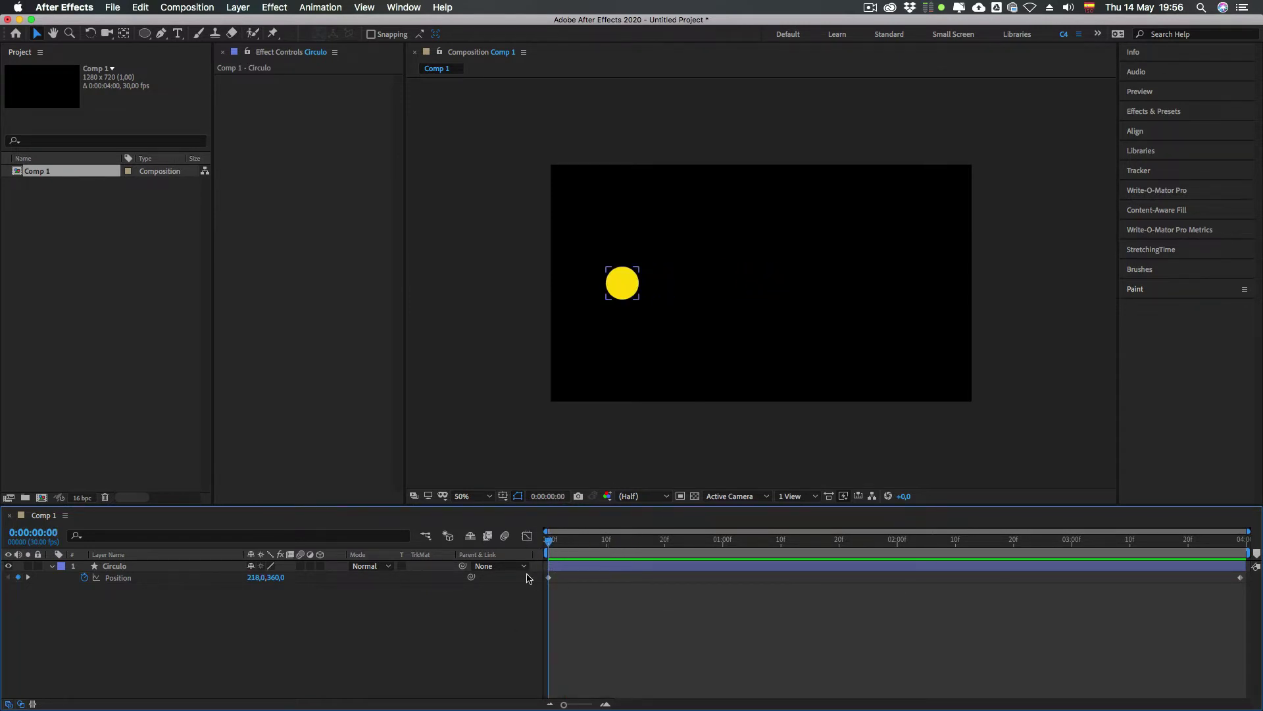
Step: Remove all Position keyframes from Circulo and reset its Position to the default
click(85, 577)
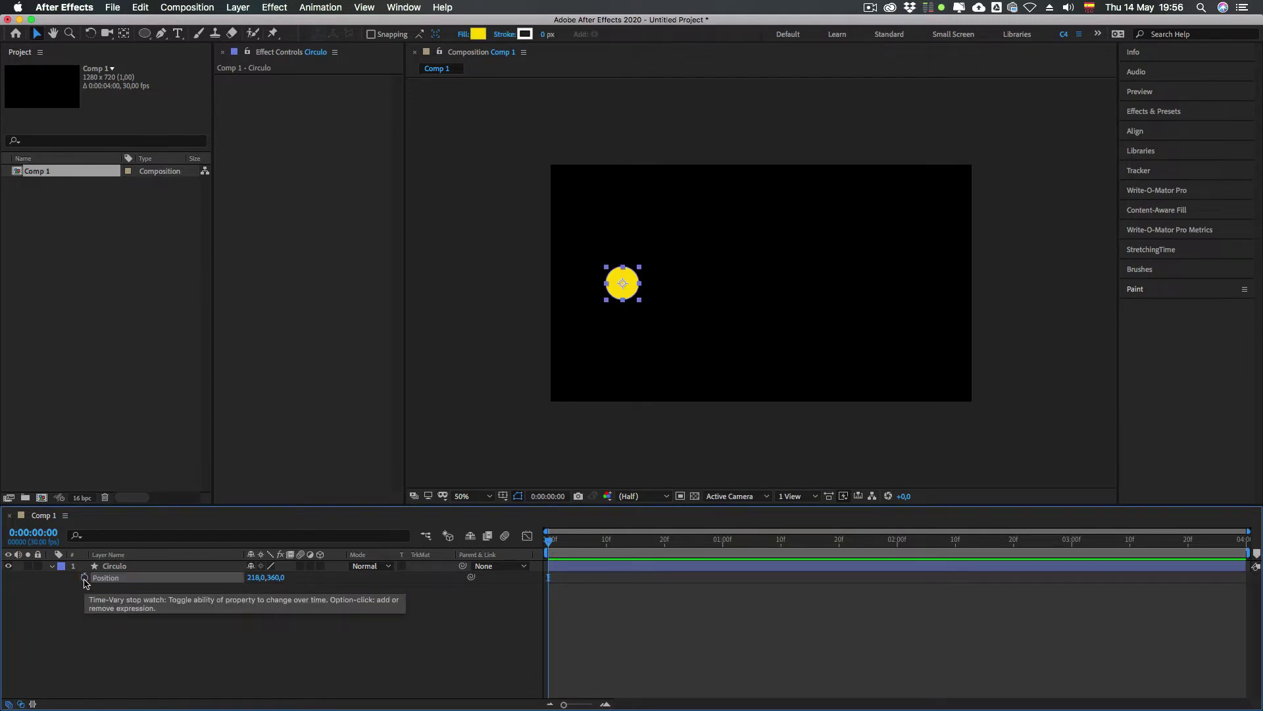
click(463, 610)
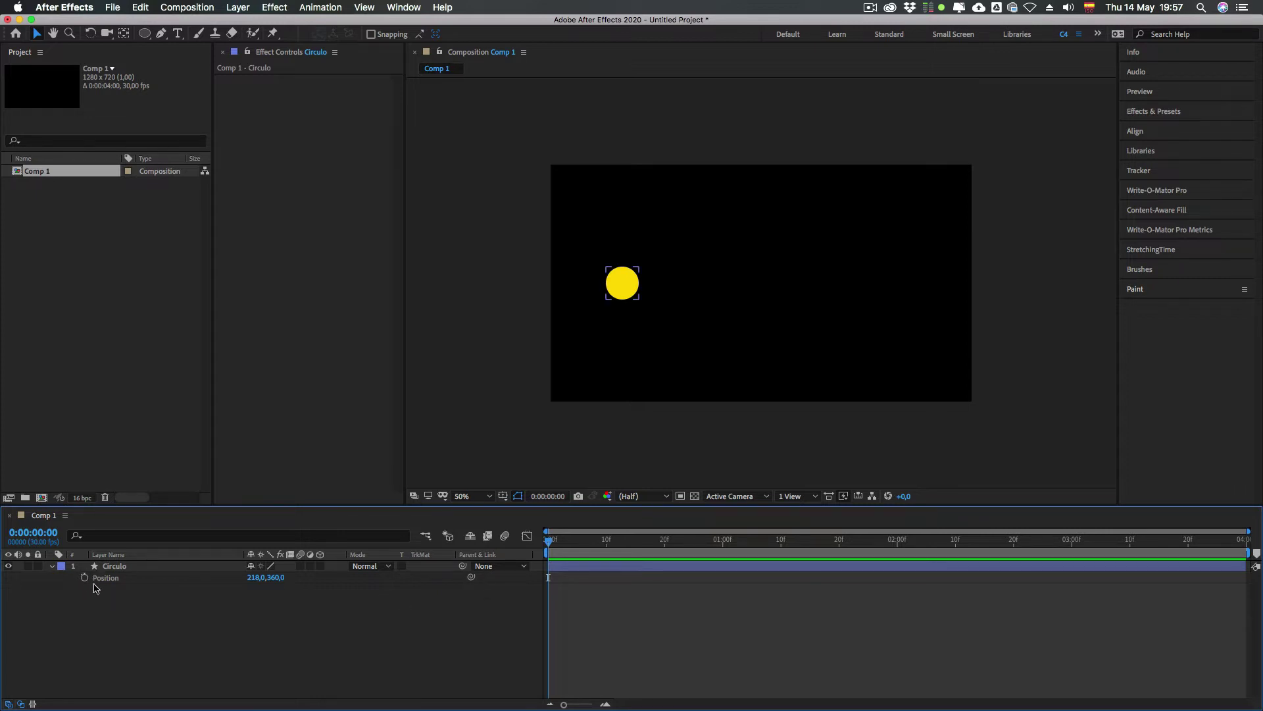
click(99, 577)
click(110, 589)
click(105, 579)
ctrl+click(105, 579)
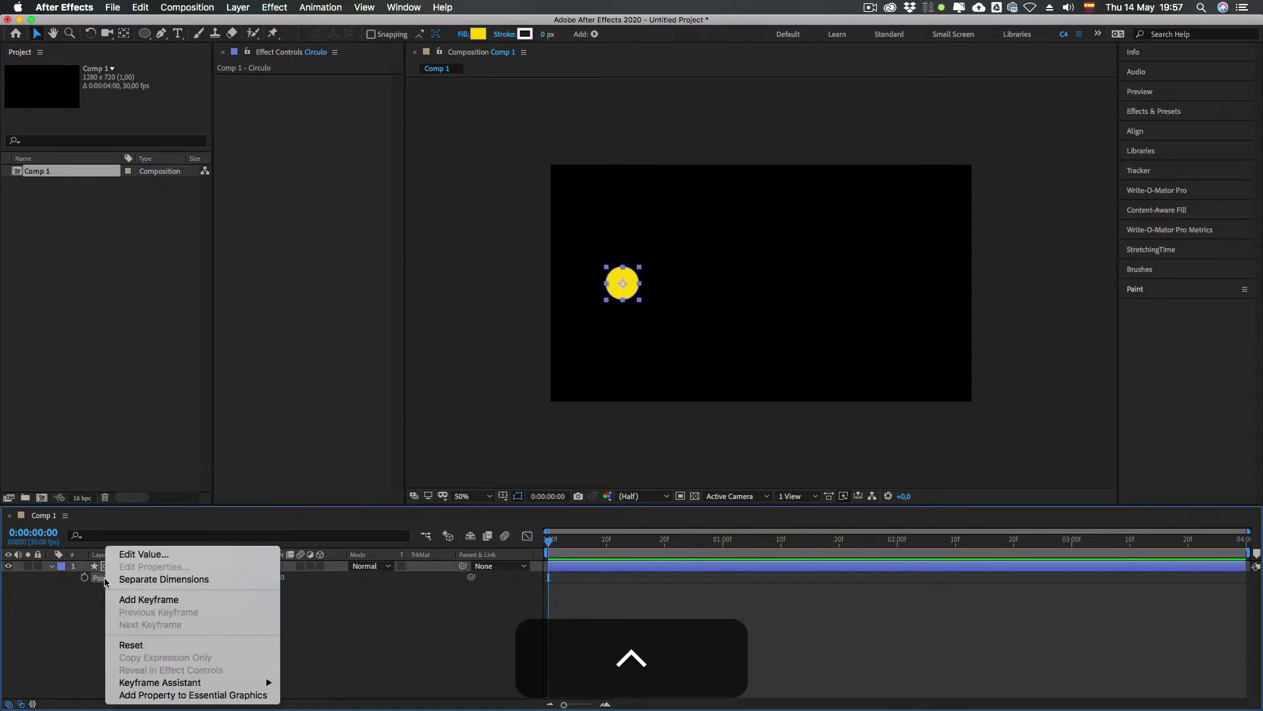
click(130, 646)
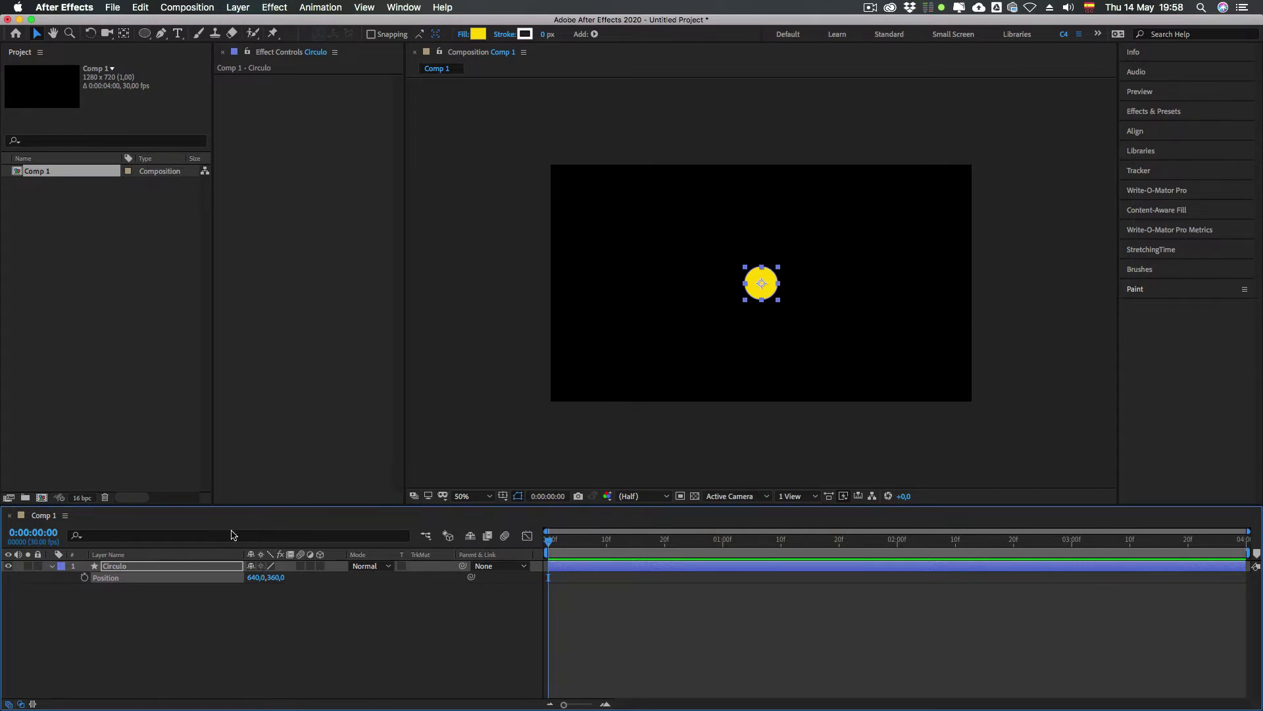
click(195, 603)
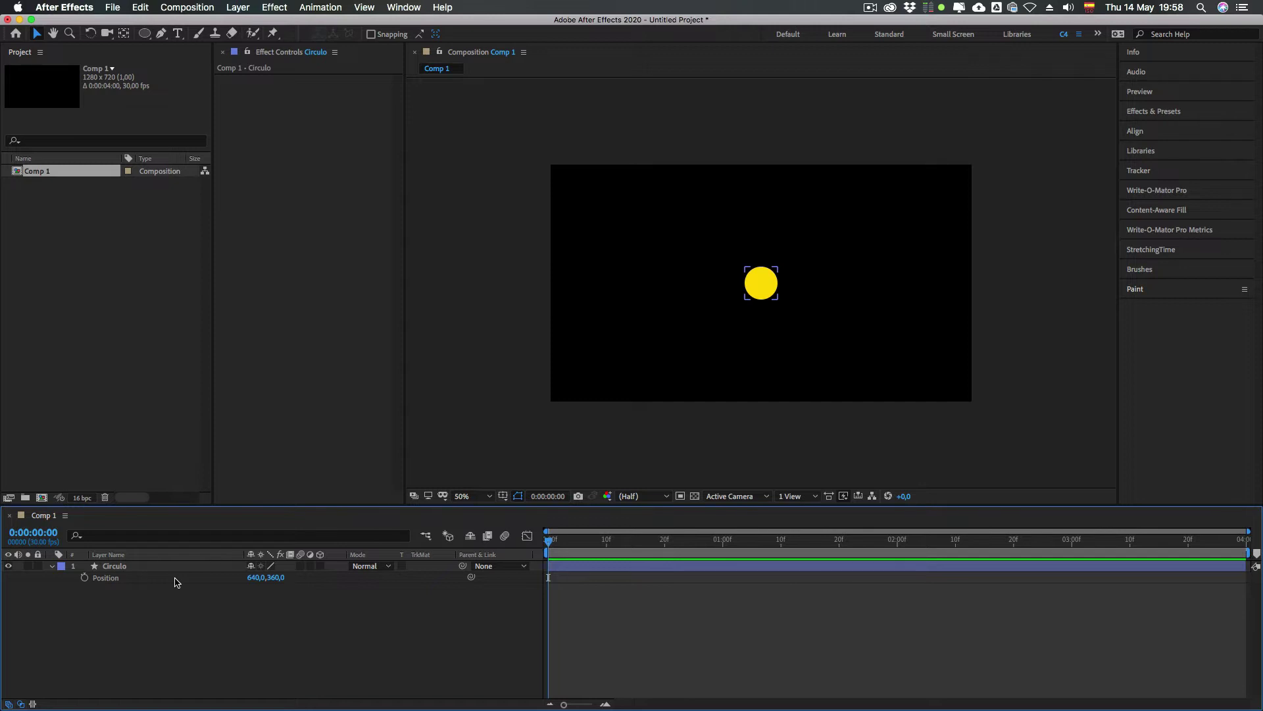
click(125, 594)
click(217, 568)
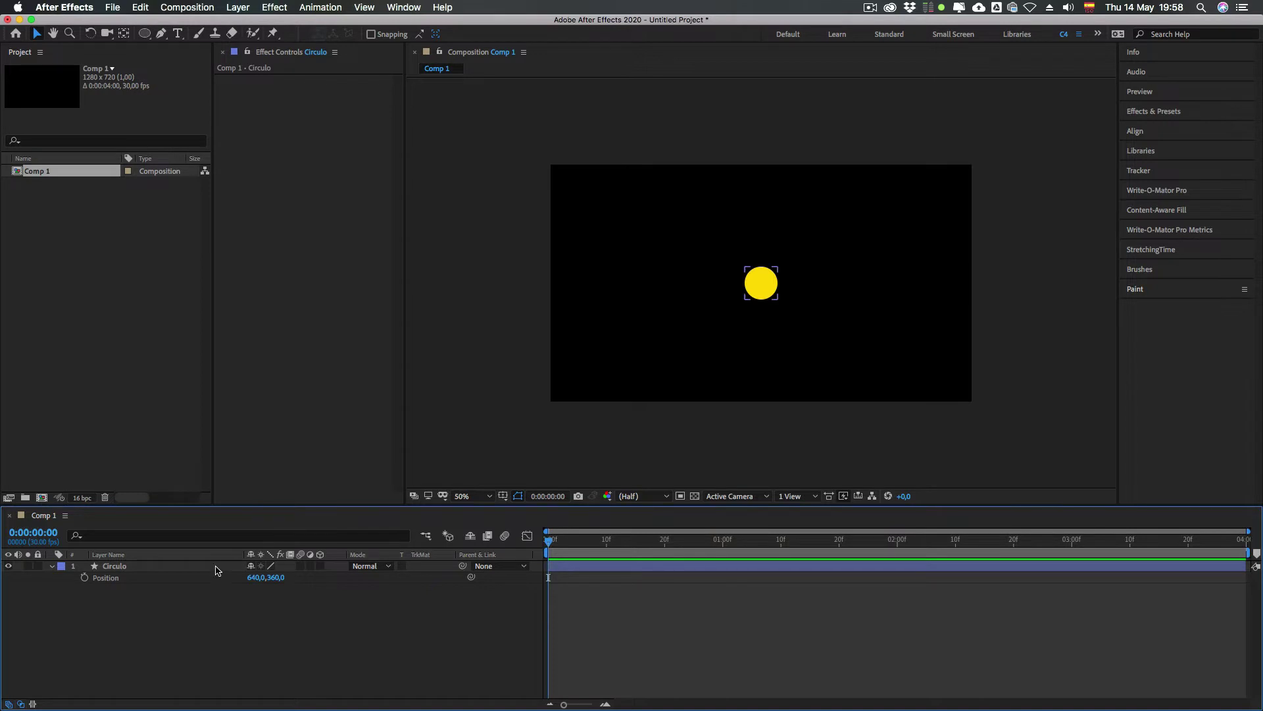
click(111, 577)
click(121, 586)
click(115, 571)
click(130, 599)
click(117, 580)
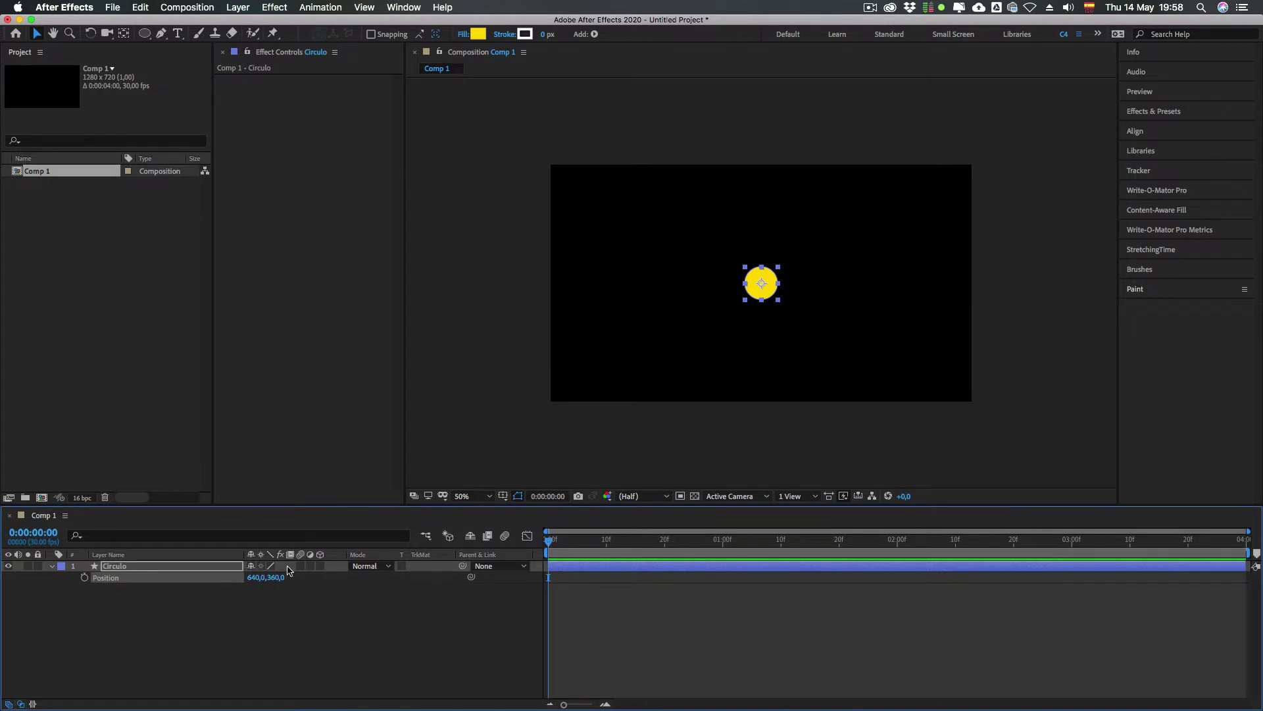
Step: Separate the dimensions of Circulo's Position into individual X Position and Y Position properties
key(ctrl)
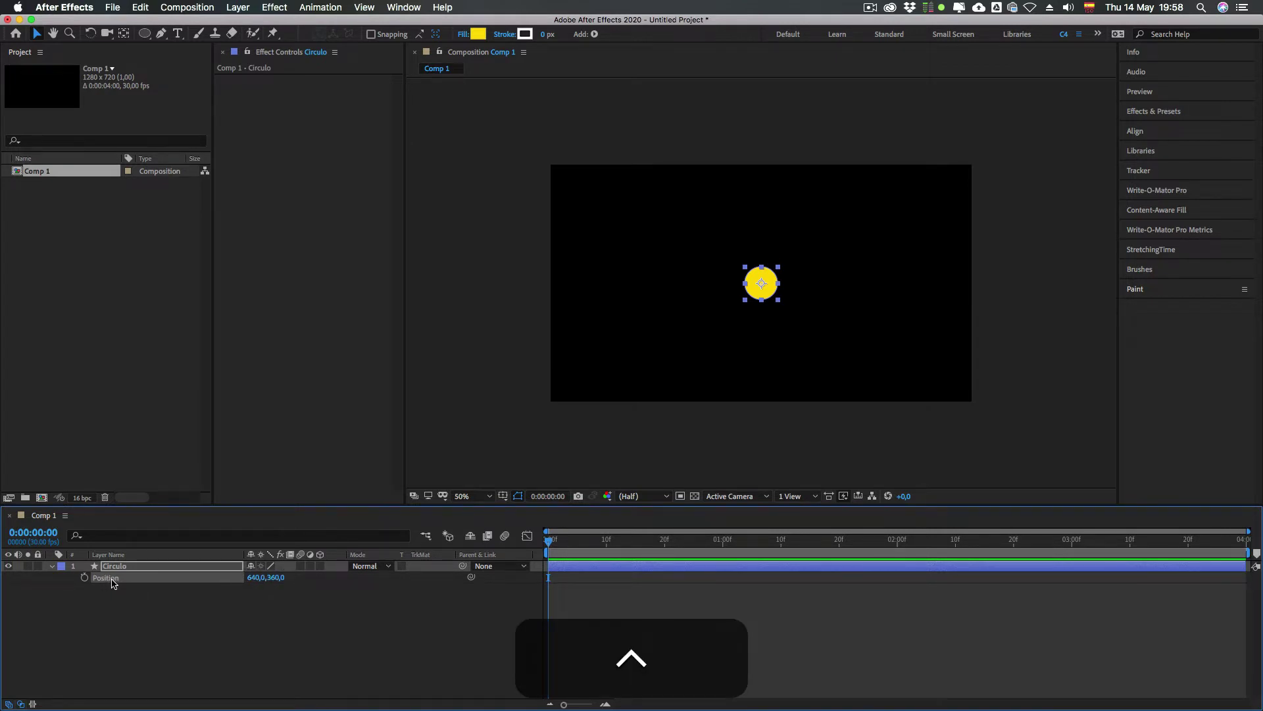
ctrl+click(113, 583)
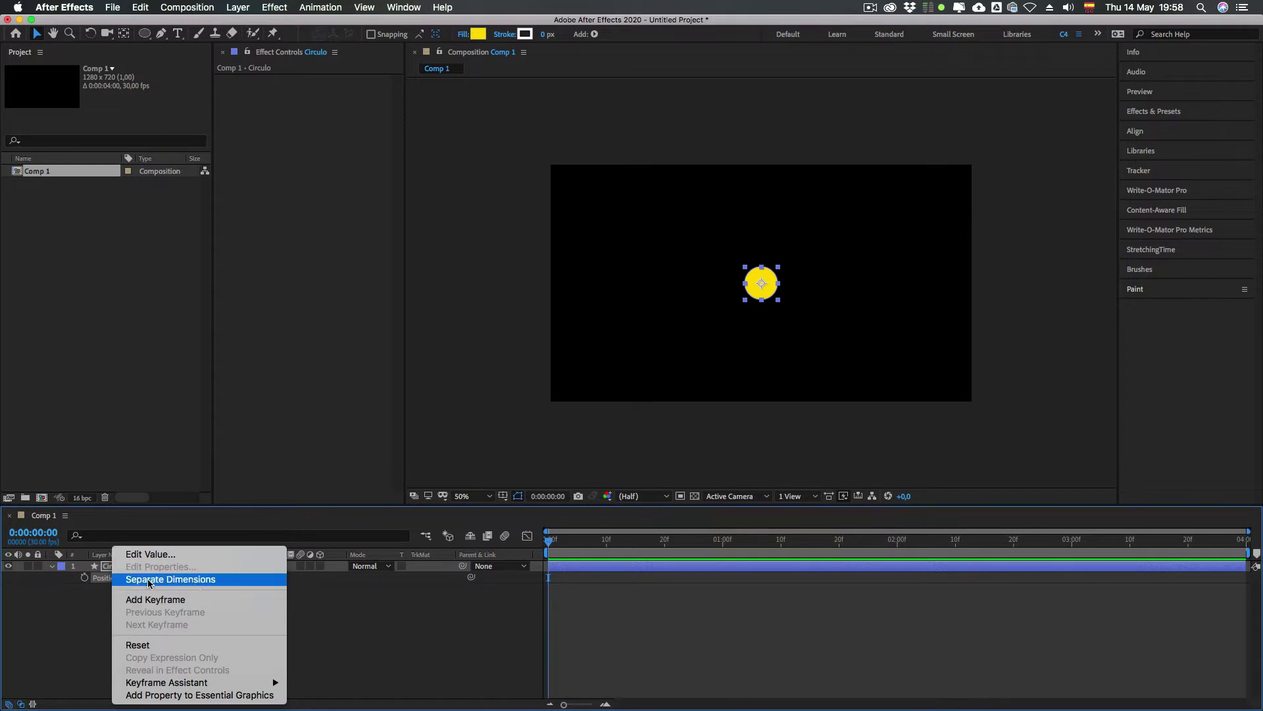
click(169, 581)
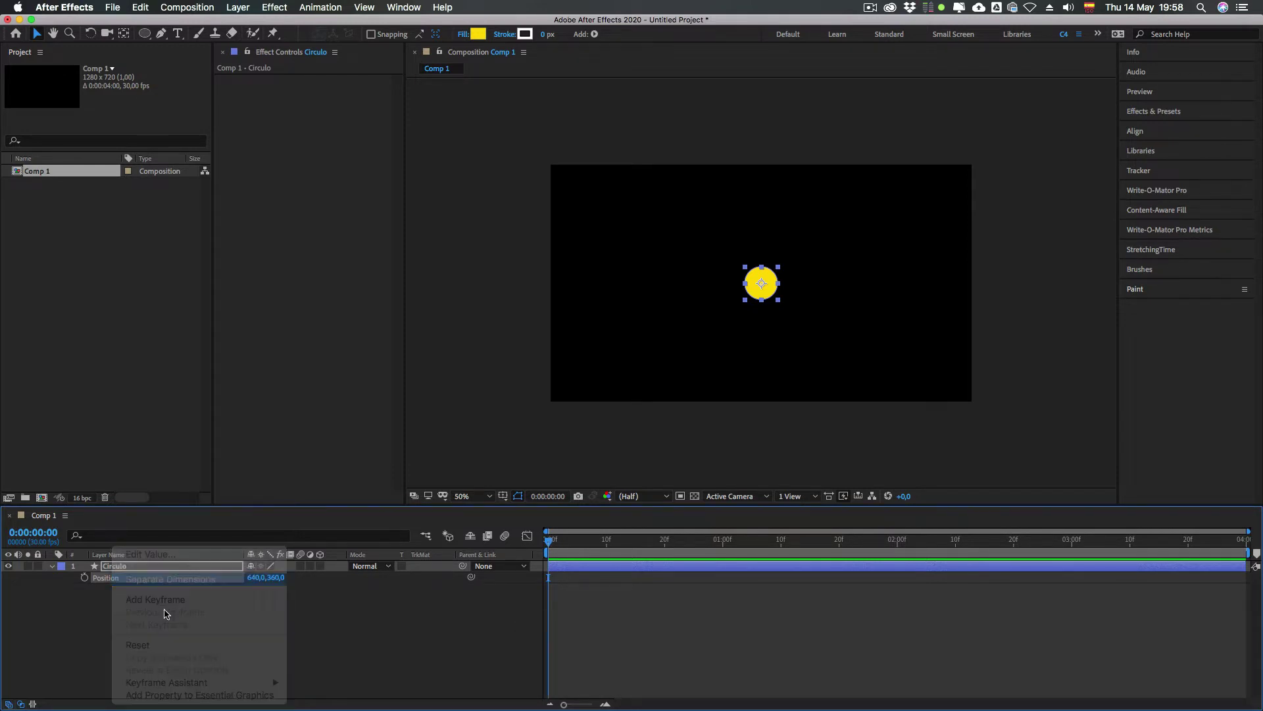
click(111, 589)
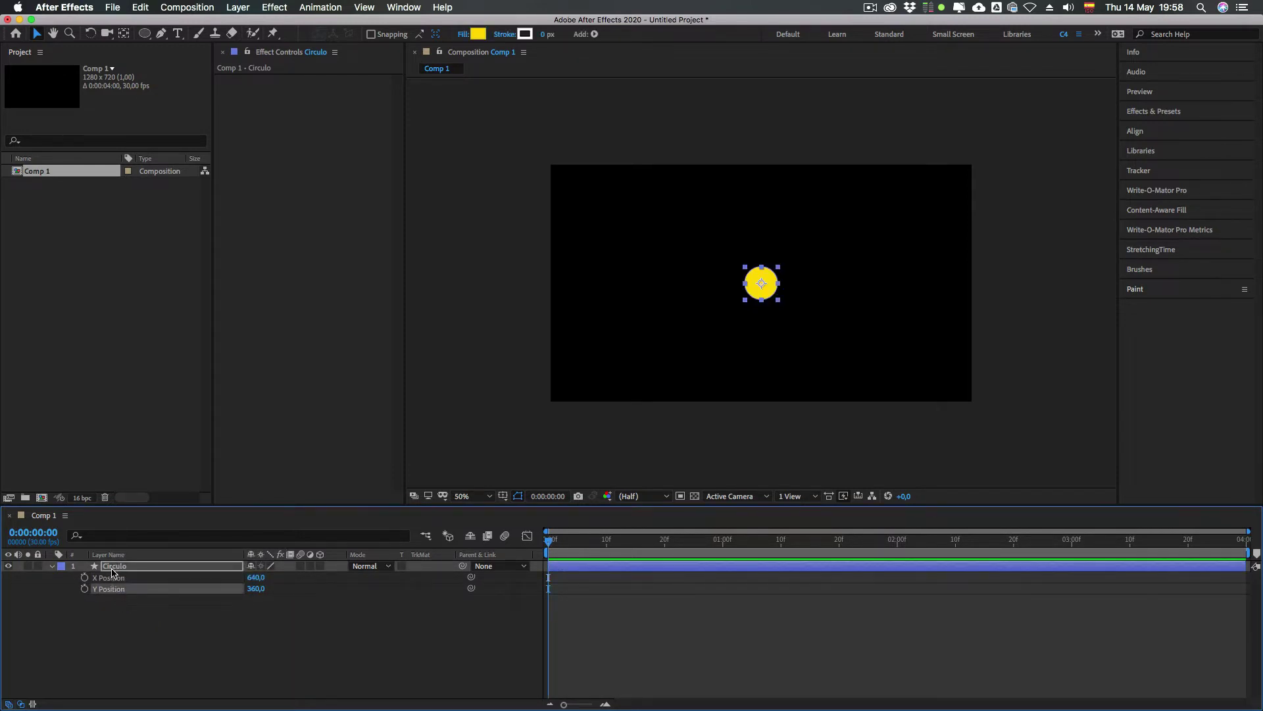
click(113, 609)
click(109, 588)
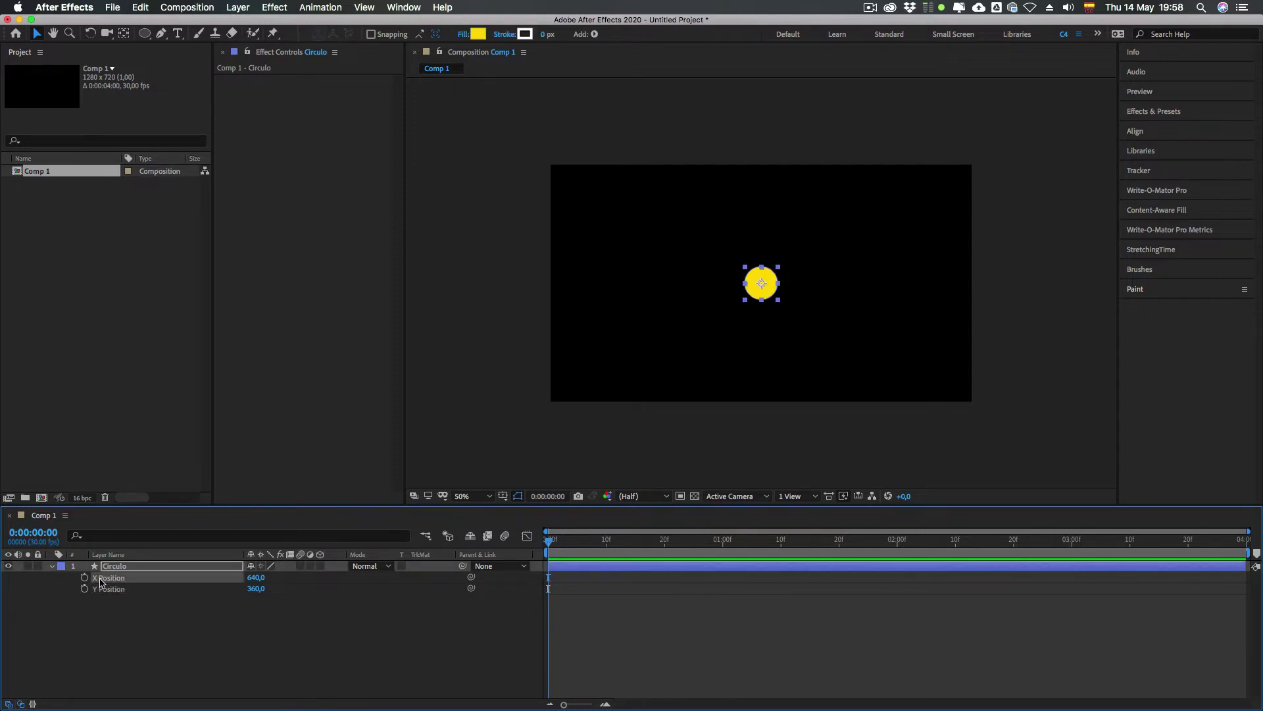
click(121, 609)
click(110, 587)
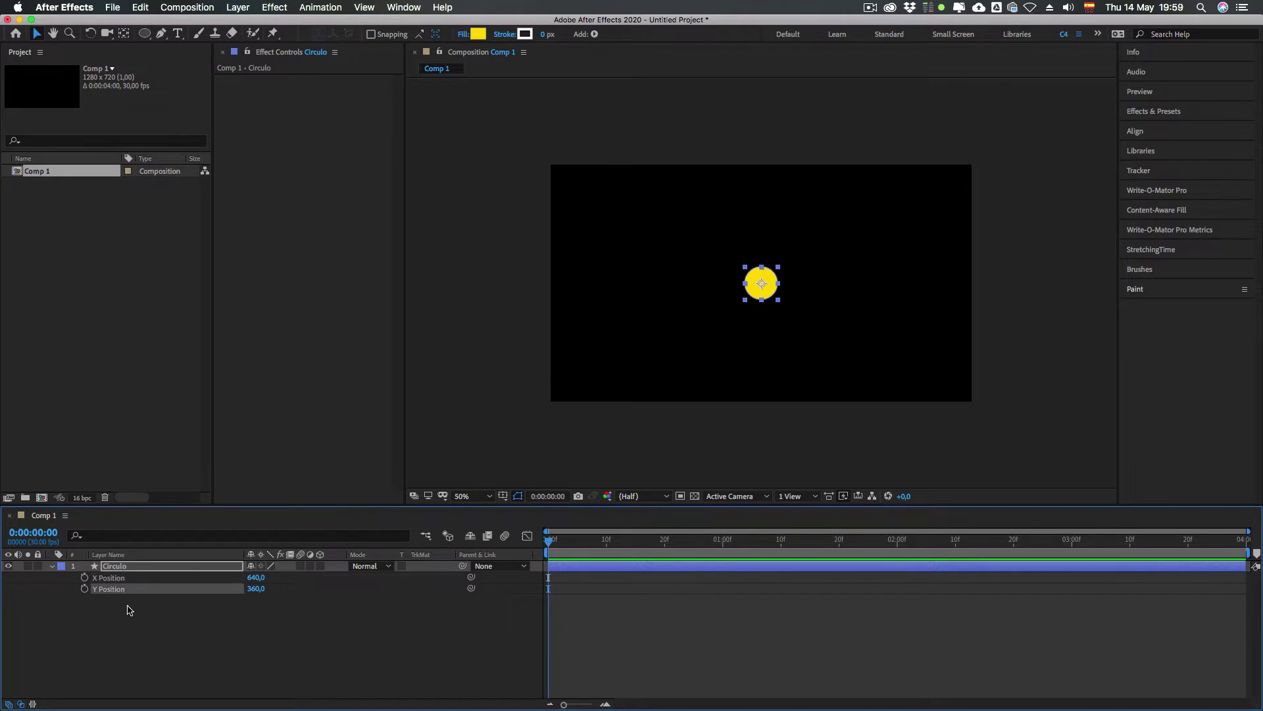
click(127, 607)
click(106, 587)
Step: Add an X Position keyframe to Circulo at 0:00:00:00 with the circle moved horizontally to about 328
click(84, 577)
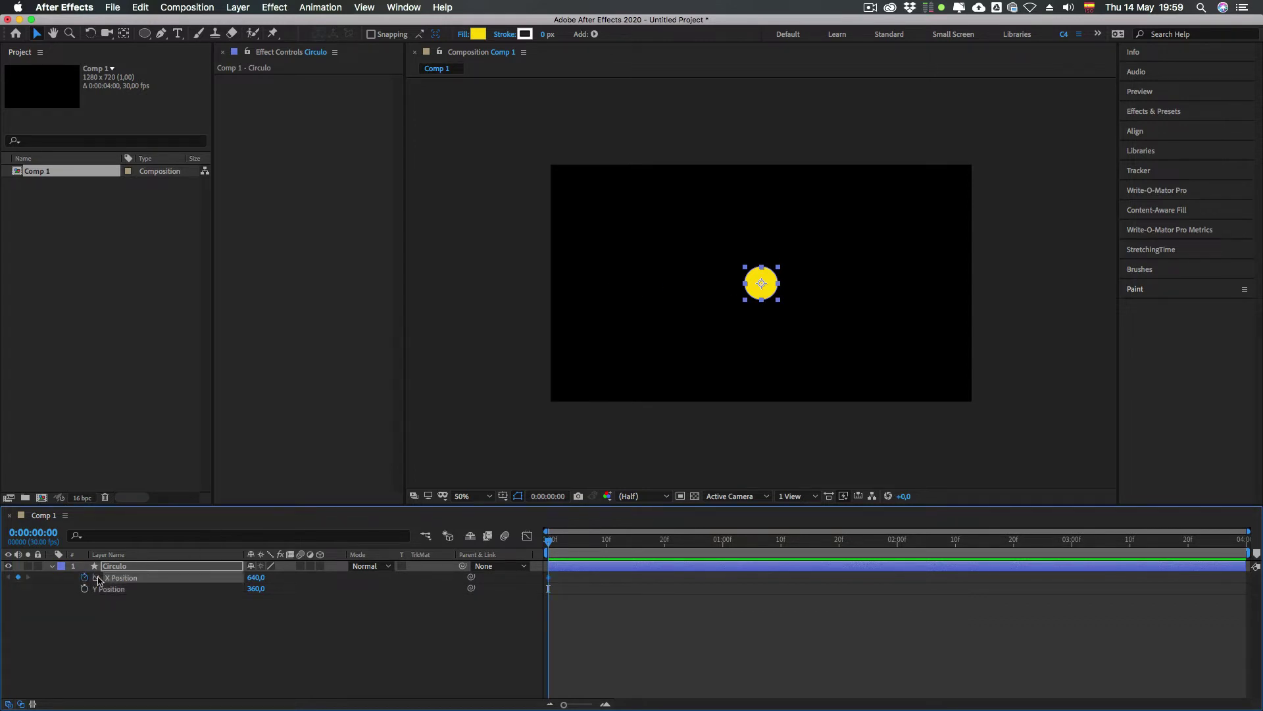
drag(582, 541, 548, 539)
drag(772, 289, 669, 290)
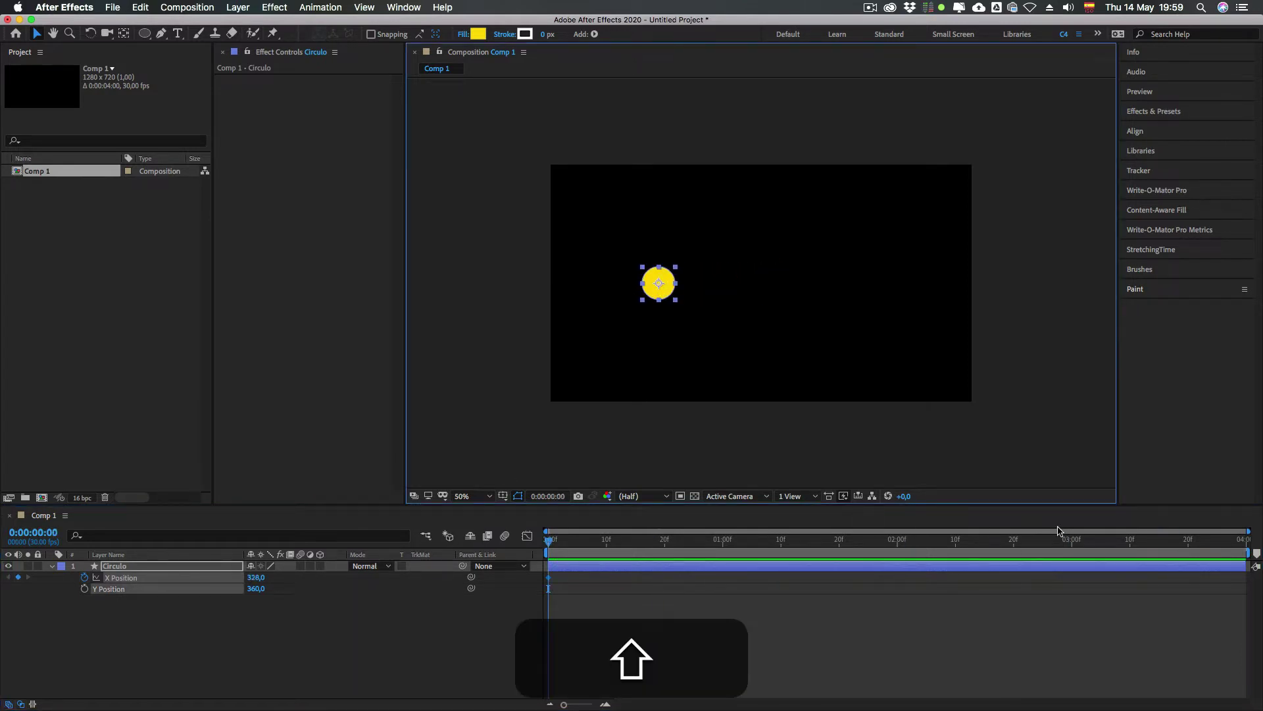
Step: Add a second X Position keyframe at 0:00:03:29 with the circle moved horizontally to about 906
shift+click(1164, 539)
shift+click(1240, 538)
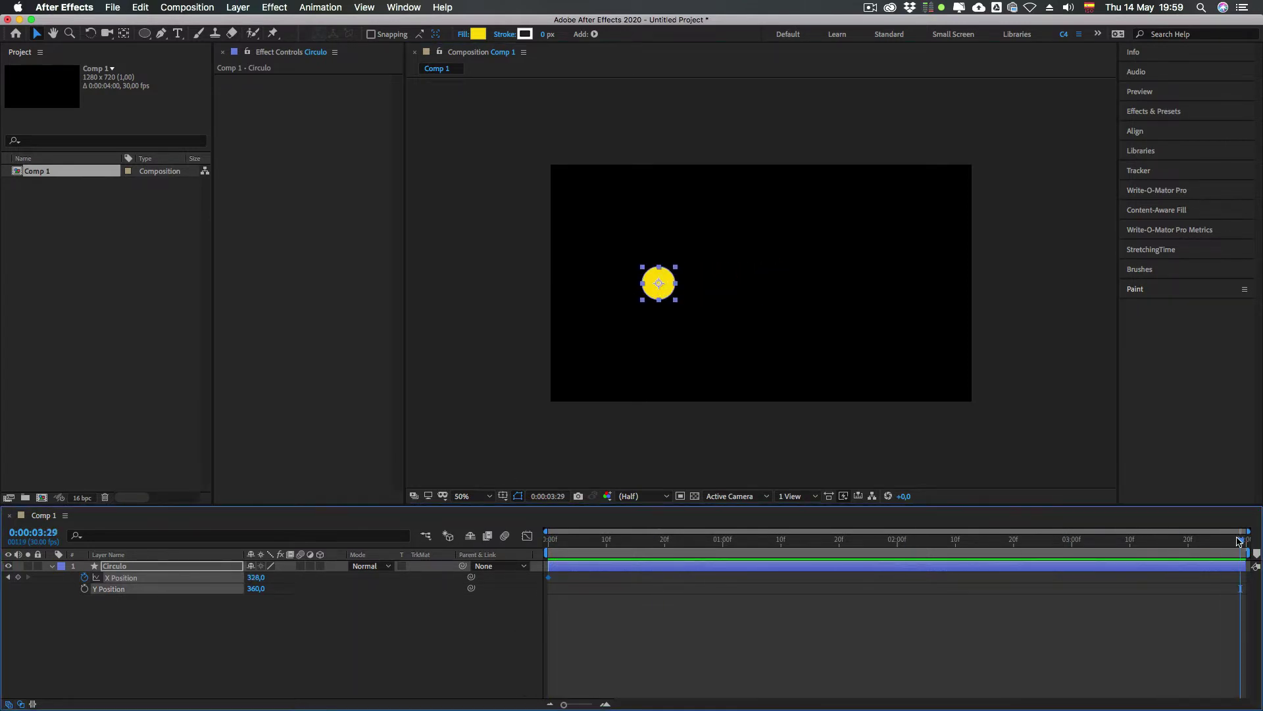
drag(672, 293, 857, 292)
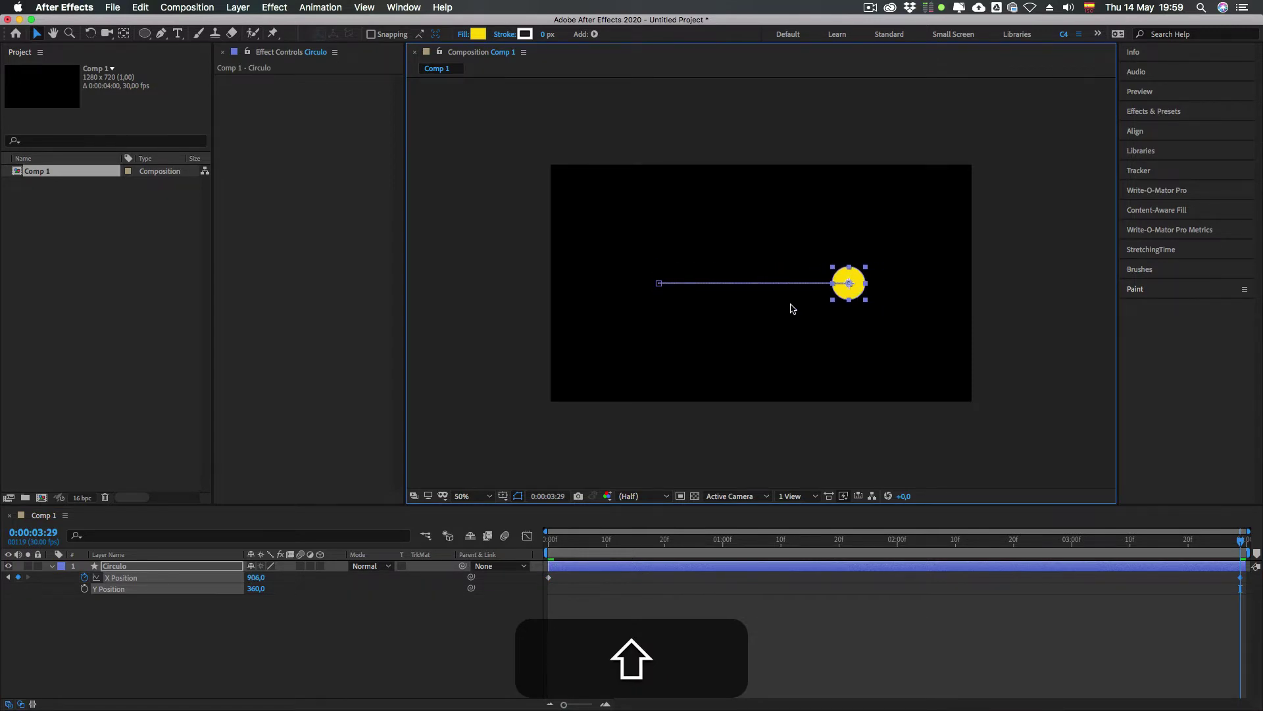
Step: Deselect the layer, scrub back through the timeline and play a preview of the X Position animation
click(608, 618)
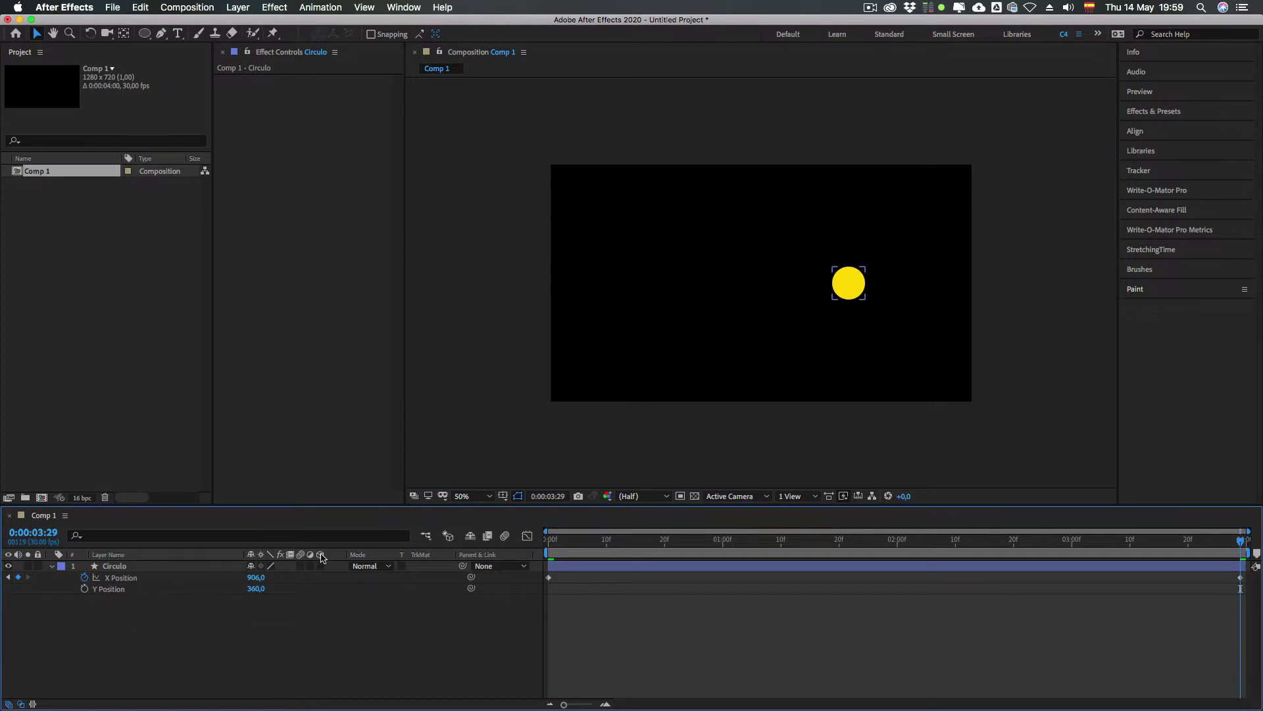
drag(1240, 538, 857, 553)
key(space)
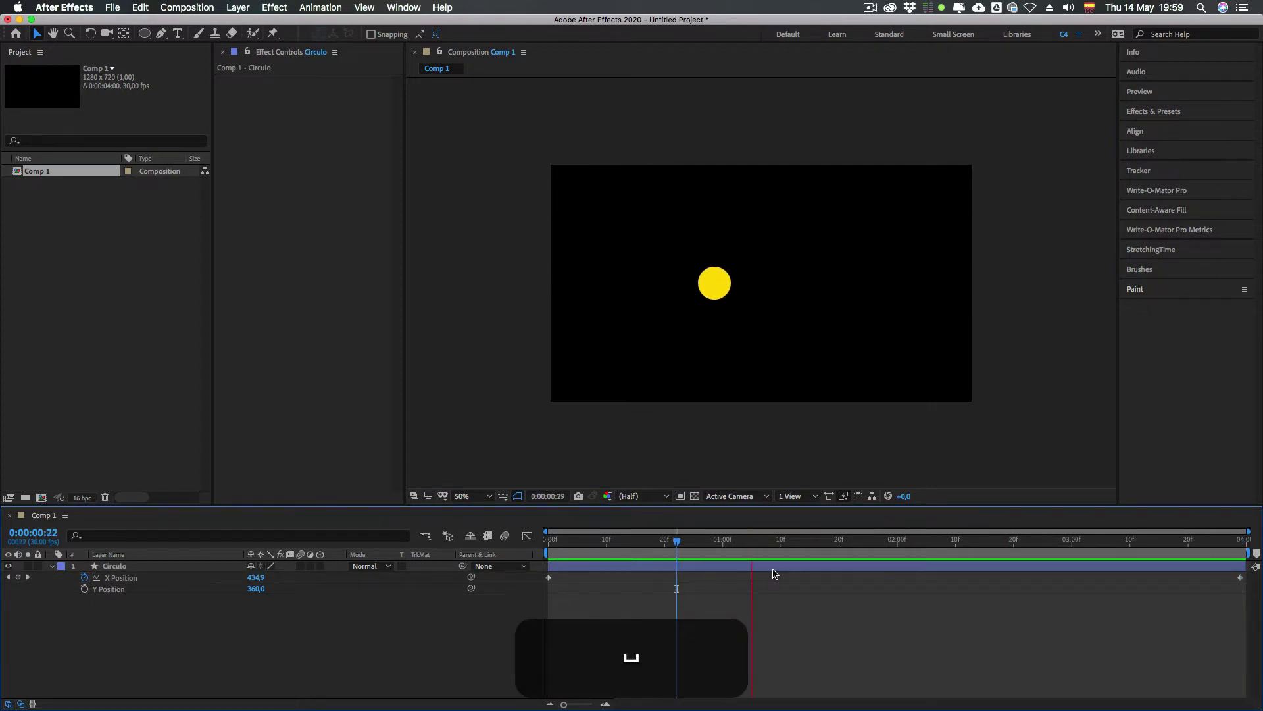
Step: Collapse Circulo's properties and reveal only its animated one, X Position
click(134, 576)
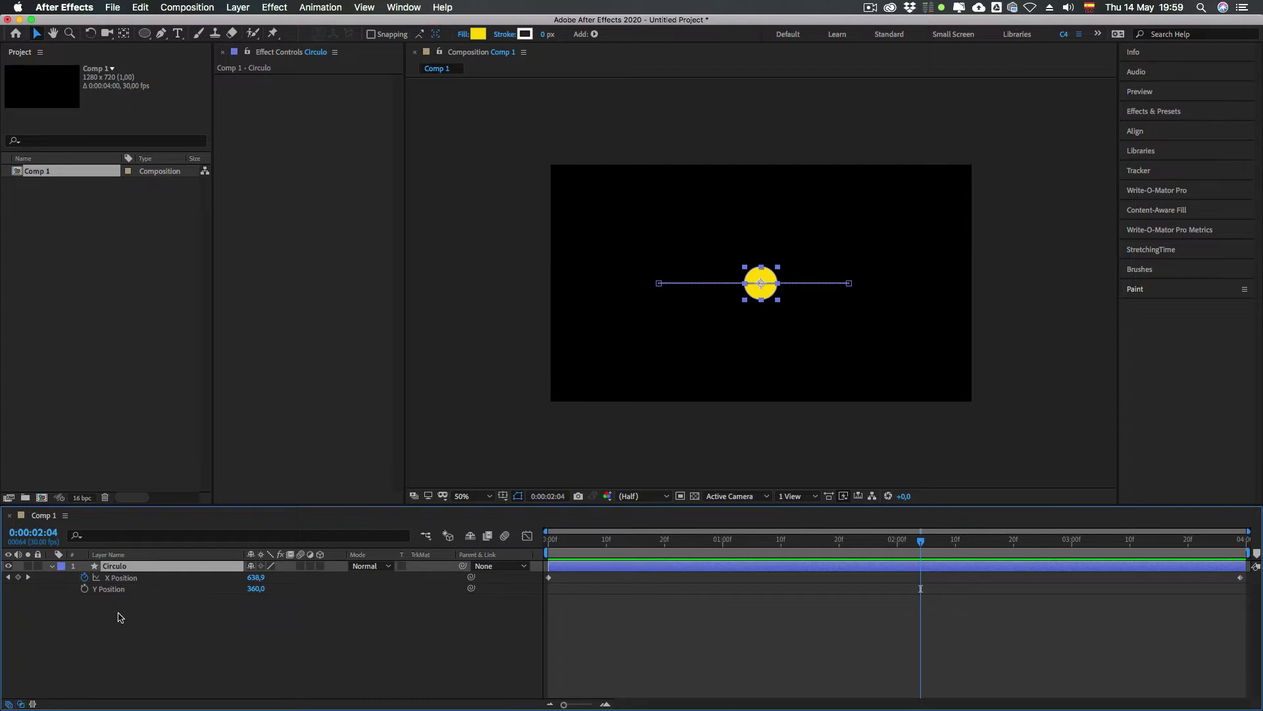
key(u)
key(u)
click(238, 661)
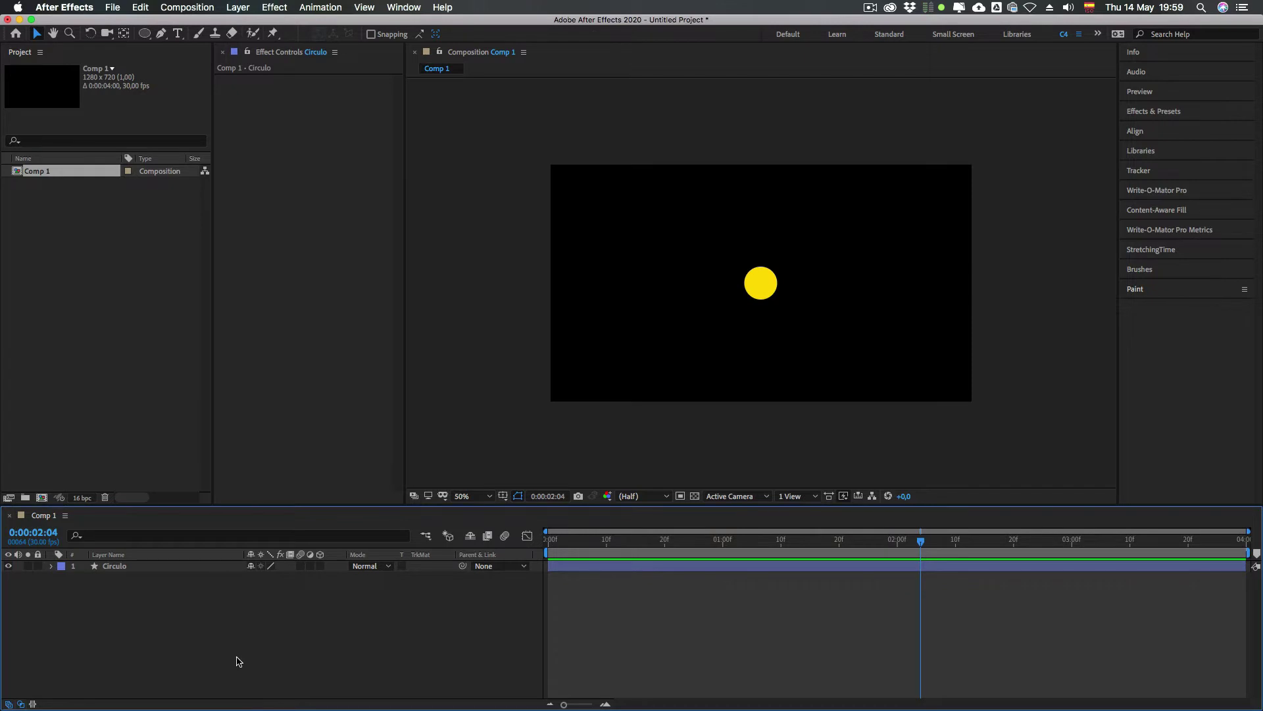
key(u)
Step: Examine the frame dots along Circulo's motion path up close with X Position selected, scrubbing to follow the circle along them
drag(837, 541, 677, 568)
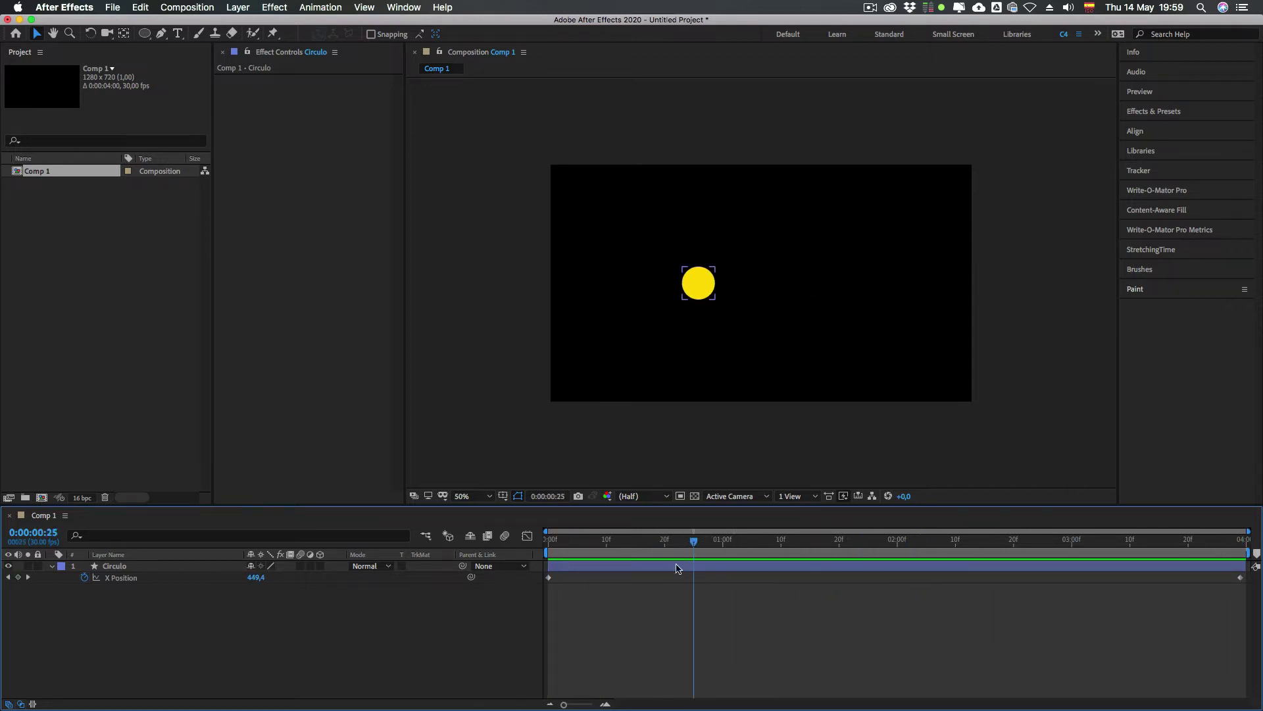
click(116, 580)
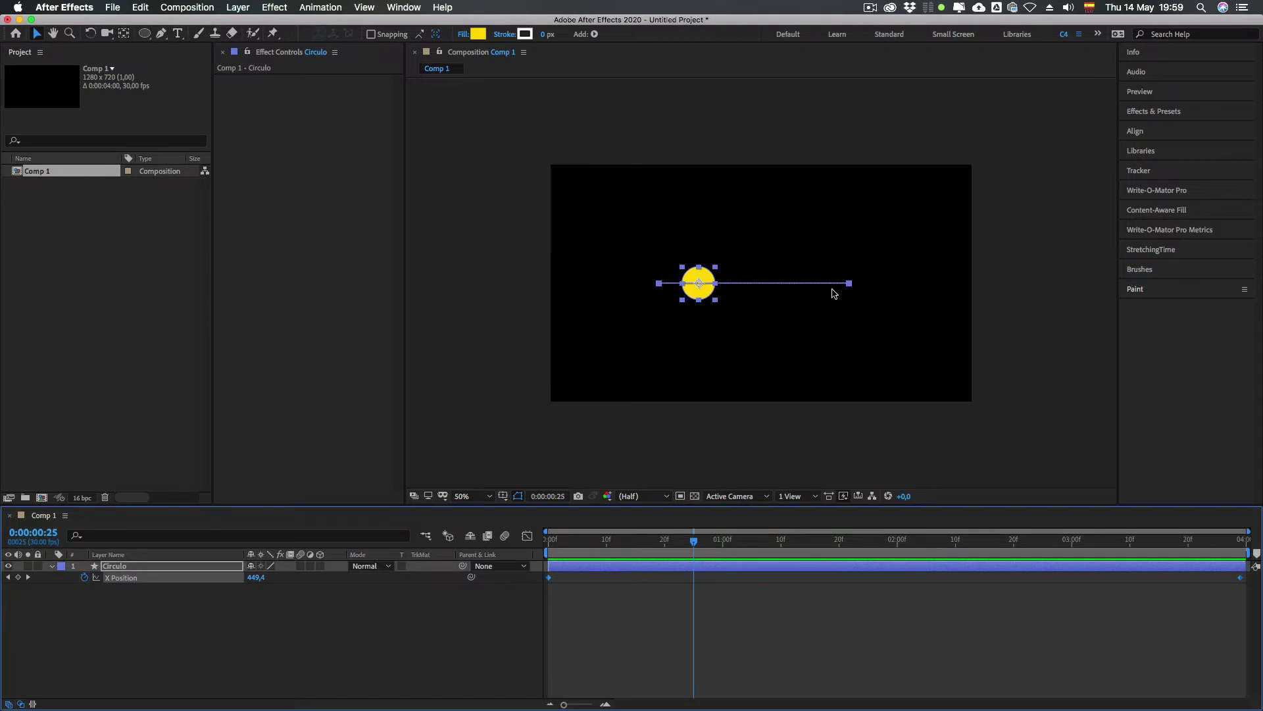
key(period)
key(period)
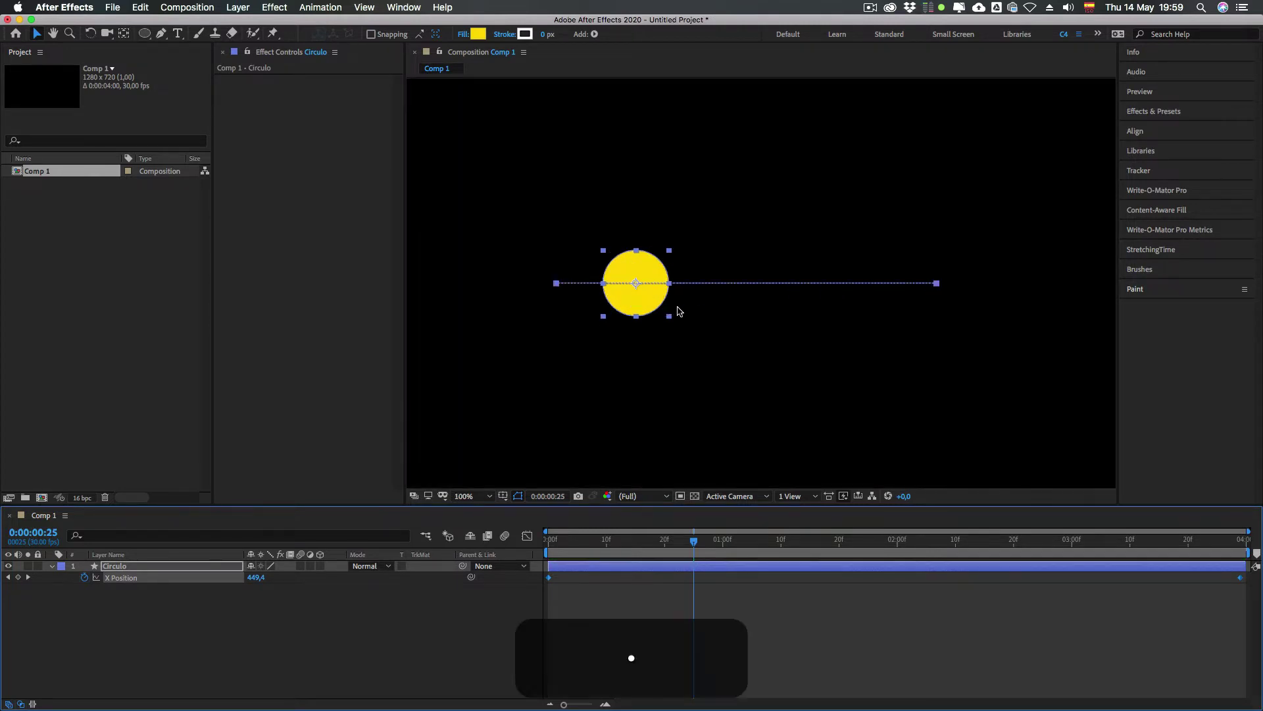
key(period)
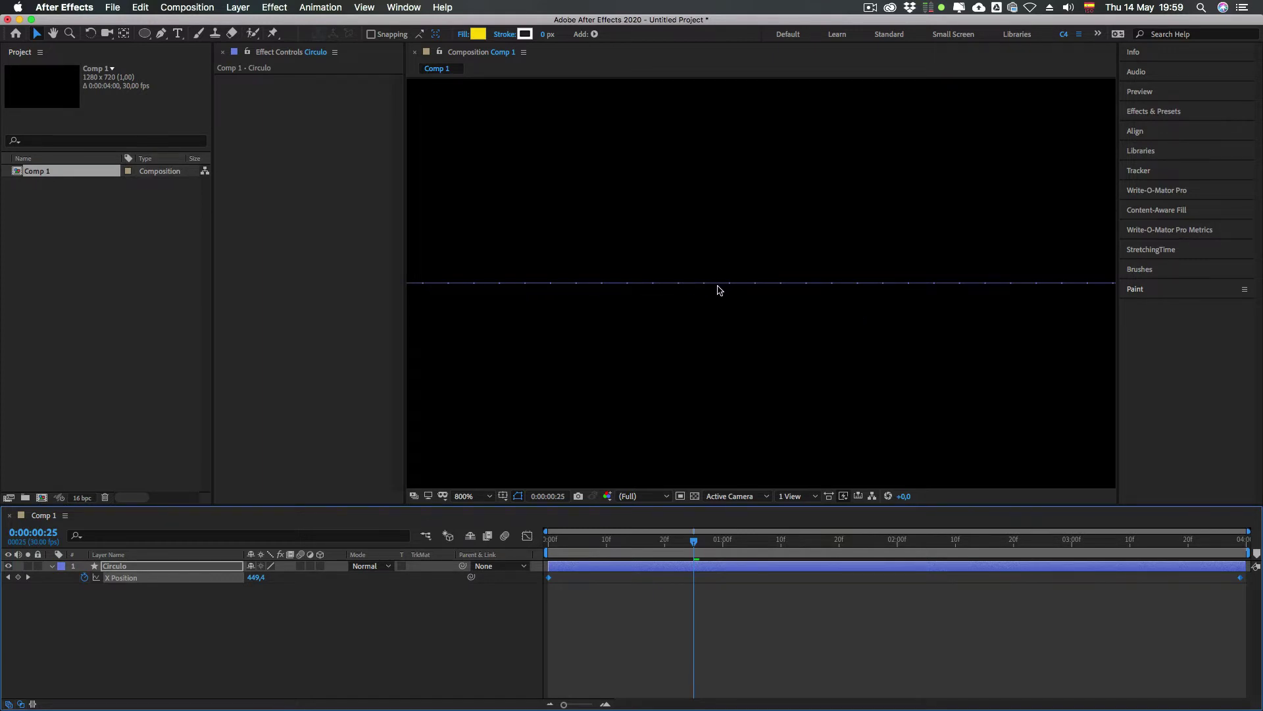
key(comma)
key(comma)
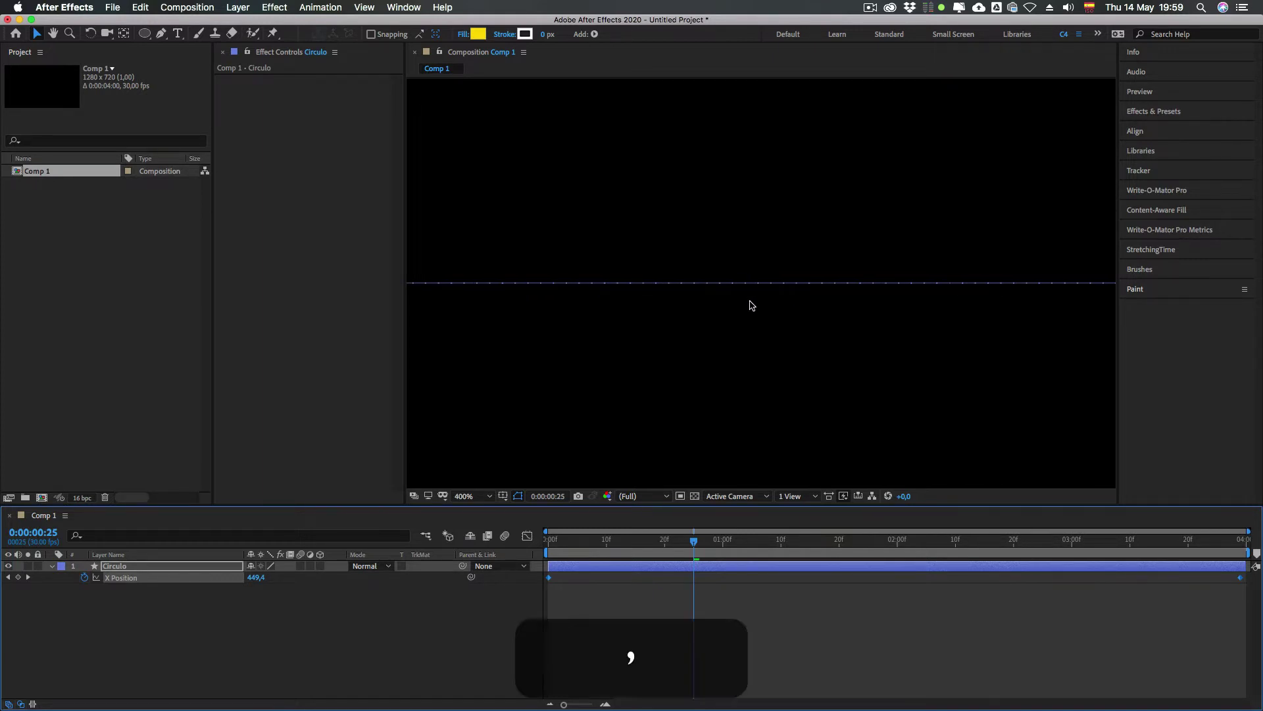
key(comma)
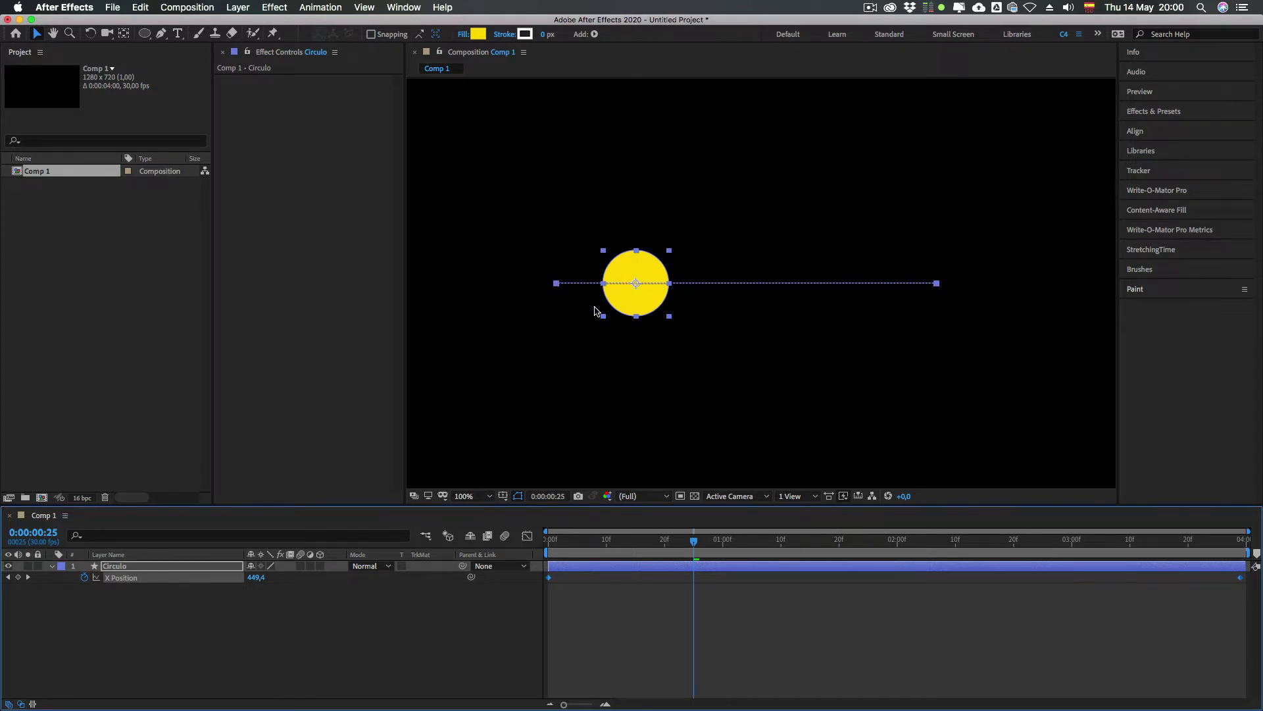
drag(694, 541, 985, 540)
drag(850, 556, 809, 574)
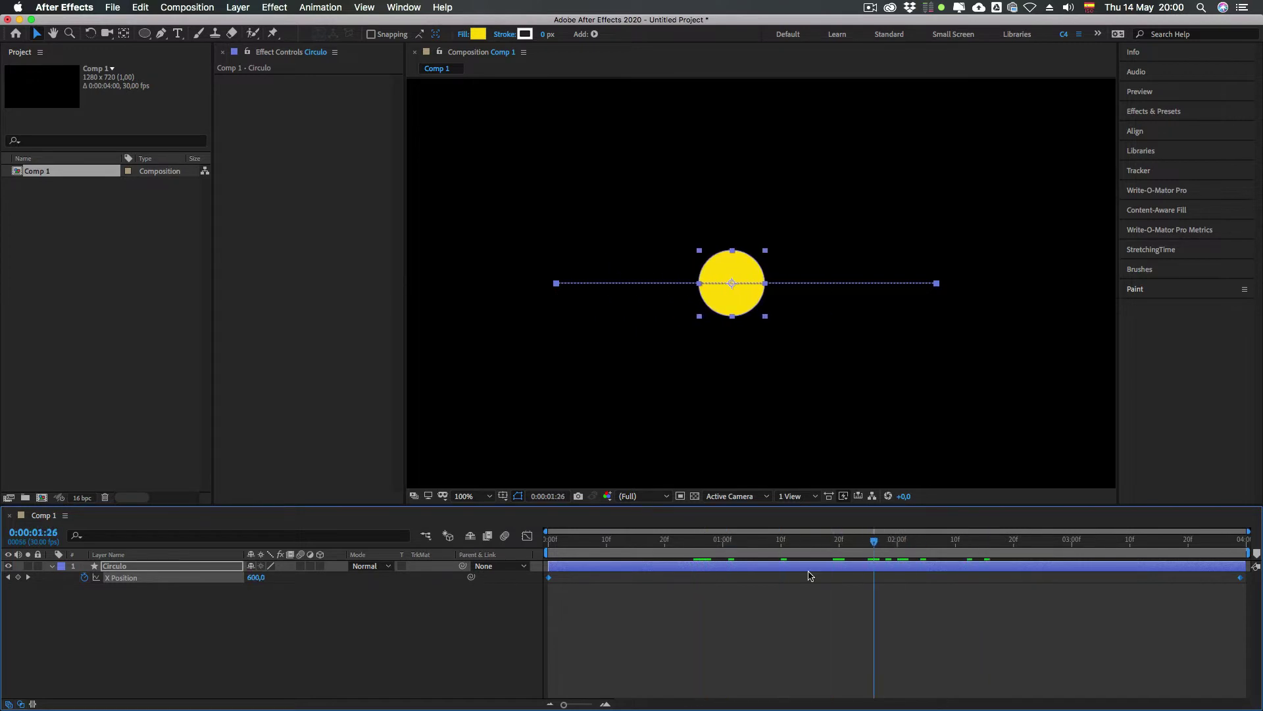
drag(722, 543, 742, 576)
Step: Check the frame rate in Comp 1's composition settings without changing it, and scrub to 0:00:02:00
key(cmd+k)
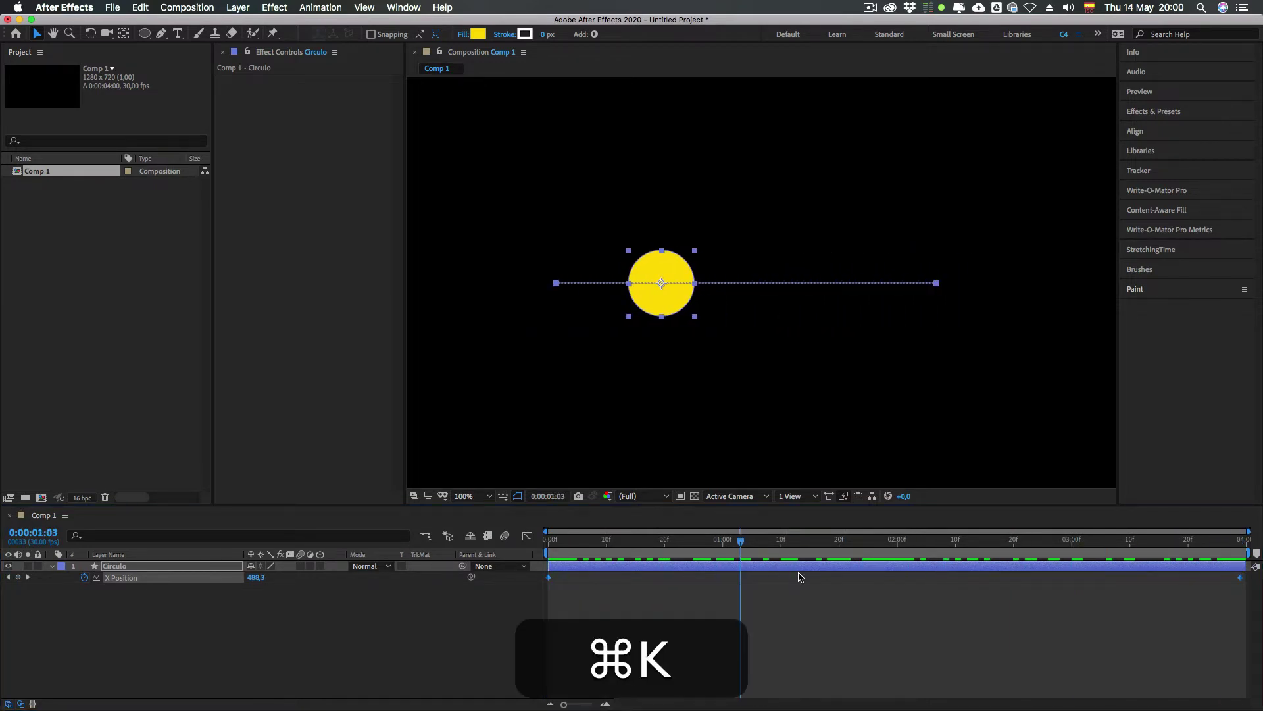
click(633, 322)
double_click(633, 321)
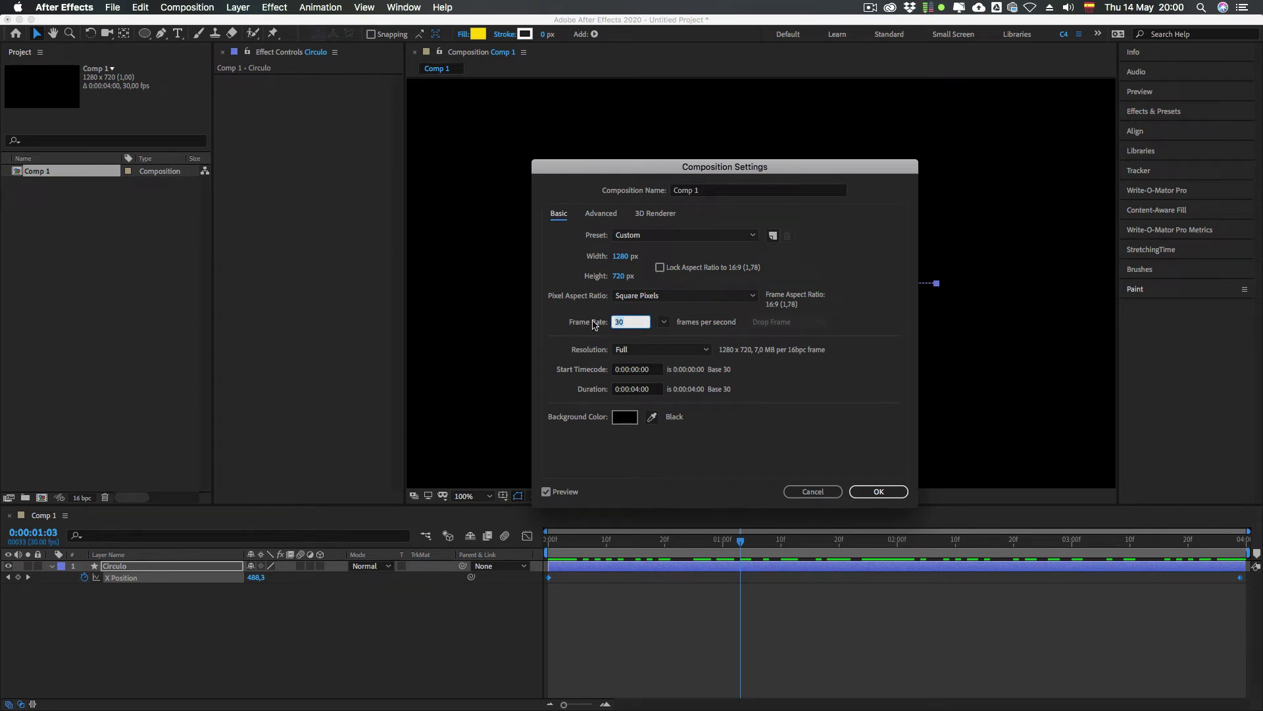
click(813, 491)
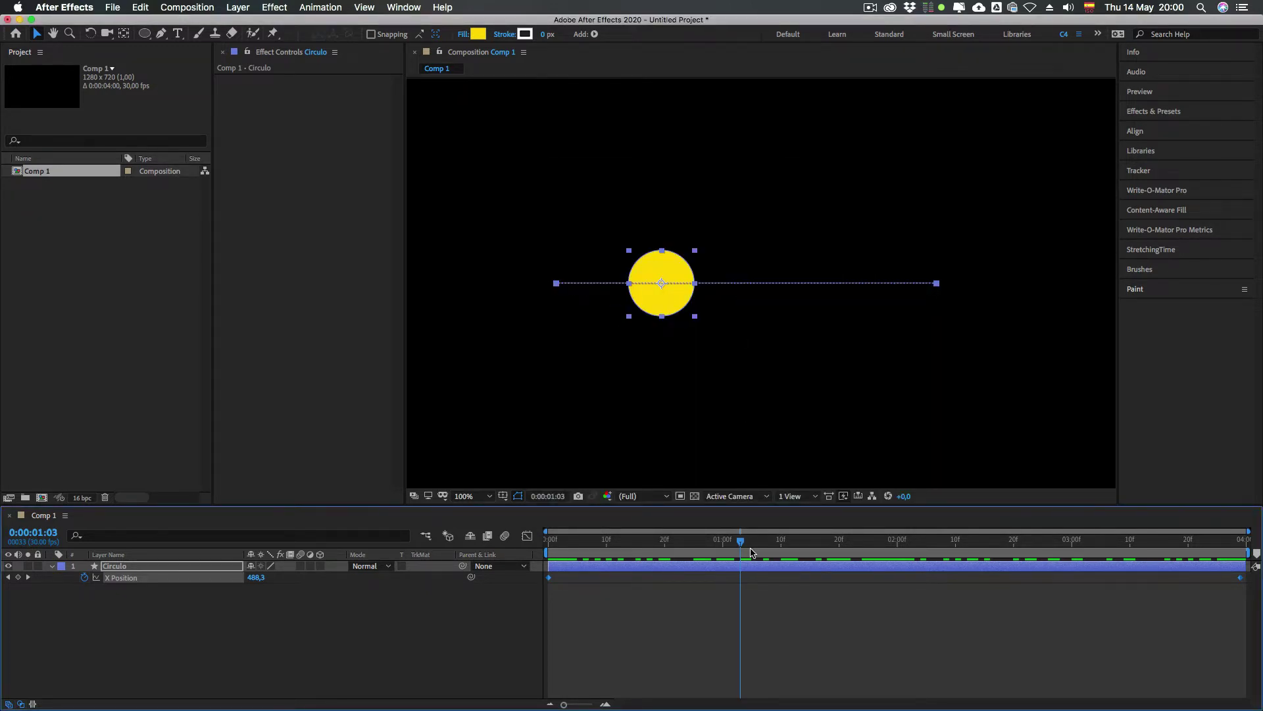
drag(752, 551, 897, 573)
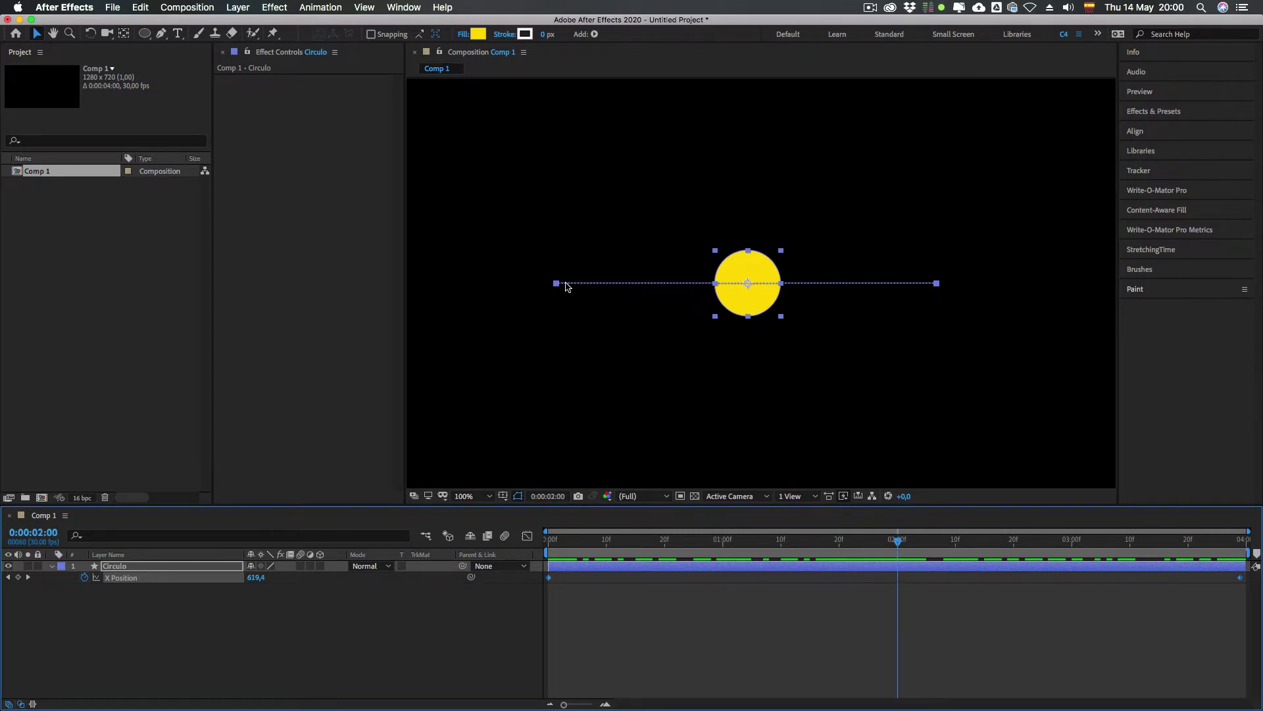
Step: Show Circulo's X Position curve in the Graph Editor and enlarge the timeline area for a taller graph
click(646, 613)
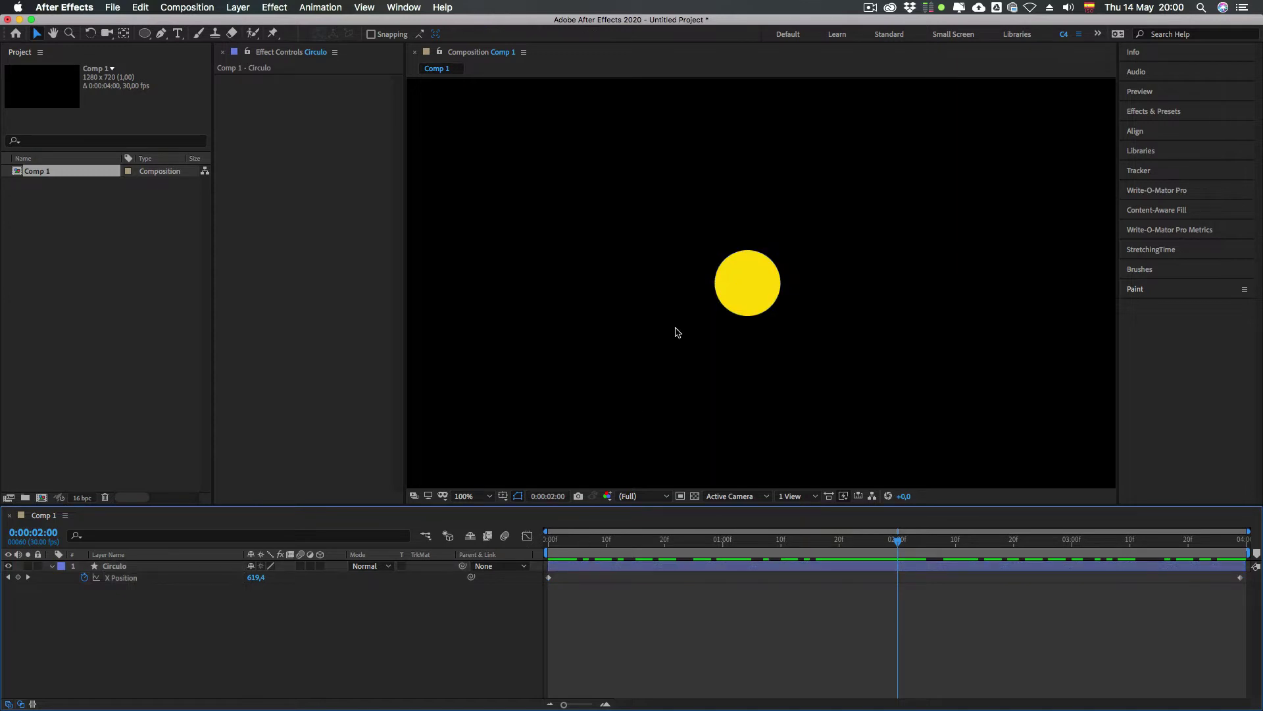
drag(581, 607, 539, 617)
click(395, 567)
click(118, 583)
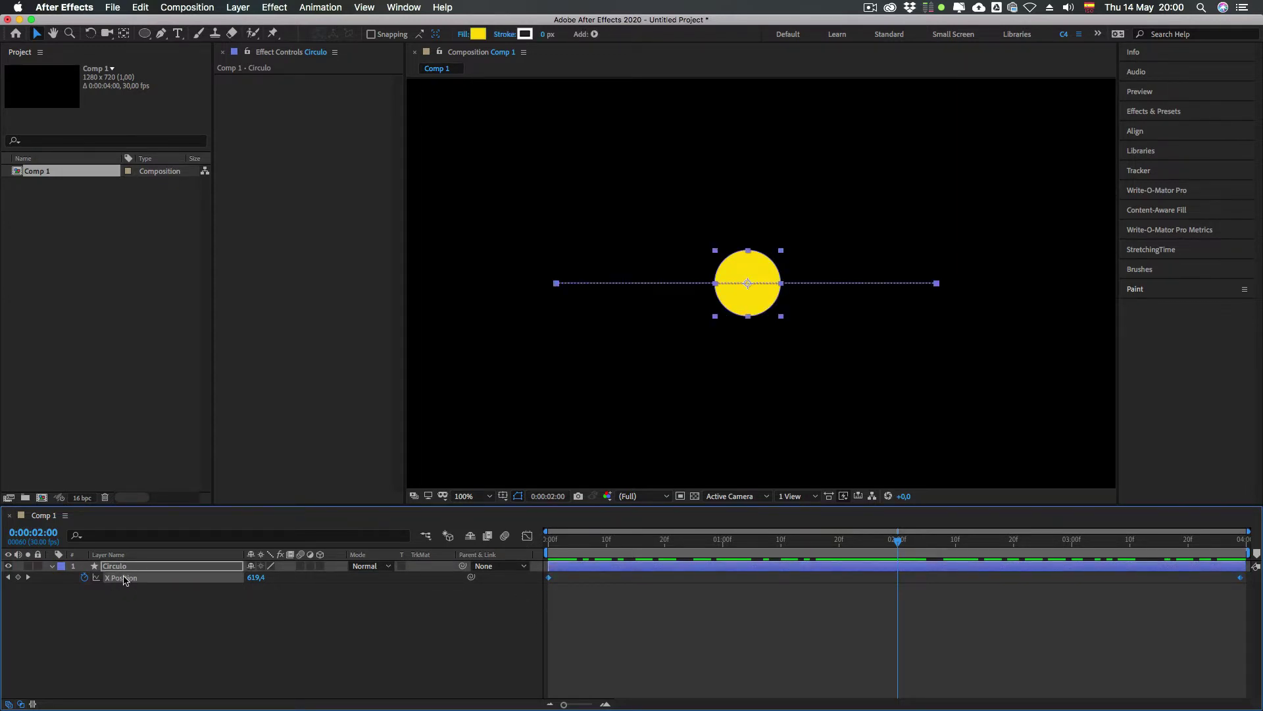
click(527, 537)
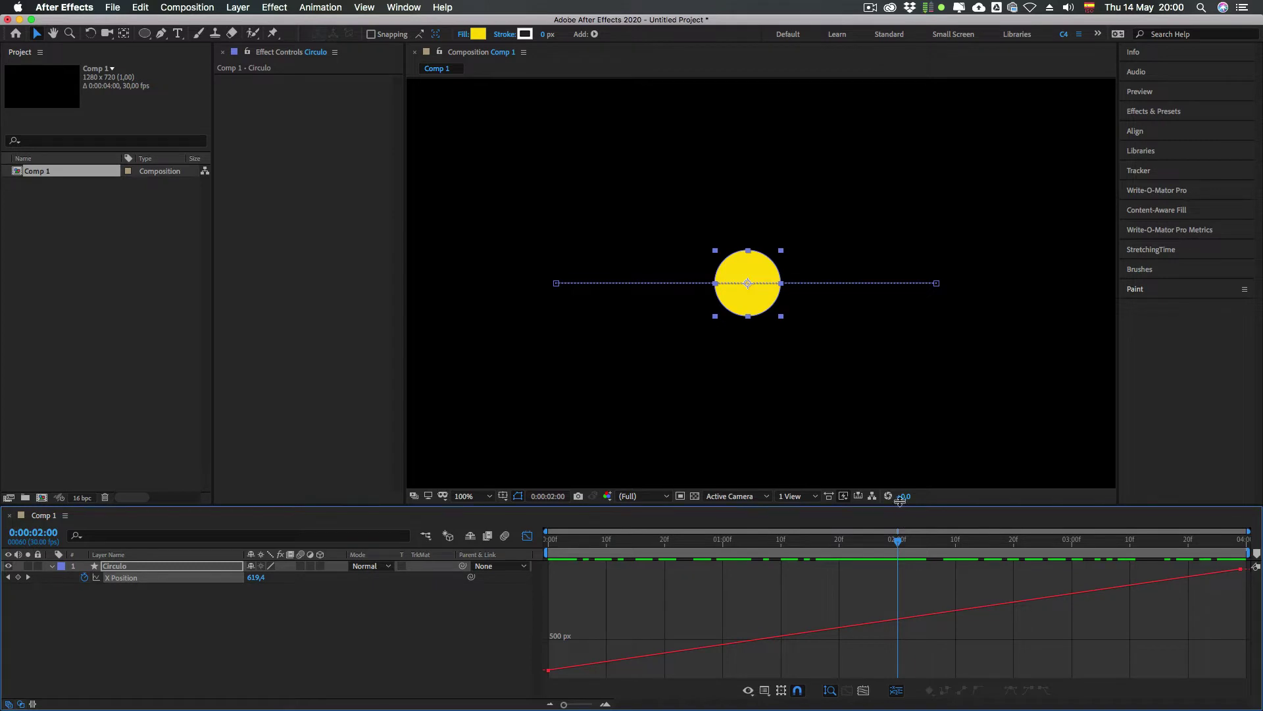
drag(899, 504, 901, 391)
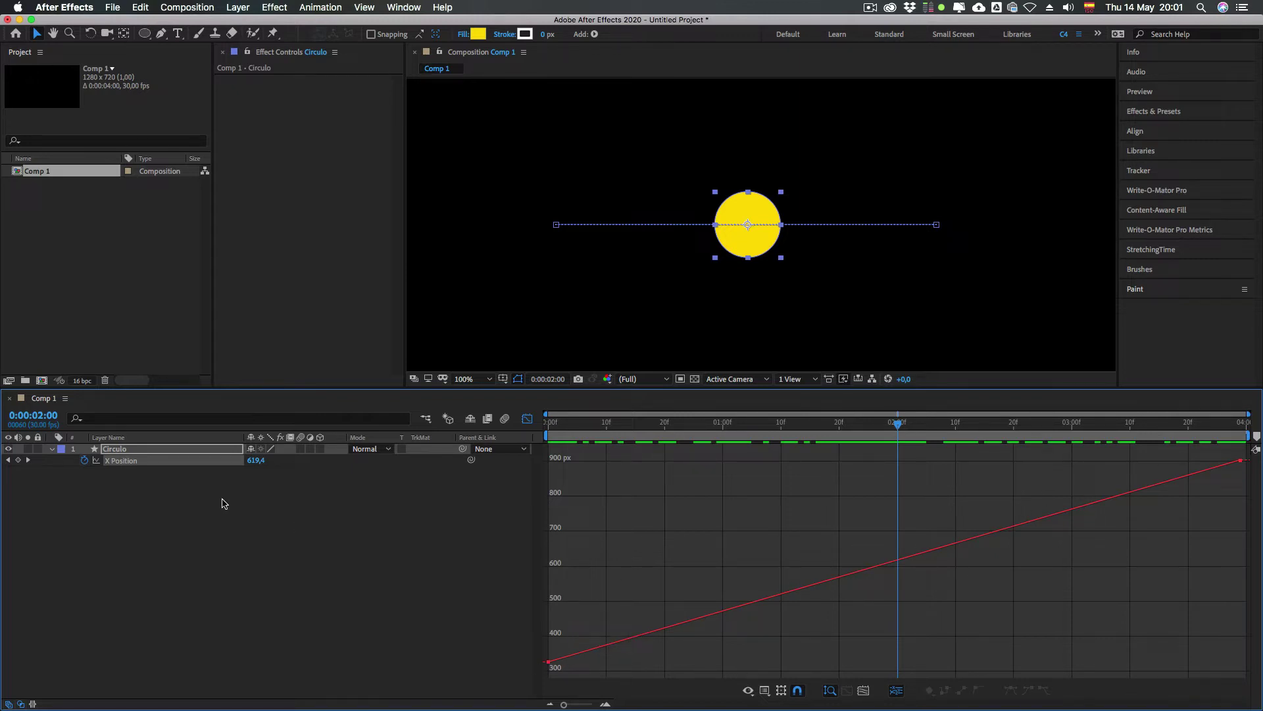
Step: Try moving the X Position end keyframe in the graph to about 0:00:00:13 at about 900 px
click(140, 462)
click(147, 488)
click(1240, 460)
click(548, 662)
drag(1199, 446, 576, 464)
Step: Preview the shortened movement from 0:00:00:00, and undo the end keyframe's move
drag(612, 424, 548, 424)
key(space)
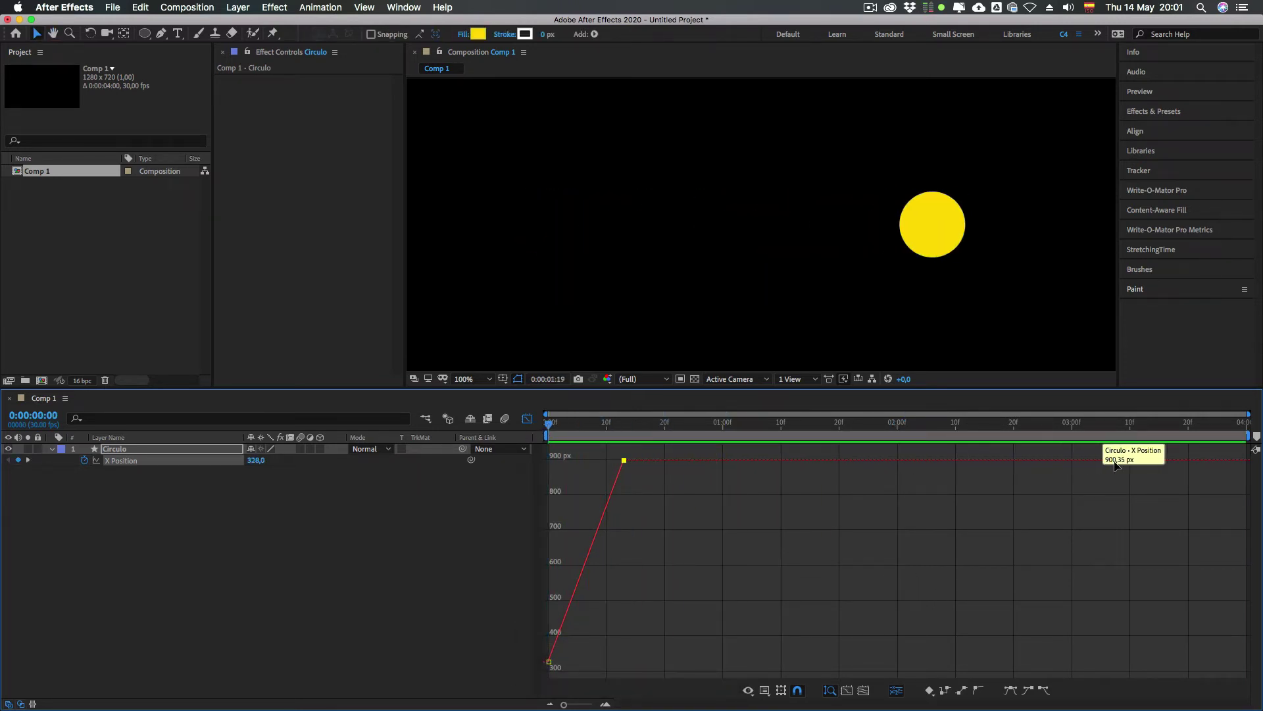
key(space)
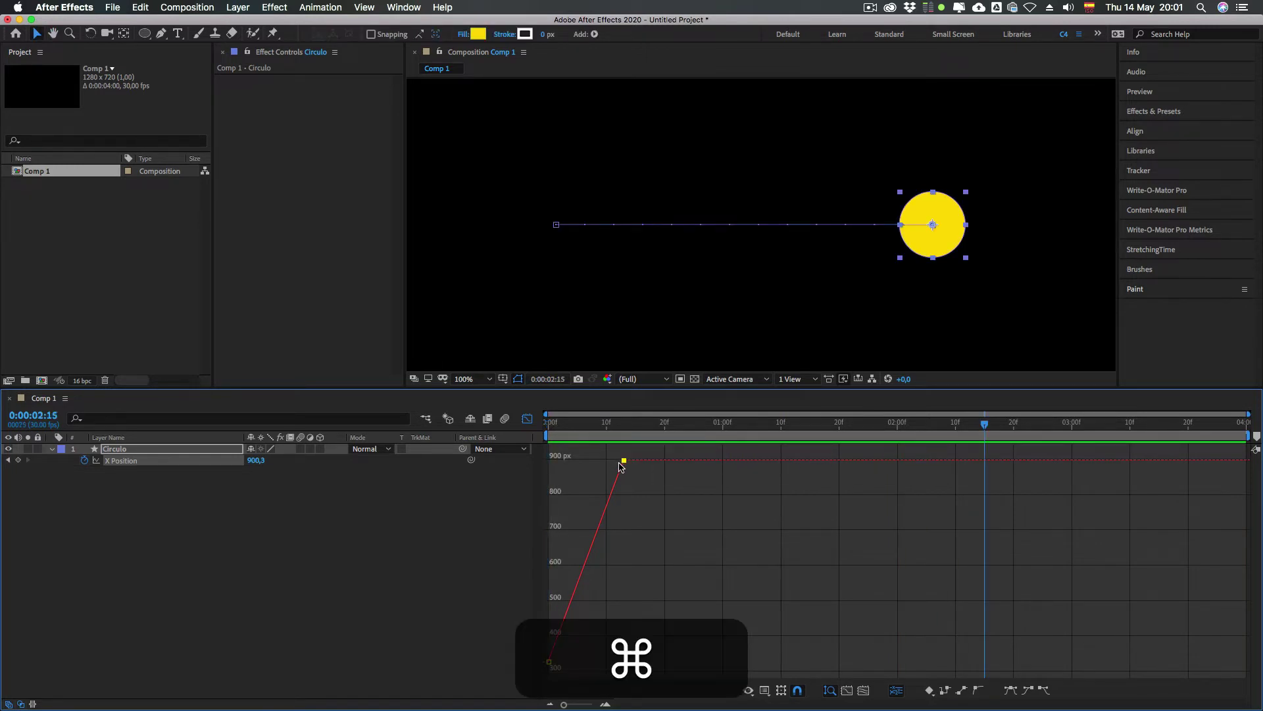
key(super+z)
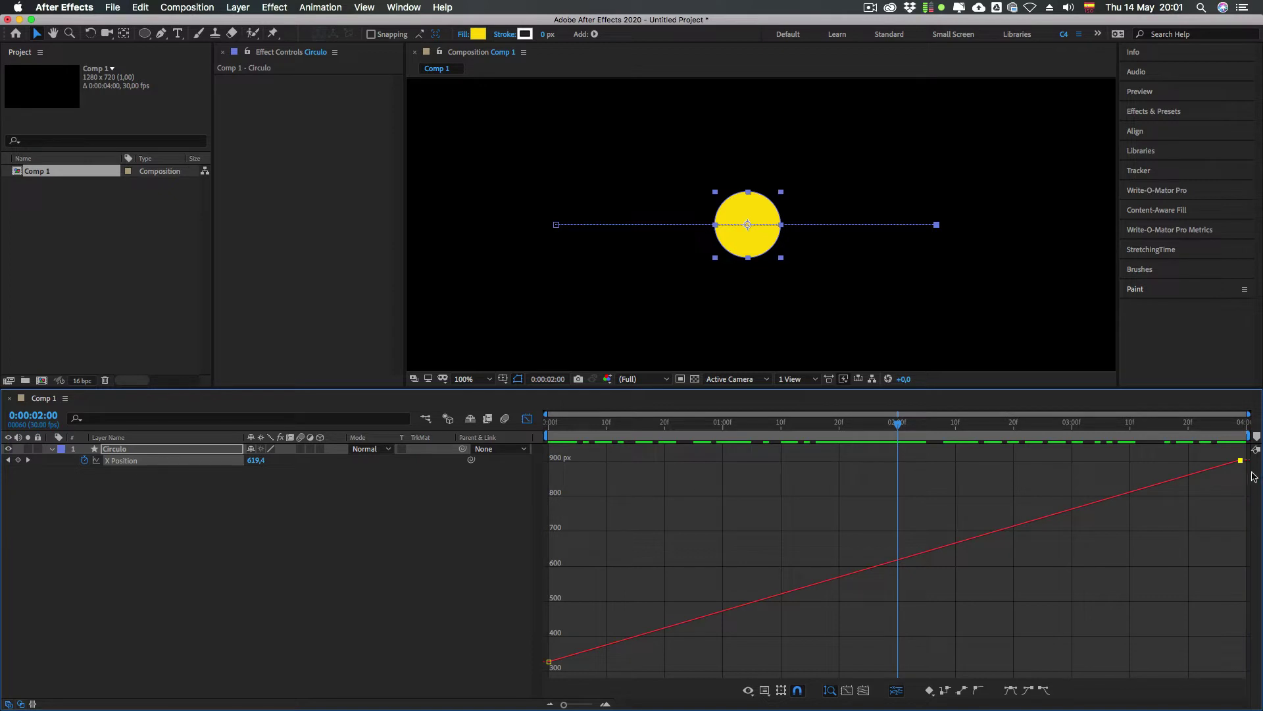
Step: Raise the X Position end keyframe slightly in the graph while keeping it at 0:00:03:29, and scrub through the movement
mouse_move(1241, 462)
mouse_move(1240, 461)
mouse_down()
mouse_move(1240, 637)
mouse_move(1240, 449)
mouse_move(1241, 473)
mouse_up()
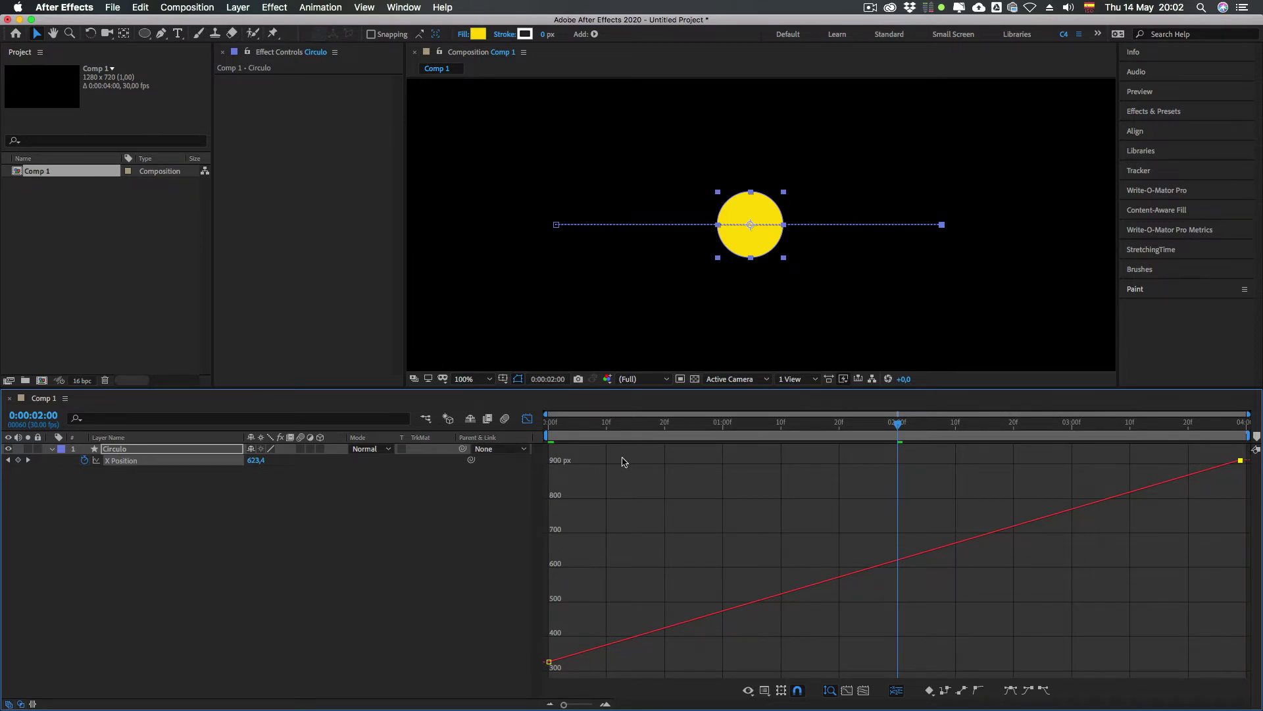
drag(878, 428, 665, 428)
mouse_move(797, 430)
mouse_down()
mouse_move(1242, 428)
mouse_move(785, 439)
mouse_up()
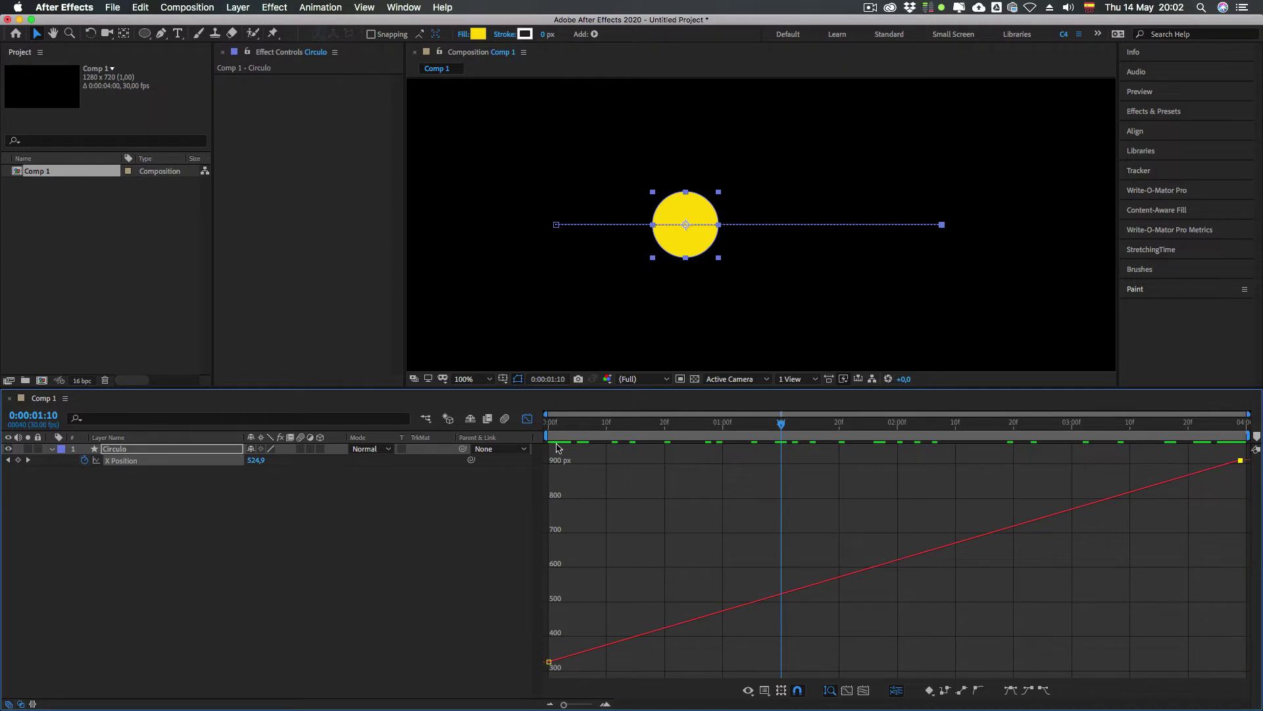
Step: Select the X Position start keyframe in the graph and move the playhead to 0:00:00:00
click(549, 661)
mouse_move(549, 663)
click(546, 423)
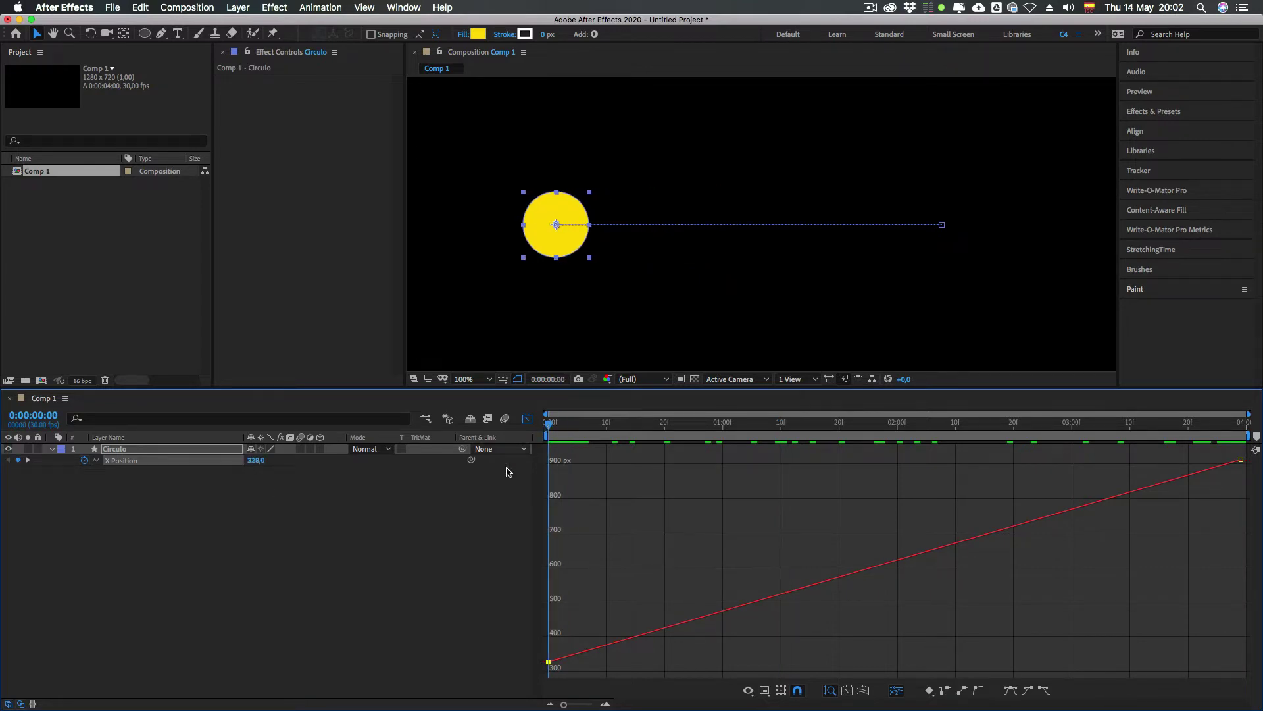
Step: Set the X Position start keyframe at 0:00:00:00 to 300 px and check the first frames of the movement
click(256, 459)
text(300)
key(Return)
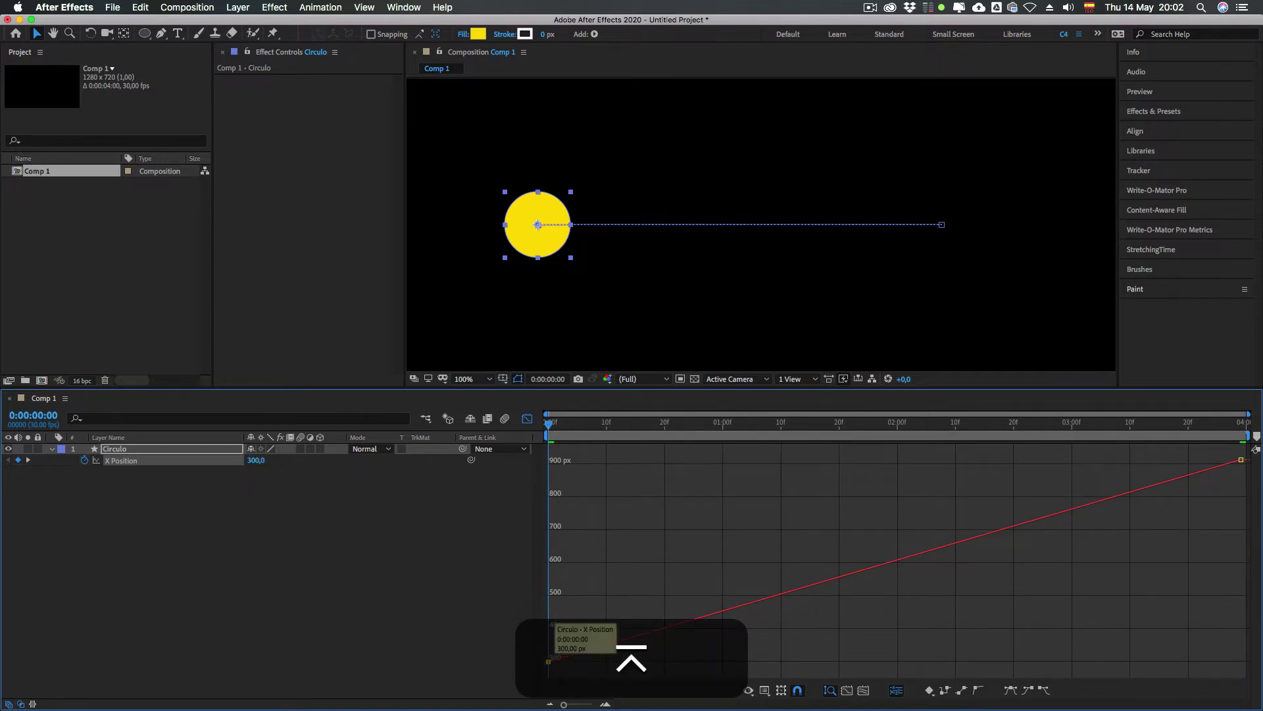
click(596, 422)
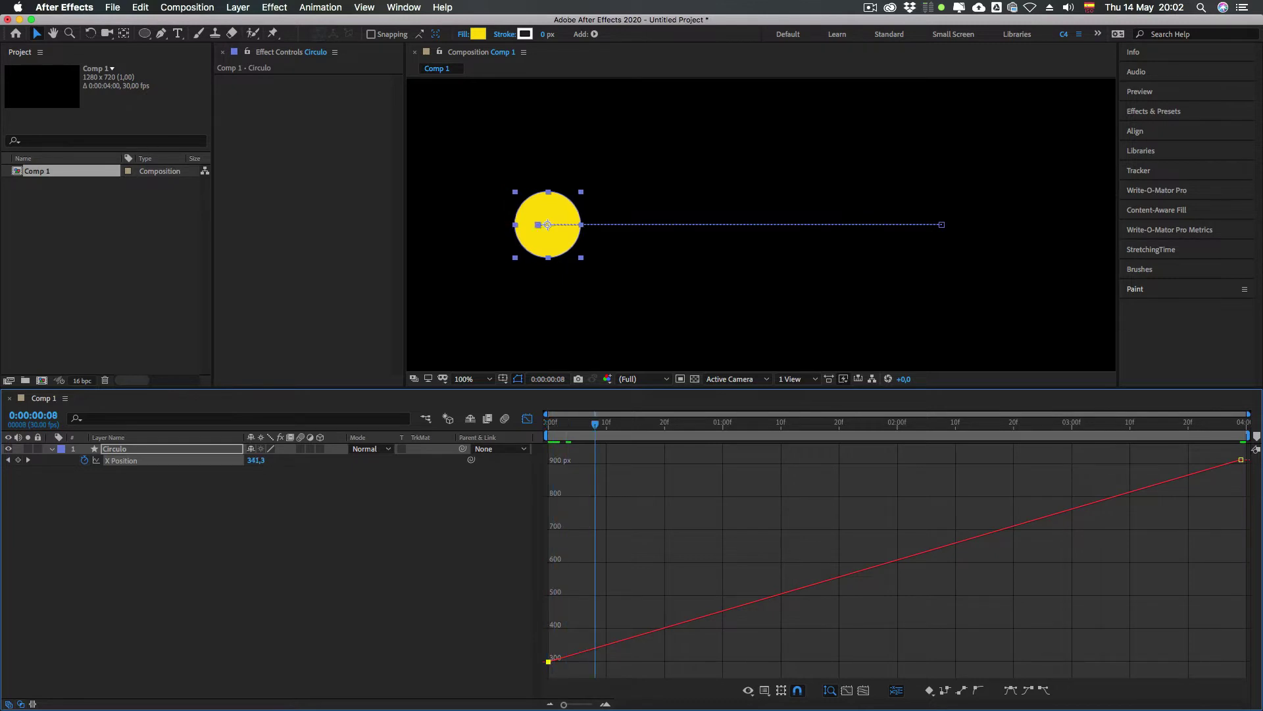
click(629, 422)
mouse_move(550, 660)
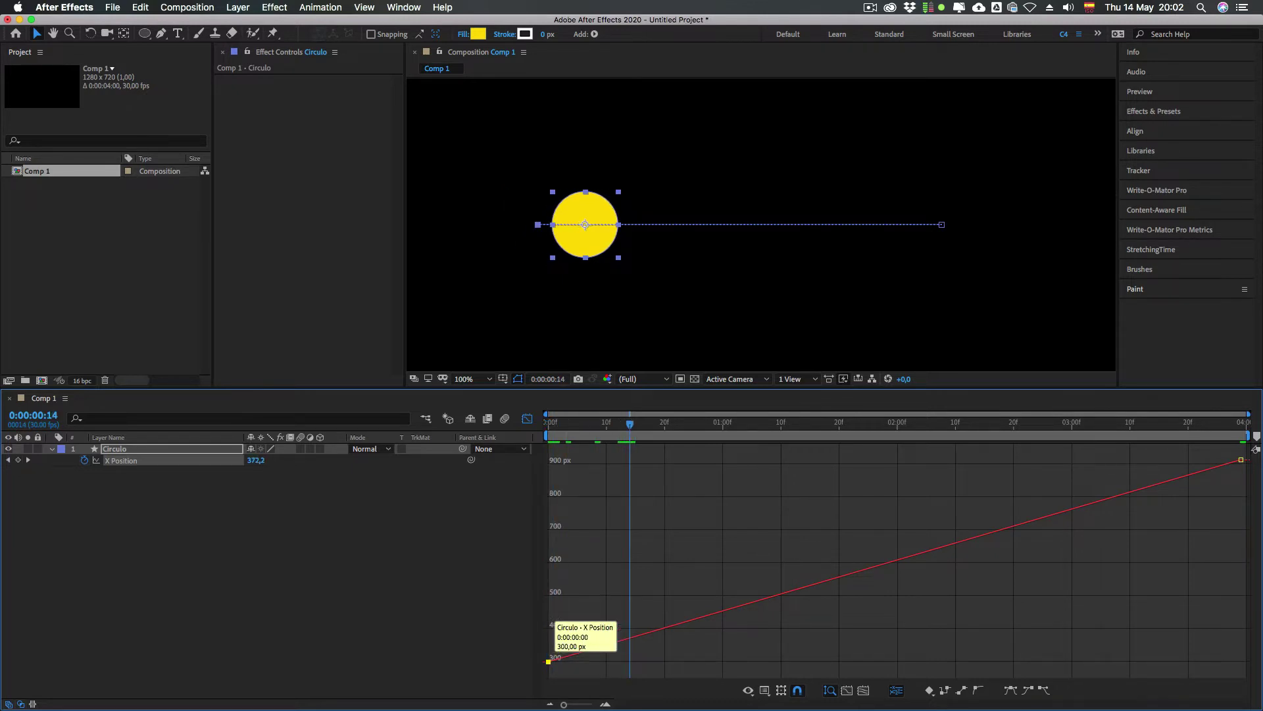
Step: Go to the X Position end keyframe at 0:00:03:29 and set its value to 900 px
key(k)
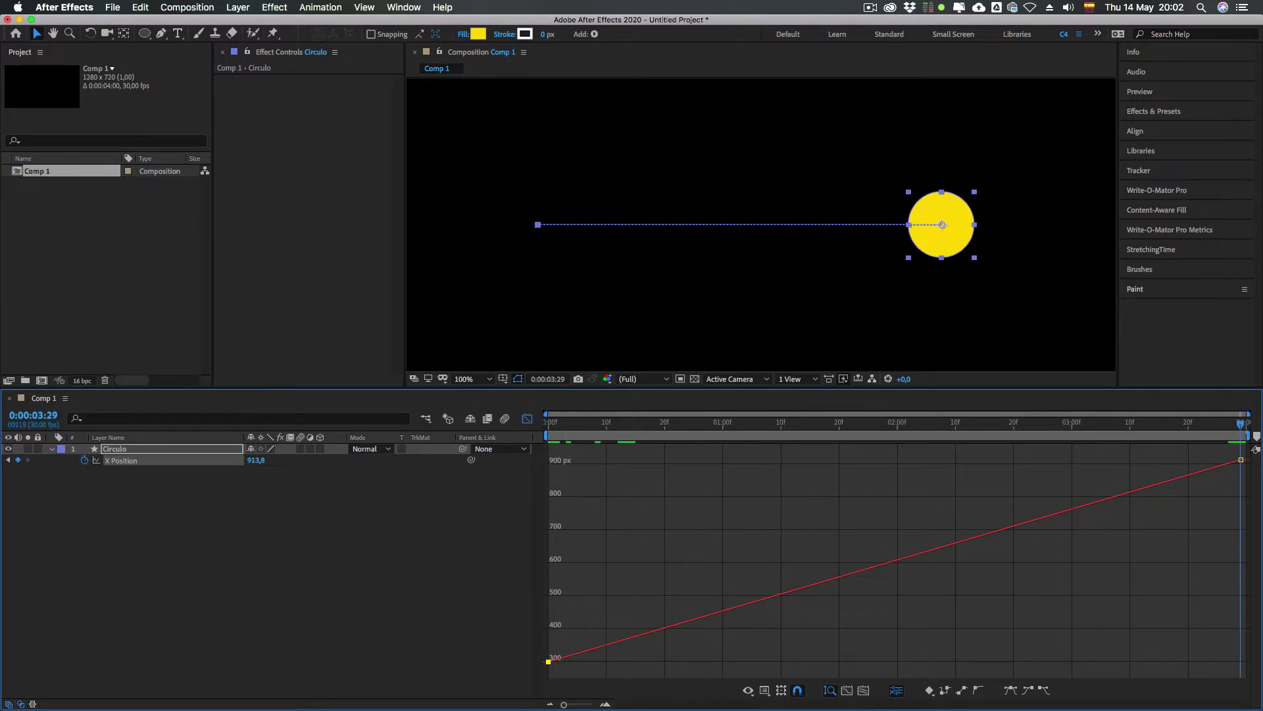
click(1240, 460)
click(255, 460)
text(900)
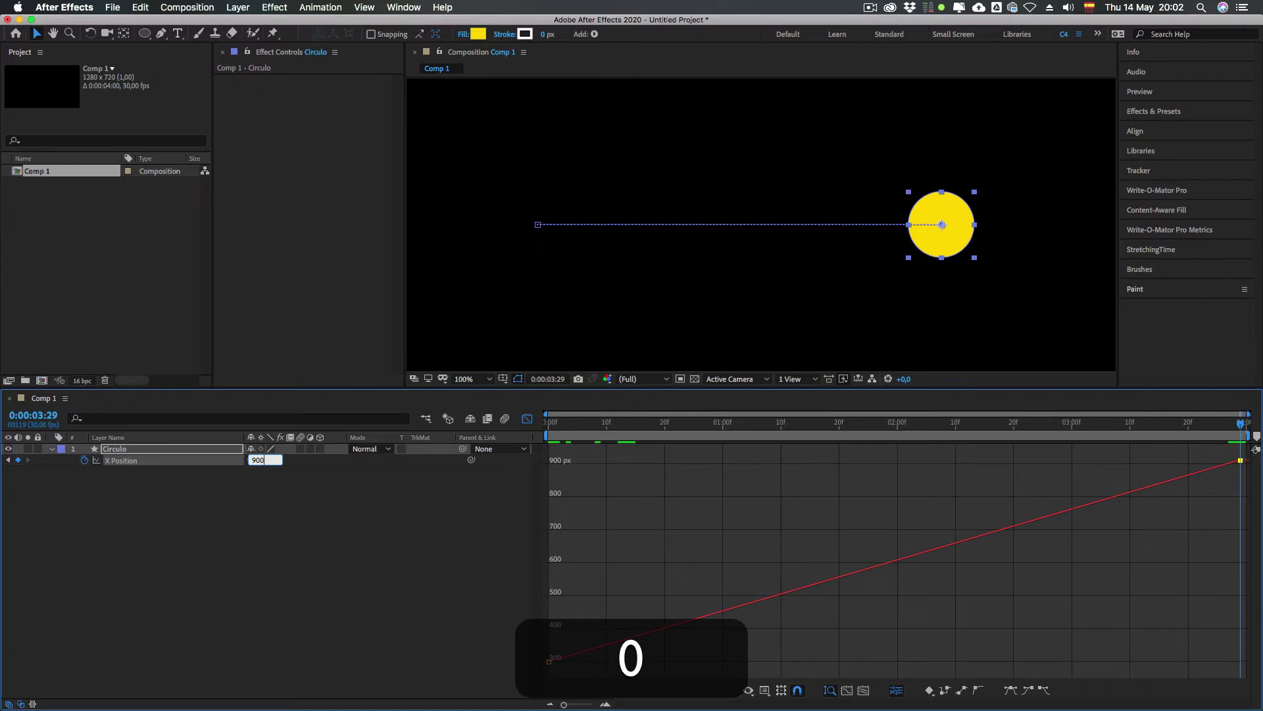
key(Return)
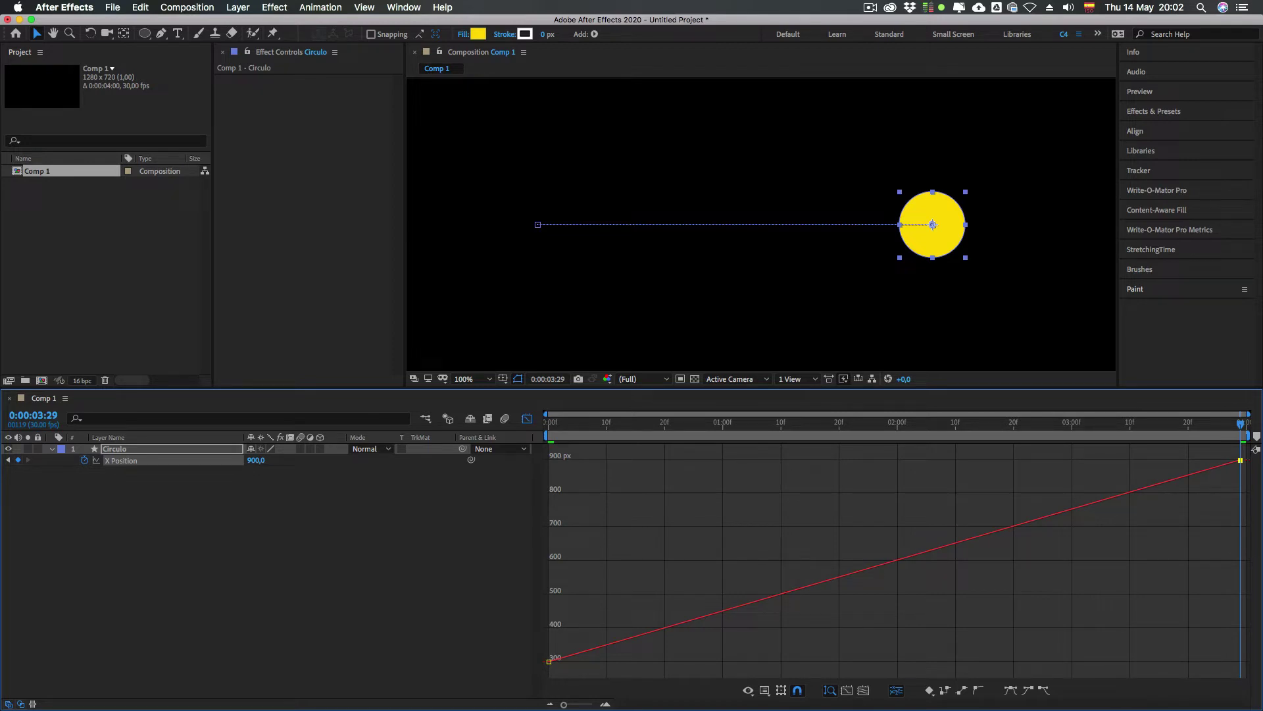
Step: Scrub through the linear movement and select the X Position start and end keyframes in the graph in turn
key(Page_Up)
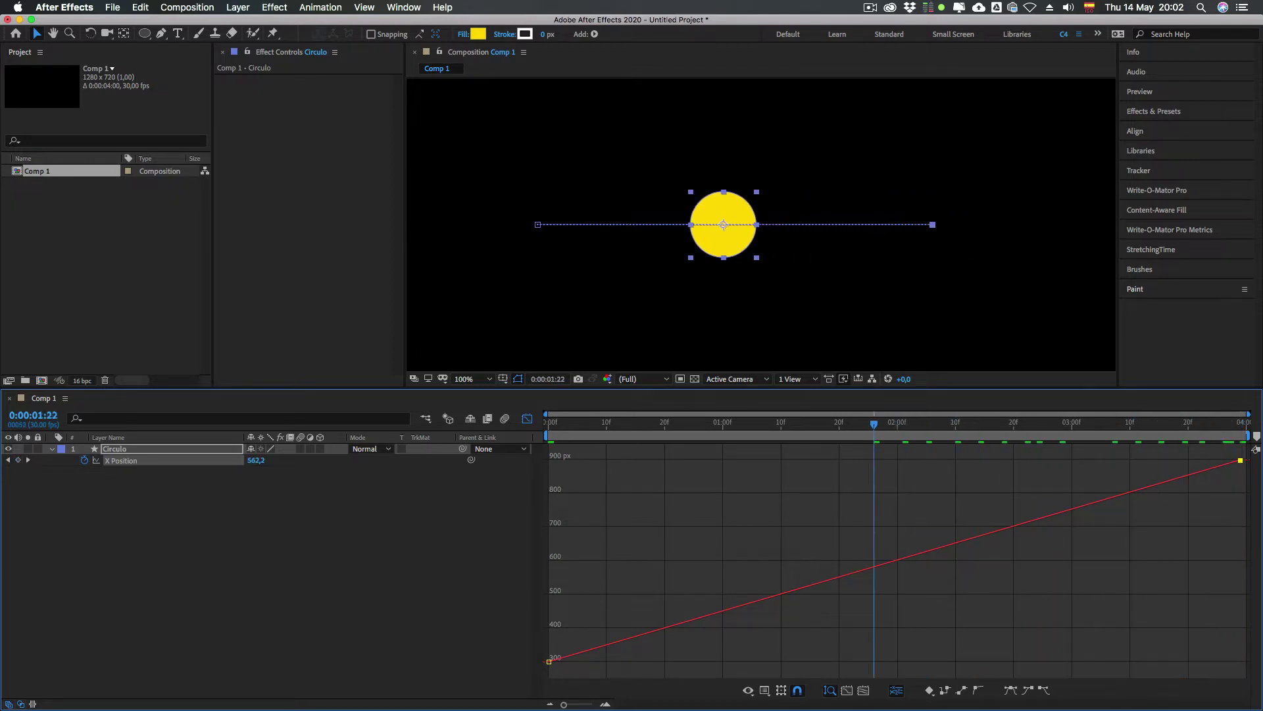
key(Page_Up)
drag(544, 634, 586, 679)
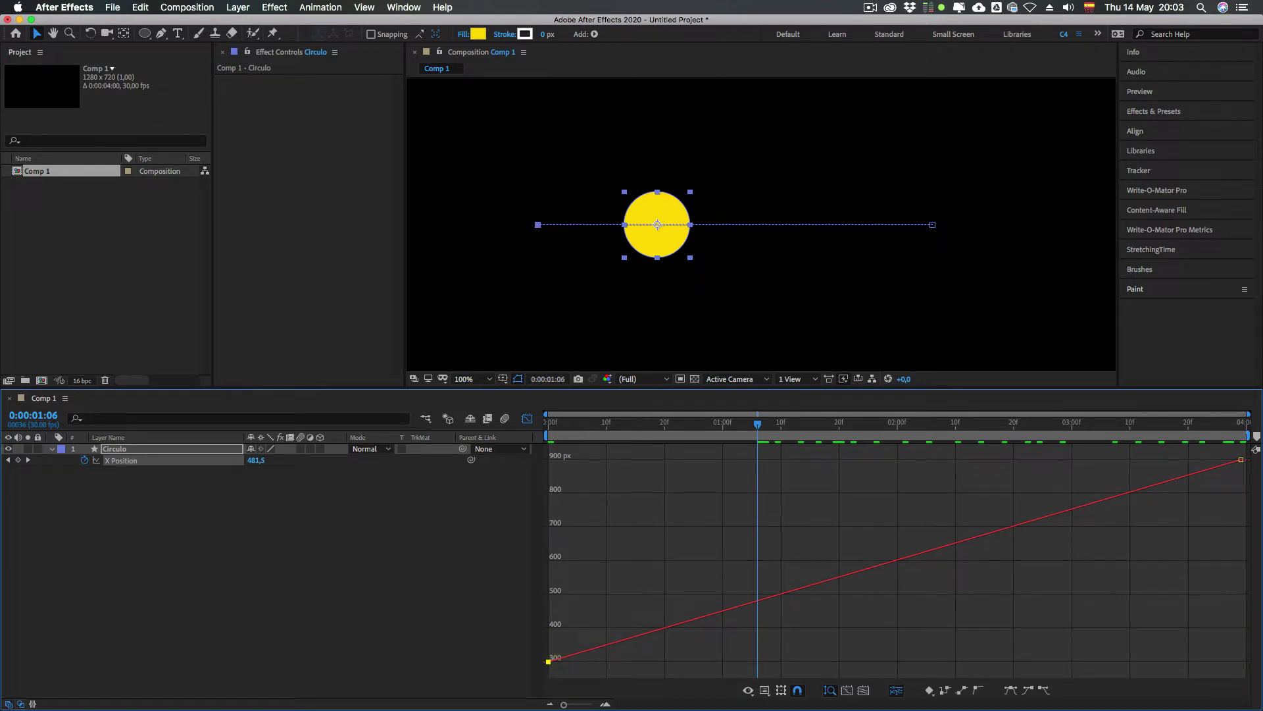
click(1241, 459)
click(1073, 422)
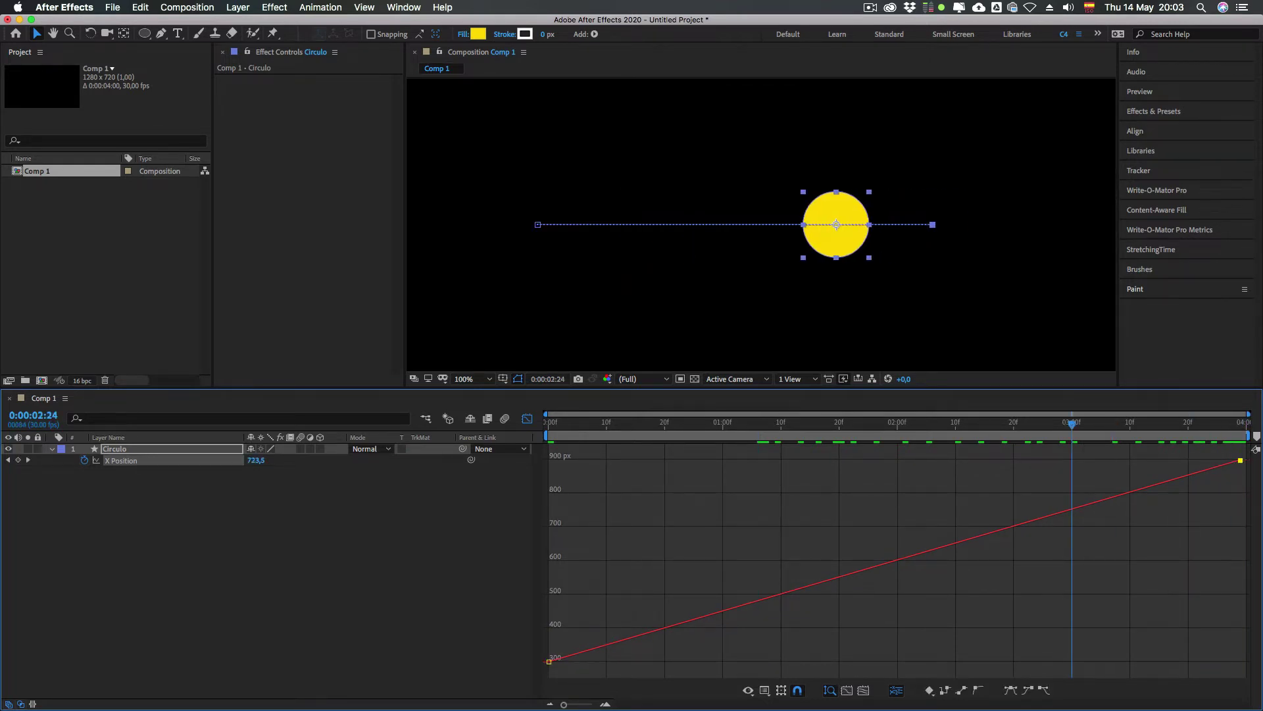
drag(1073, 421, 909, 422)
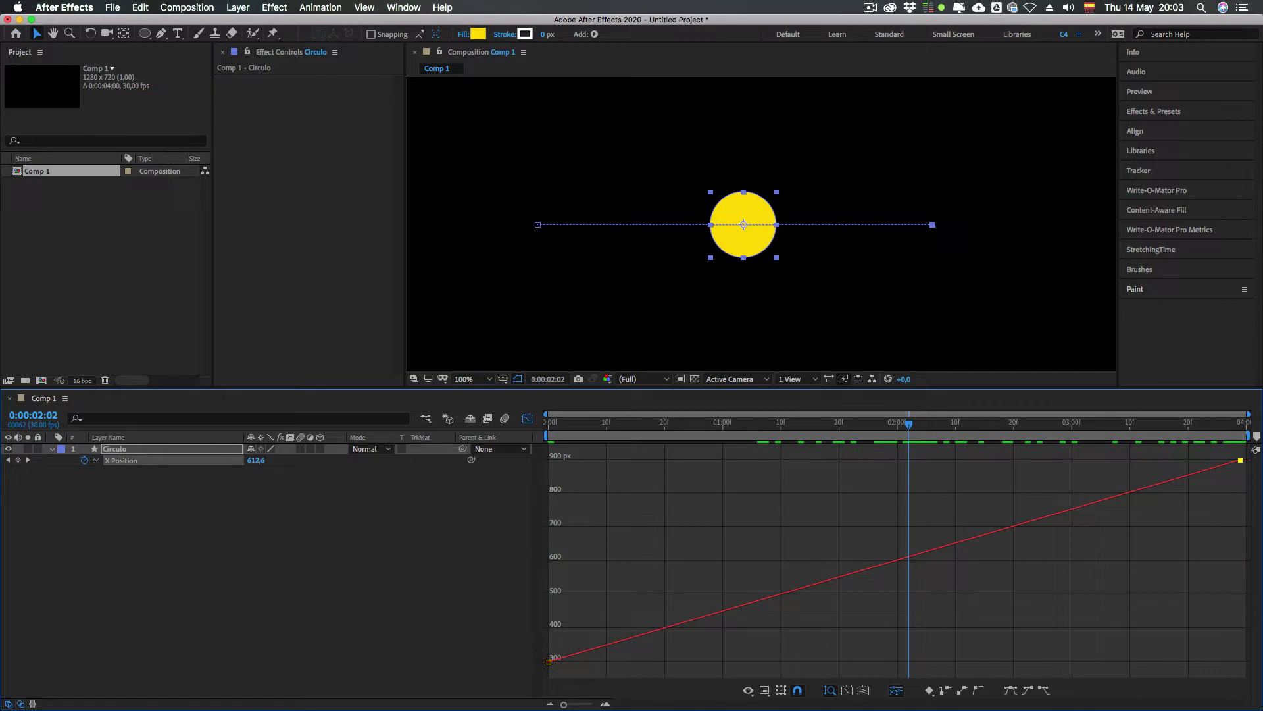
Step: Select both X Position keyframes and switch the timeline from the Graph Editor back to the layer bars
drag(1245, 446, 543, 672)
click(527, 419)
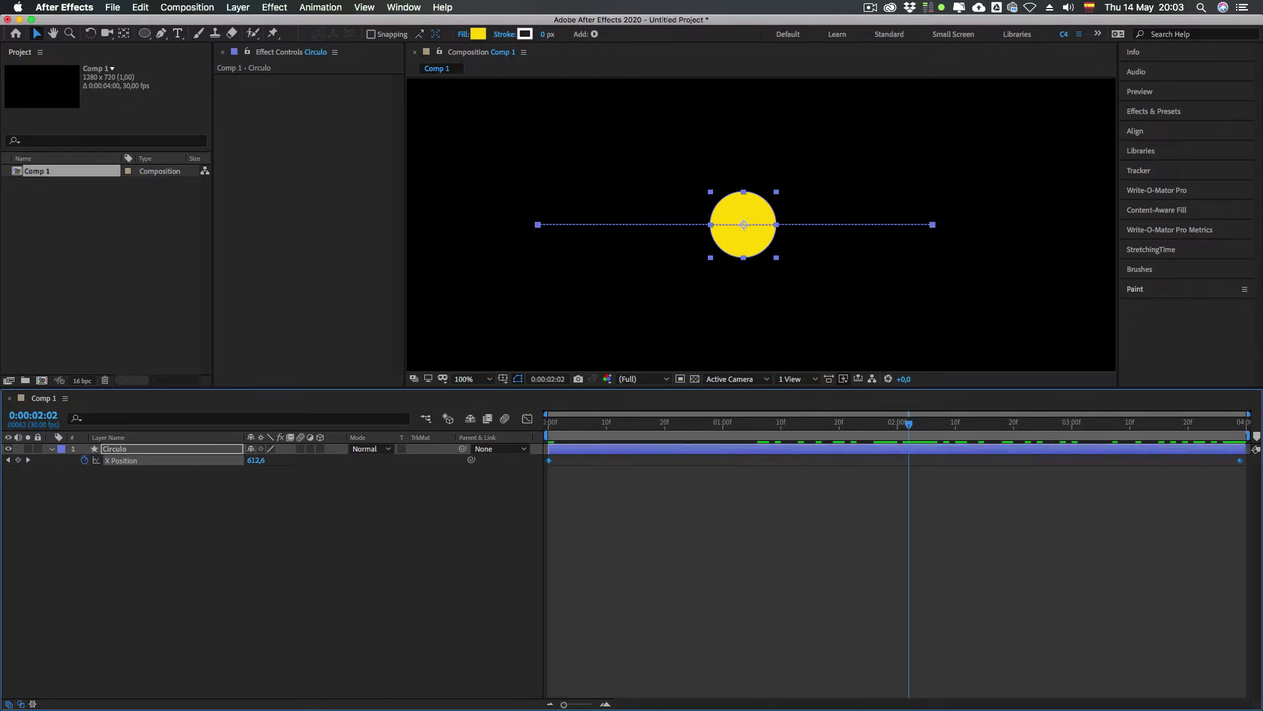
key(super+shift+a)
key(super+a)
Step: Examine the interpolation and assistant options available for the X Position start keyframe, leaving them unchanged
ctrl+click(550, 461)
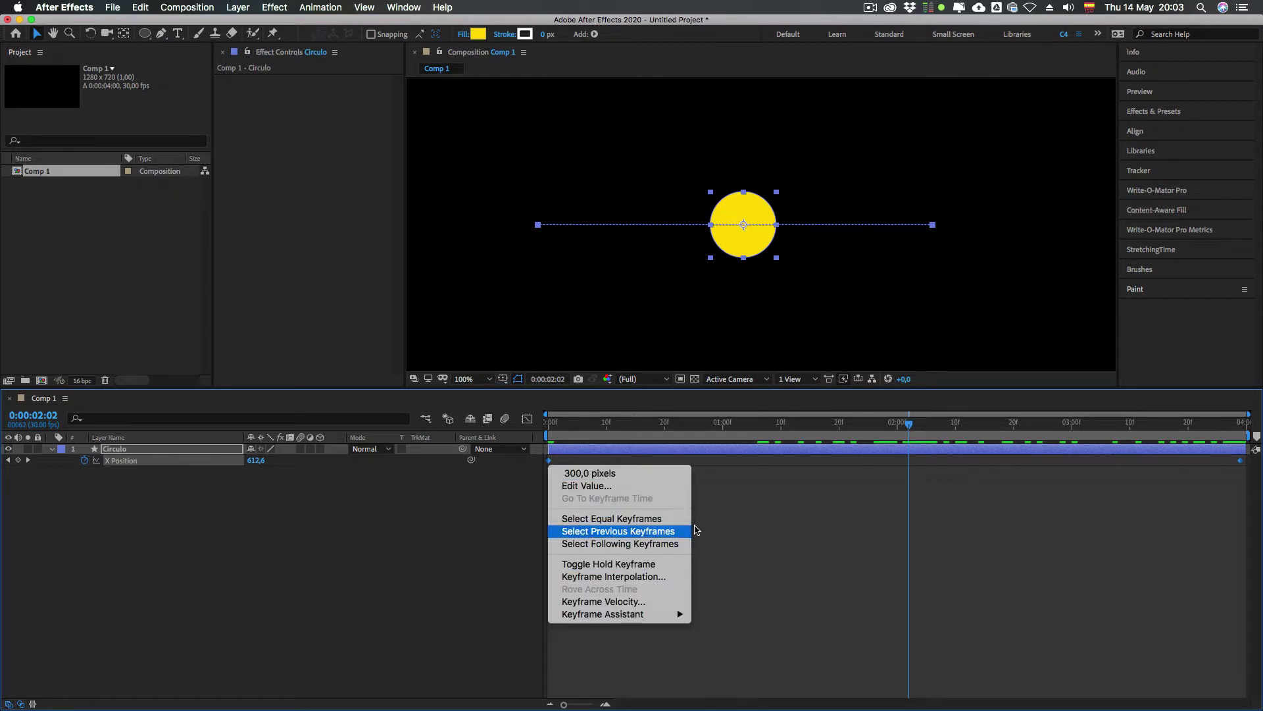
ctrl+click(552, 466)
ctrl+click(552, 466)
mouse_move(600, 616)
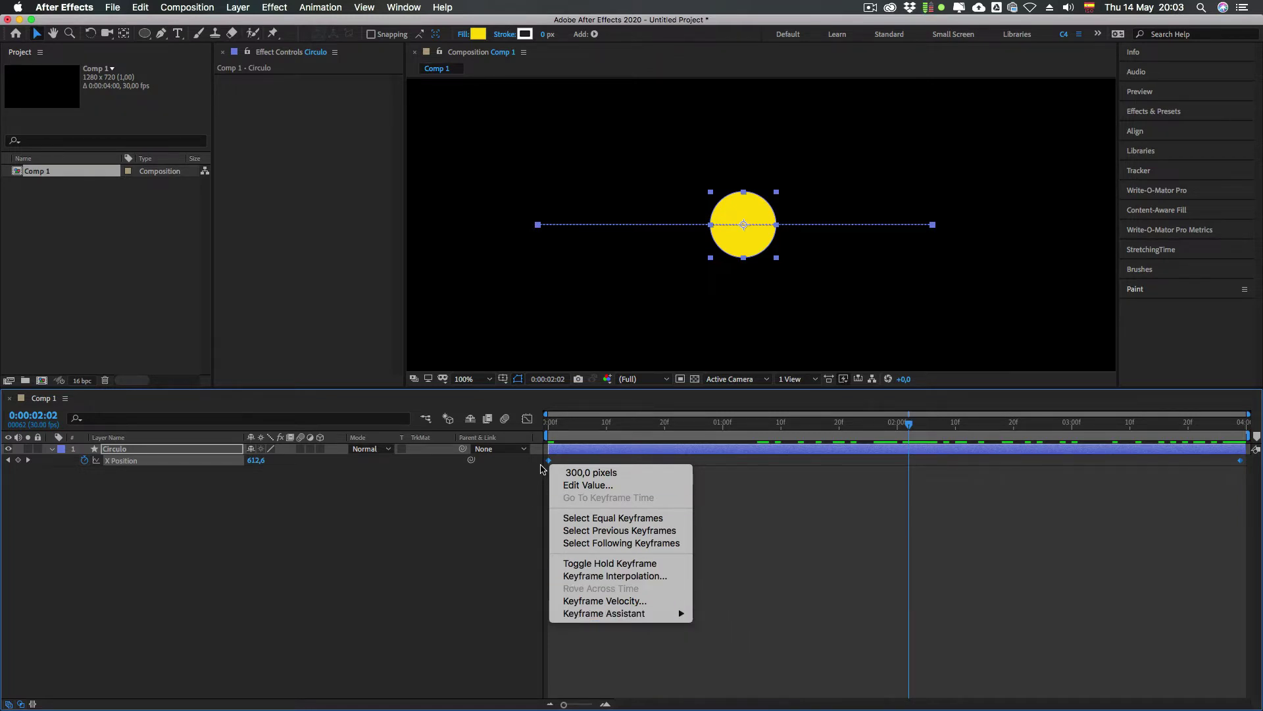
click(551, 467)
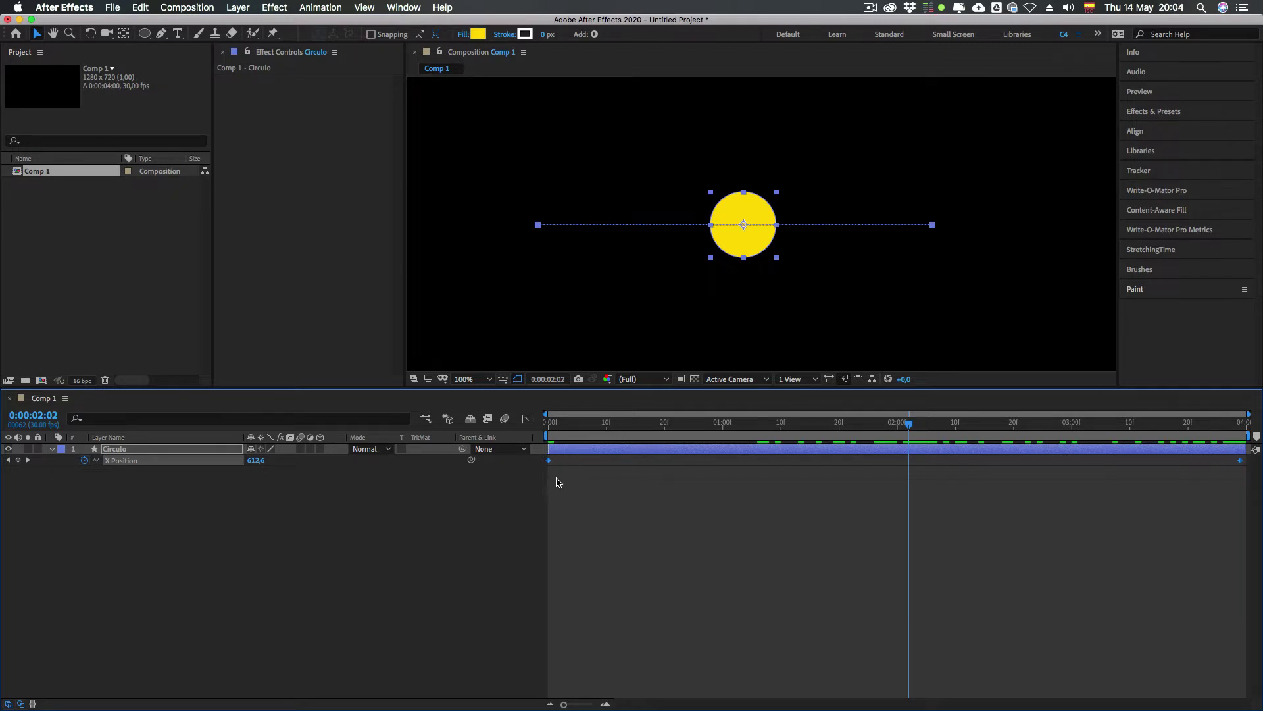
Step: Reselect both X Position keyframes and apply Easy Ease to them
drag(563, 488, 543, 460)
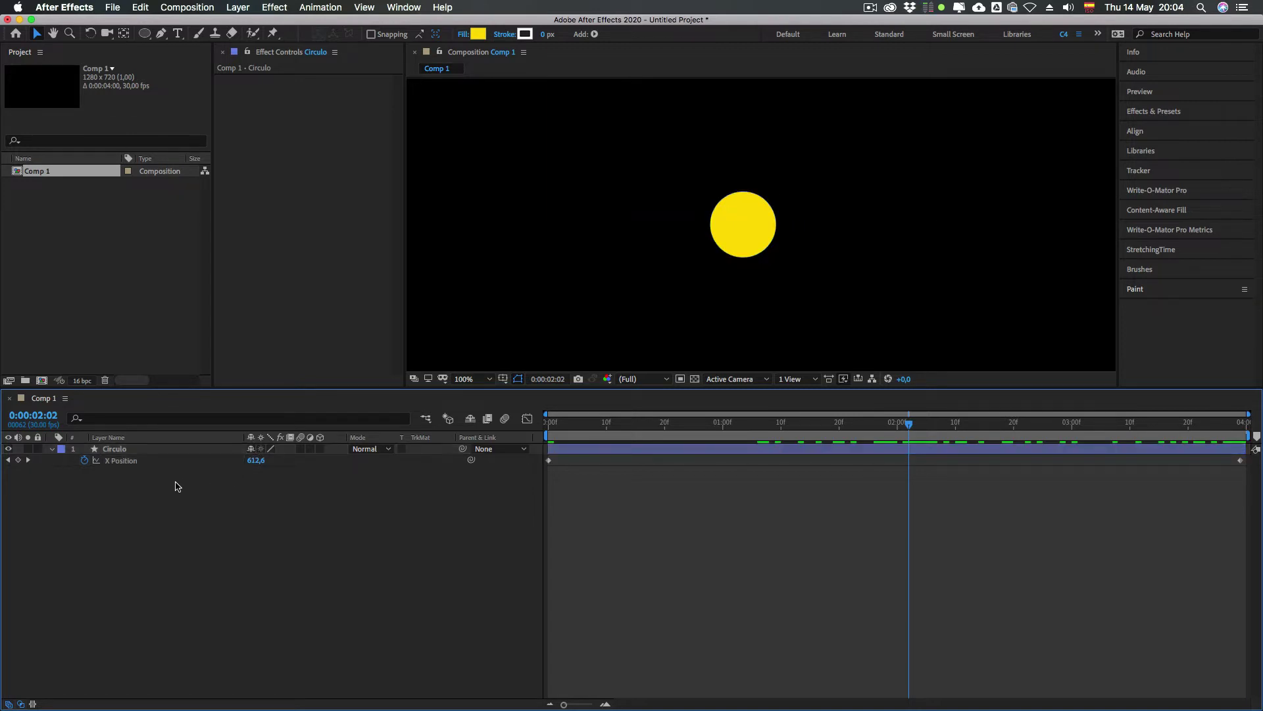
click(176, 485)
click(138, 461)
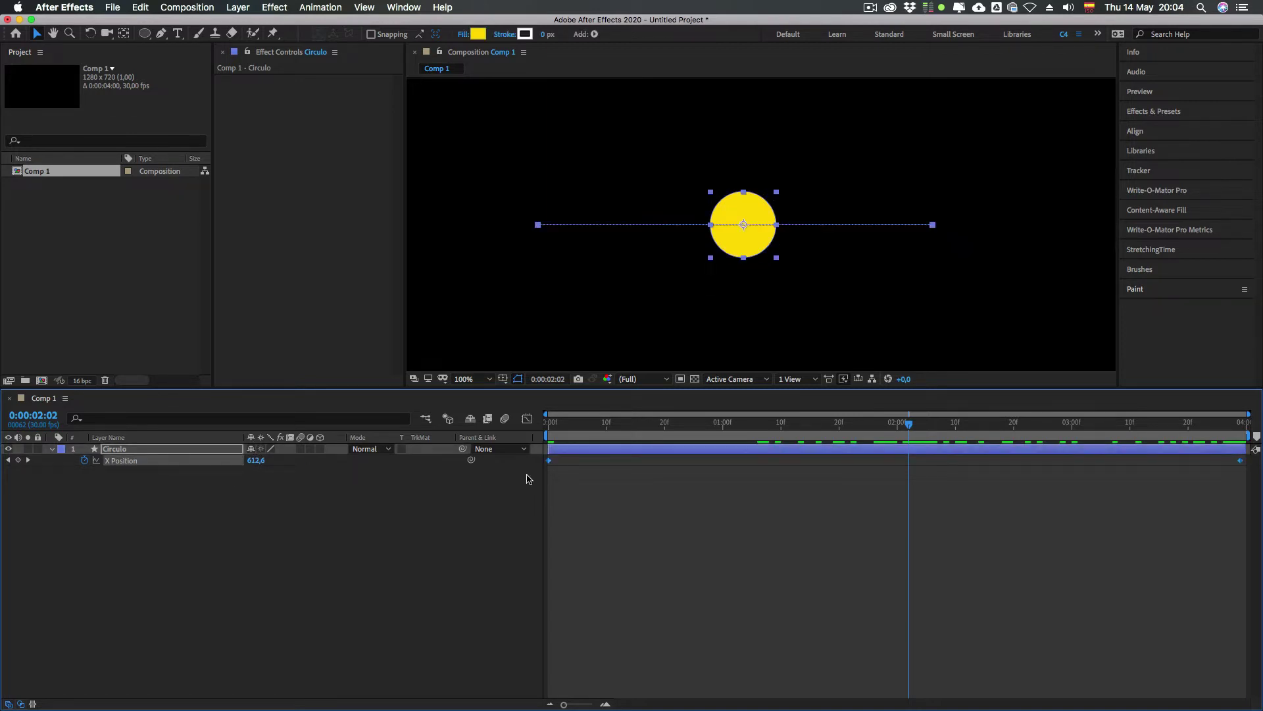
ctrl+click(549, 461)
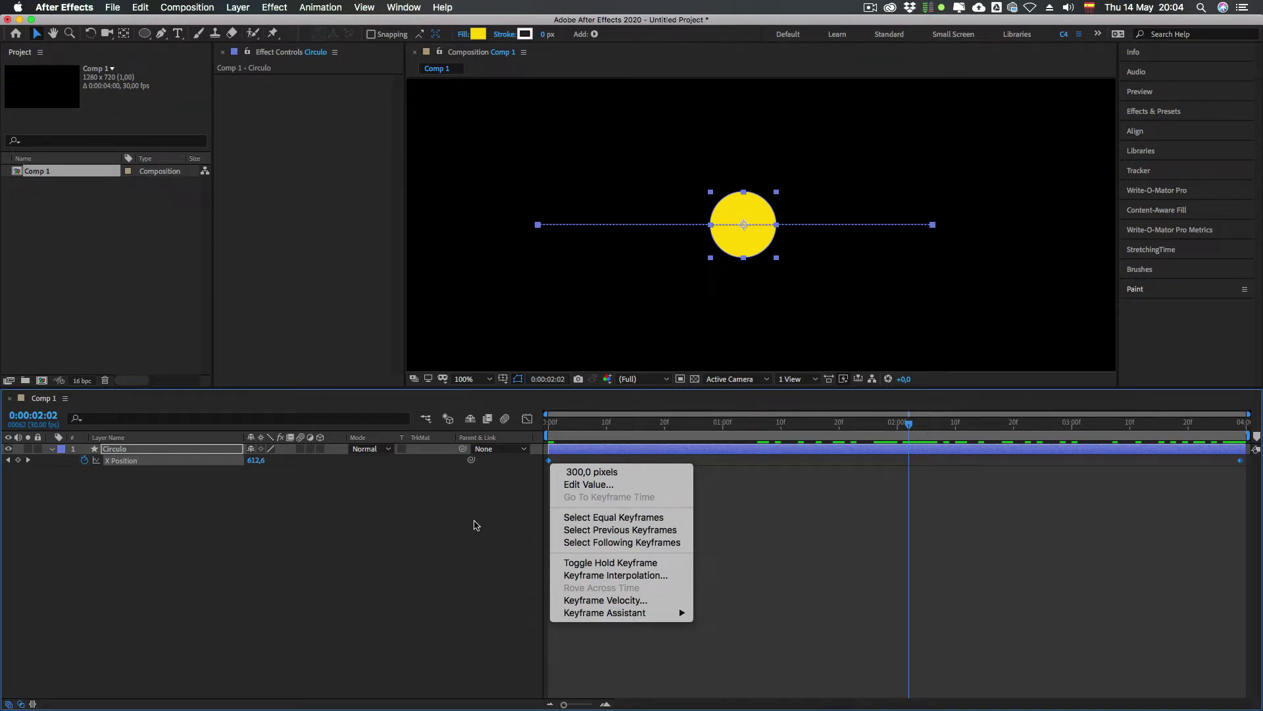
click(478, 522)
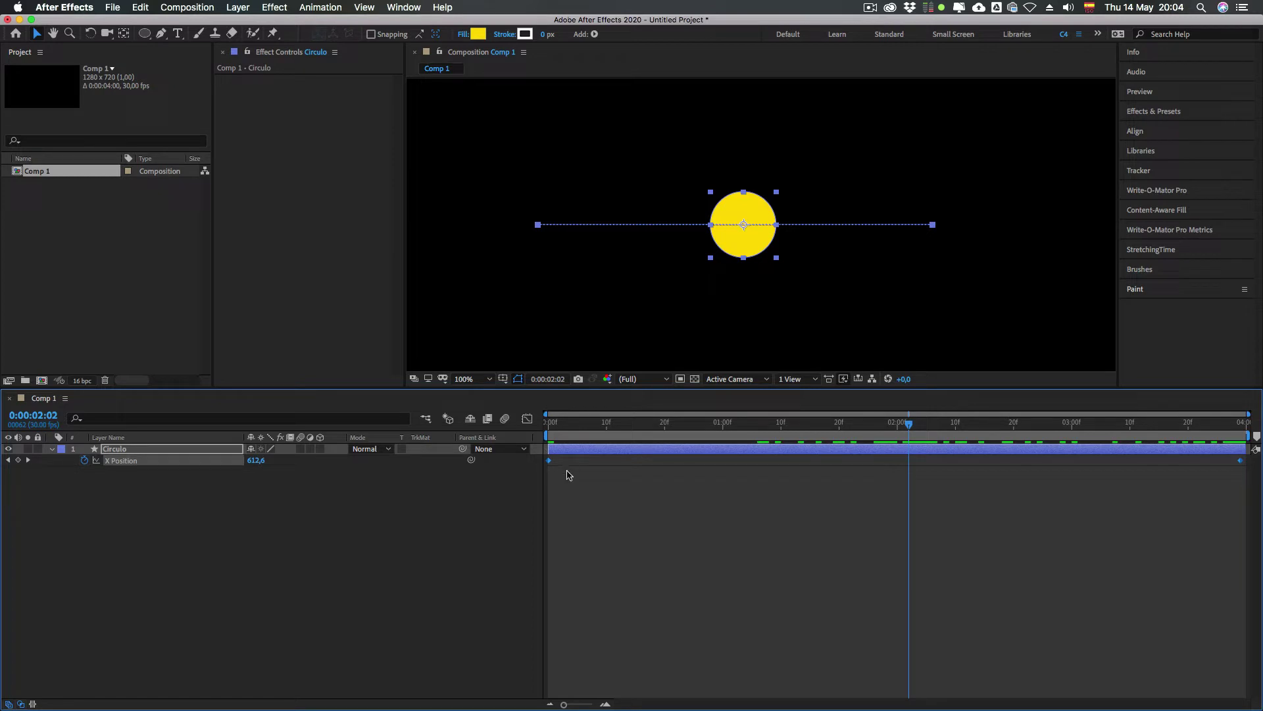
key(F9)
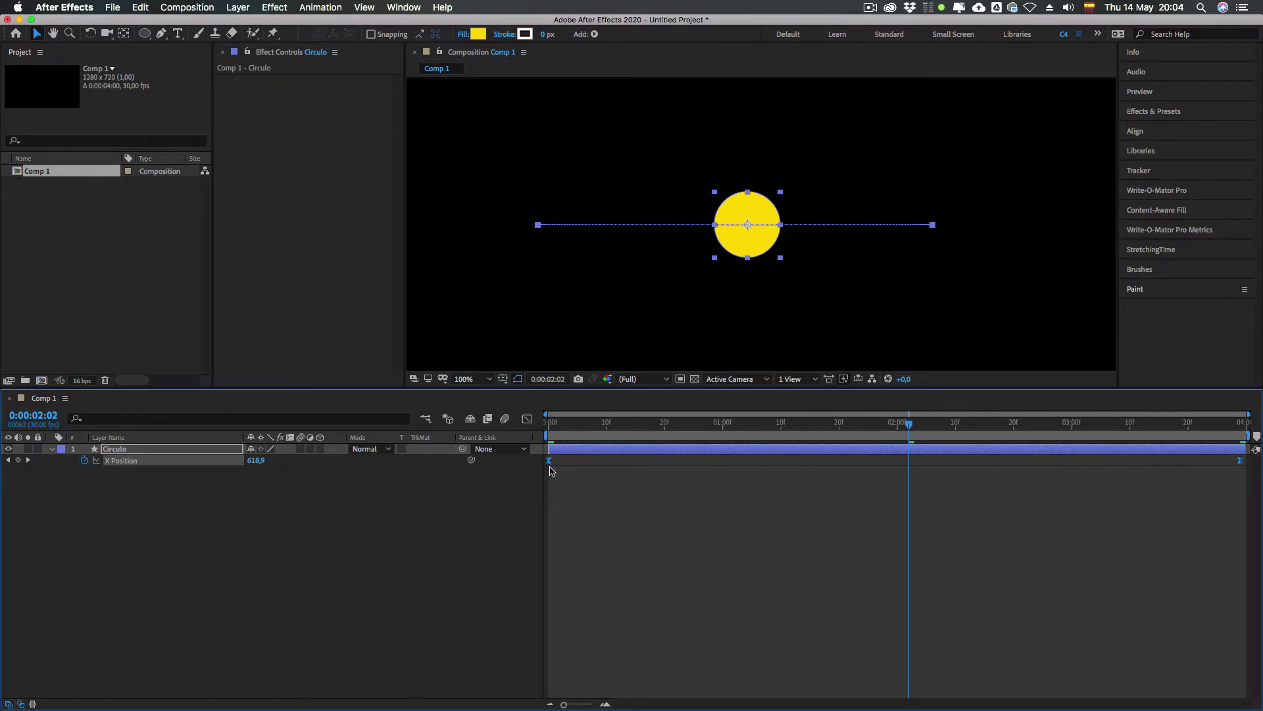
Step: Scrub and play the eased movement of the circle from the start of the composition
drag(1221, 424, 798, 424)
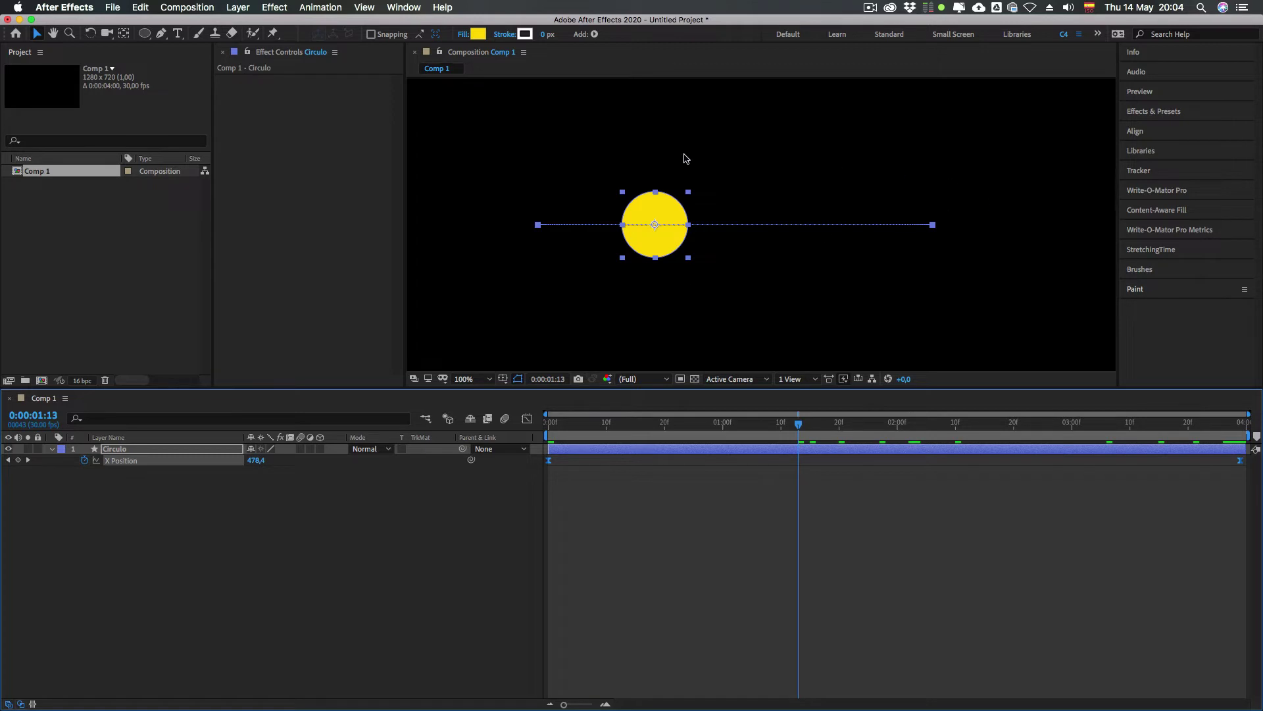
drag(635, 433, 531, 447)
key(space)
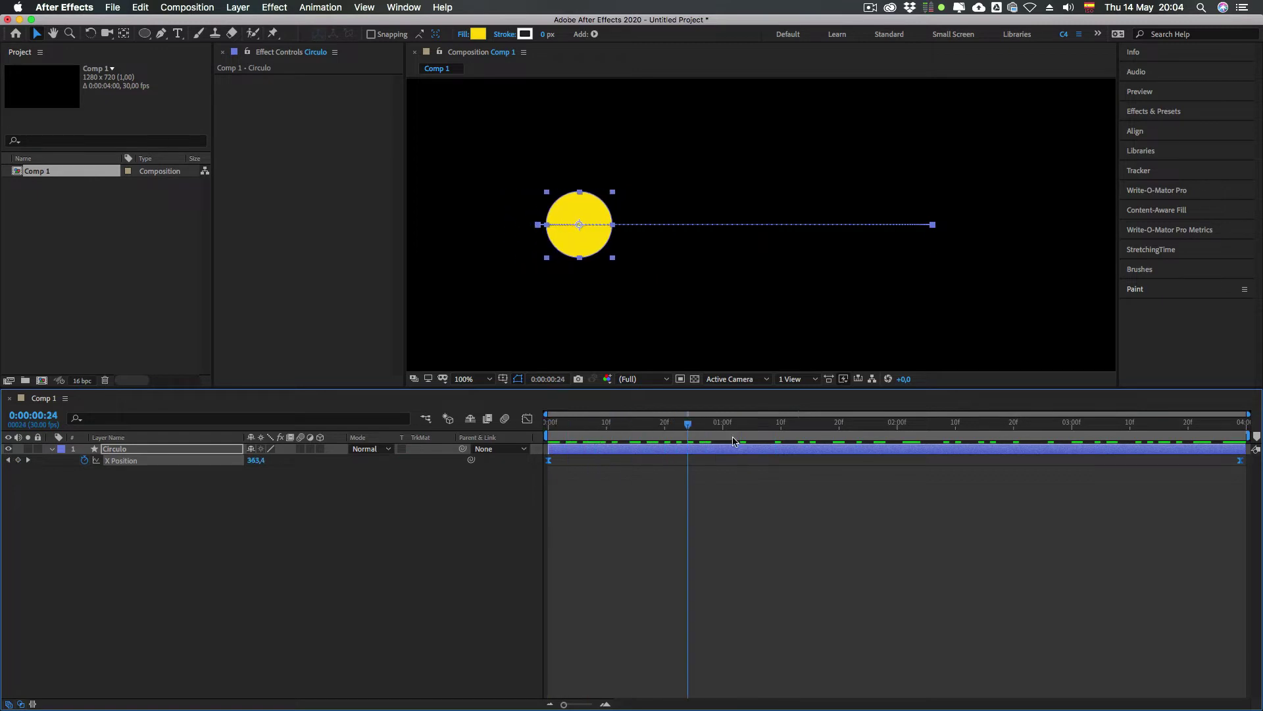
key(space)
key(space)
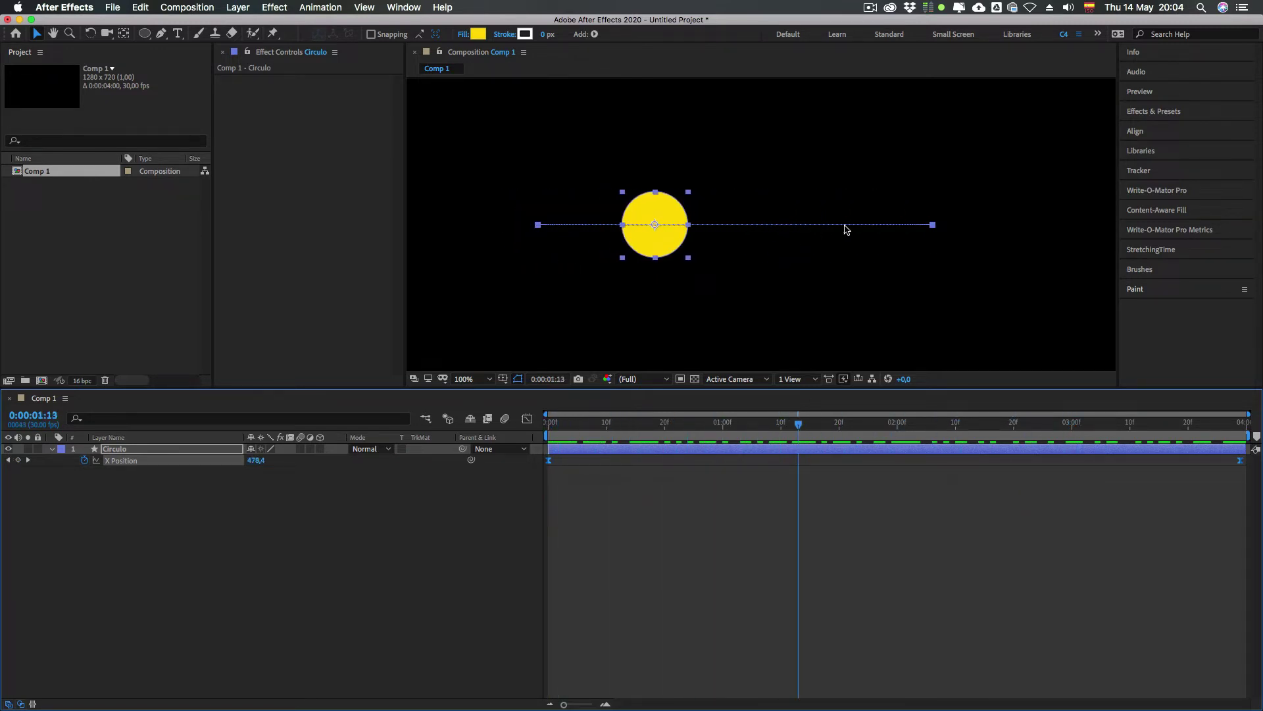
Step: Open the Graph Editor and display the value curve of the circle's X Position
click(503, 493)
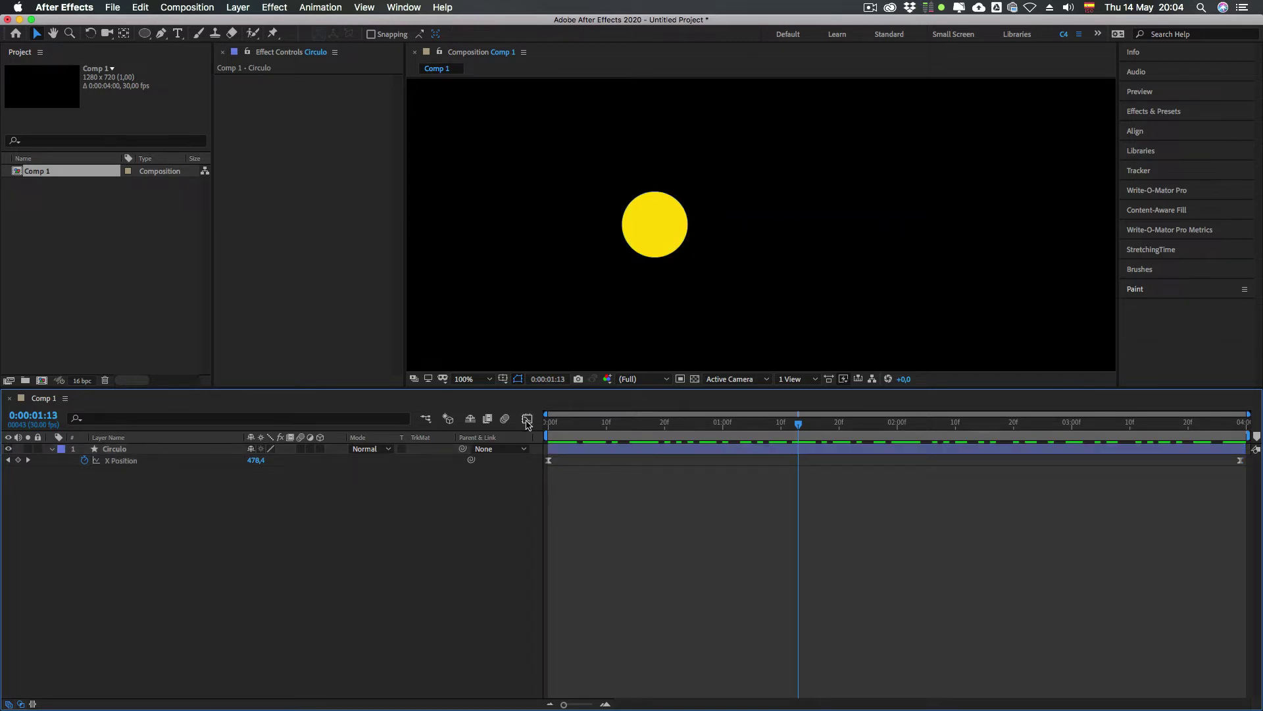
click(527, 419)
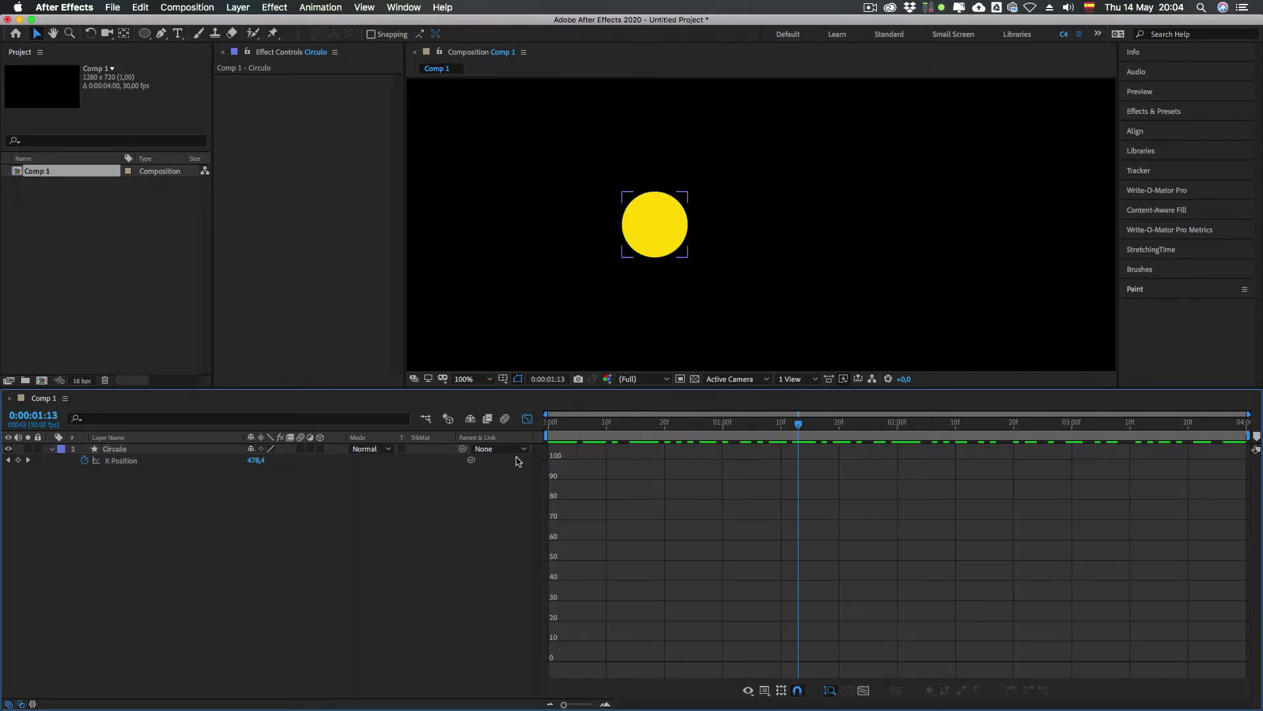
click(122, 460)
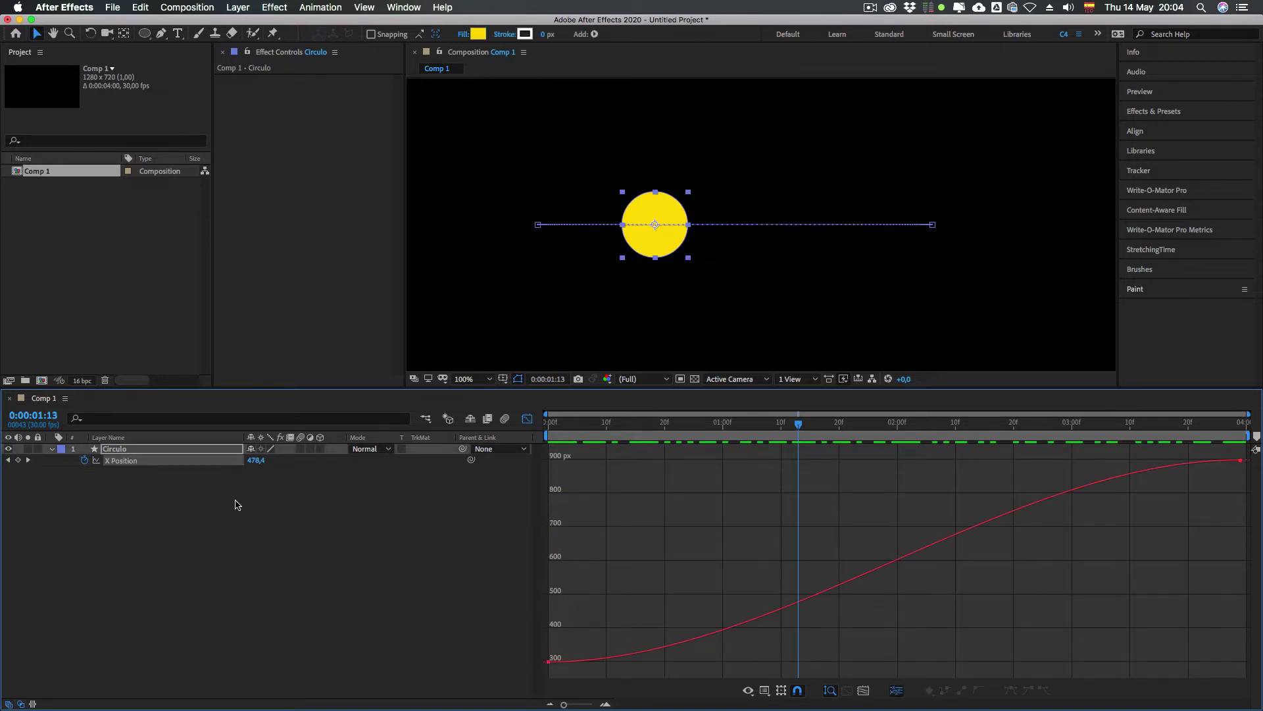
click(862, 696)
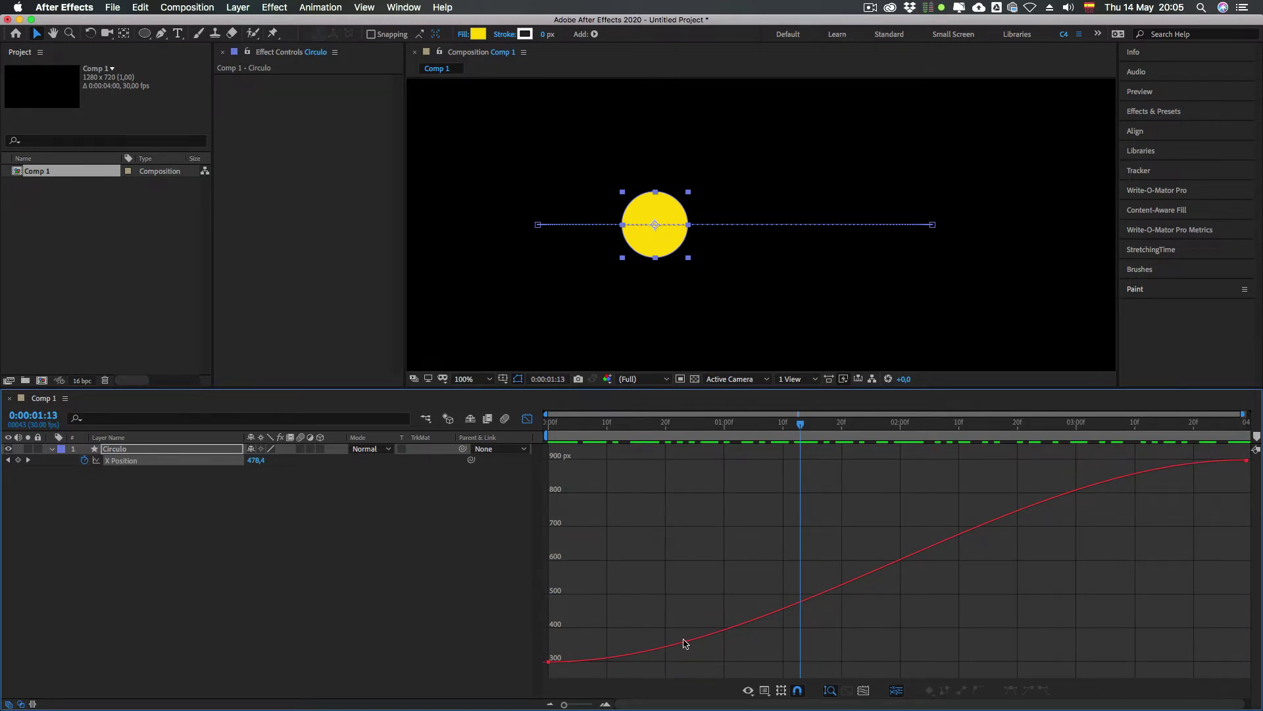
Step: Reselect X Position with both of its keyframes so that their Bezier handles are displayed in the graph
click(153, 462)
click(135, 490)
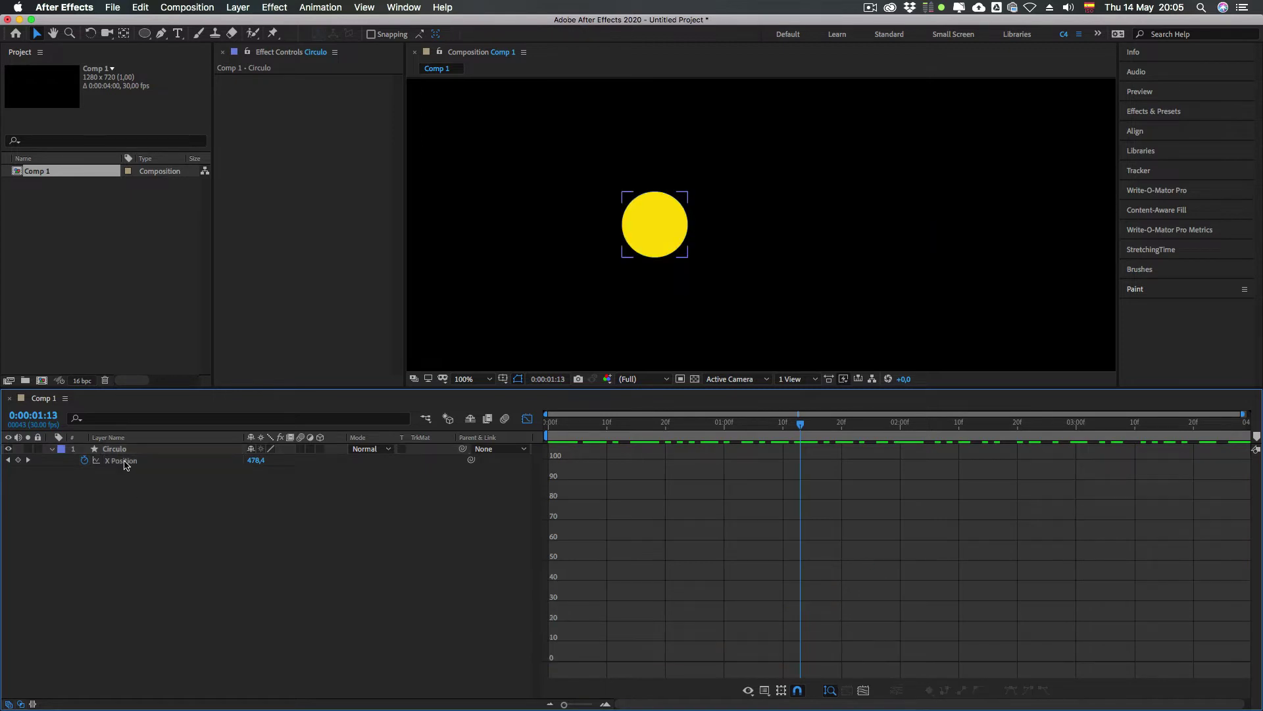
click(132, 466)
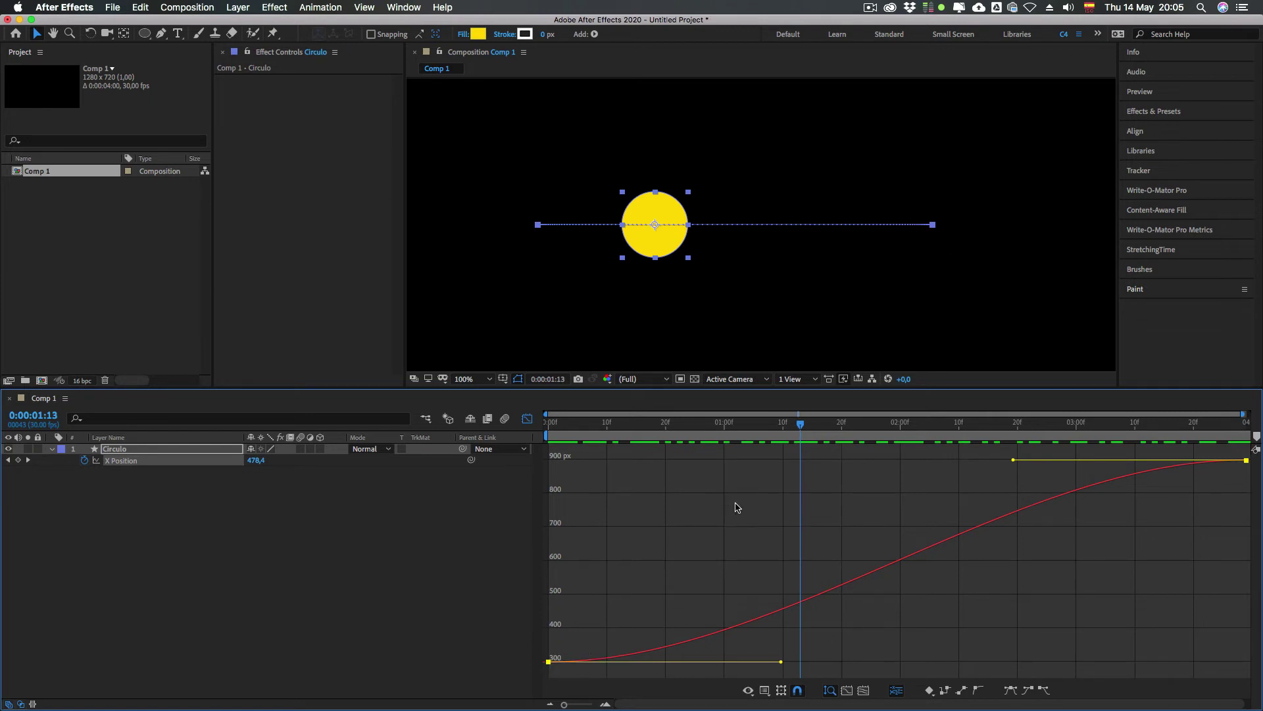
Step: Steepen both ends of the X Position curve, moving the end handle to about 490 px and the start handle to about 820 px near 0:00:00:10
scroll(1231, 499, right, 1)
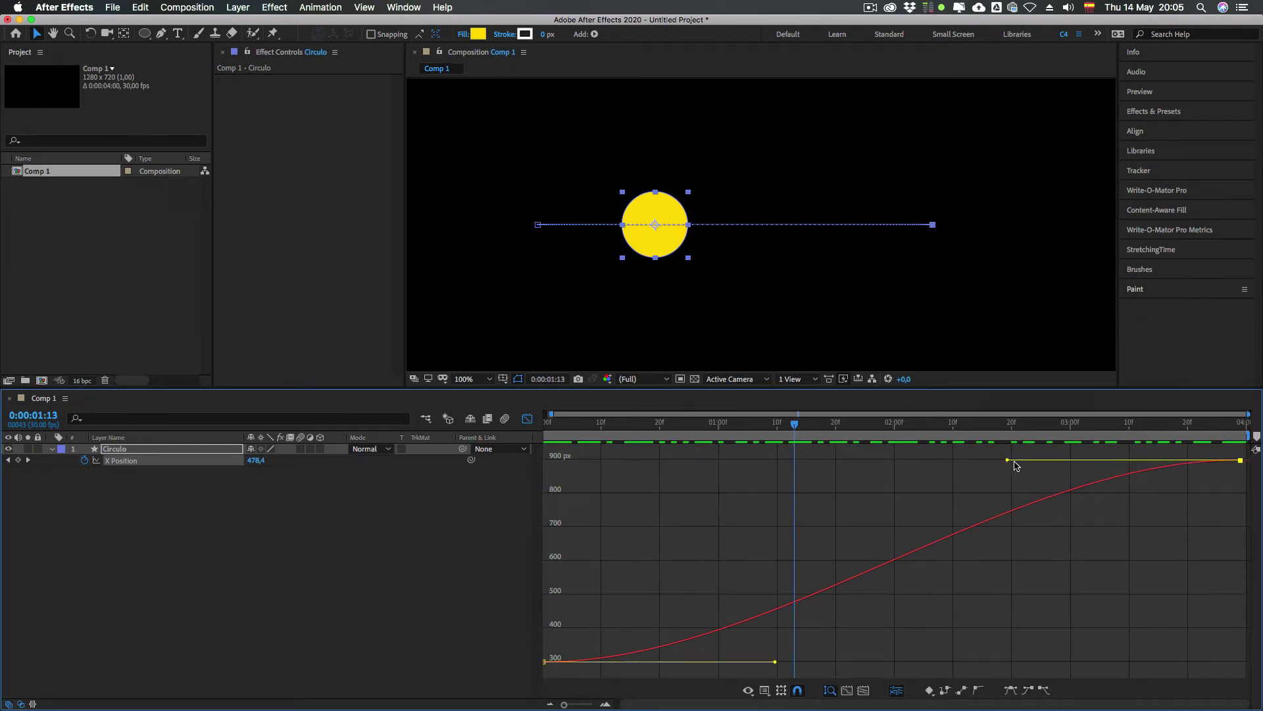
drag(1009, 460, 1209, 605)
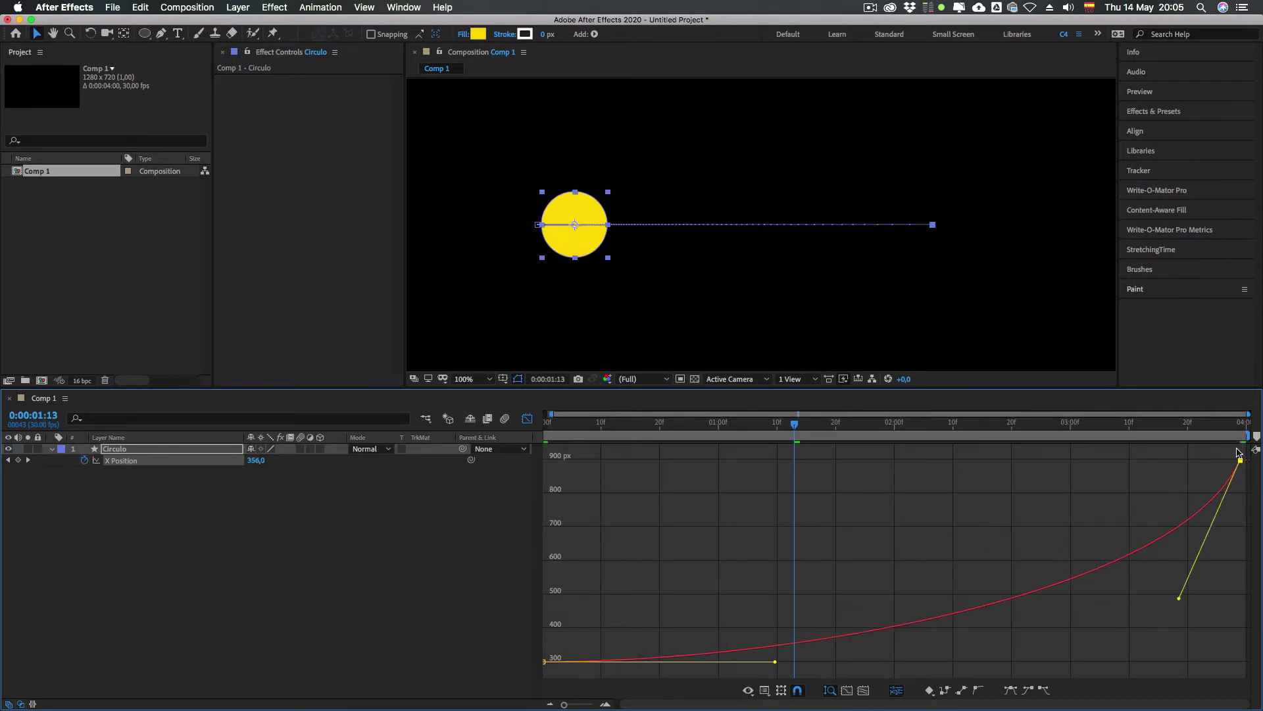
click(545, 661)
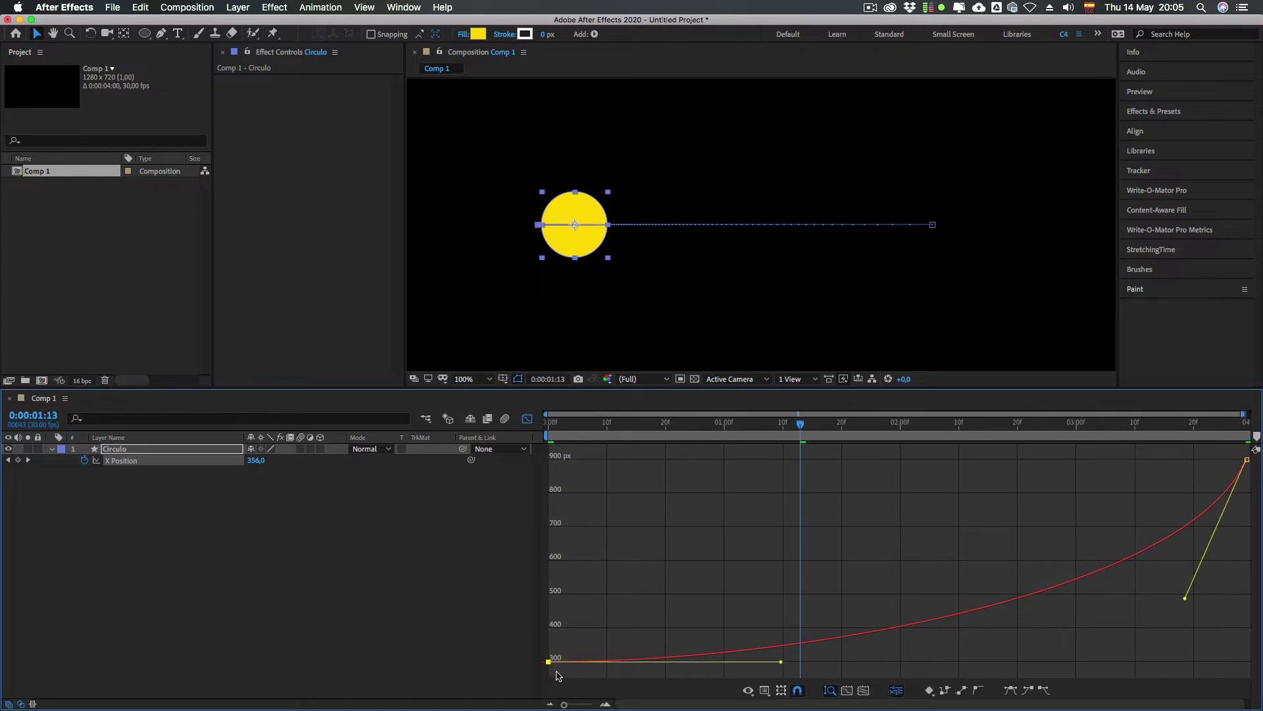
drag(780, 666, 612, 499)
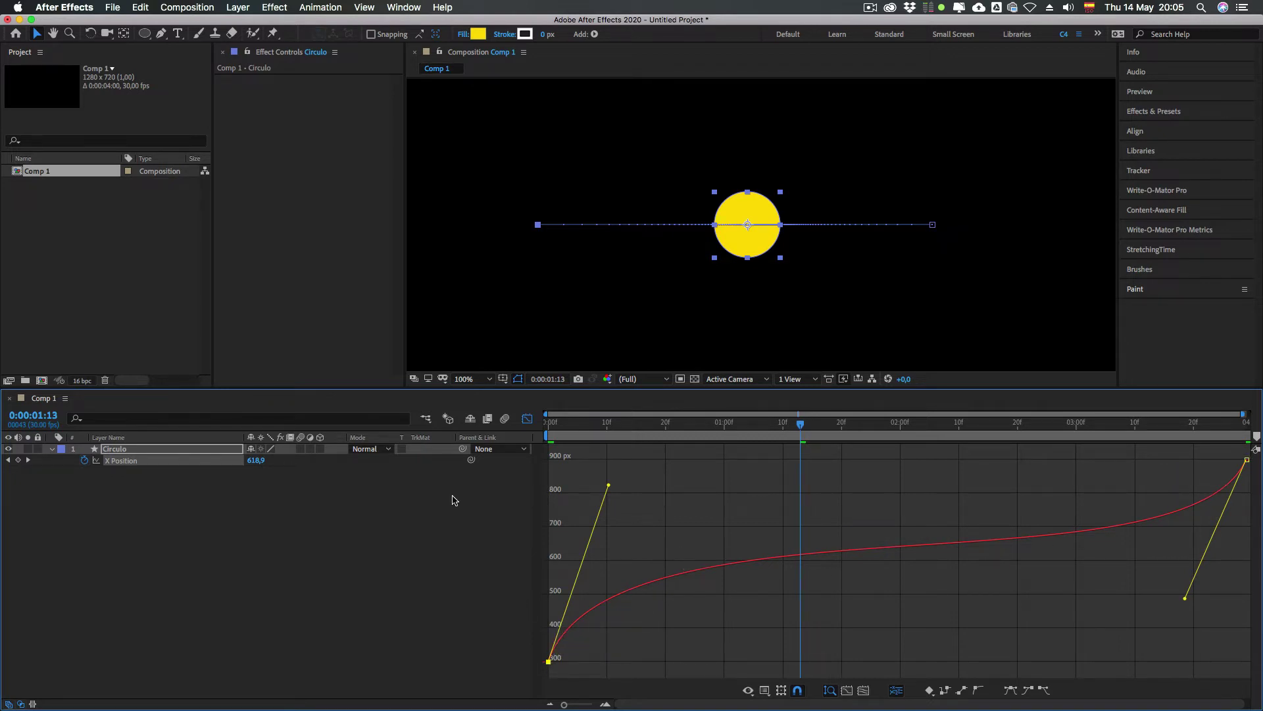
Step: Scrub through the reshaped movement from 0:00:00:00 to 0:00:03:29 and back to the middle
drag(561, 422, 546, 424)
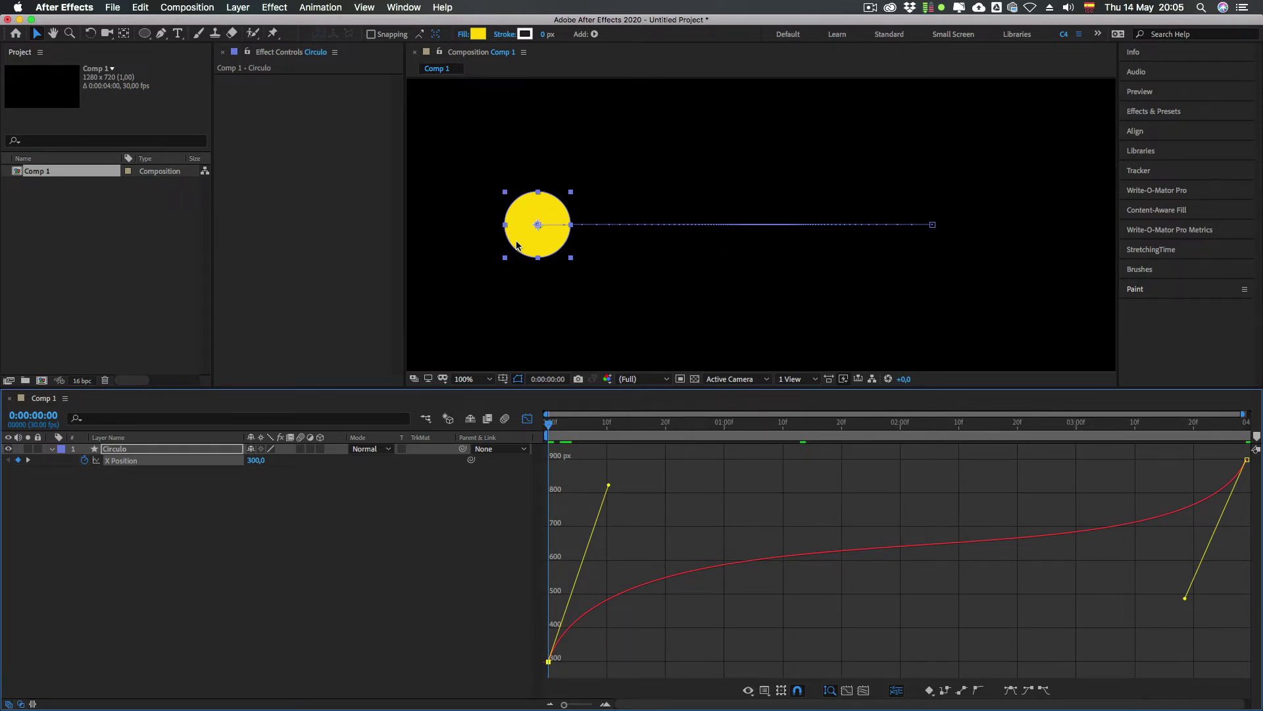
click(1244, 427)
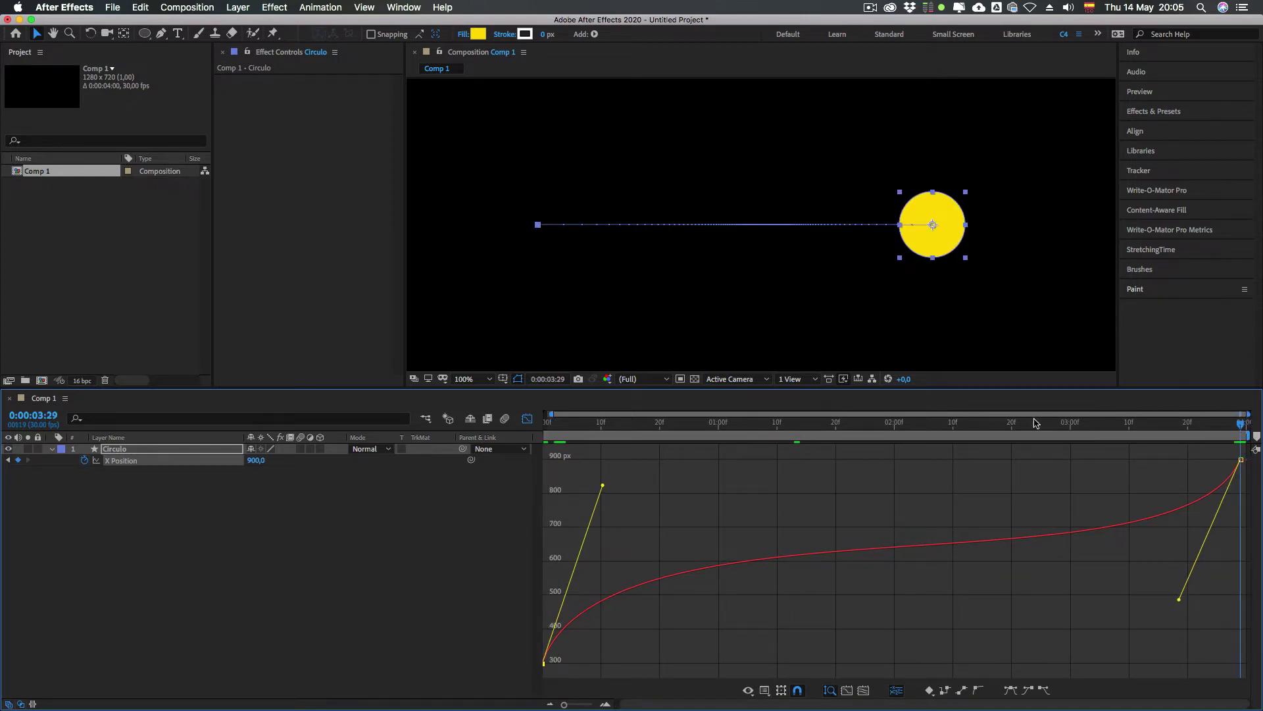
drag(1237, 426, 849, 467)
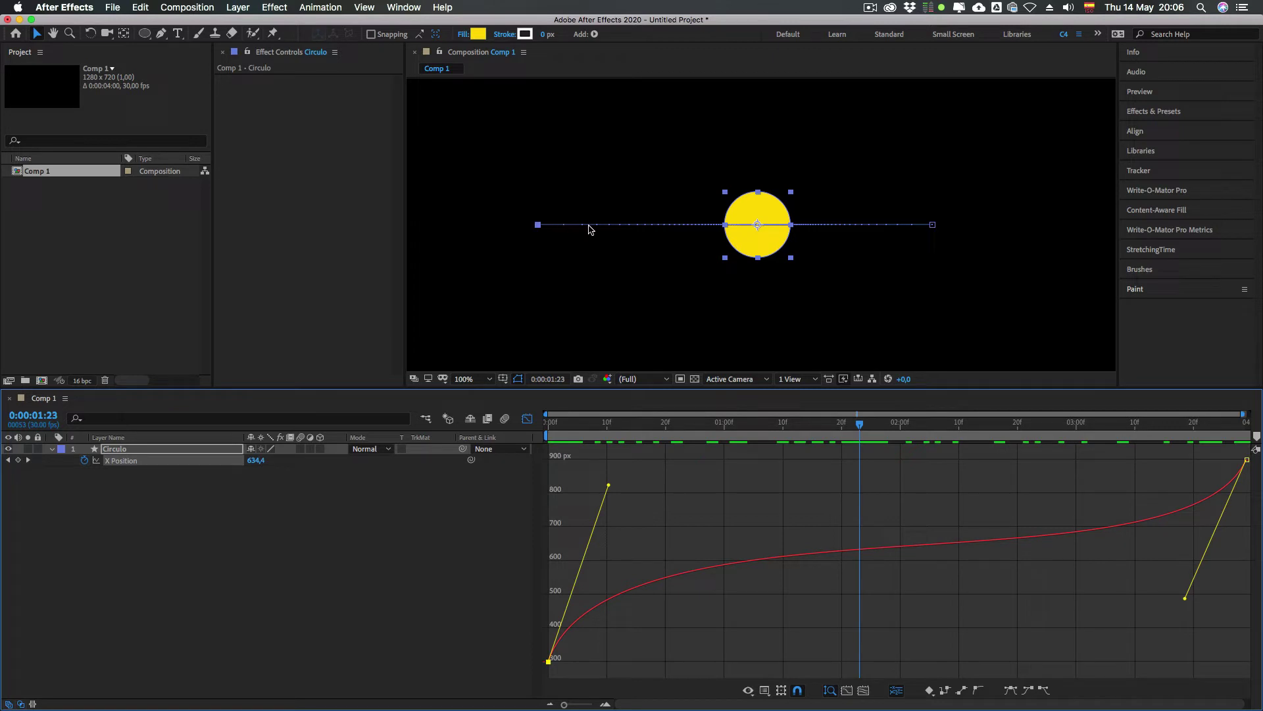
Step: Inspect the spacing of the frame dots along the circle's motion path near its start
key(period)
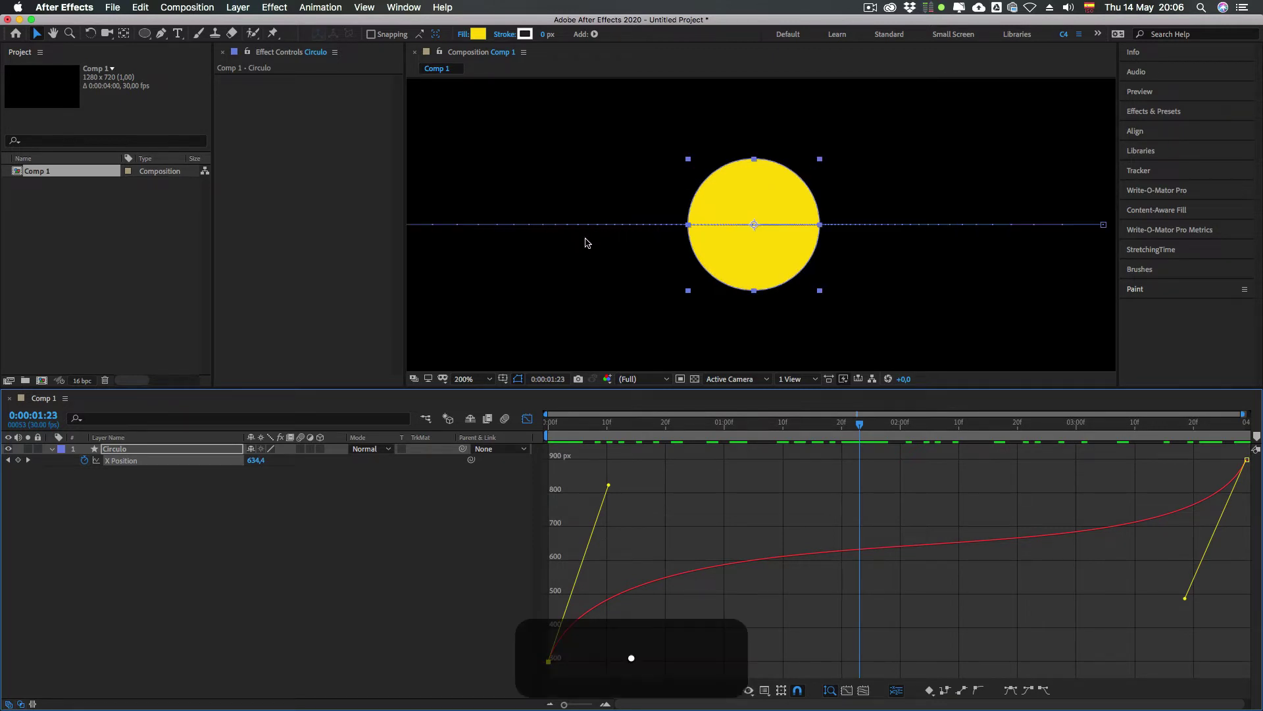
drag(530, 262, 720, 263)
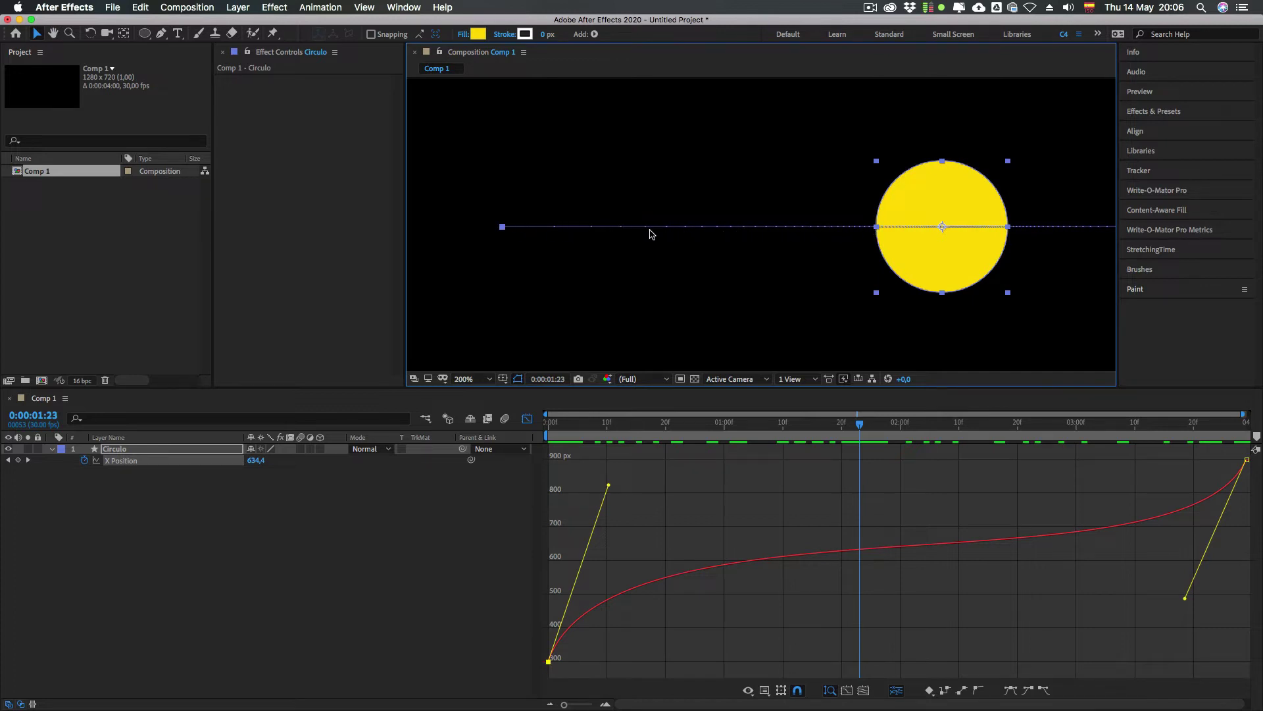
key(comma)
key(comma)
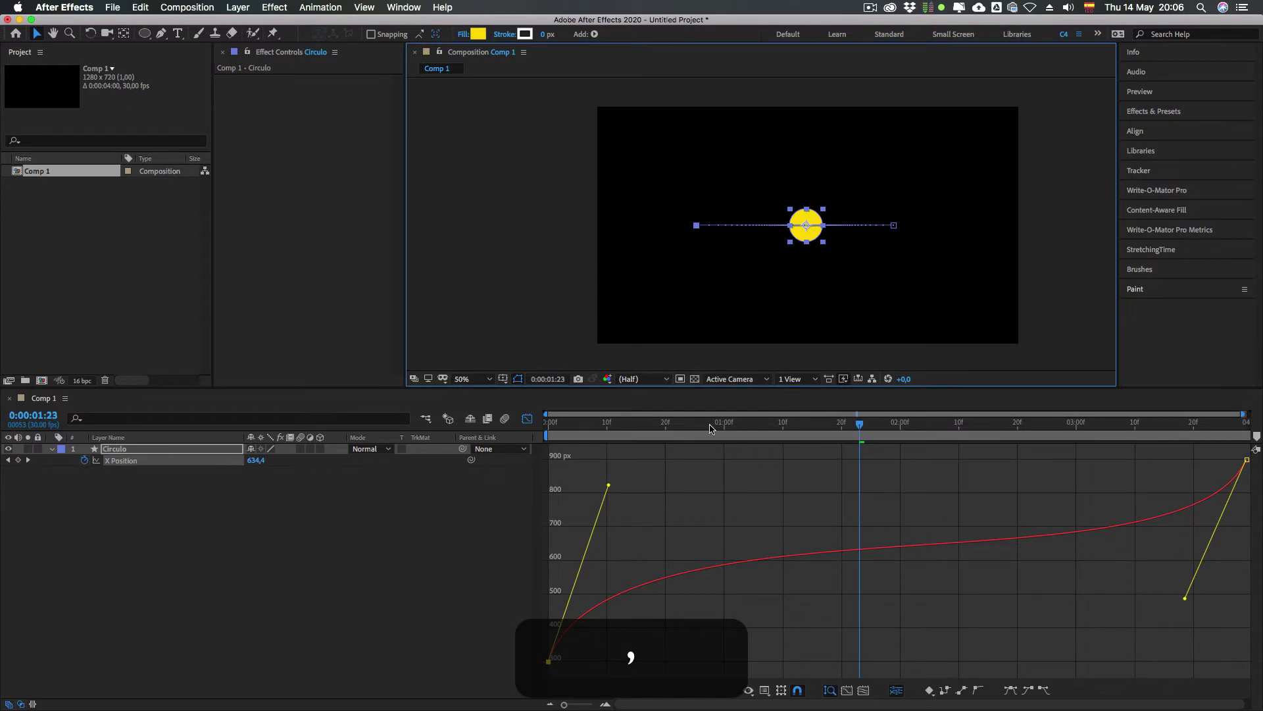
Step: Flatten both X Position handles, extending the end handle back to about 0:00:01:20 and the start handle forward to about 0:00:02:10
drag(1185, 597, 794, 472)
drag(609, 486, 899, 662)
drag(965, 460, 840, 460)
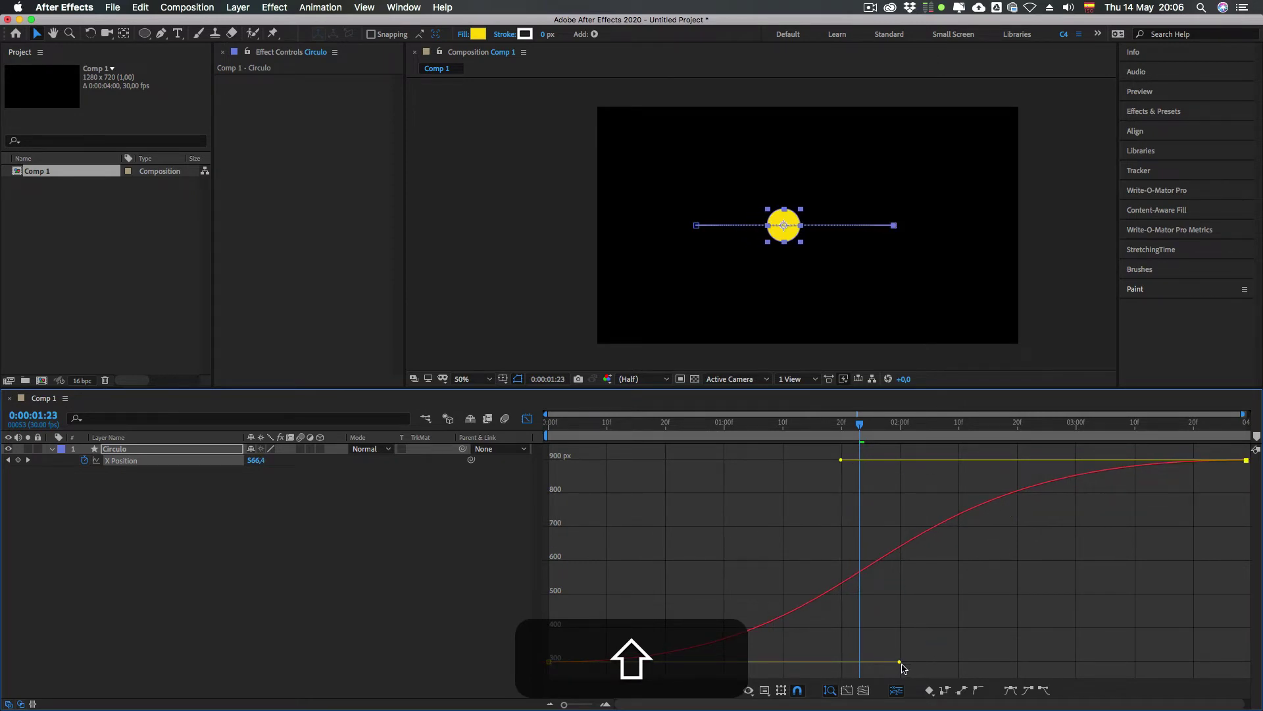
drag(900, 662, 961, 665)
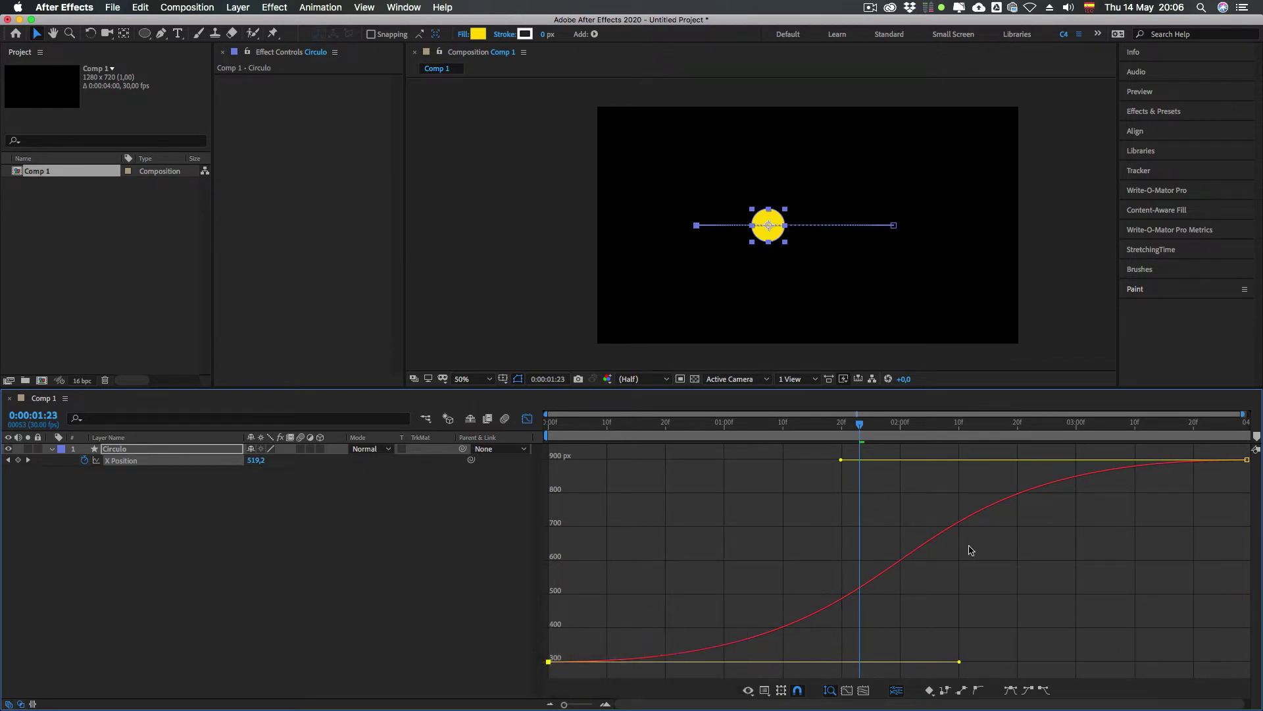
Step: Preview the strongly eased movement from 0:00:00:00
drag(604, 425, 535, 424)
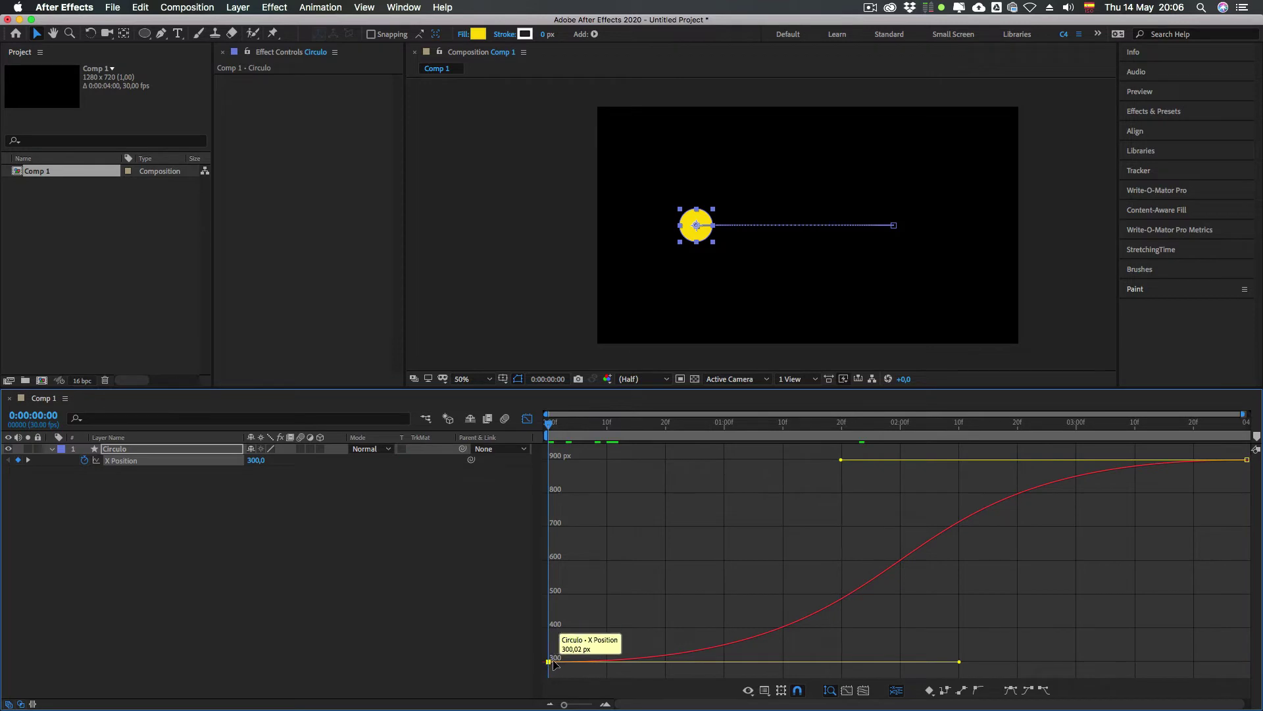
key(space)
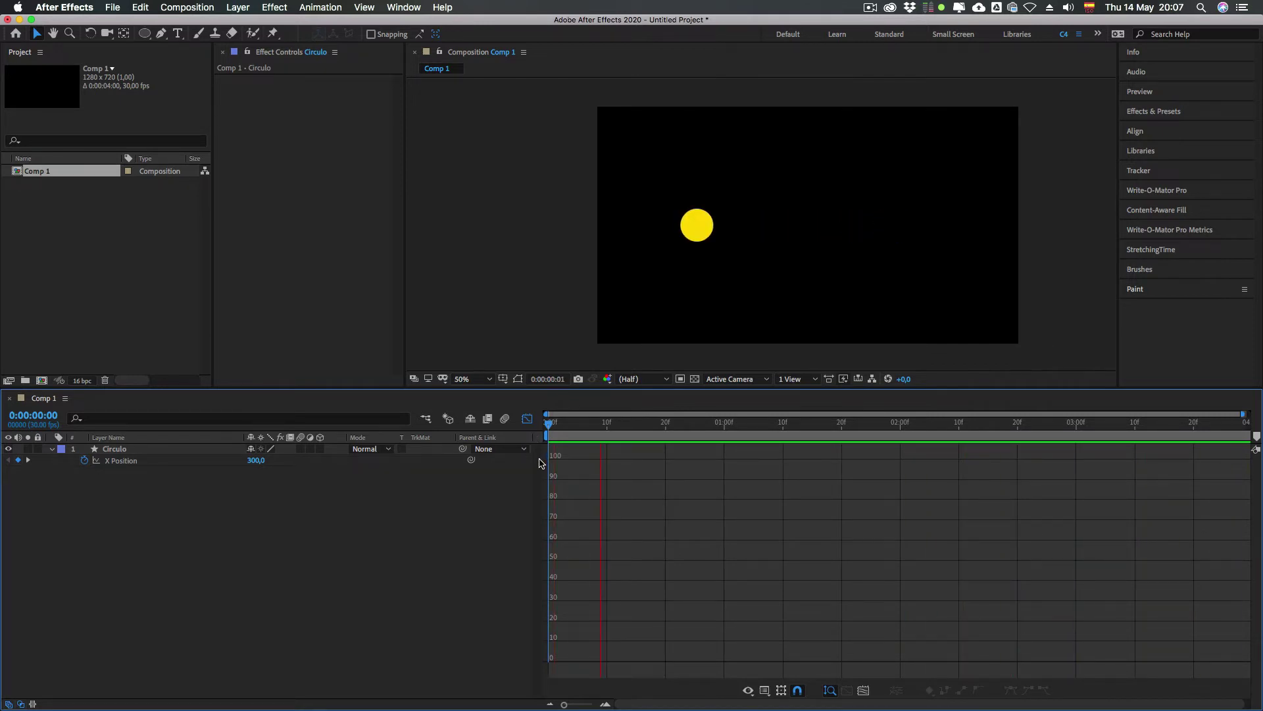
key(space)
Step: Close the Graph Editor and duplicate the Circulo layer
click(527, 419)
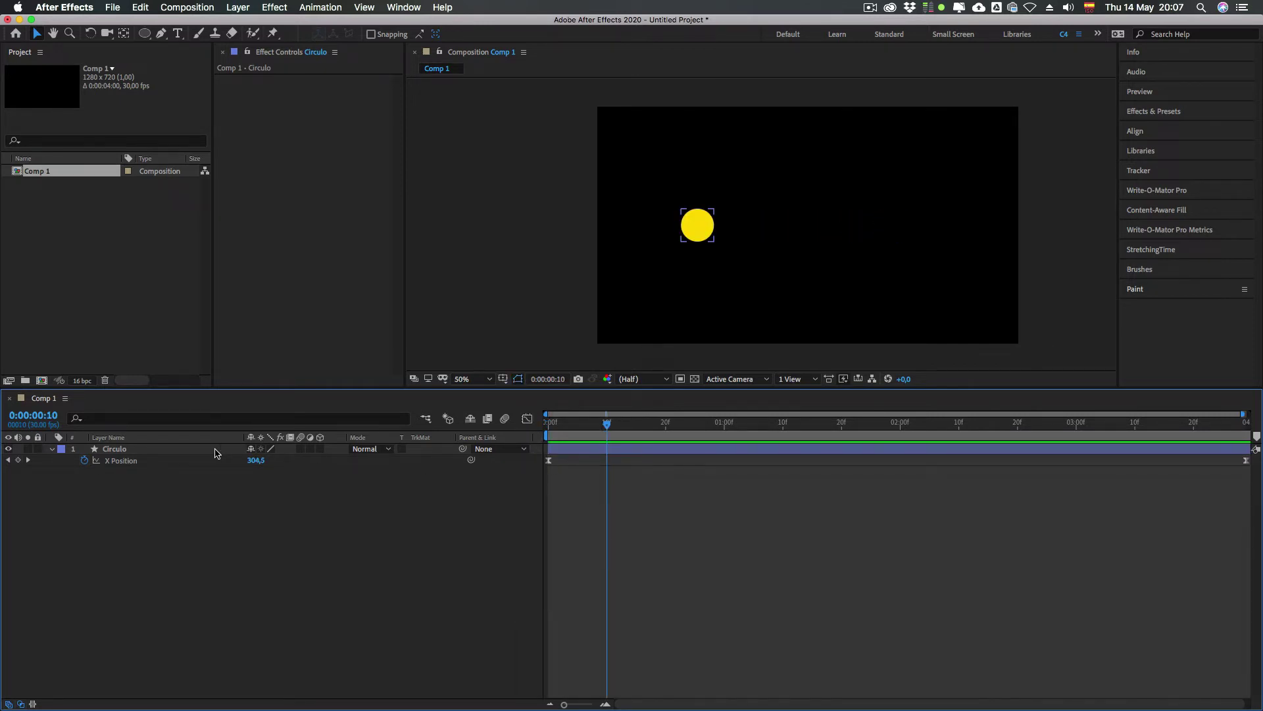
click(69, 450)
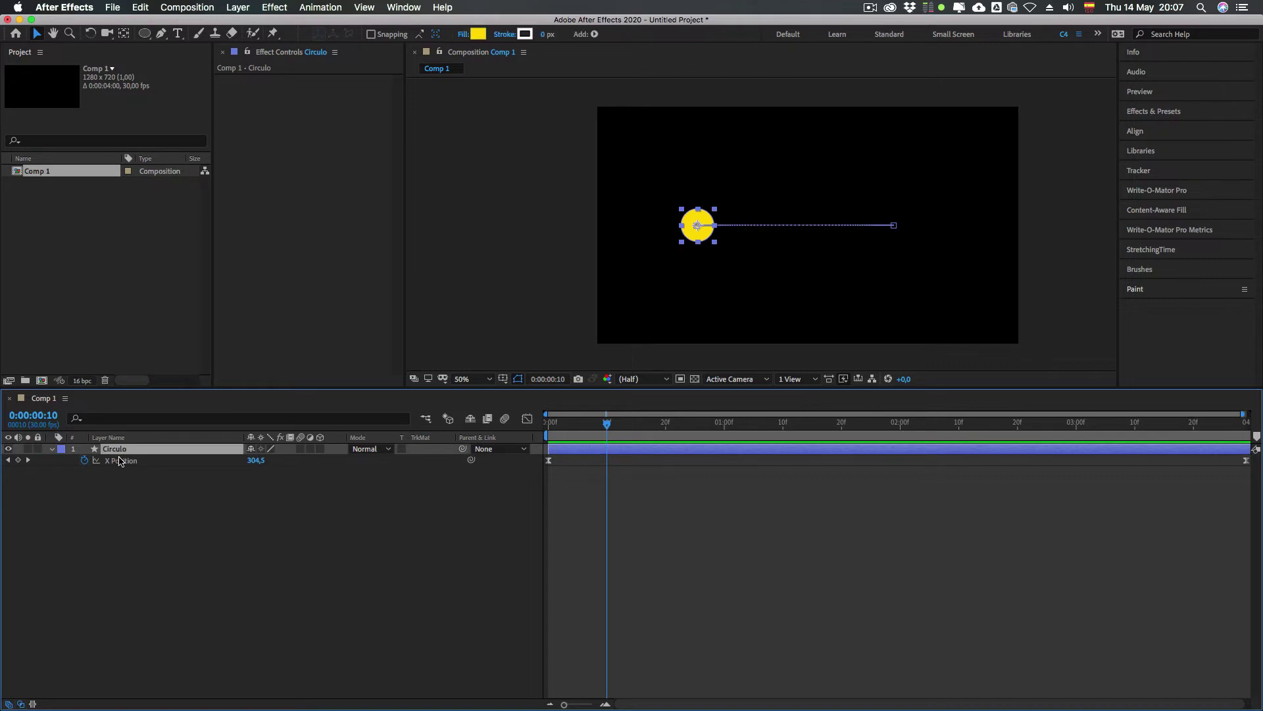
key(super+d)
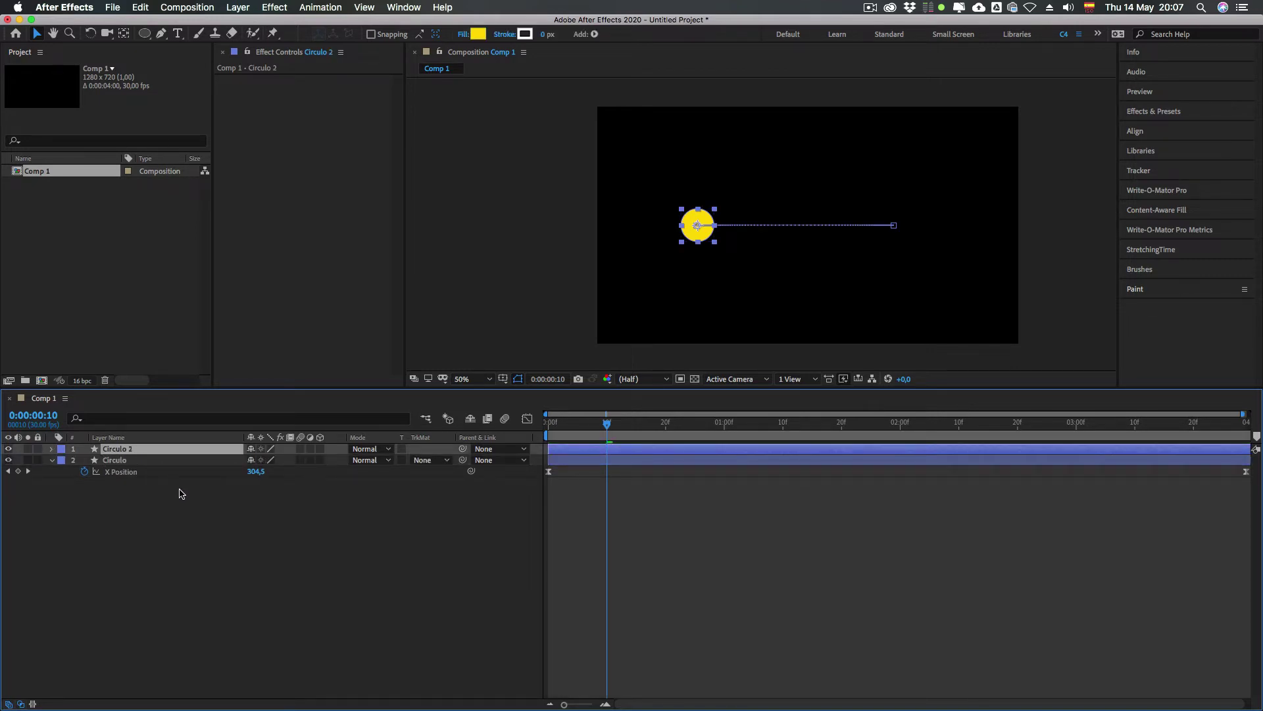
Step: Reveal Circulo 2's position properties and raise the circle to a Y Position of 236
key(p)
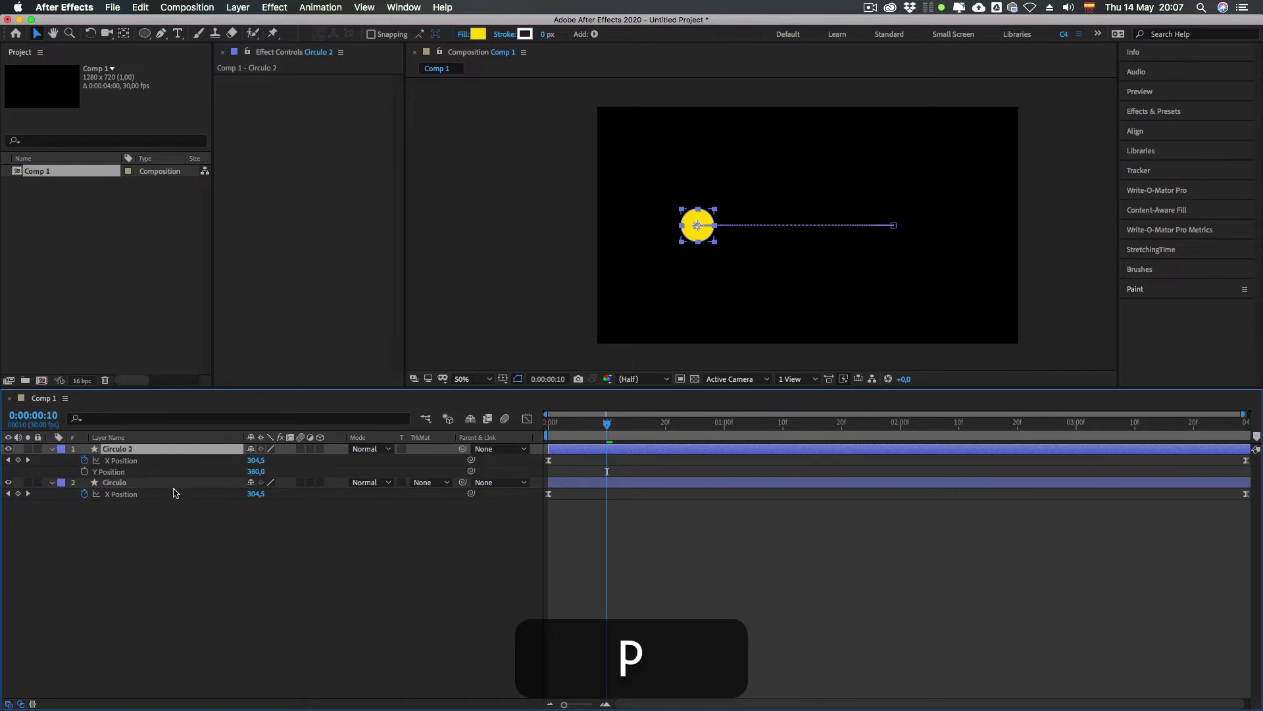
click(116, 473)
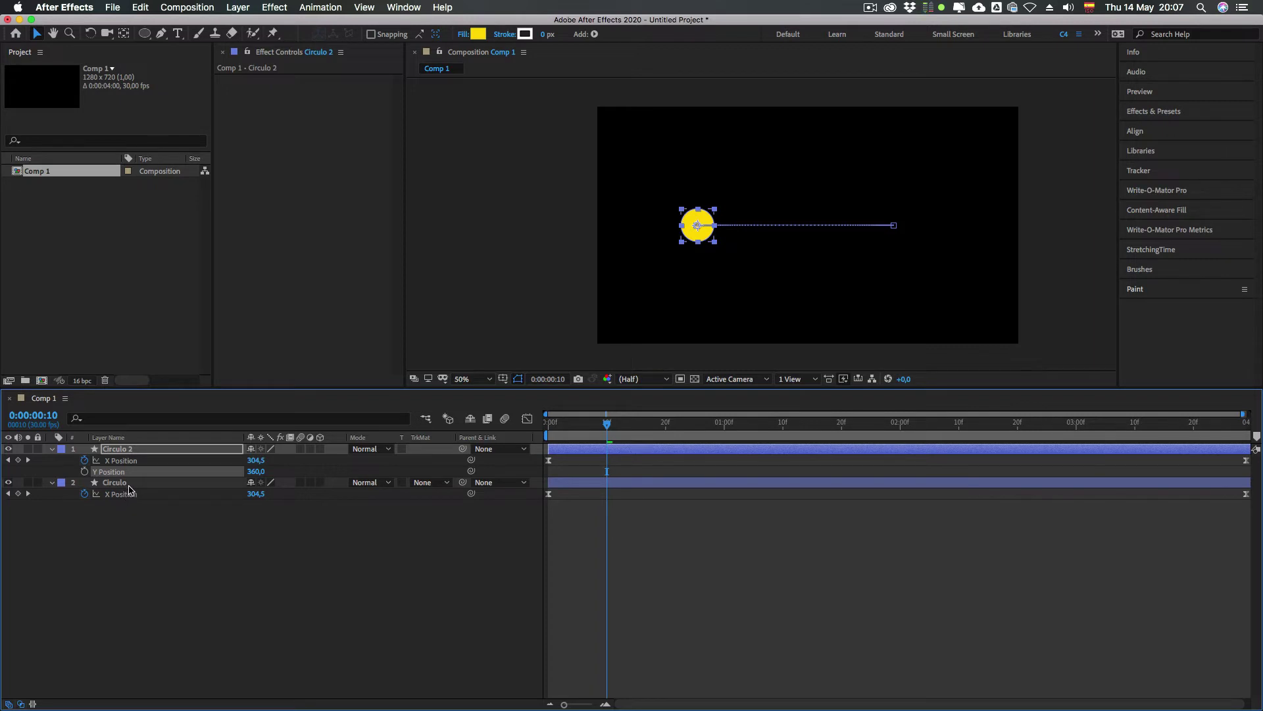
click(226, 530)
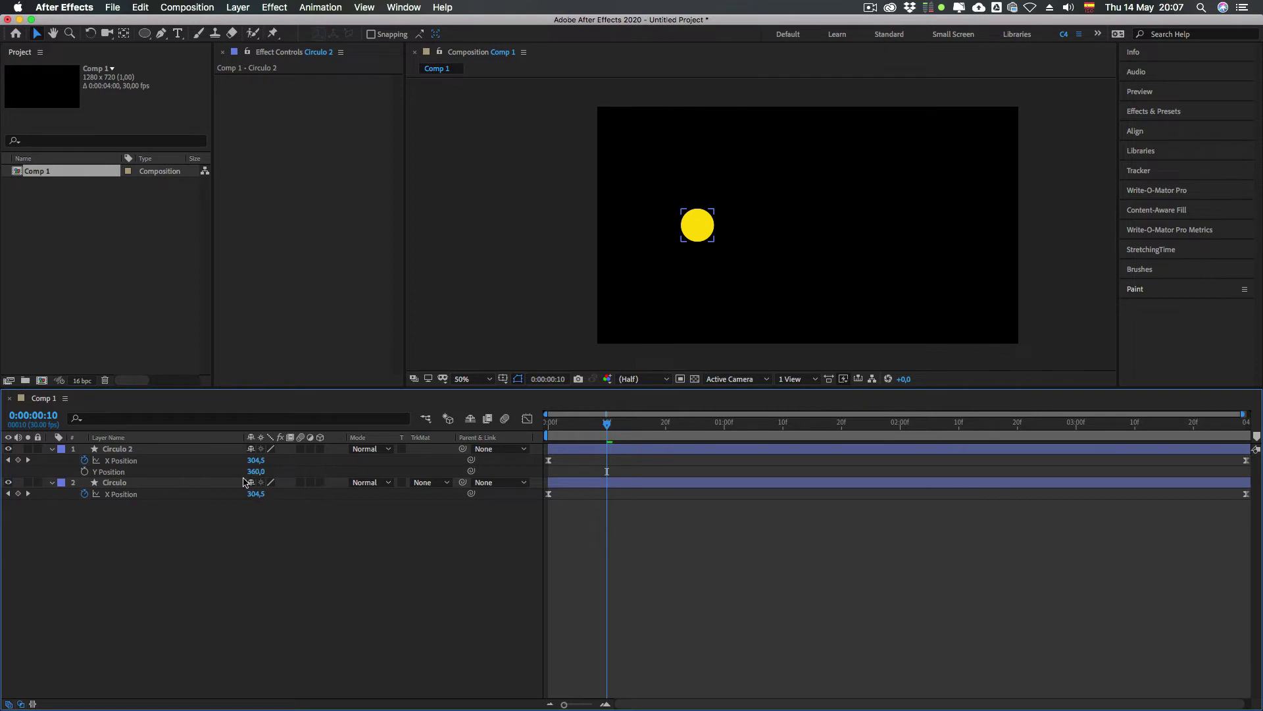
mouse_move(255, 472)
mouse_down()
mouse_move(302, 476)
mouse_move(149, 474)
mouse_move(282, 474)
mouse_move(268, 473)
mouse_up()
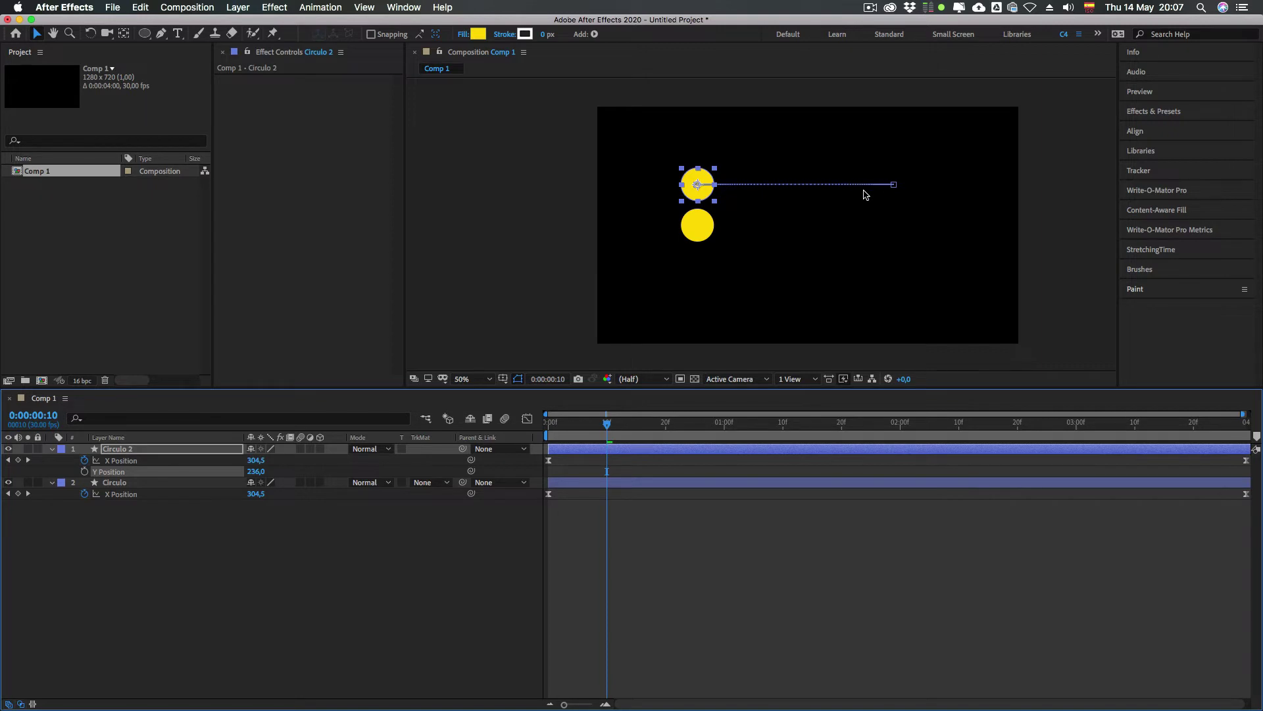
Step: Reveal the original Circulo's position properties and lower the circle to a Y Position of 458
click(140, 488)
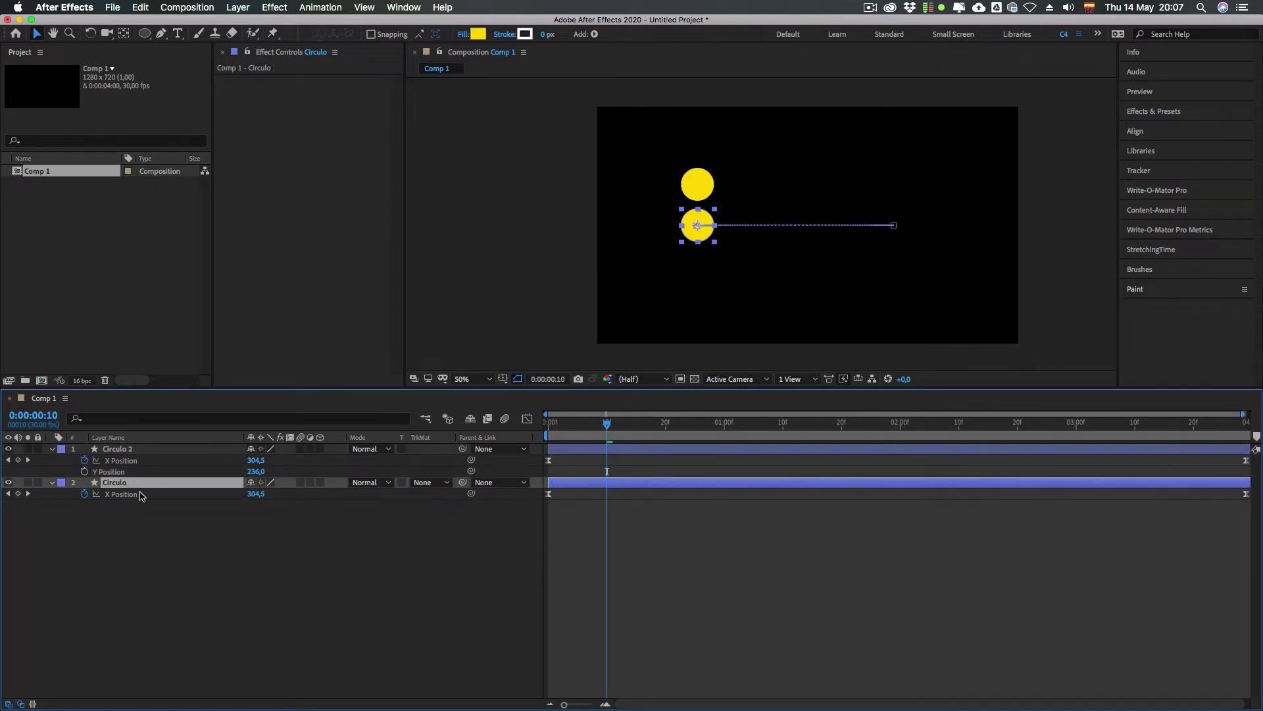
key(p)
drag(252, 504, 321, 510)
click(306, 559)
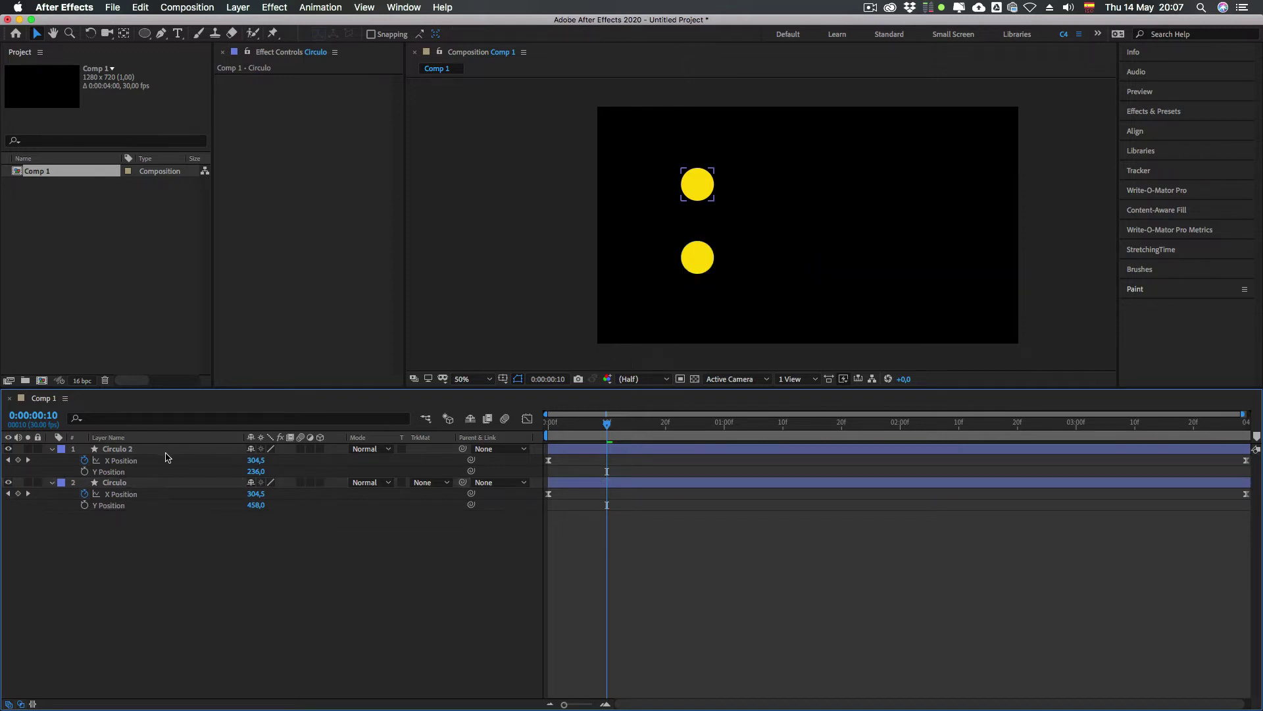
Step: Convert both of Circulo 2's X Position keyframes from eased to linear
click(134, 462)
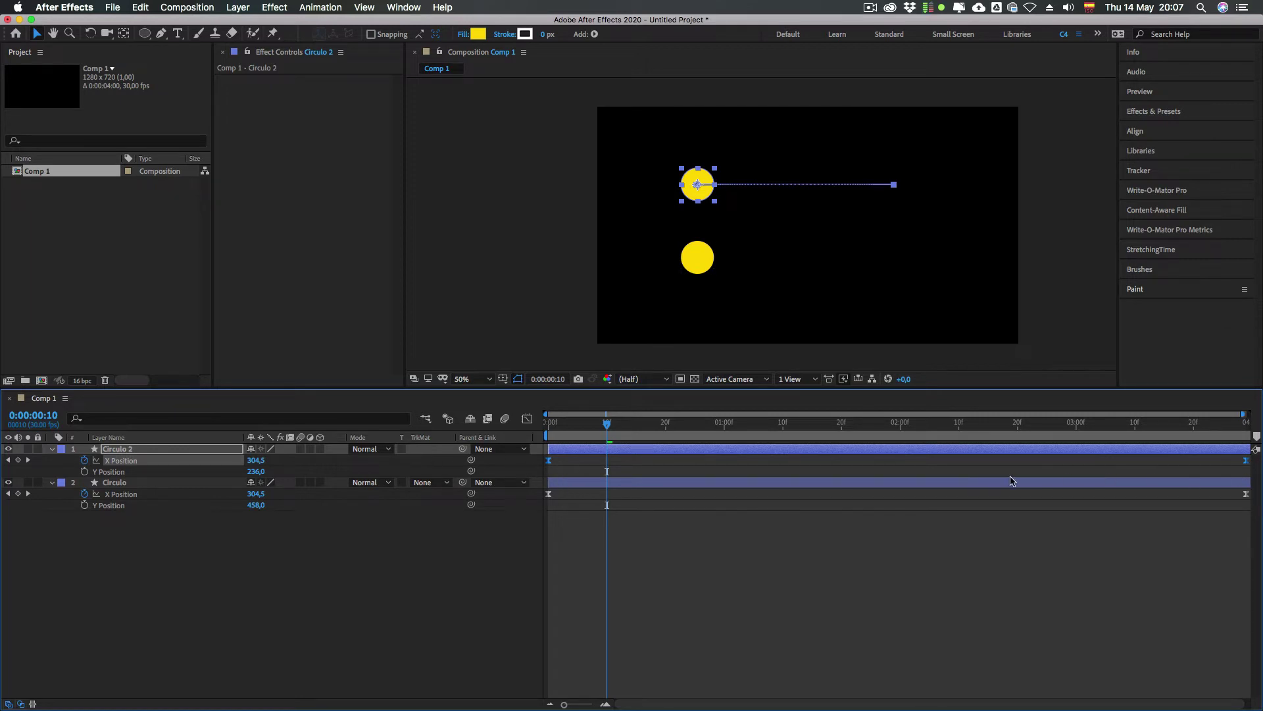
click(134, 462)
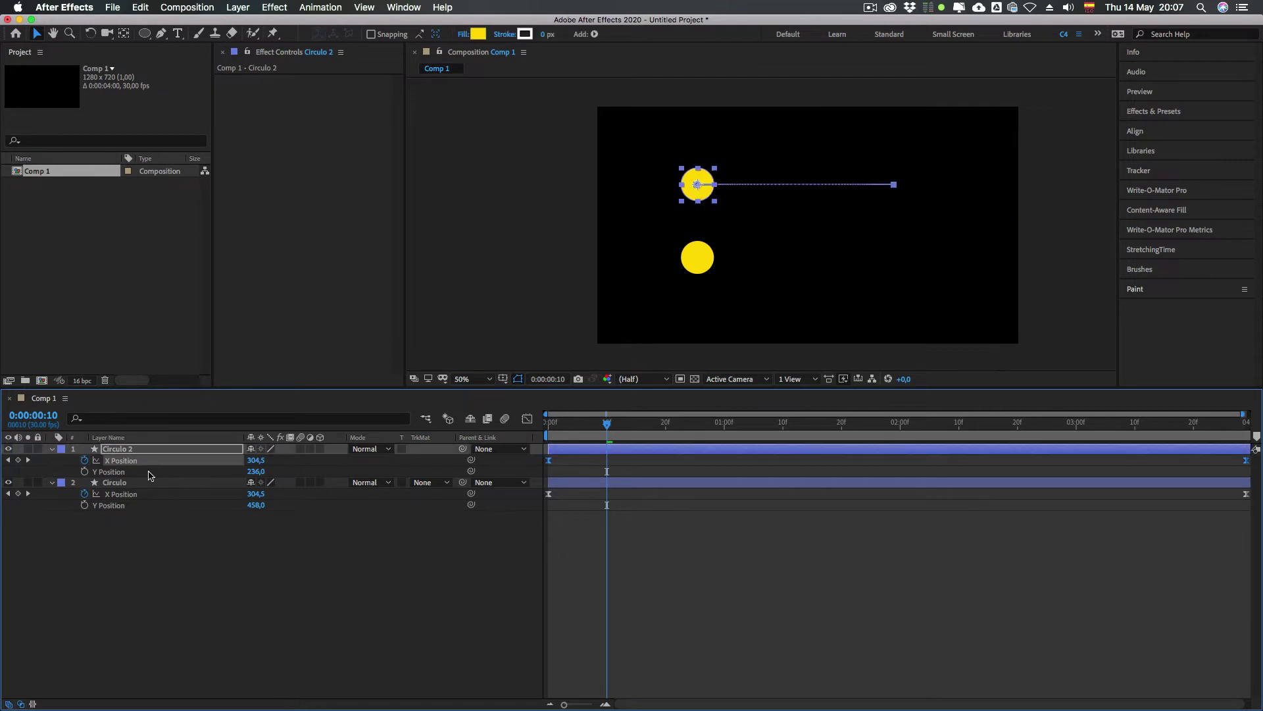
super+click(550, 463)
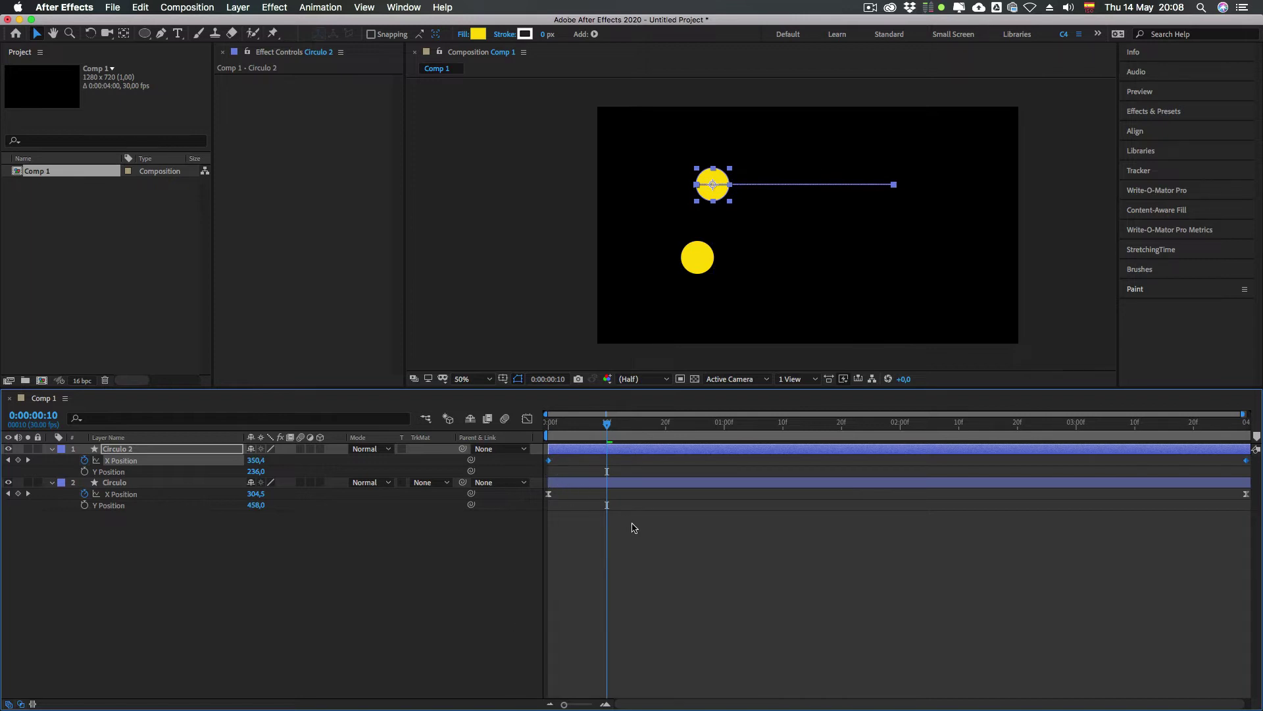
Step: Check both circles at 0:00:03:29, return to 0:00:00:00 and preview their linear and eased movements together
drag(598, 423, 534, 436)
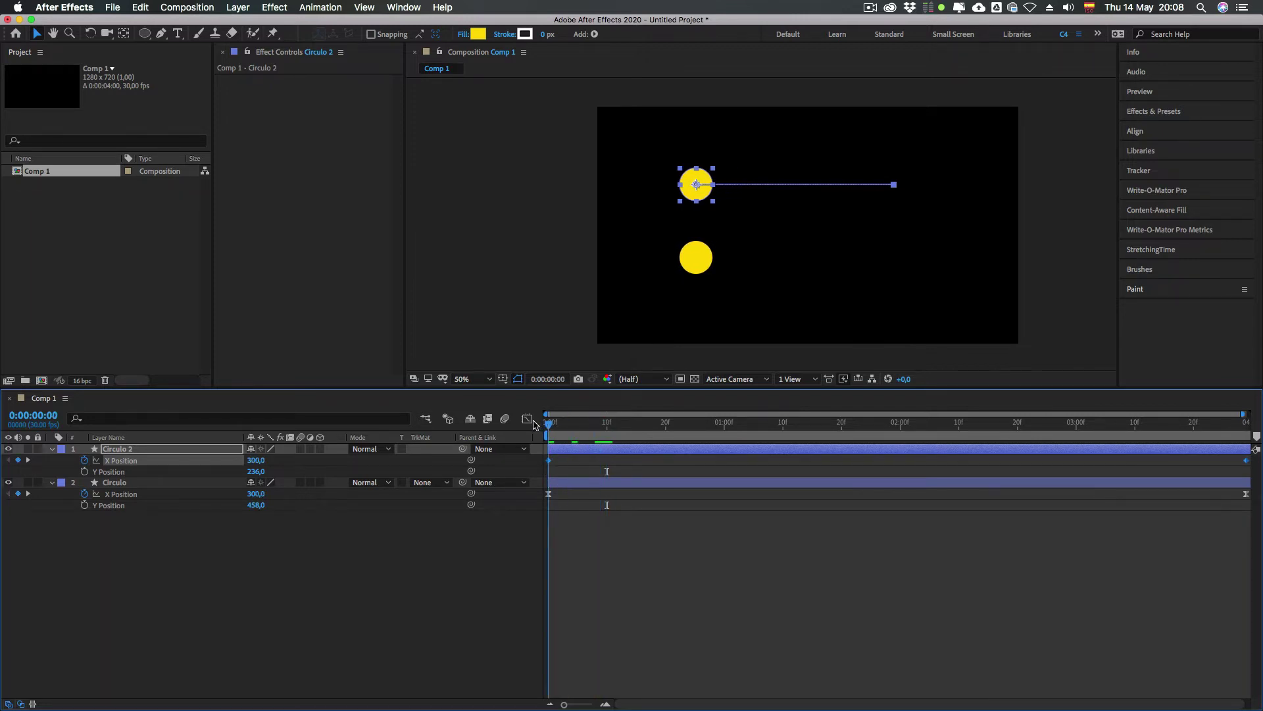
click(776, 564)
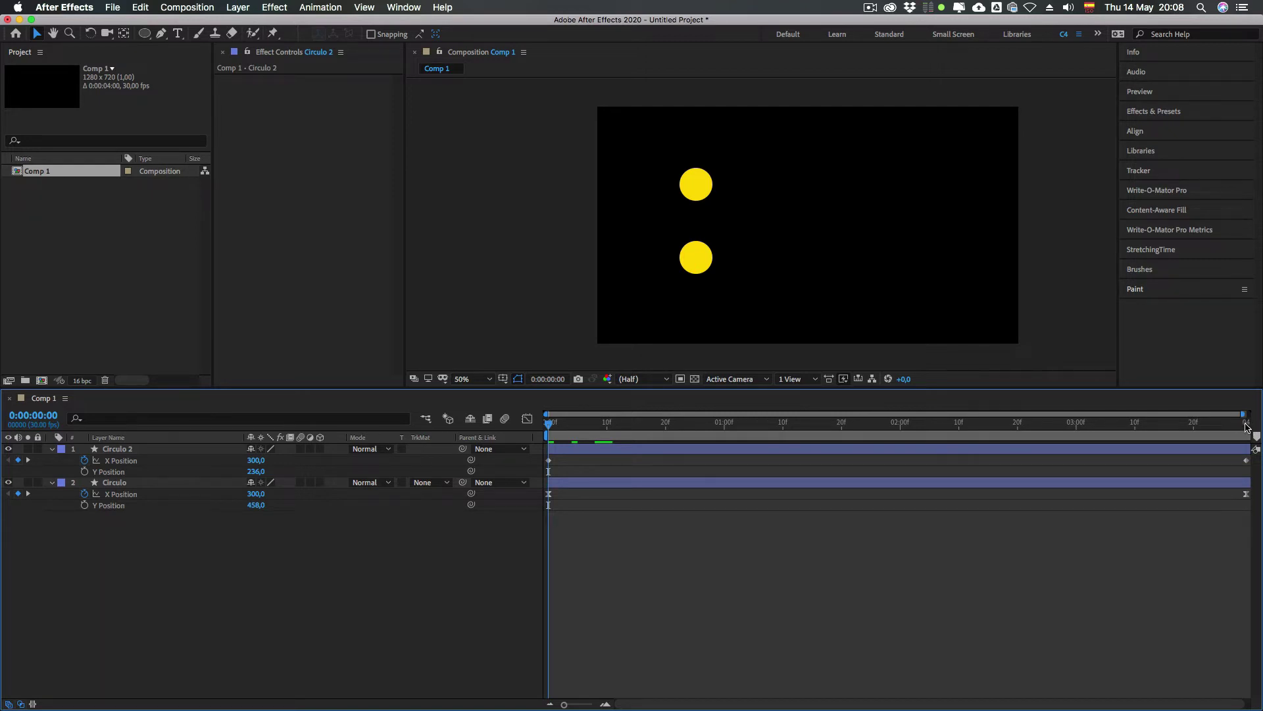
drag(1246, 426, 1245, 506)
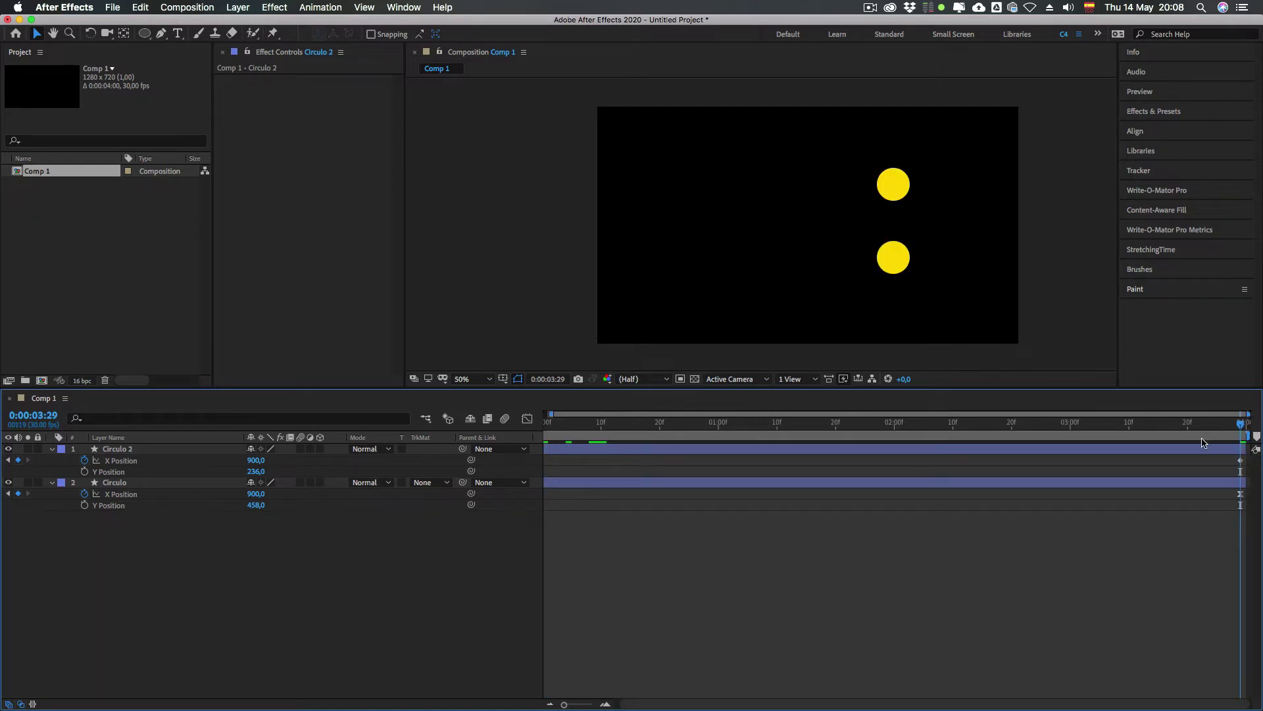
click(551, 704)
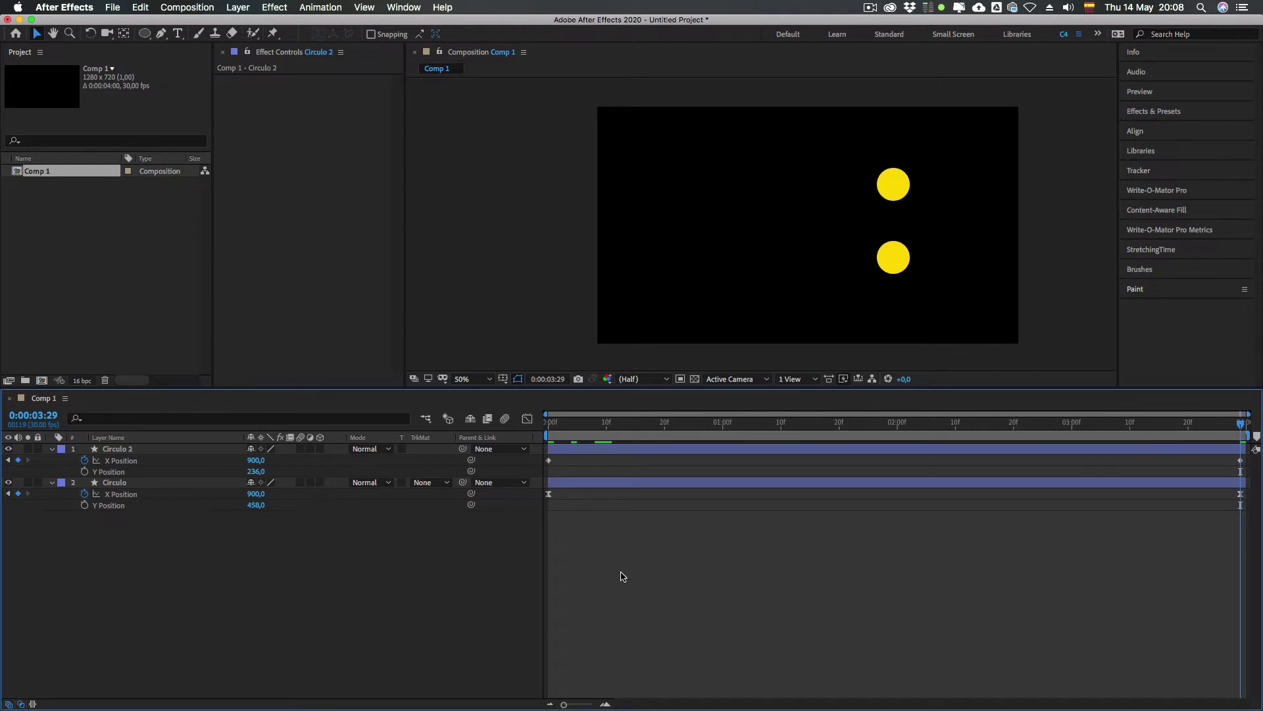
drag(579, 413, 478, 456)
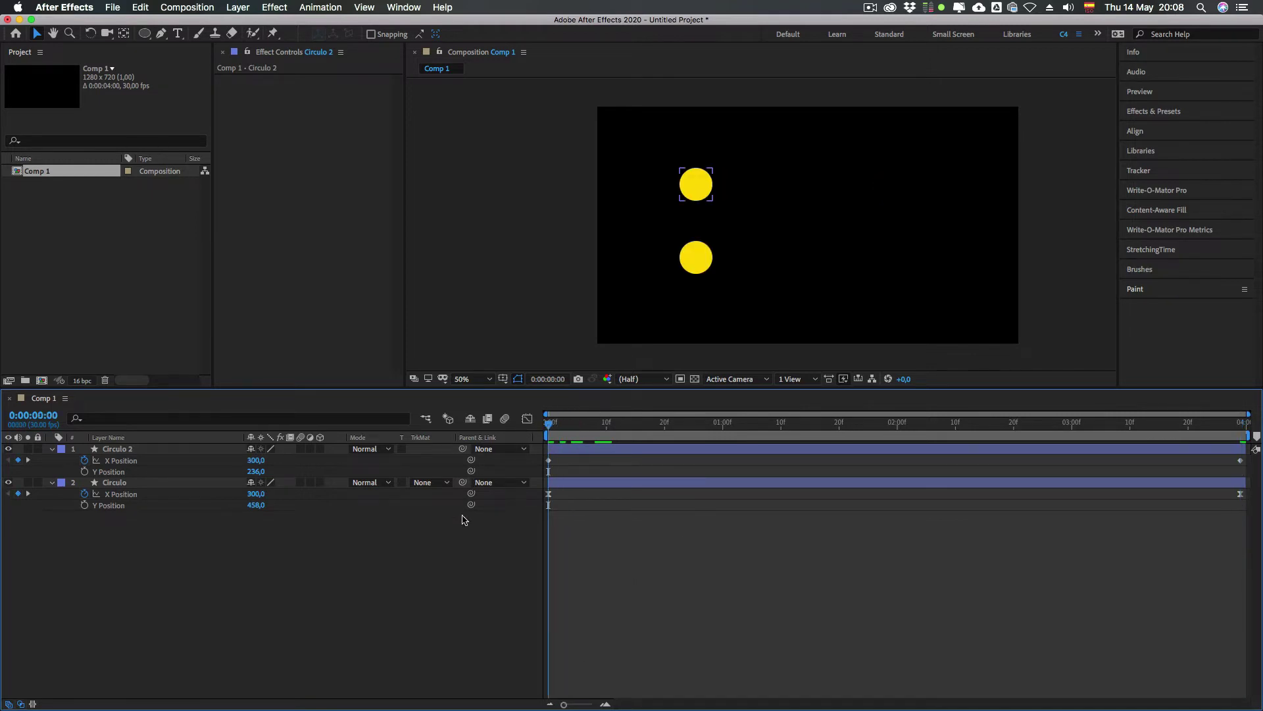
key(space)
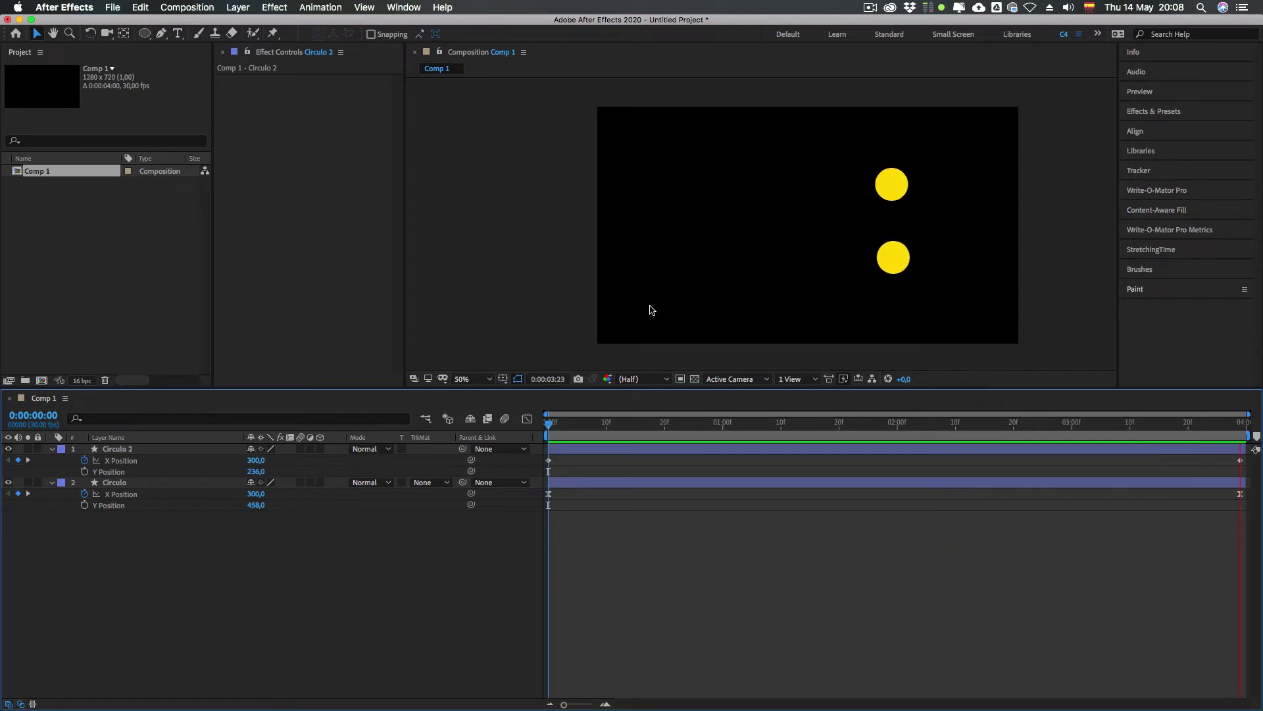
Step: Open the Graph Editor and display the value curve of the original Circulo's X Position
click(158, 483)
key(shift+F3)
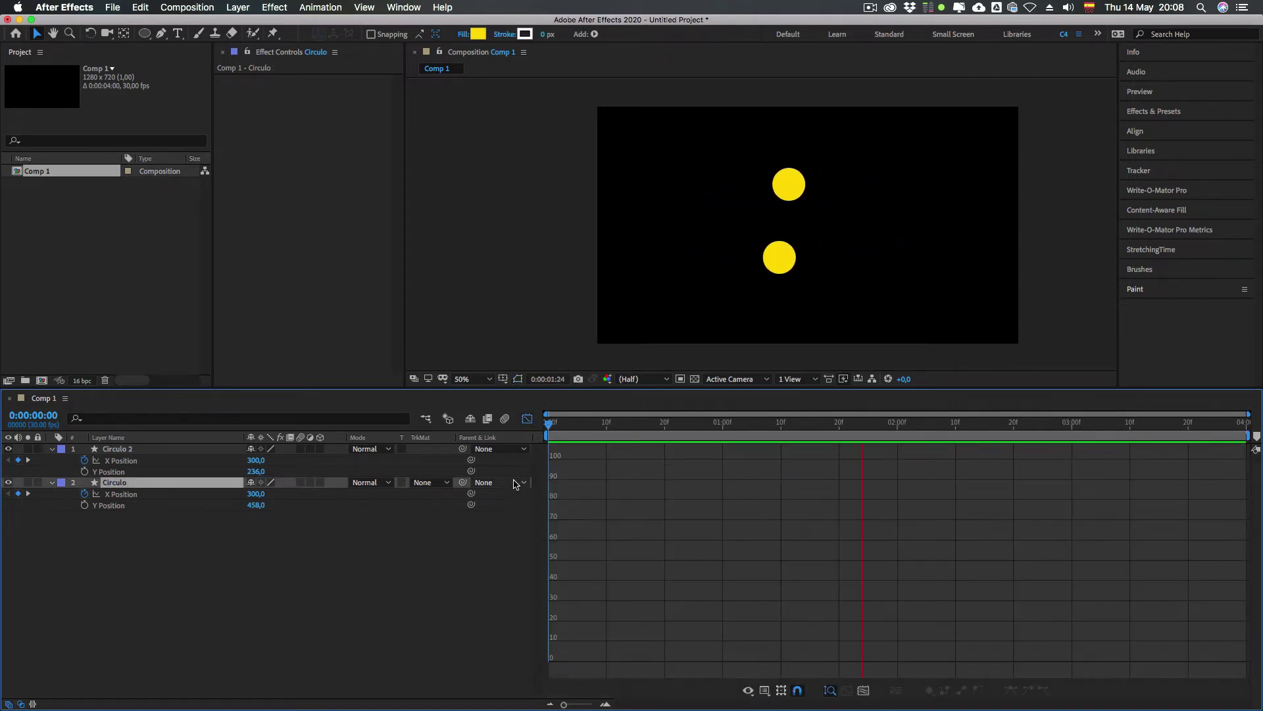
click(115, 494)
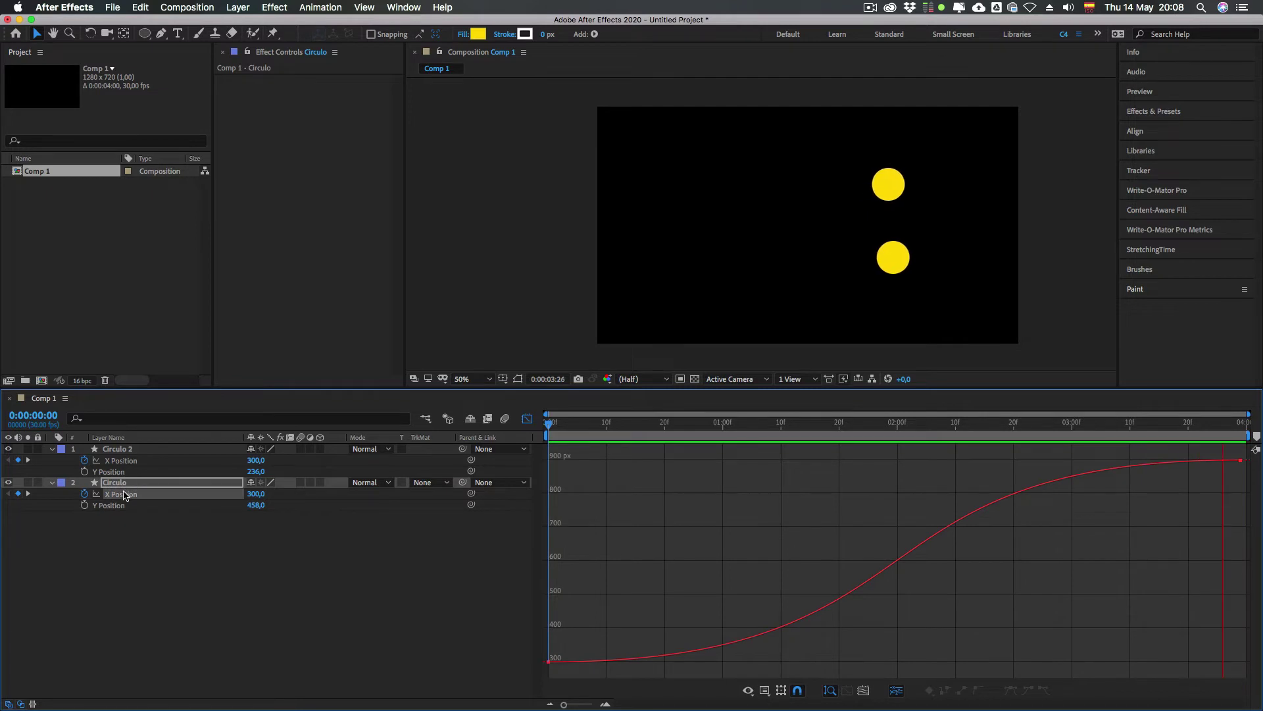
Step: Show only the keyframed properties of both layers and compare their X Position curves
key(u)
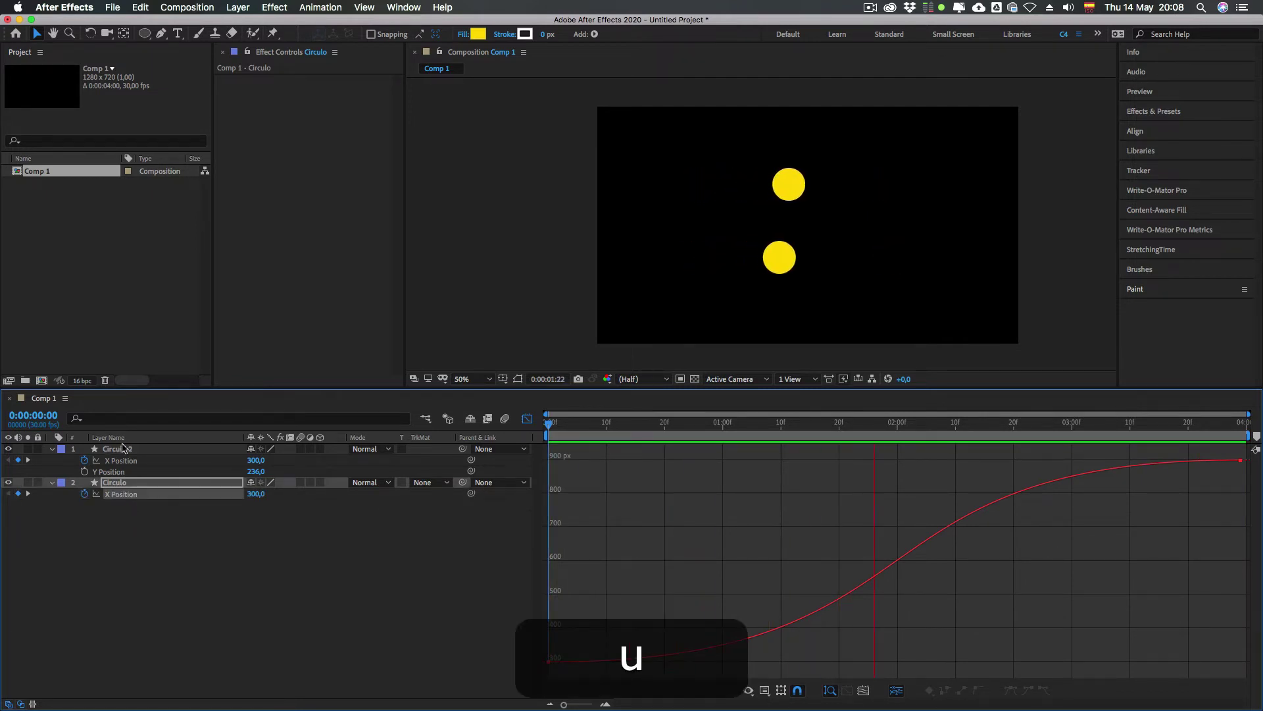
click(123, 448)
key(u)
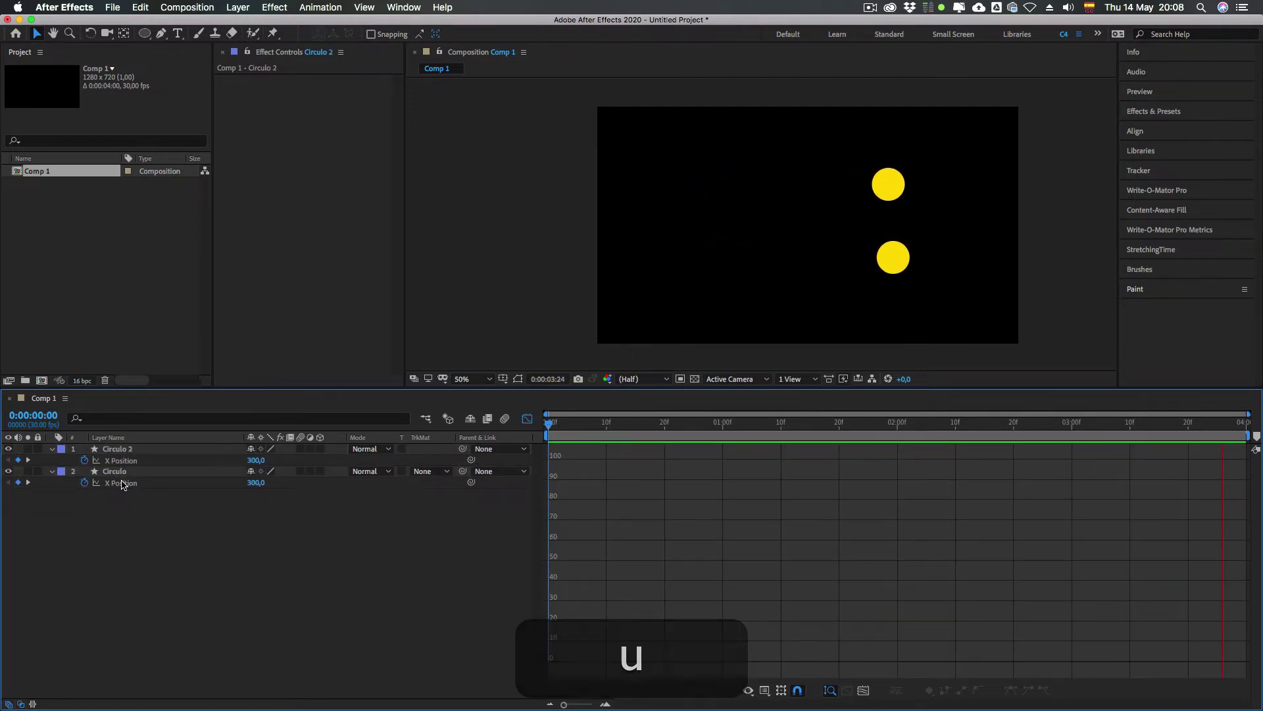
click(121, 485)
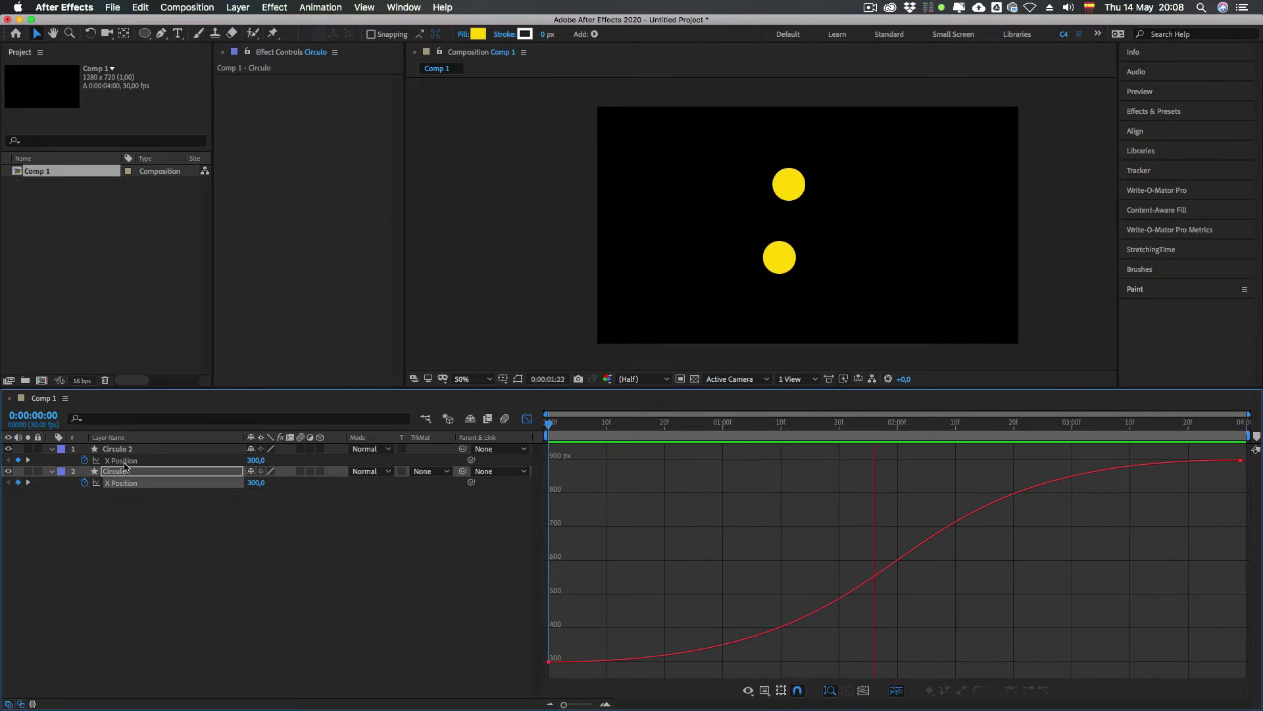
click(123, 460)
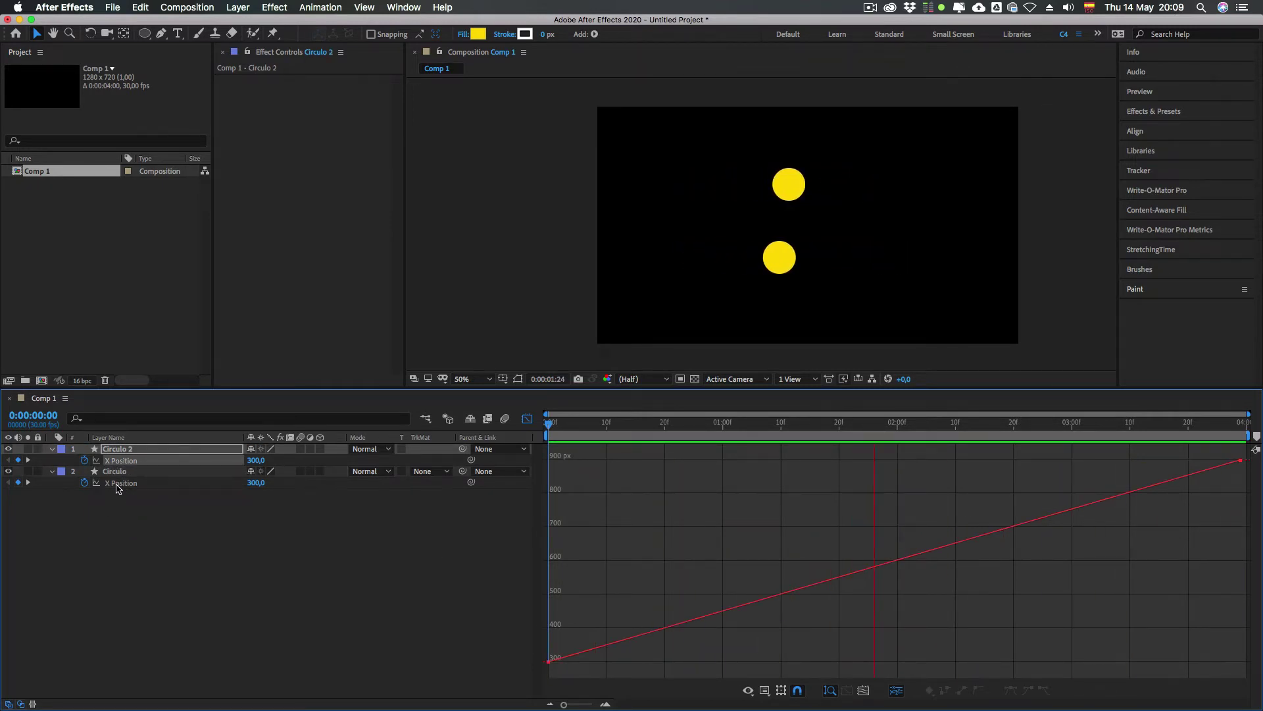
Step: Reshape Circulo's X Position curve by retracting the end handle to its keyframe and extending the start handle to about 0:00:03:20
click(116, 485)
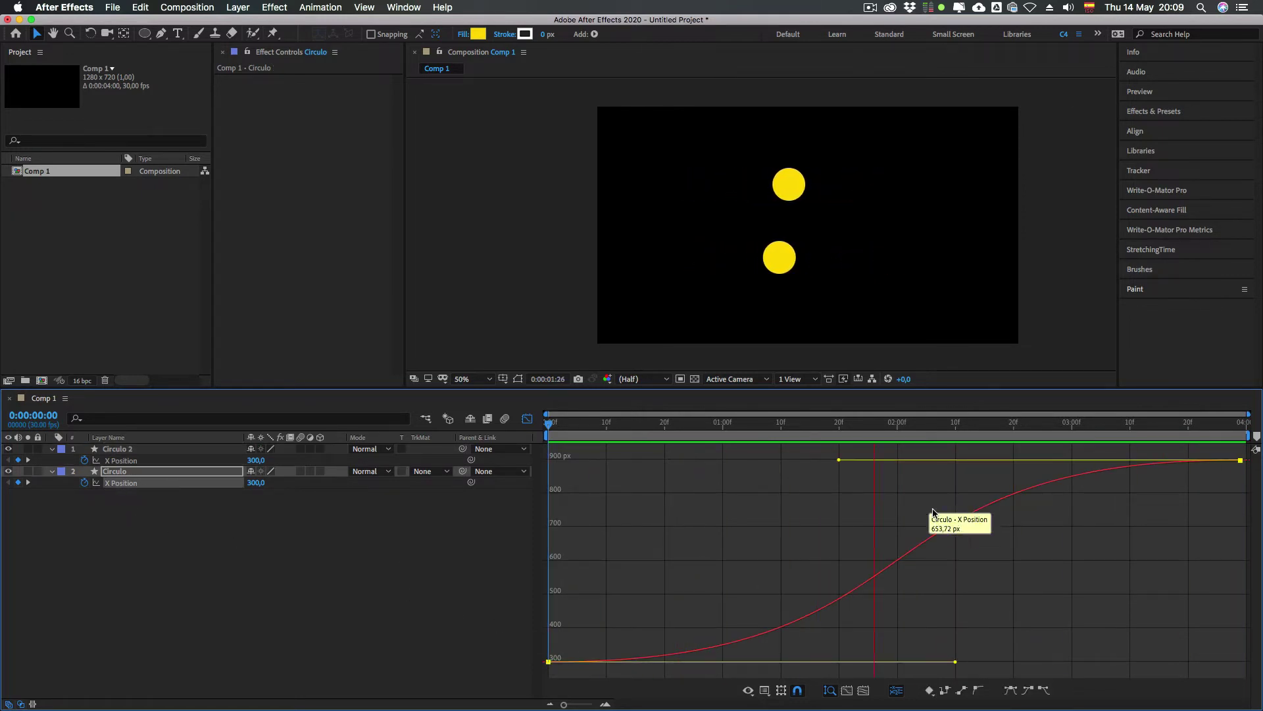
click(1127, 470)
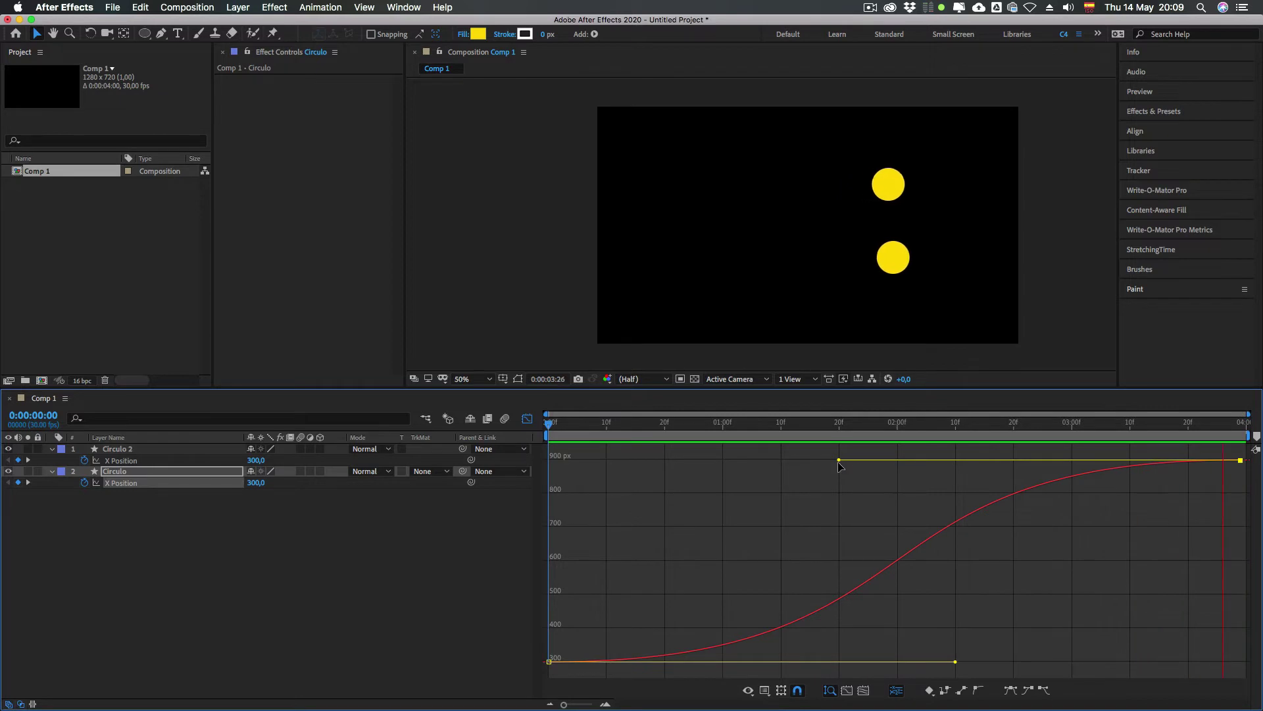
drag(839, 463, 1239, 460)
drag(956, 661, 1187, 662)
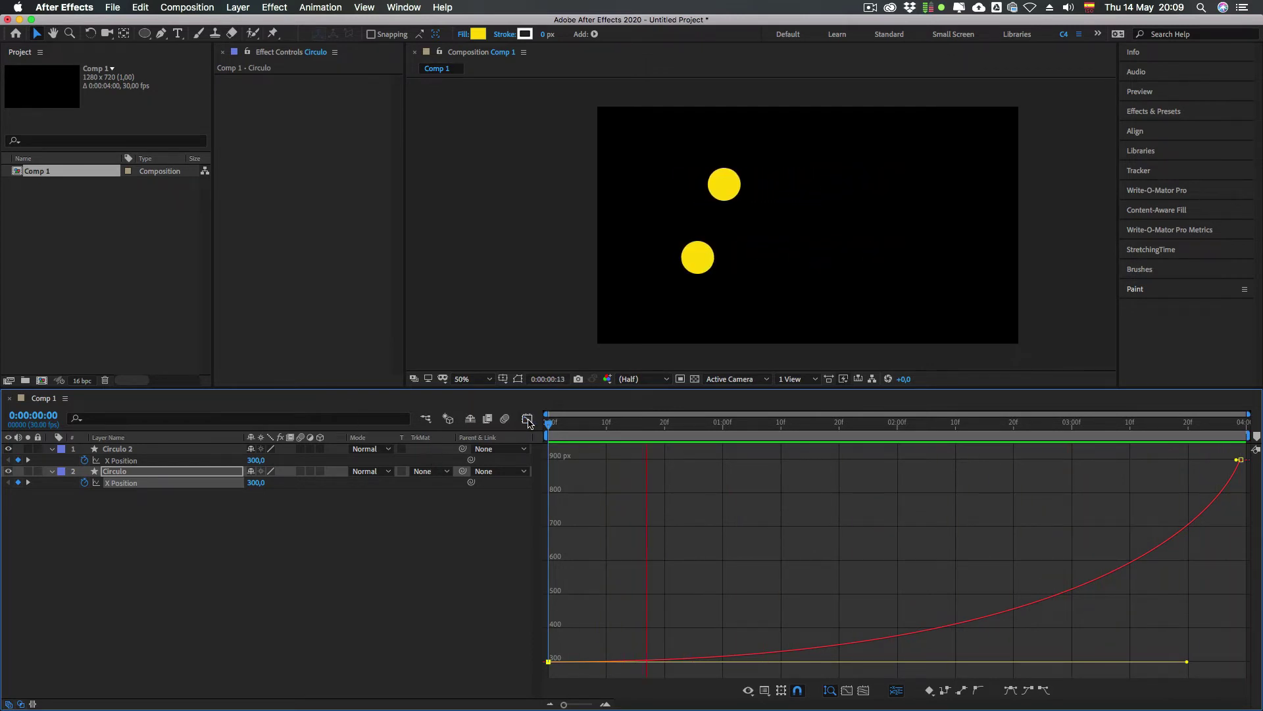
Step: Close the Graph Editor and move the end X Position keyframes of both circles to 0:00:03:00
click(527, 419)
drag(1221, 511, 1071, 471)
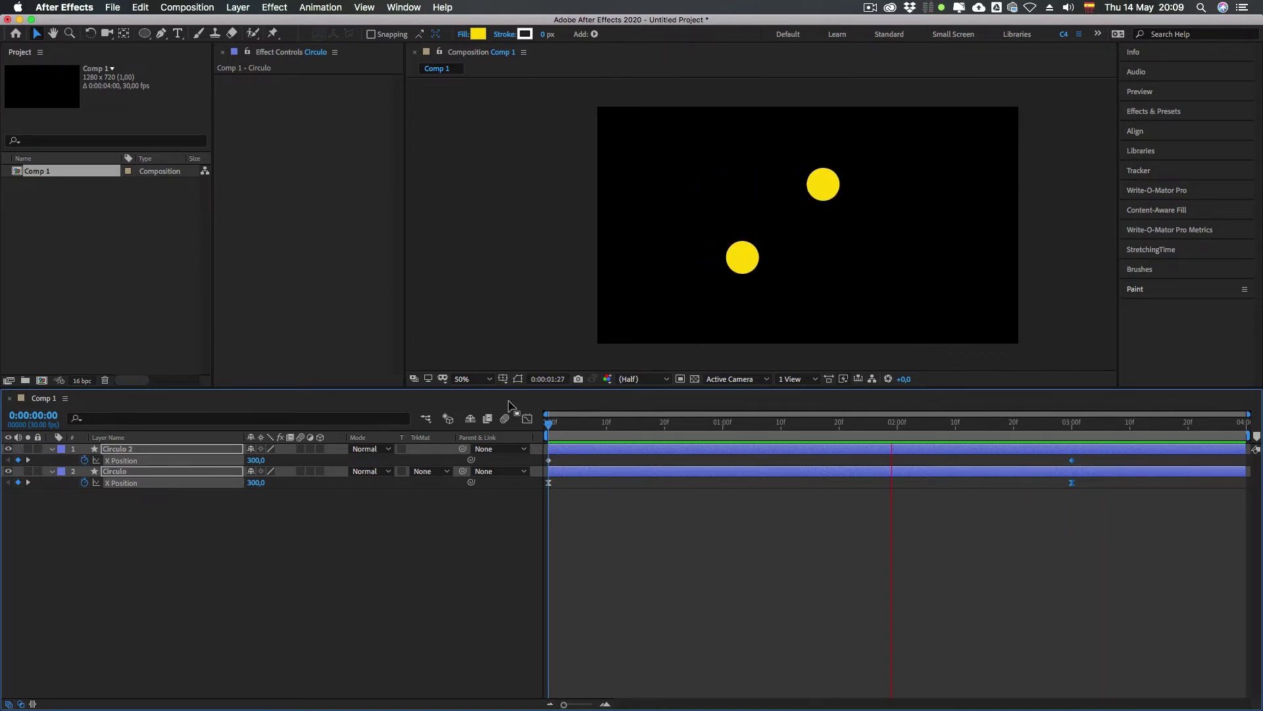
Step: Reopen the Graph Editor and compare the X Position curves of Circulo and Circulo 2
key(shift+F3)
click(153, 531)
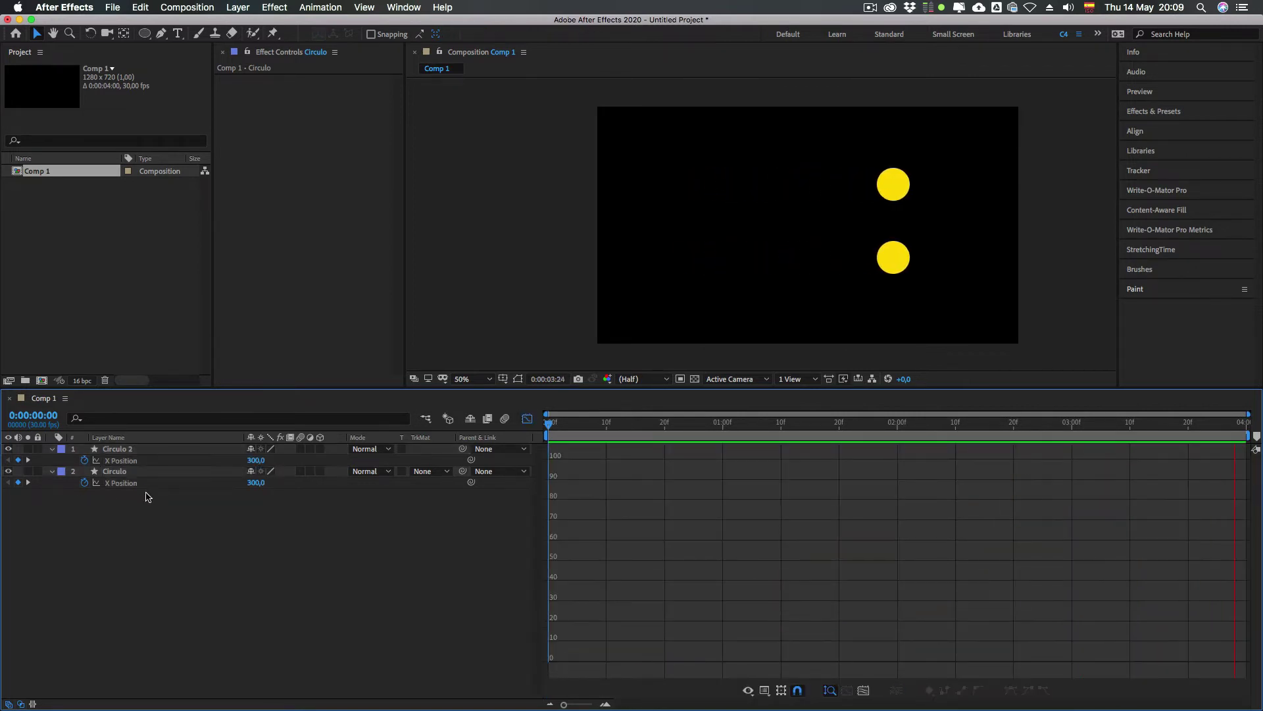
click(125, 483)
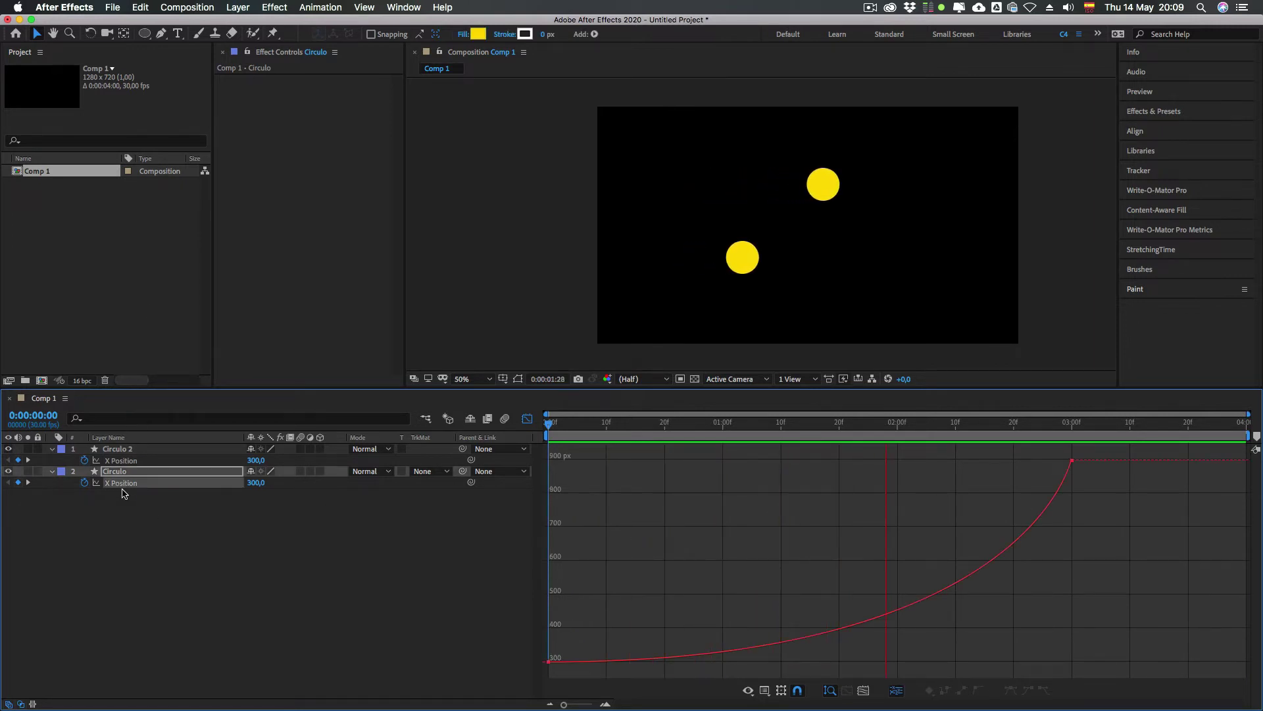
super+click(125, 461)
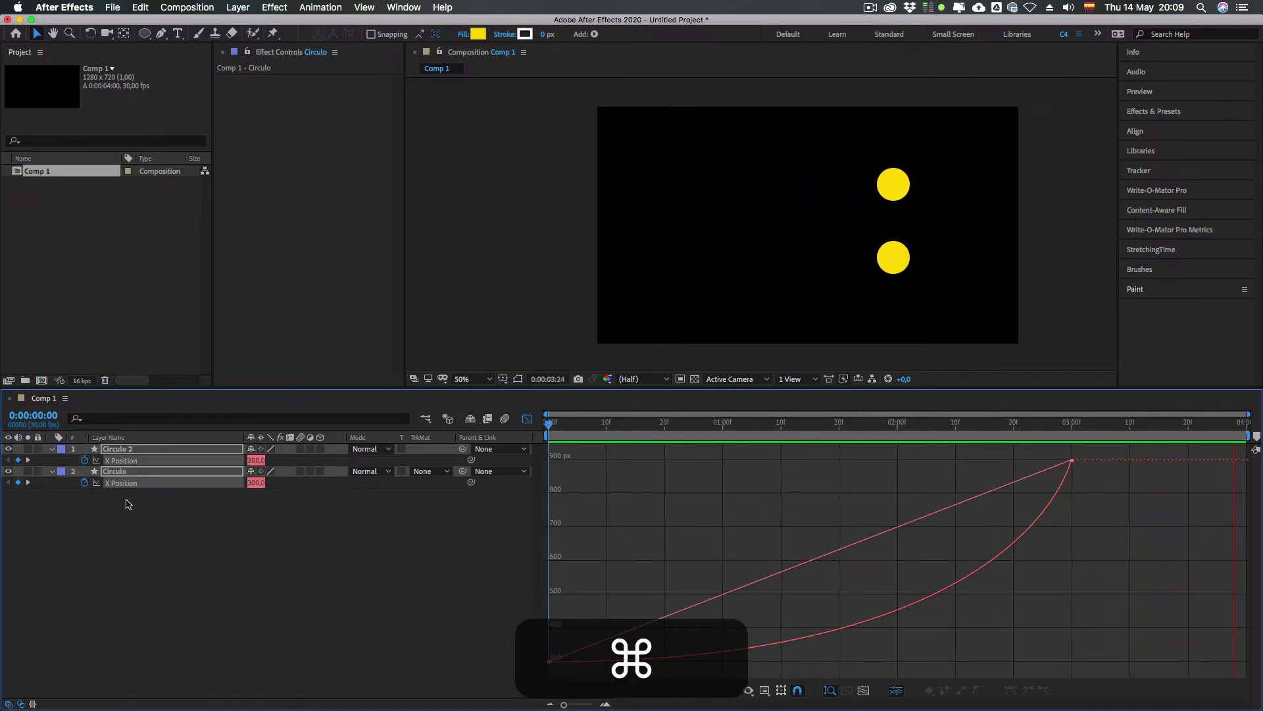
click(128, 504)
click(125, 483)
super+click(125, 461)
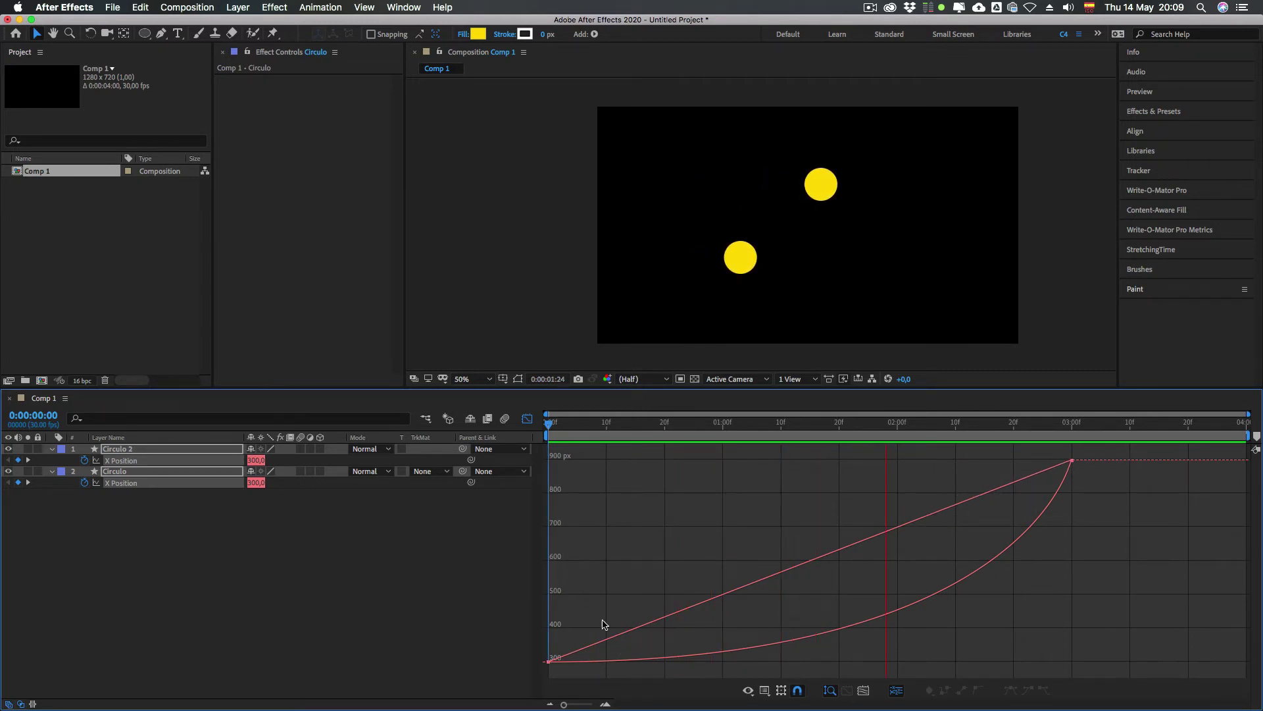
Step: Display only Circulo's X Position curve and inspect the handles of its keyframes
click(134, 537)
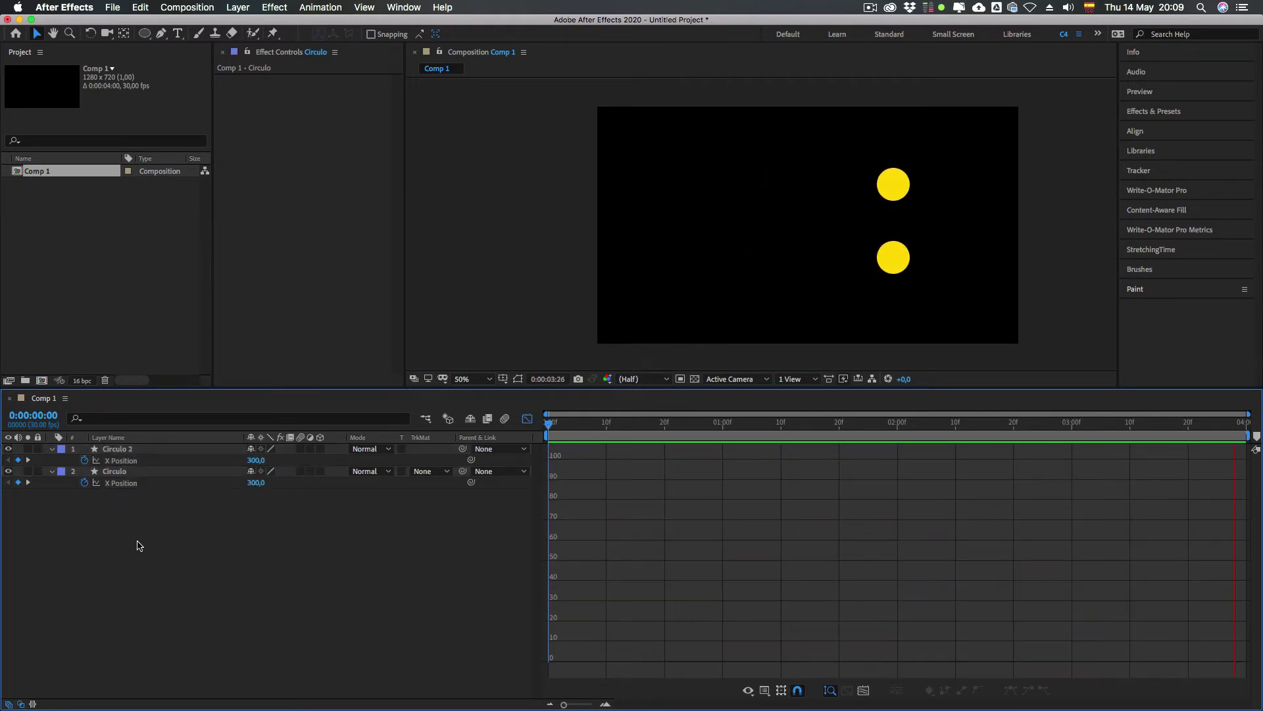
click(122, 483)
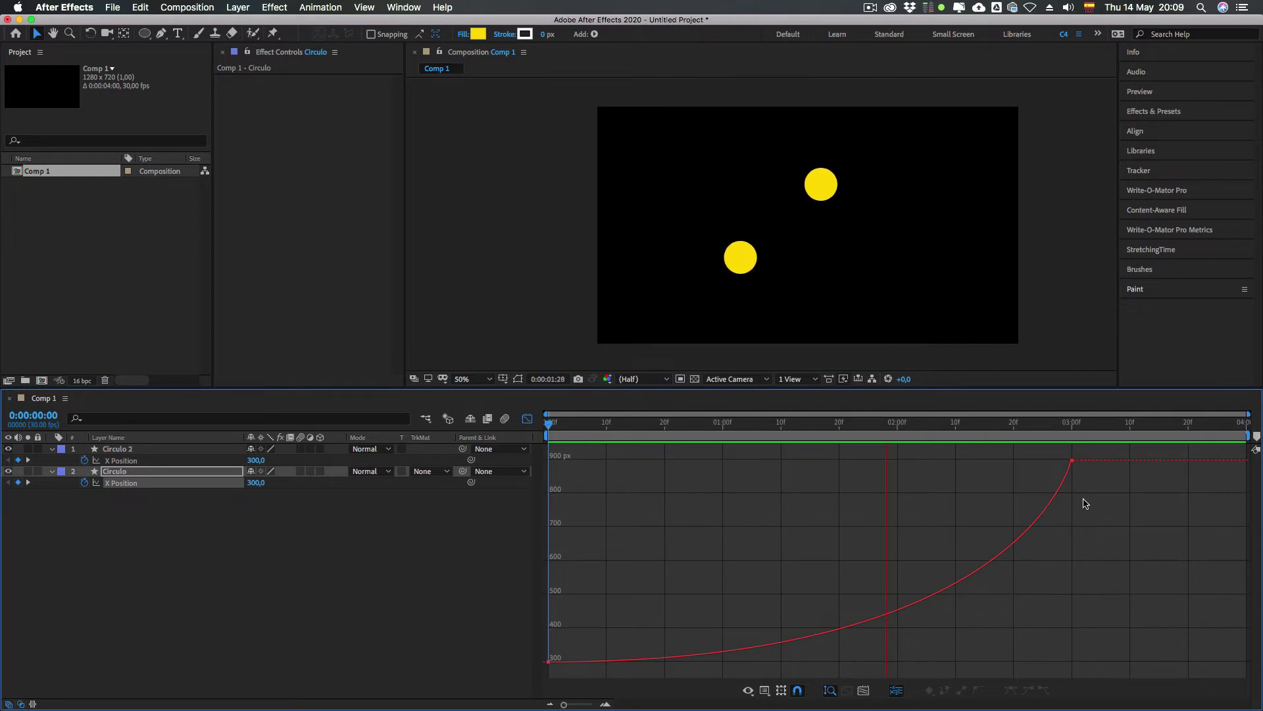
drag(1085, 503, 1057, 455)
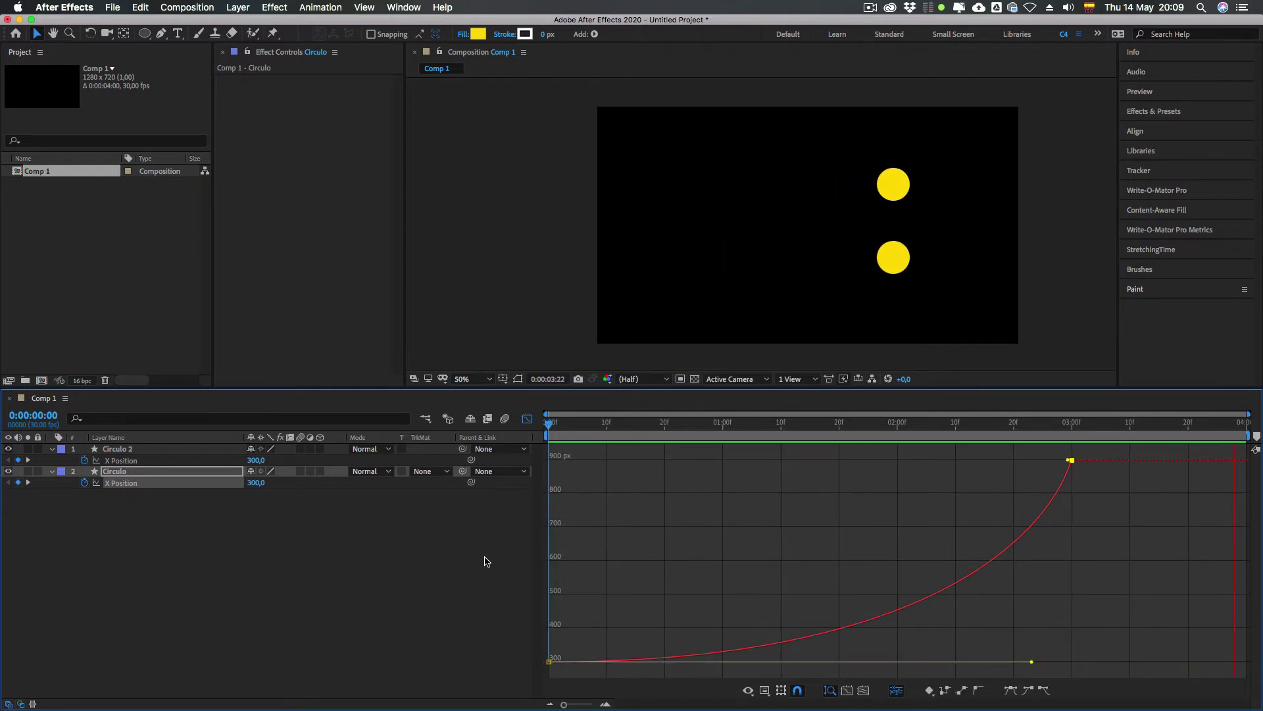
click(485, 556)
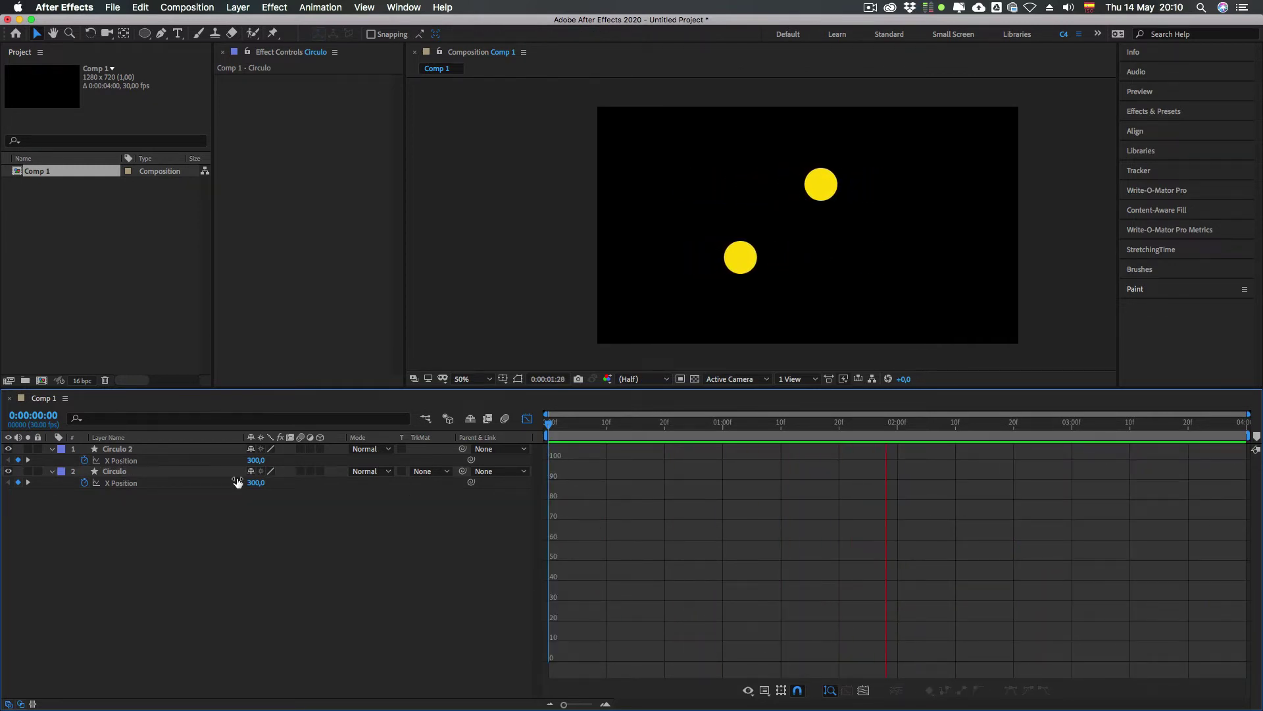
click(158, 483)
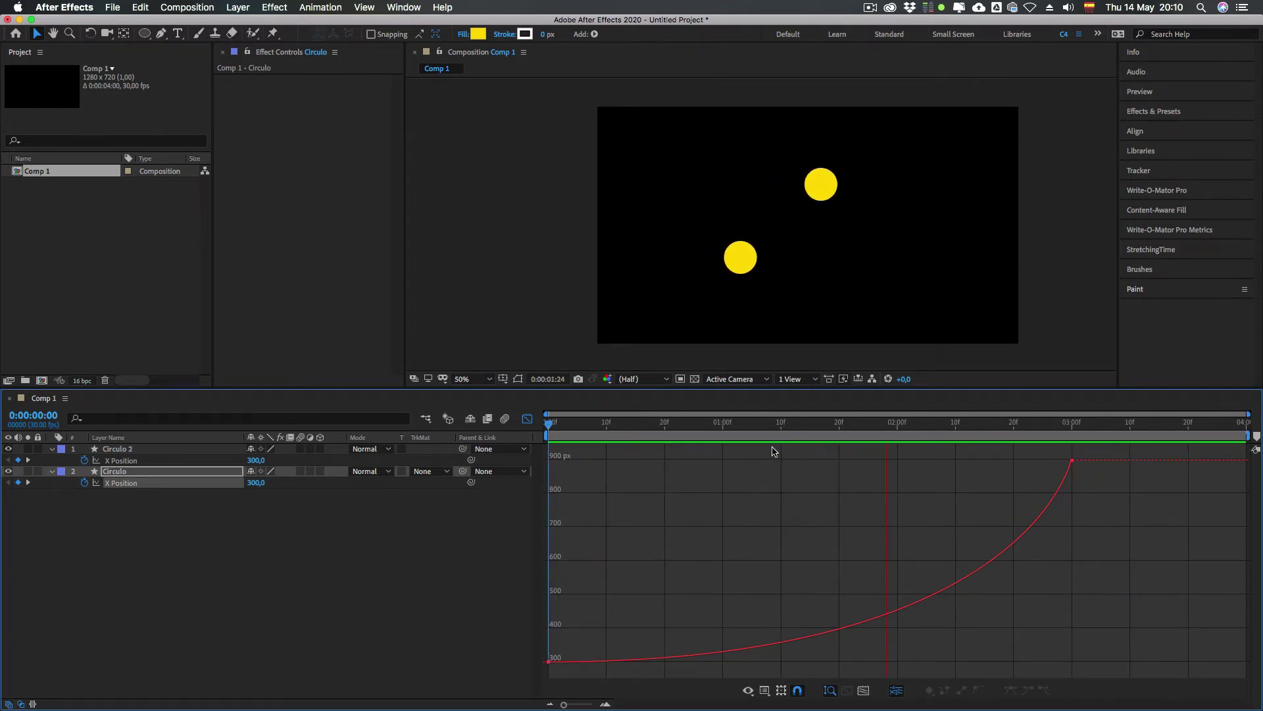
Step: Examine Circulo's changing speed along its curve at 0:00:00:10, 0:00:00:20, 0:00:01:10, 0:00:02:20 and 0:00:00:28
key(space)
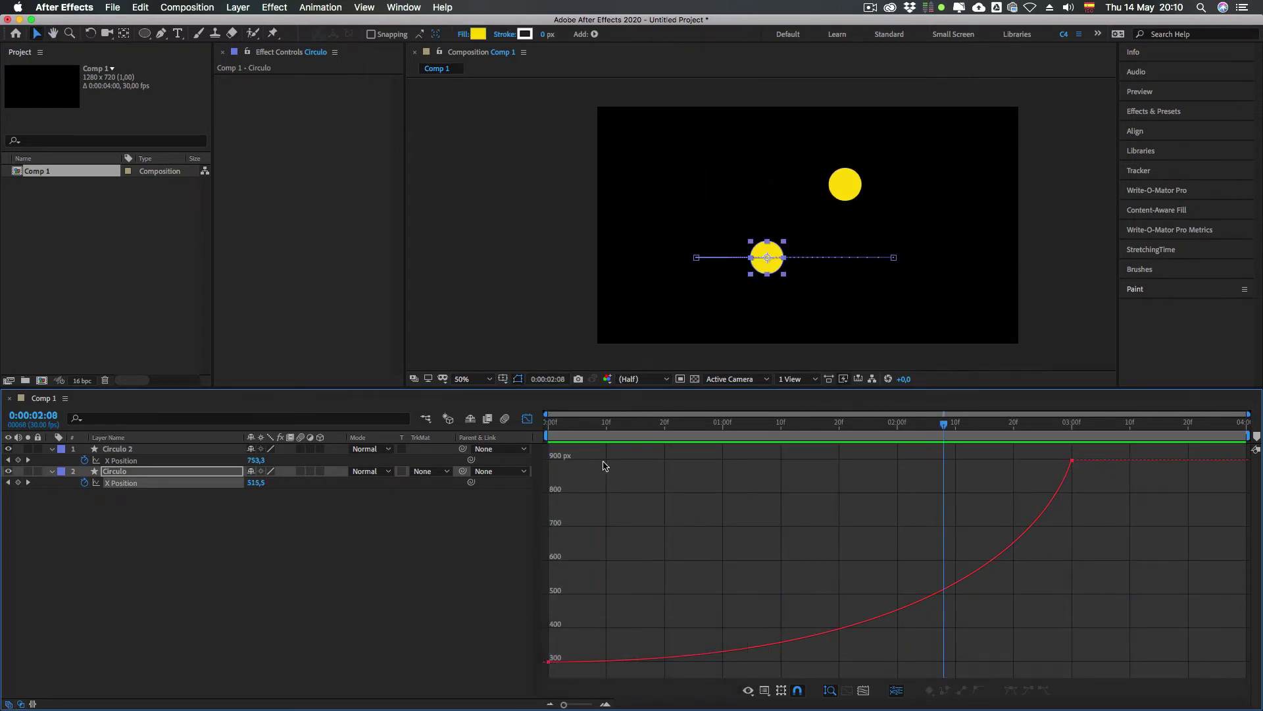
key(space)
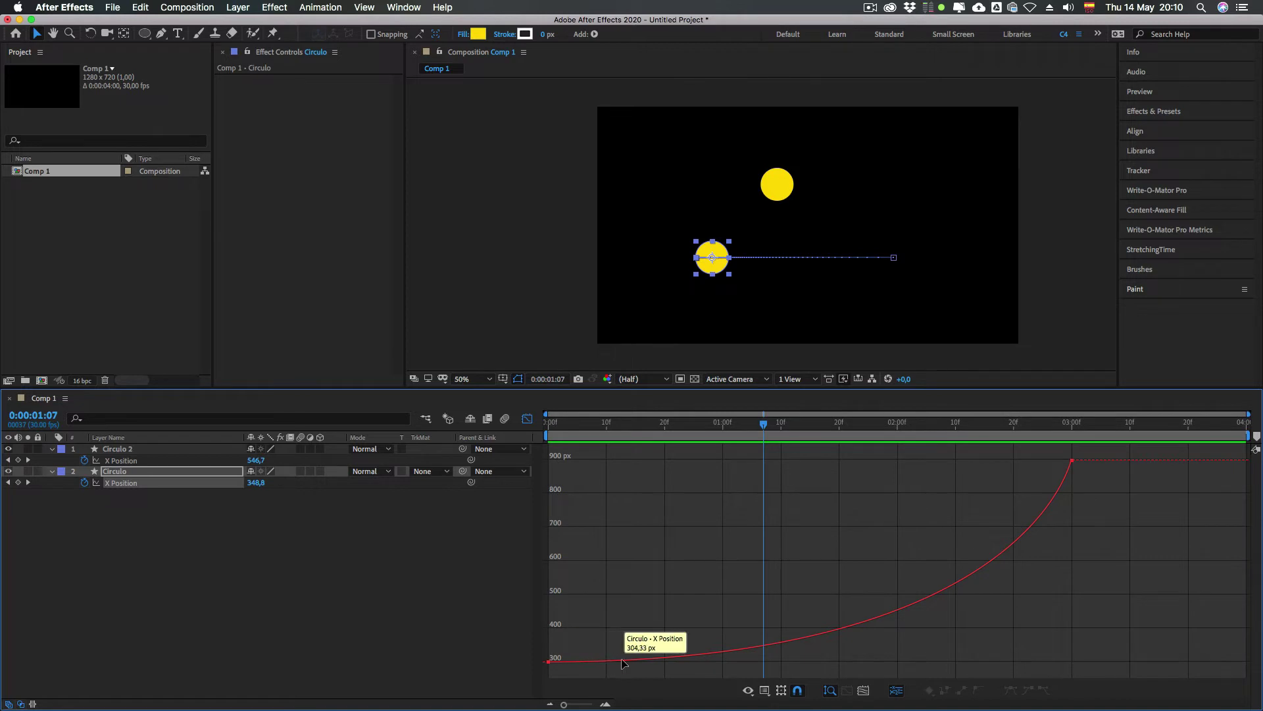
mouse_move(550, 663)
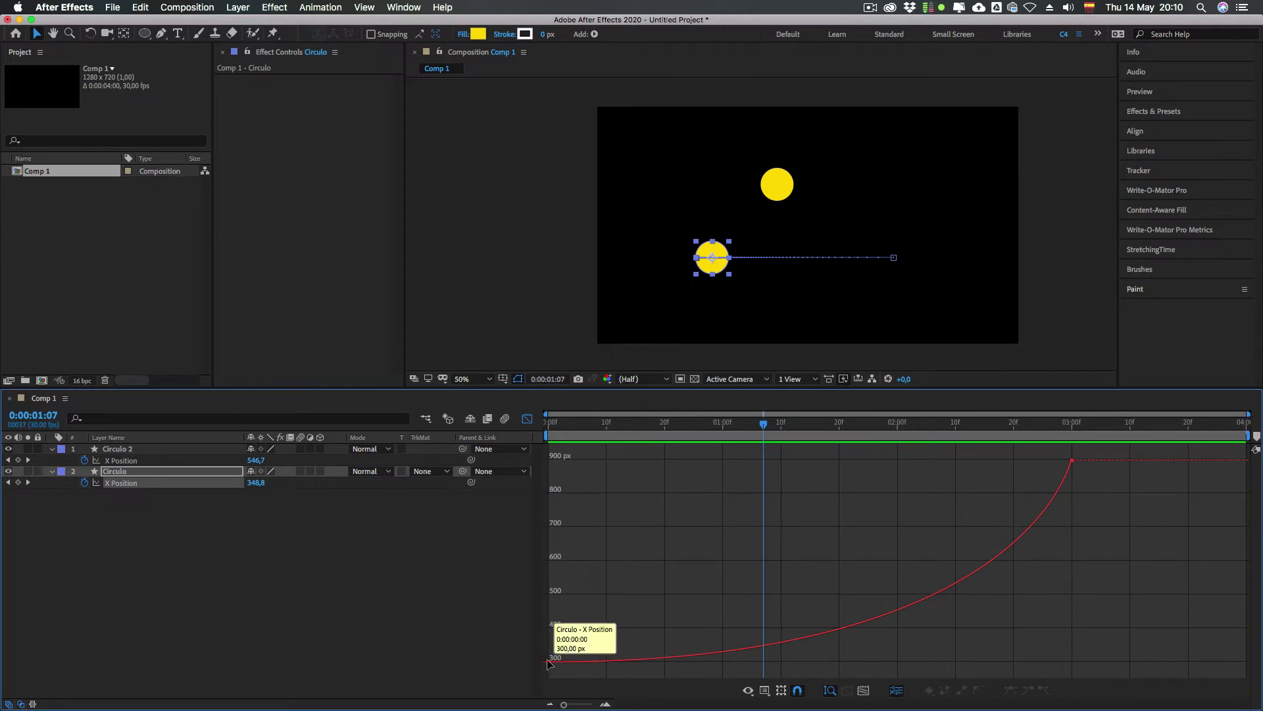
drag(570, 434, 606, 431)
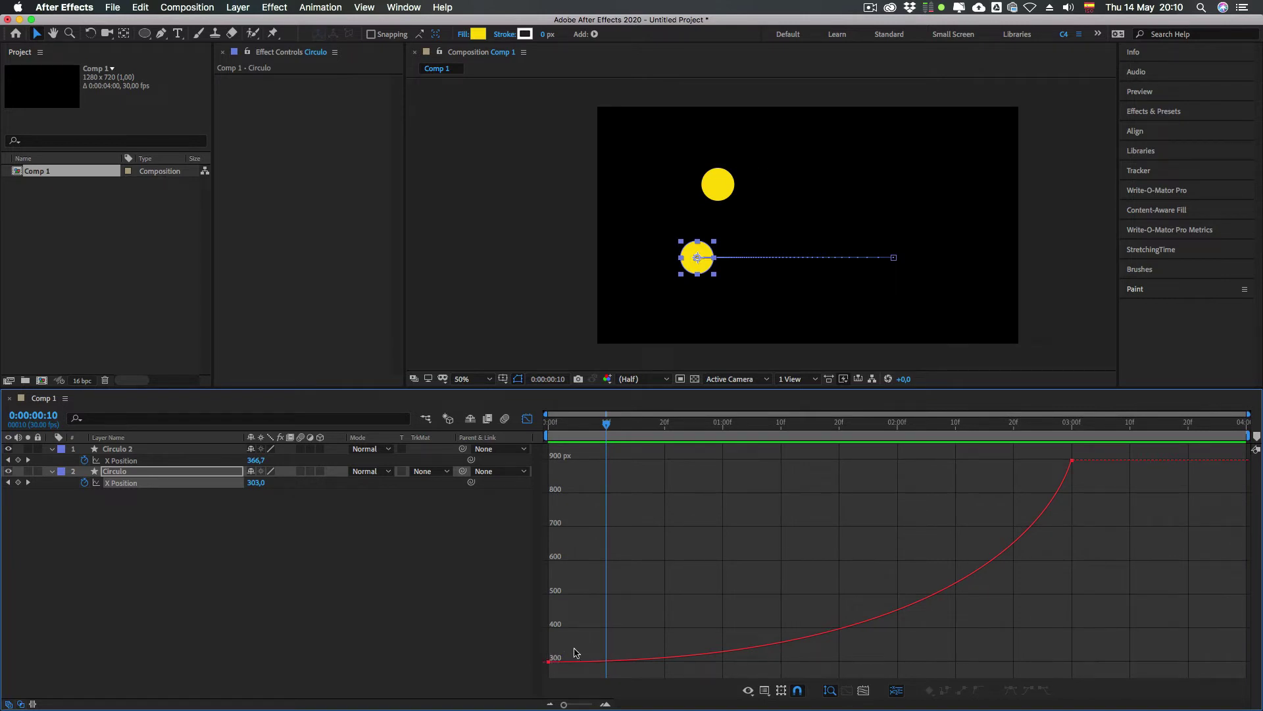
mouse_move(663, 428)
mouse_down()
mouse_move(552, 424)
mouse_move(666, 426)
mouse_up()
mouse_move(667, 663)
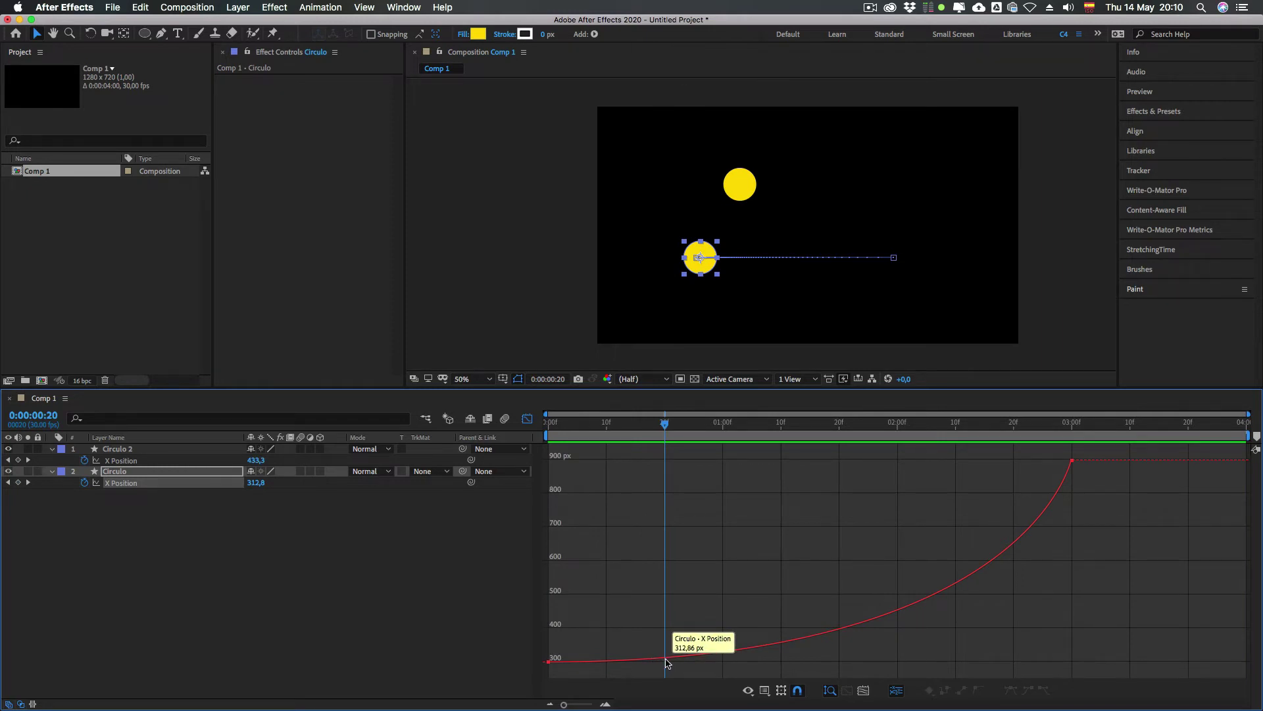
click(780, 425)
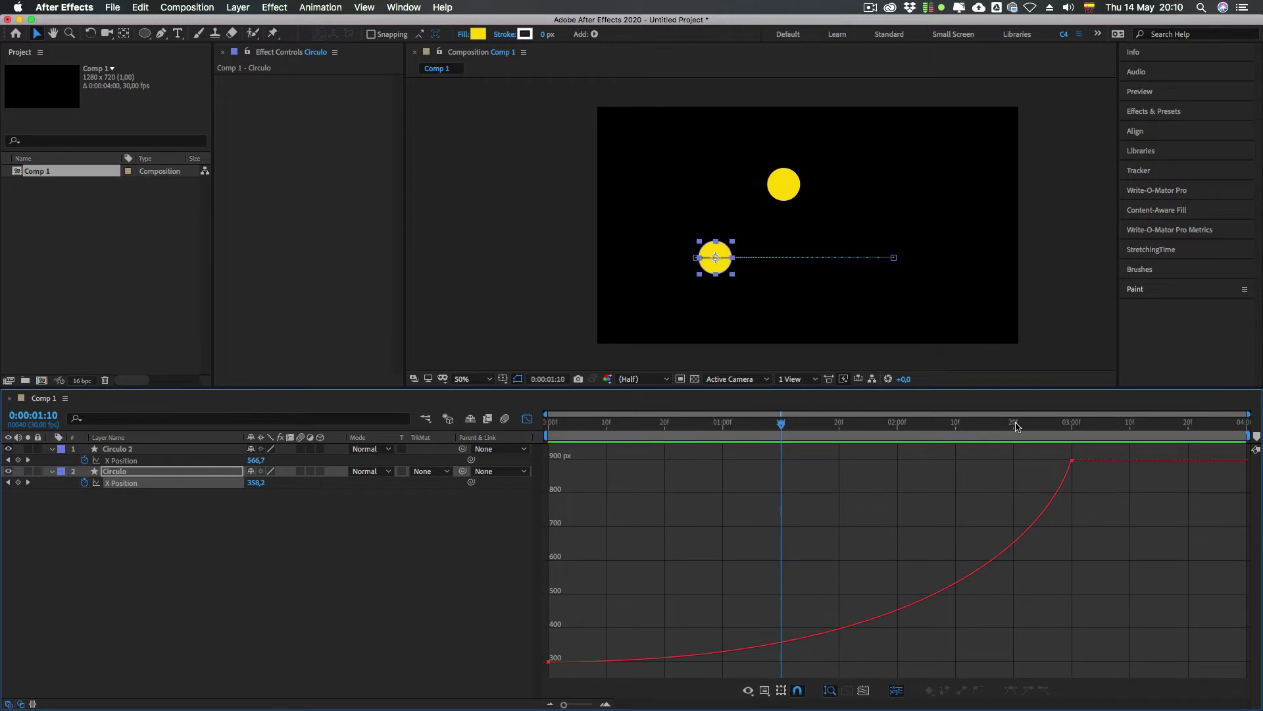
click(1016, 424)
mouse_move(1004, 427)
mouse_down()
mouse_move(1069, 427)
mouse_move(1016, 433)
mouse_up()
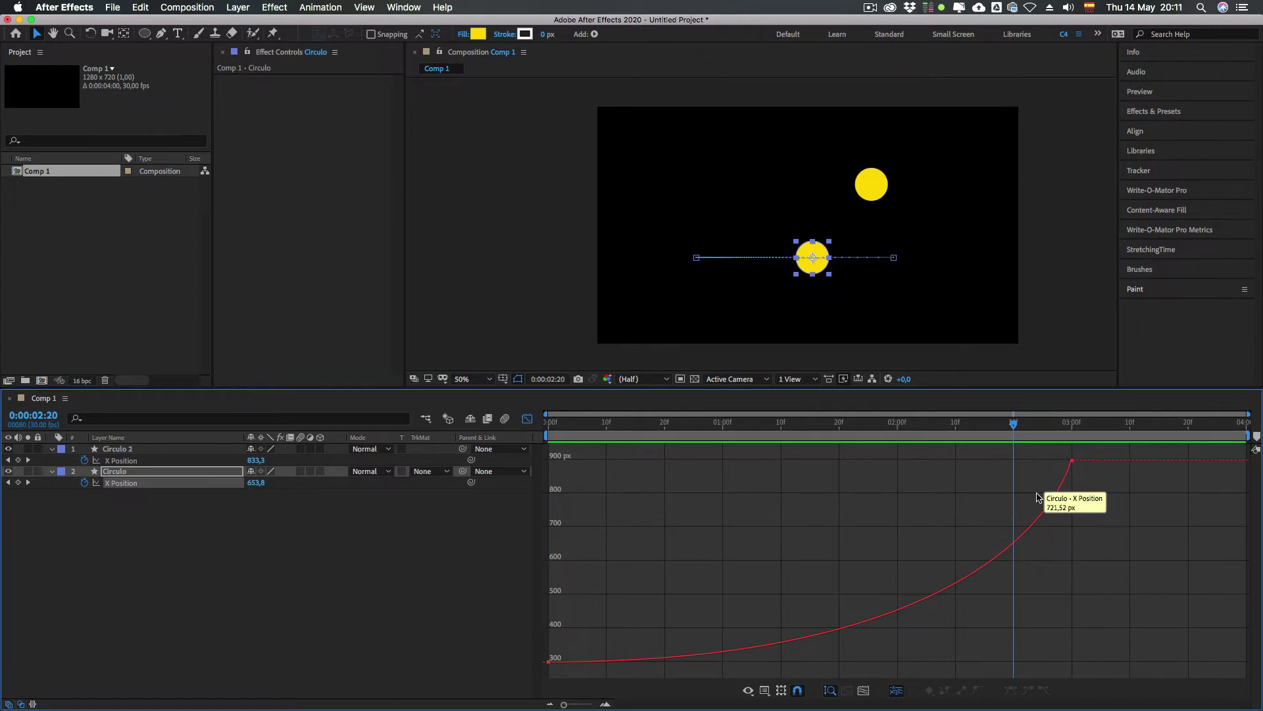
drag(565, 428, 712, 428)
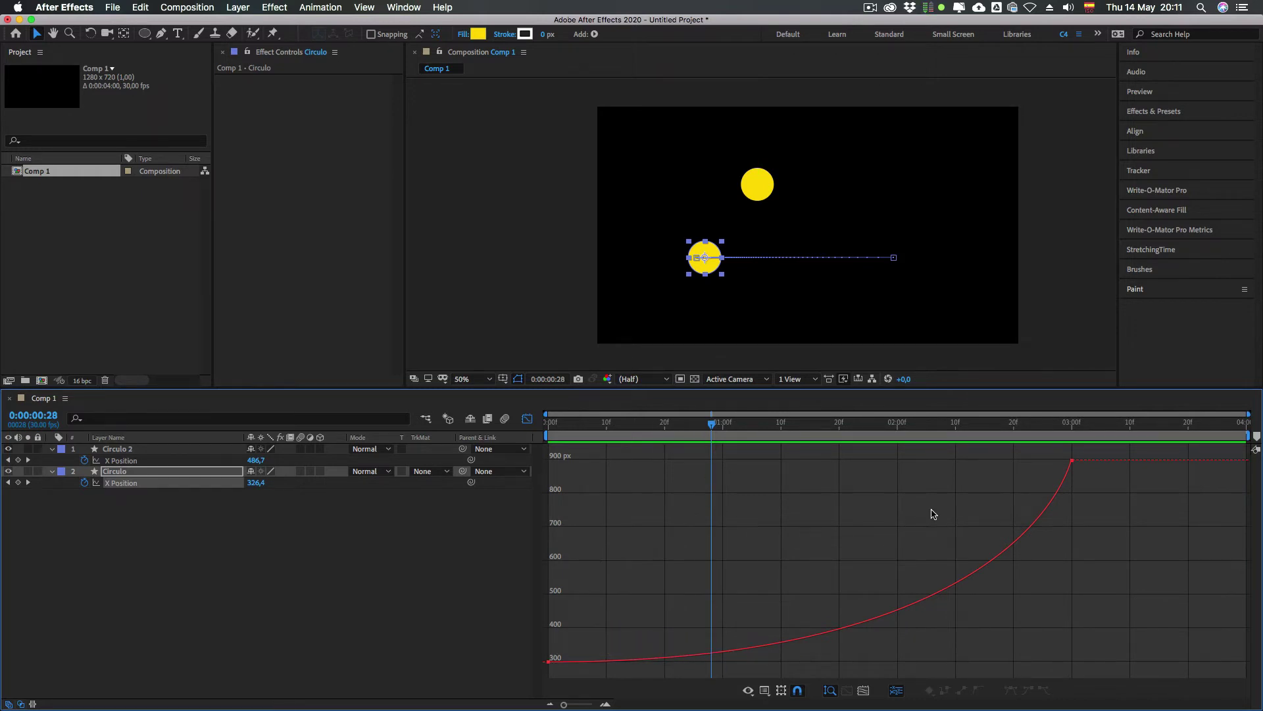
Step: Show the handles of Circulo's end keyframe and preview the movement of both circles from 0:00:00:00
drag(1085, 484, 1043, 452)
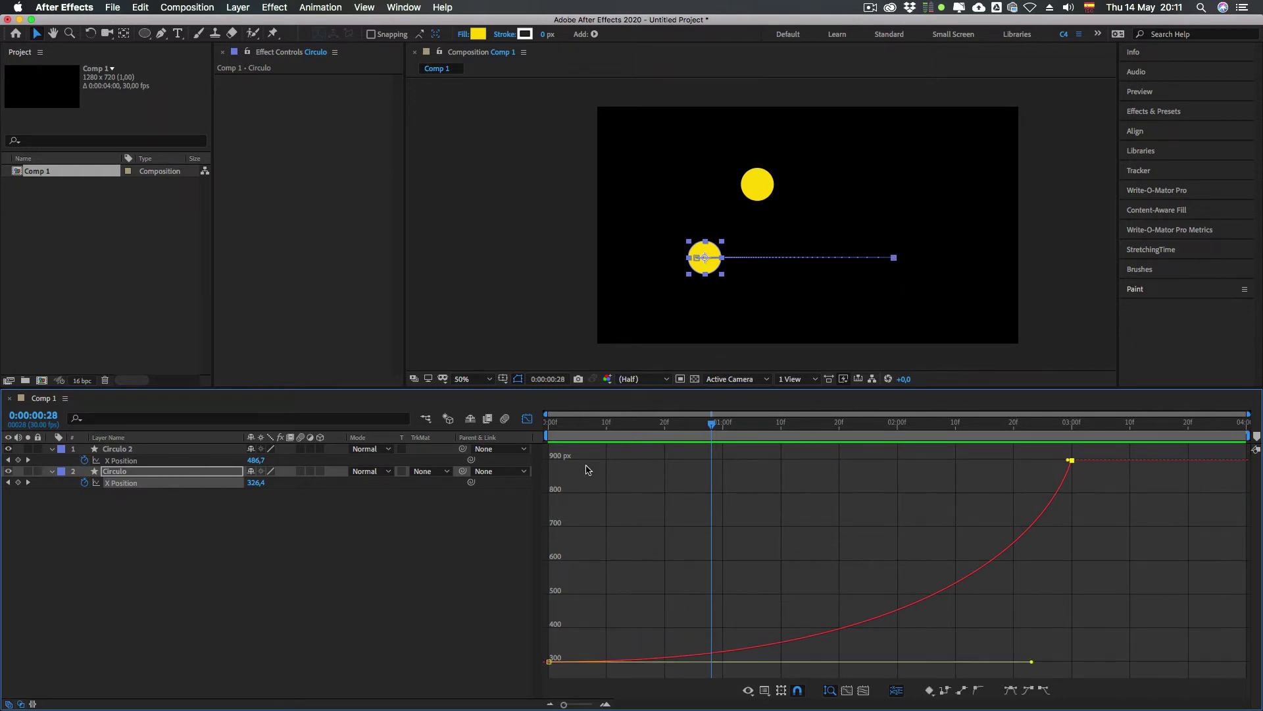
key(Home)
key(space)
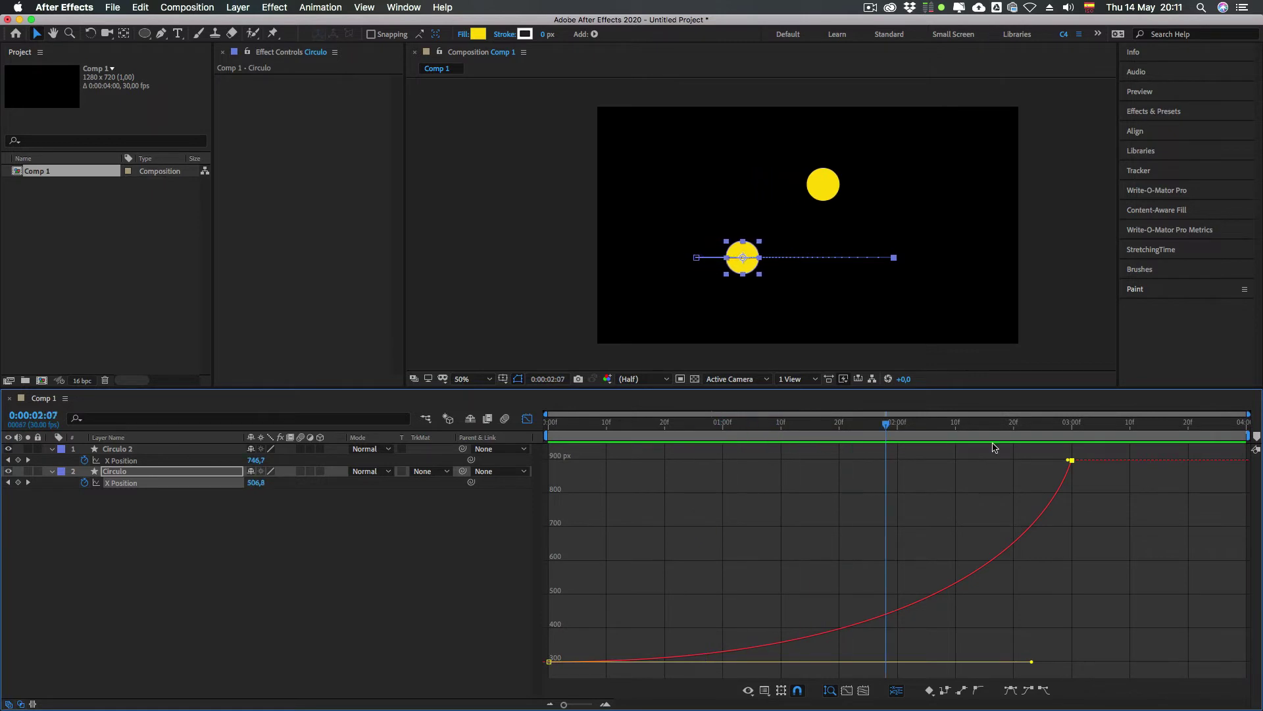
key(space)
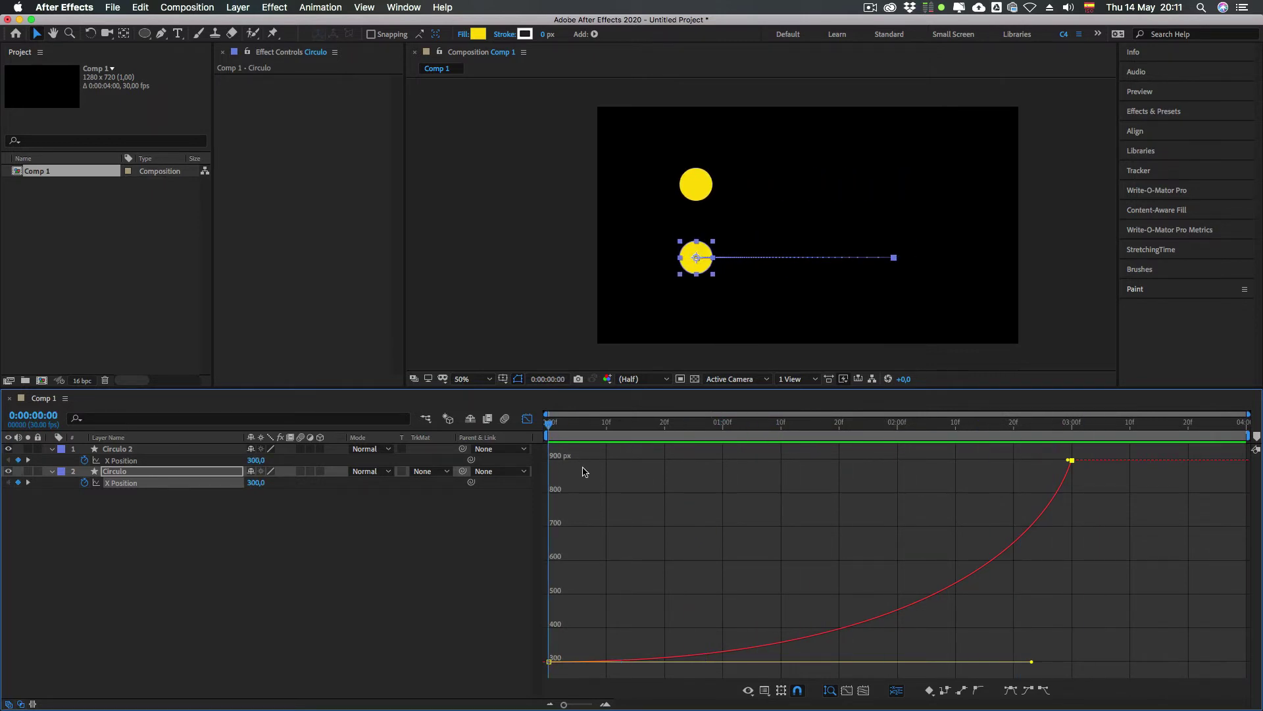
key(space)
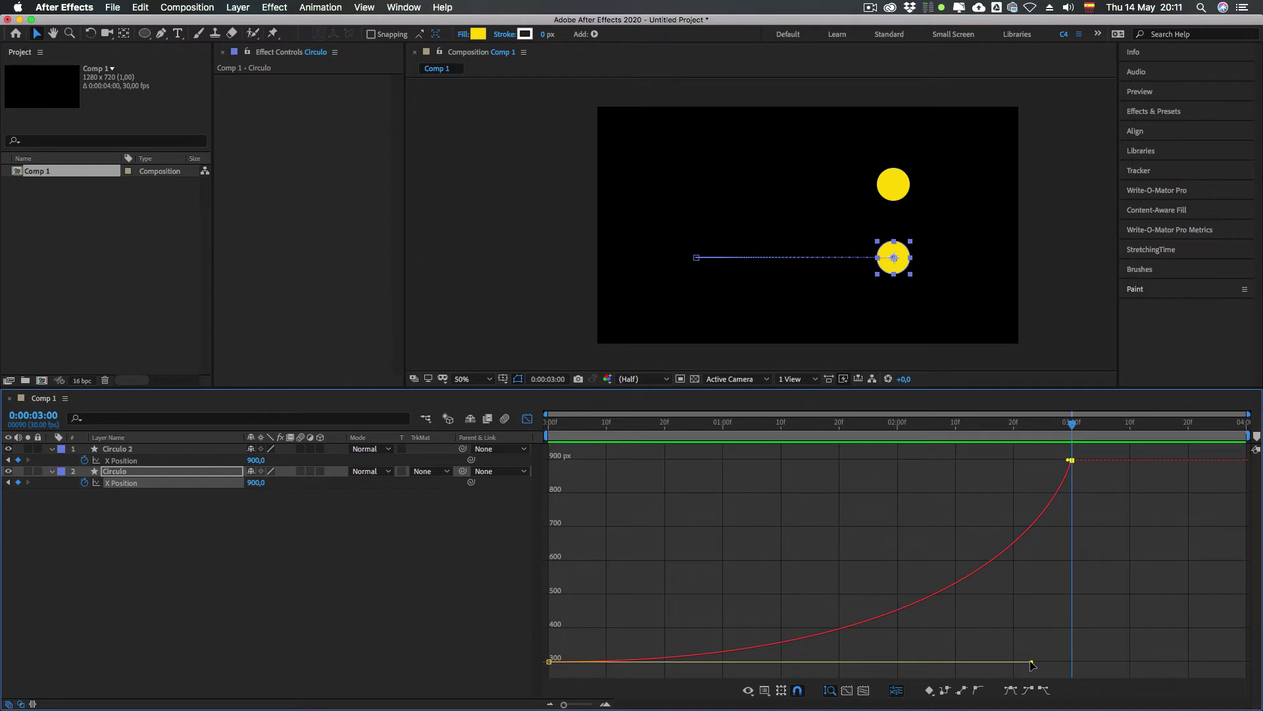
Step: Retract Circulo's start handle to its keyframe and angle the end handle down to about 0:00:02:21 and 580 px
drag(1031, 663, 853, 460)
drag(1020, 478, 1037, 453)
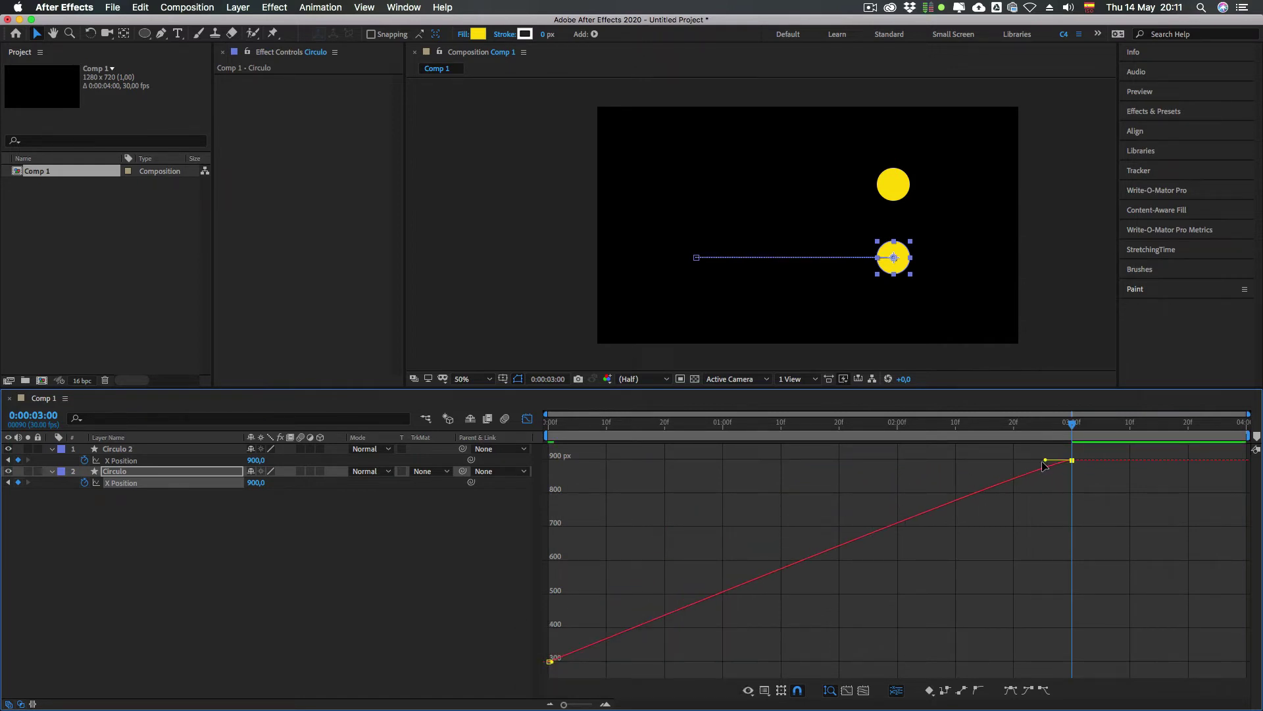
key(shift)
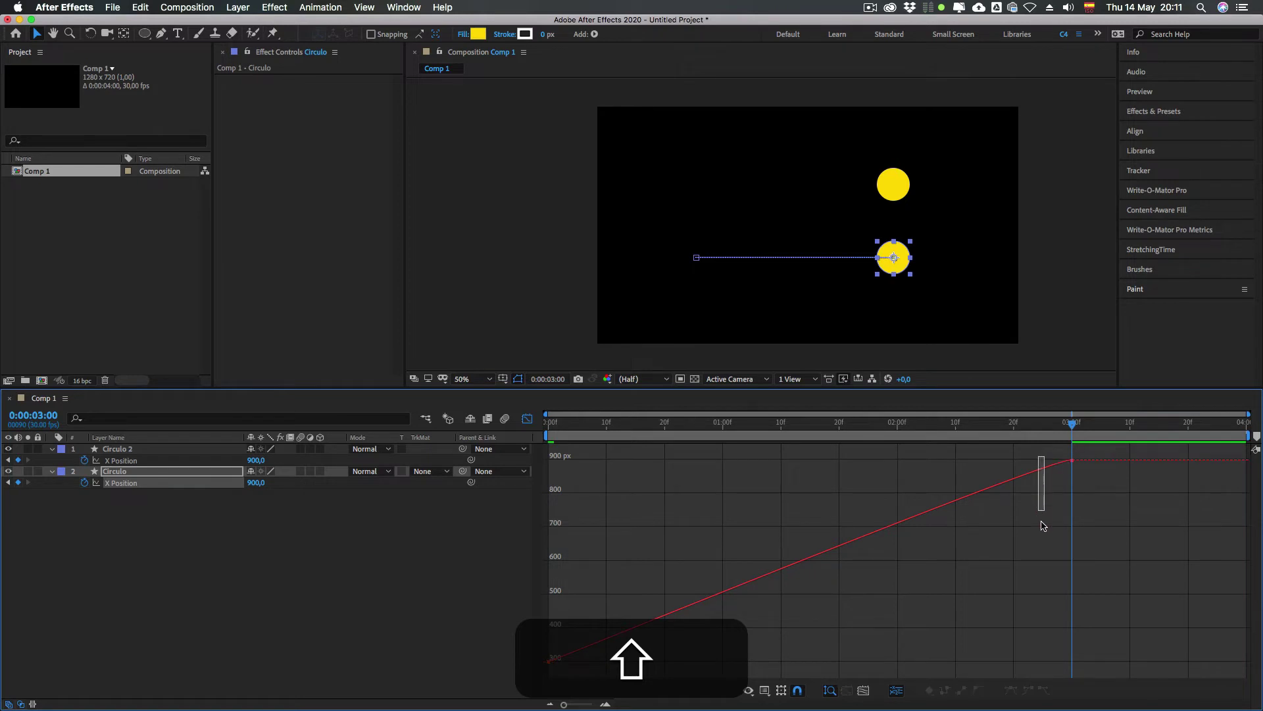
drag(1046, 463, 1025, 572)
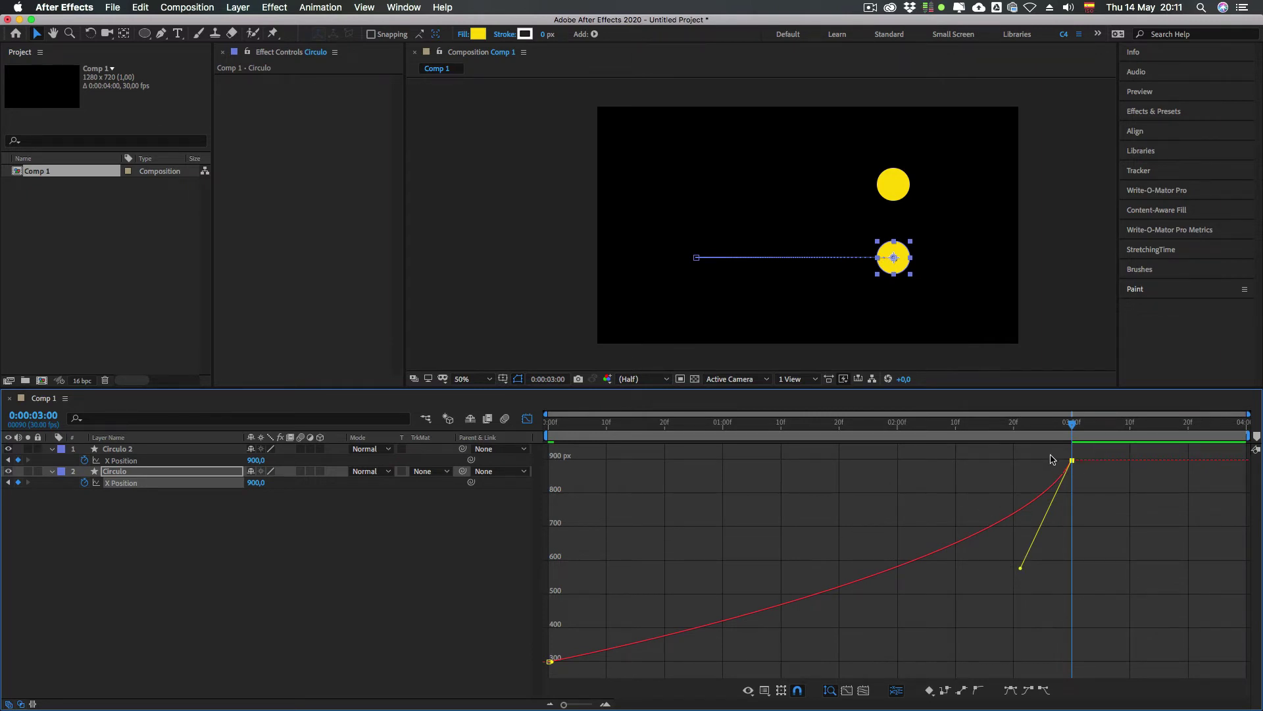
Step: Level Circulo's end handle at 900 px and extend it back to about 0:00:00:00 for a fast start and slow finish
drag(1043, 446, 1145, 492)
drag(1053, 456, 1112, 479)
key(shift)
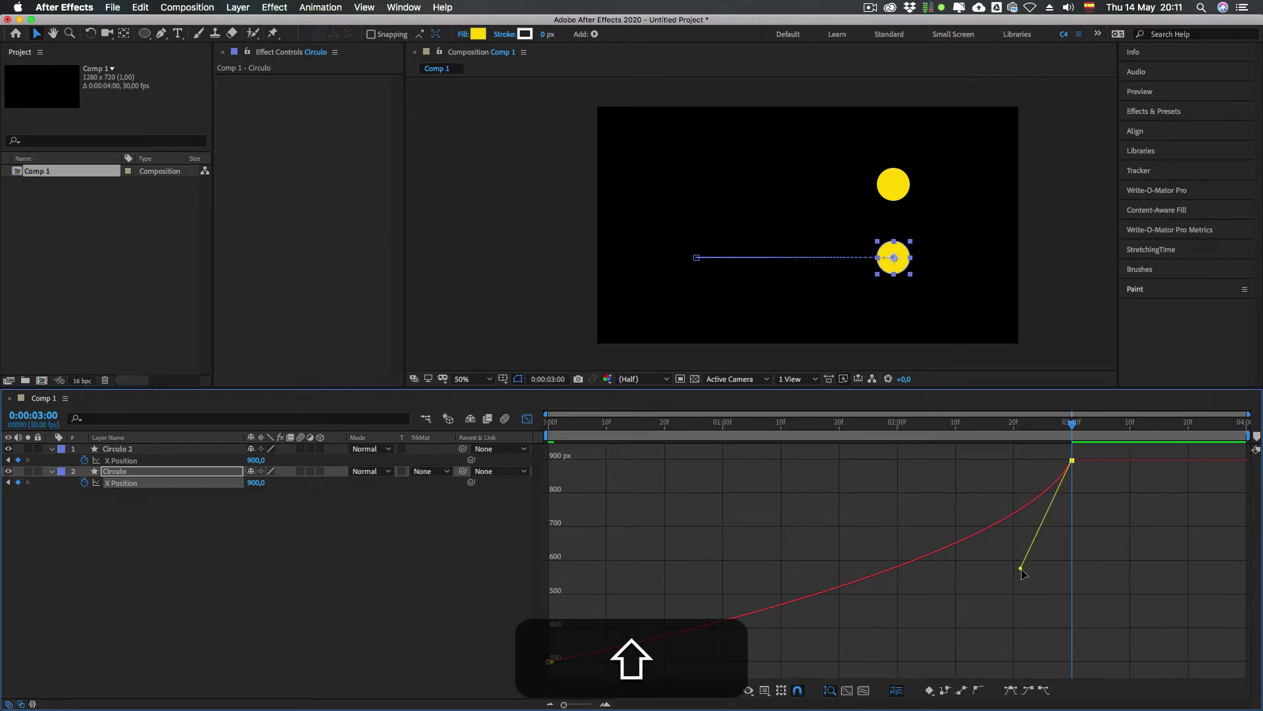
drag(1022, 574, 546, 467)
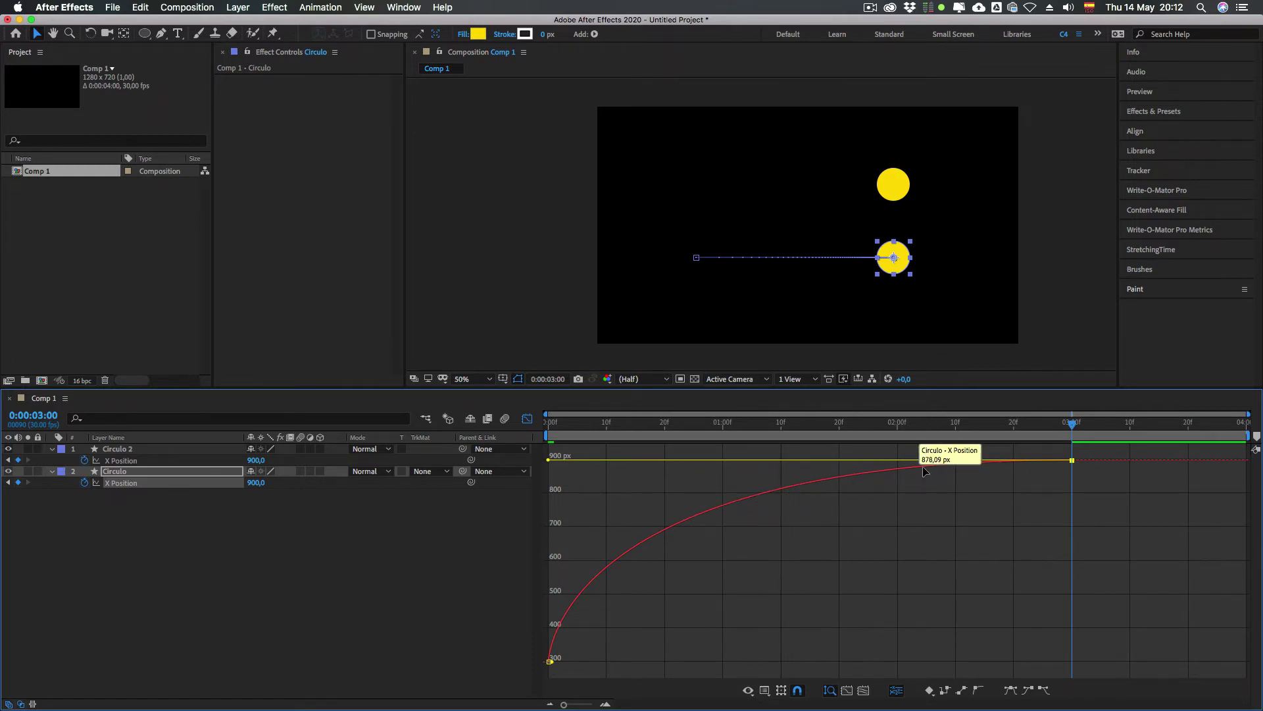
Step: Return to 0:00:00:00, deselect the layers and preview both circles
drag(595, 424, 524, 432)
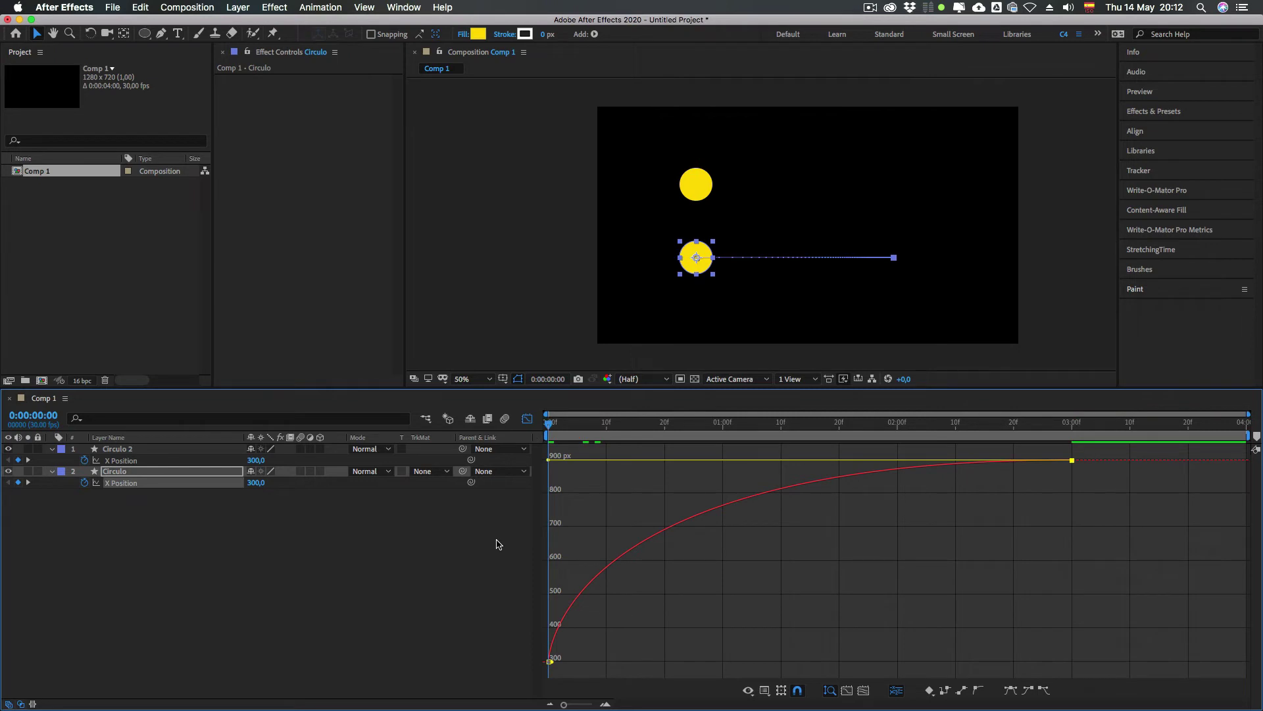
click(464, 530)
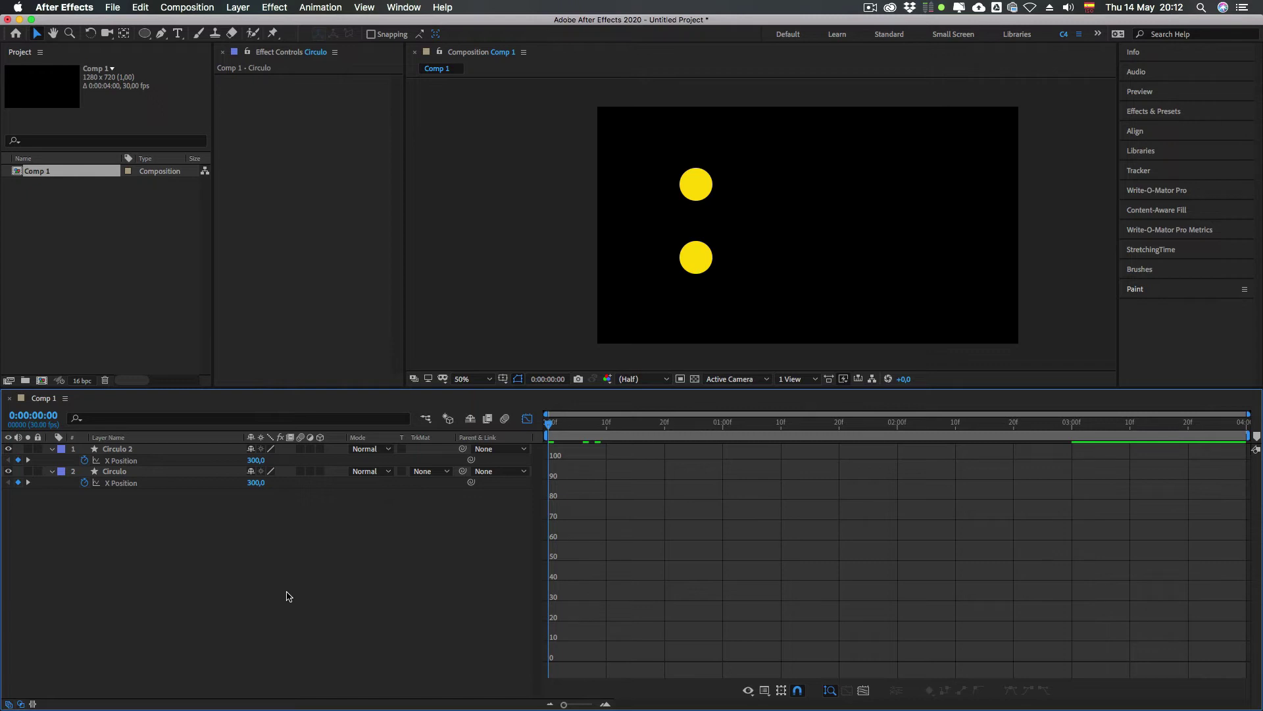
key(space)
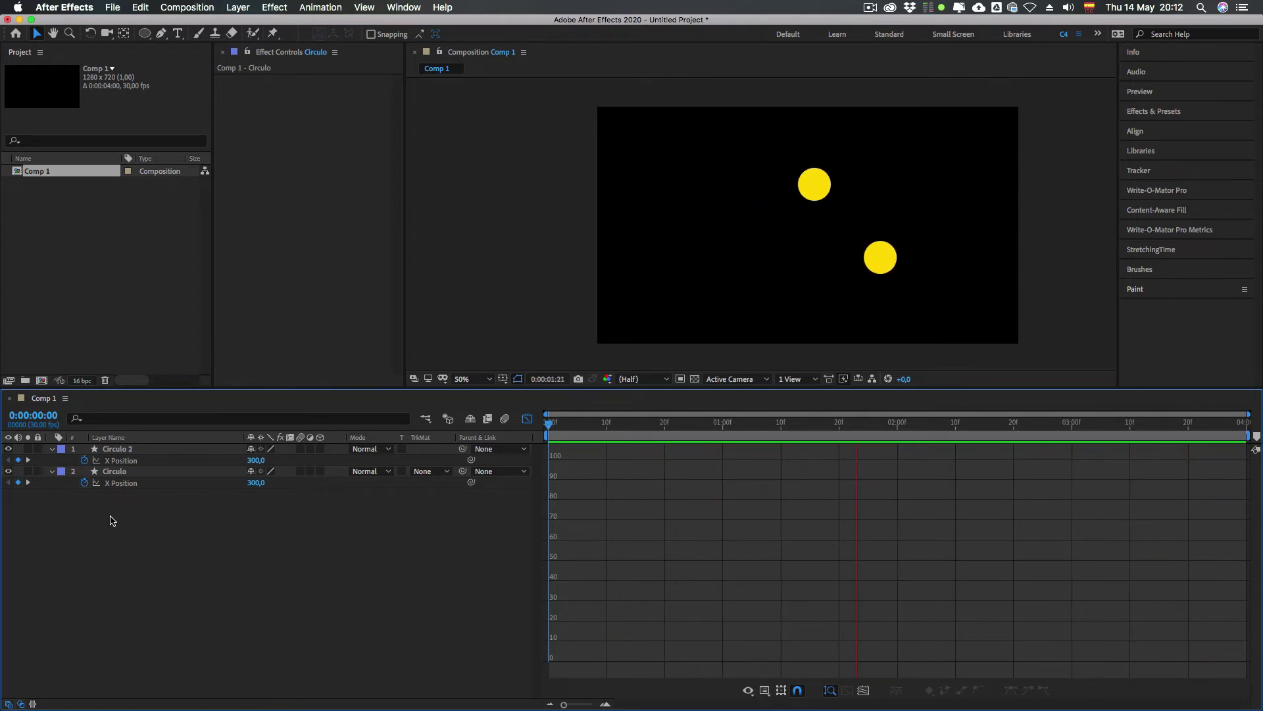
Step: Shape Circulo's X Position into an S-curve, extending the start handle to about 0:00:02:00 and the end handle back to about 0:00:01:10
click(122, 483)
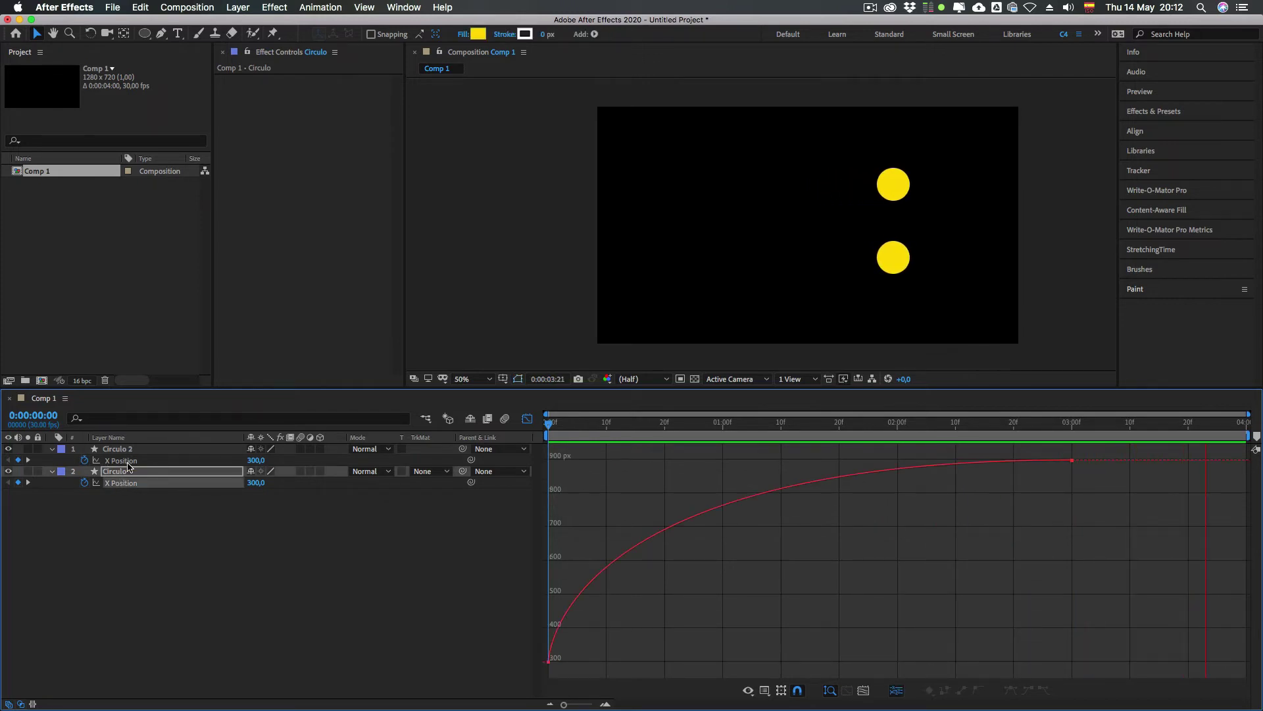
drag(595, 678, 483, 651)
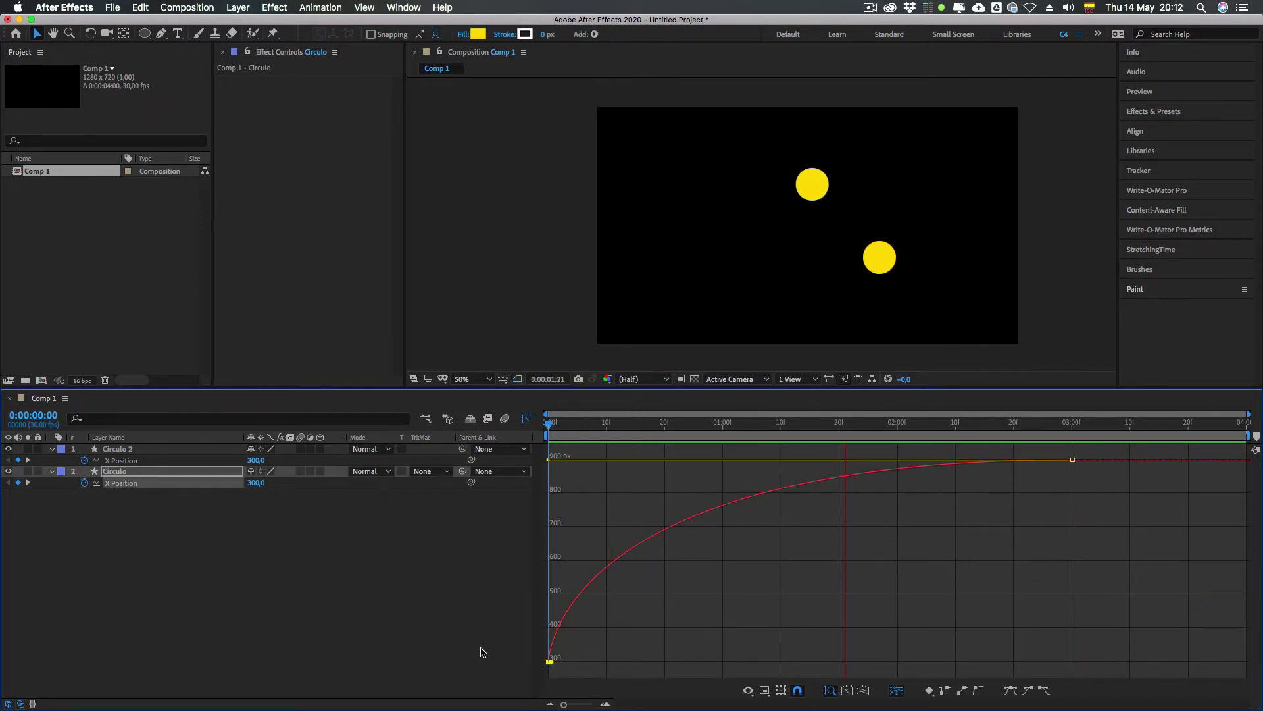
drag(550, 459, 642, 471)
key(space)
click(550, 662)
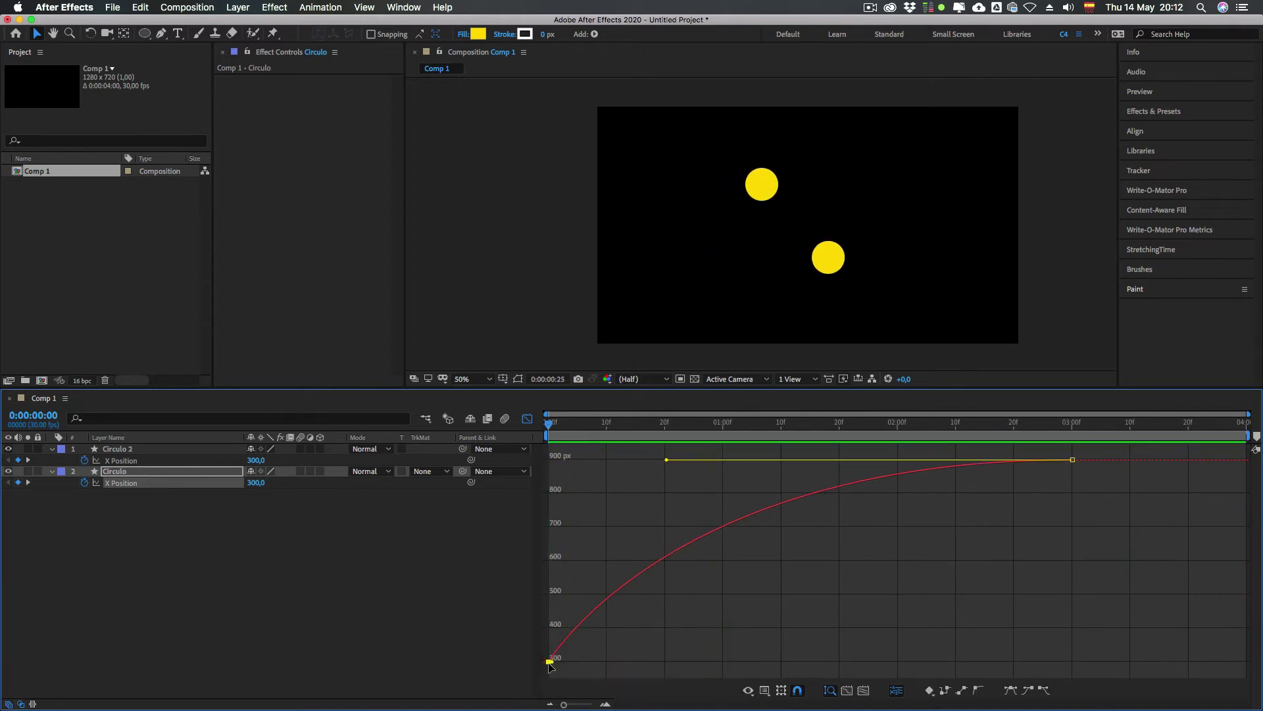
drag(550, 661, 955, 663)
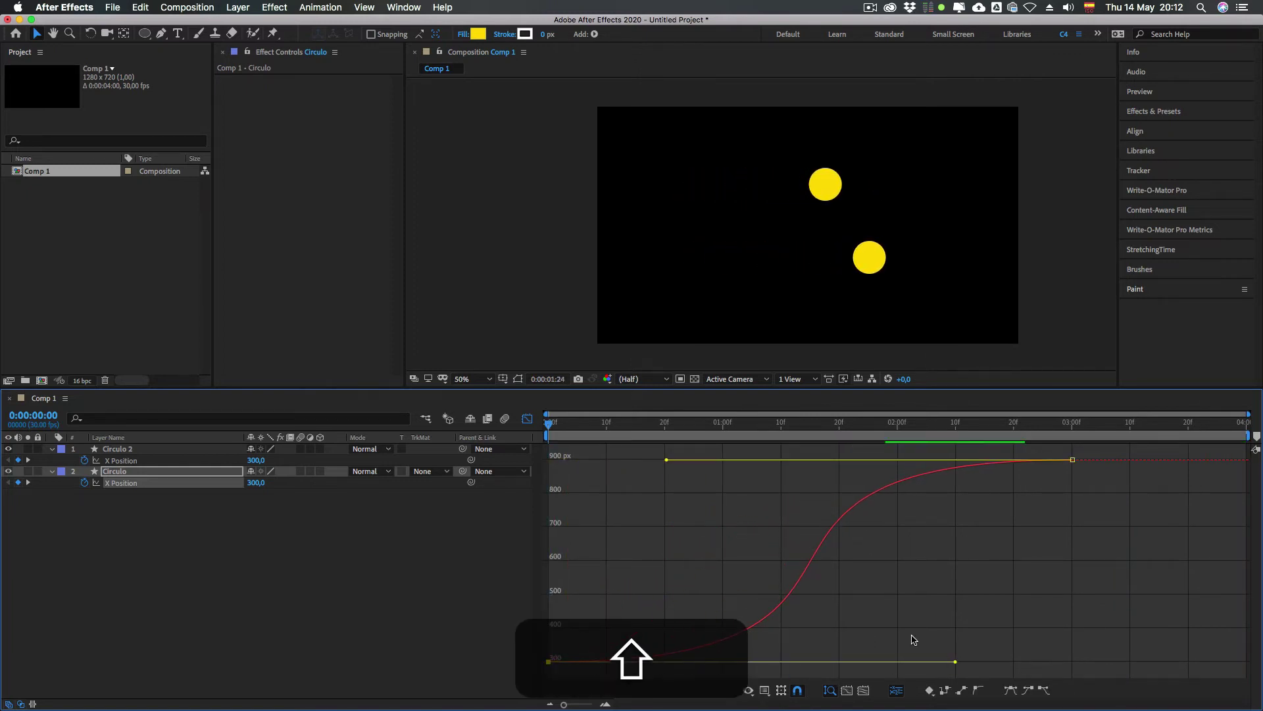
drag(667, 460, 783, 467)
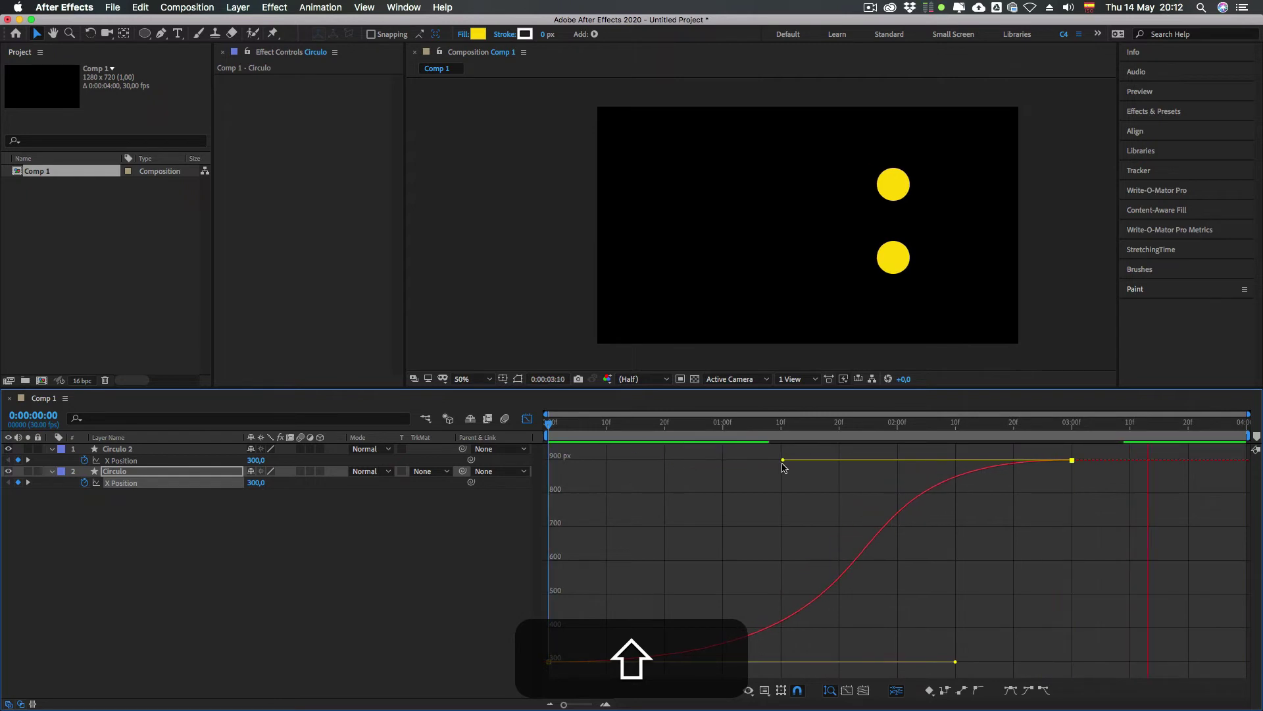
drag(955, 662, 899, 663)
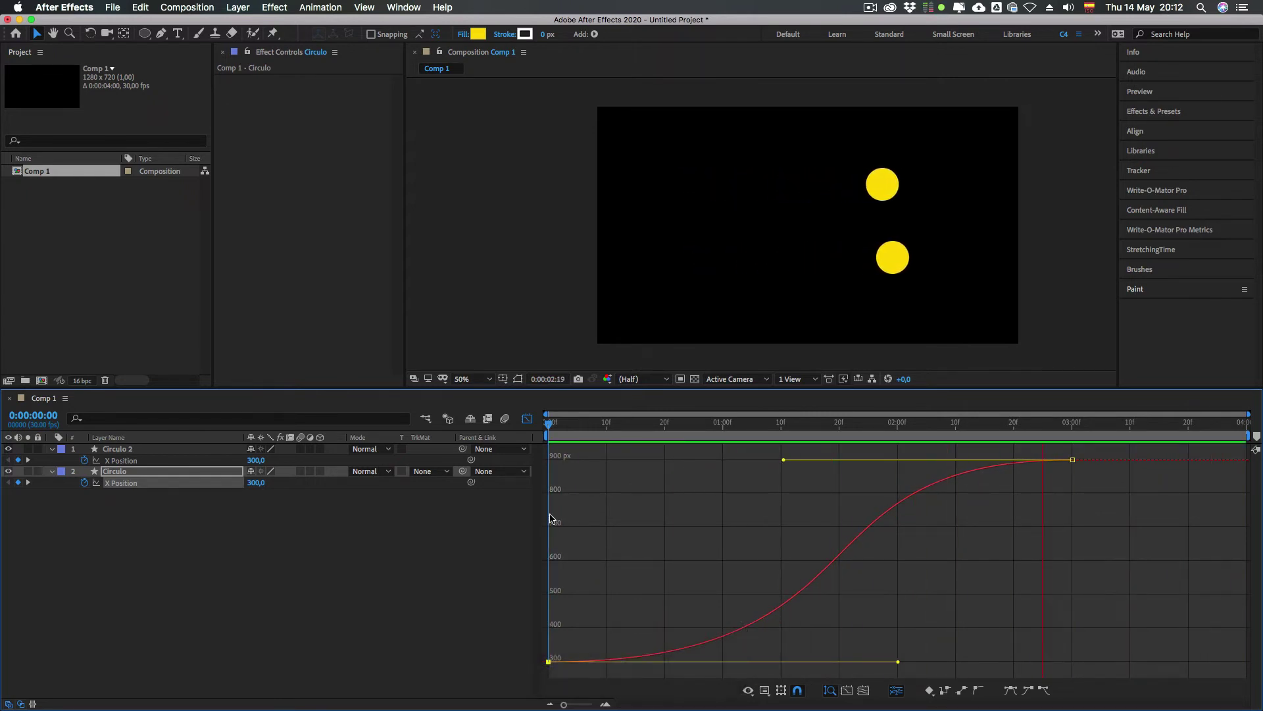
Step: Play both circles from 0:00:01:20, where the S-curve is steepest, and return the playhead to that frame
click(664, 635)
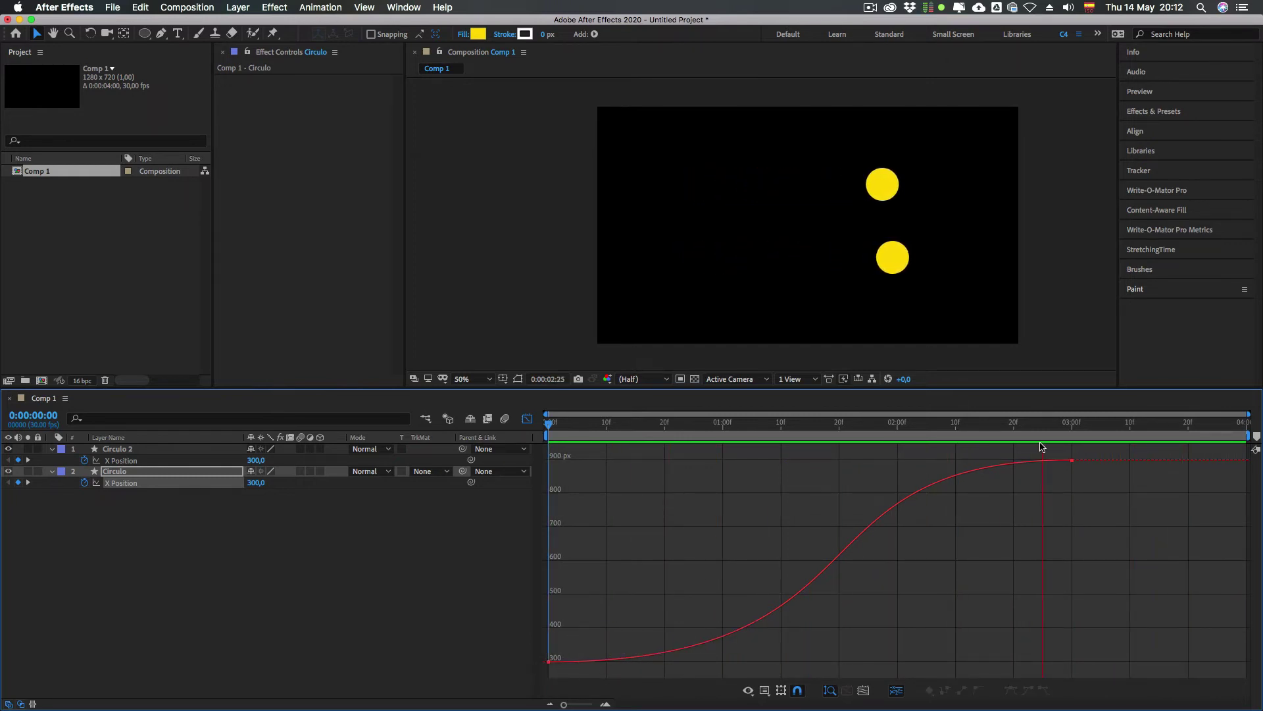
click(839, 422)
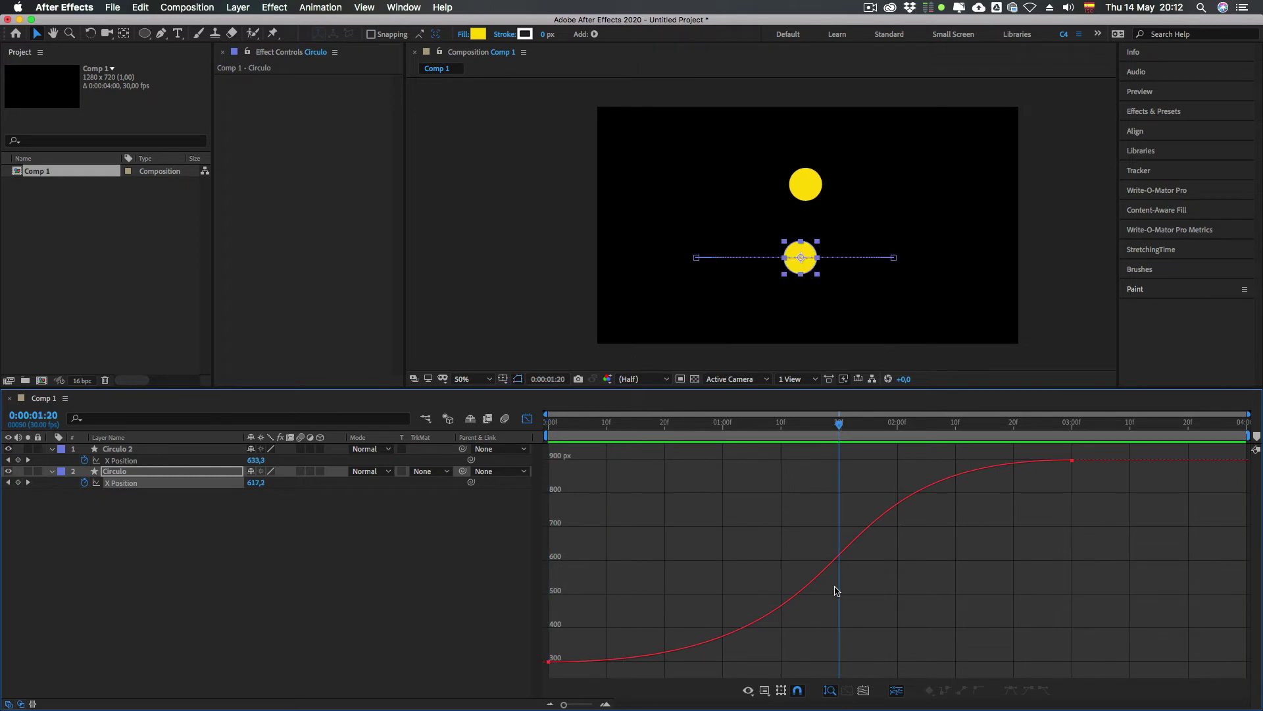
key(space)
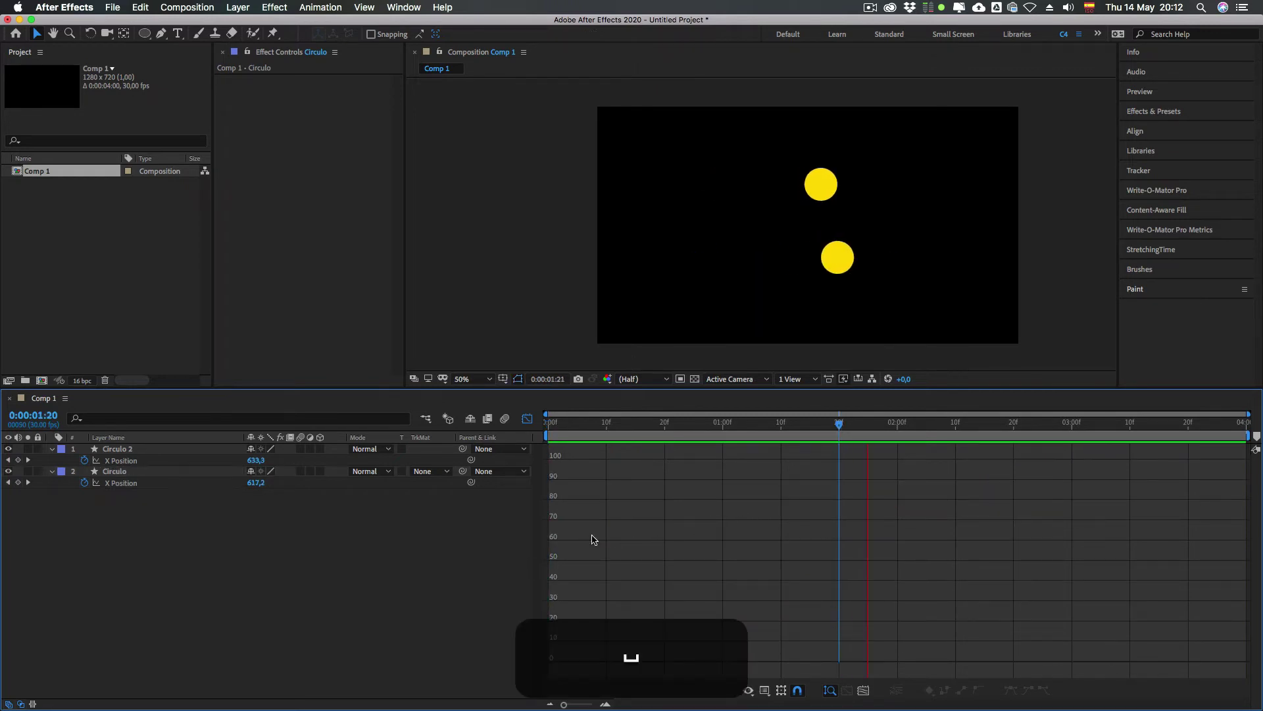
key(space)
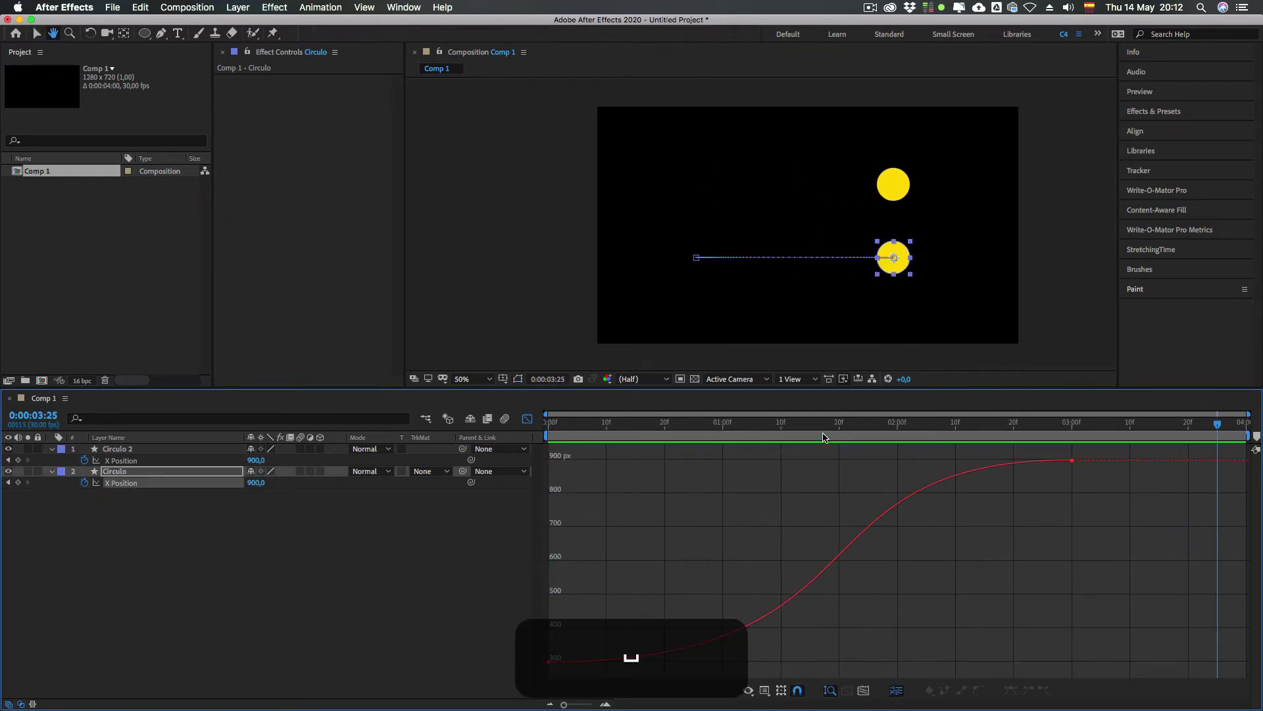
click(840, 423)
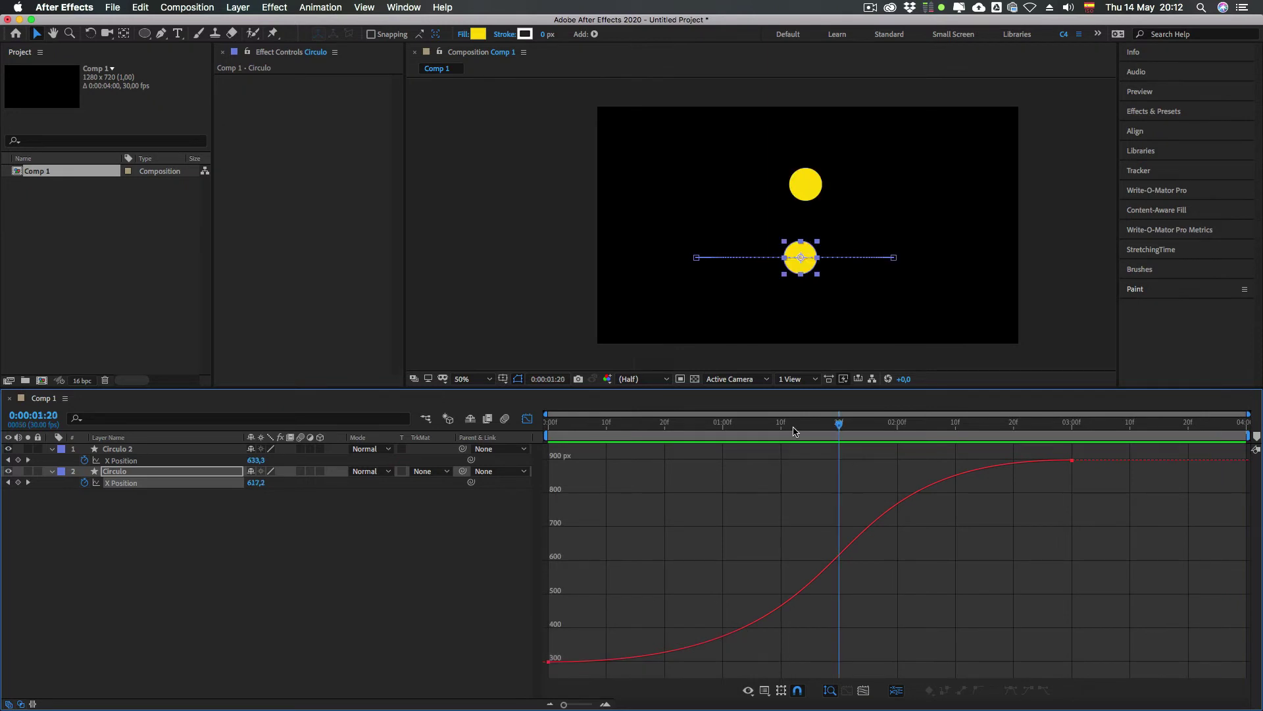
Step: Magnify the composition view to 100%, return to 0:00:00:00 and preview Circulo's S-curve movement beside Circulo 2
key(period)
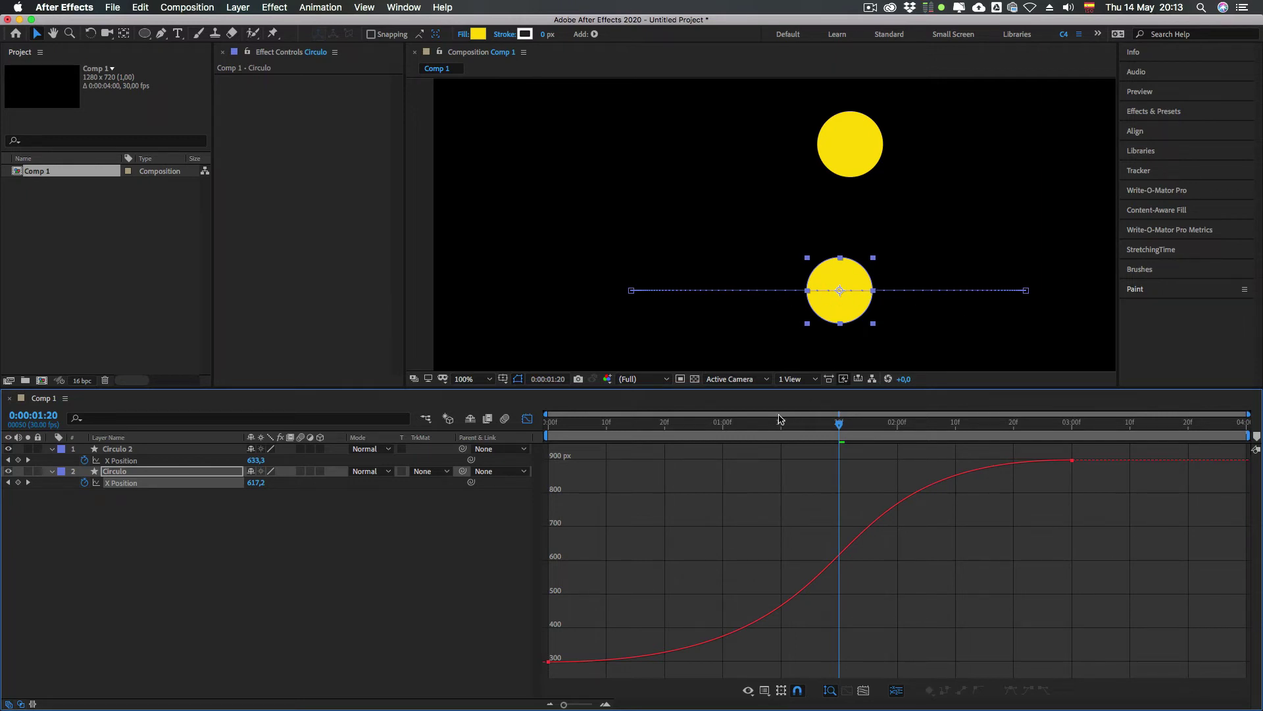
click(200, 522)
click(120, 487)
drag(837, 423, 549, 425)
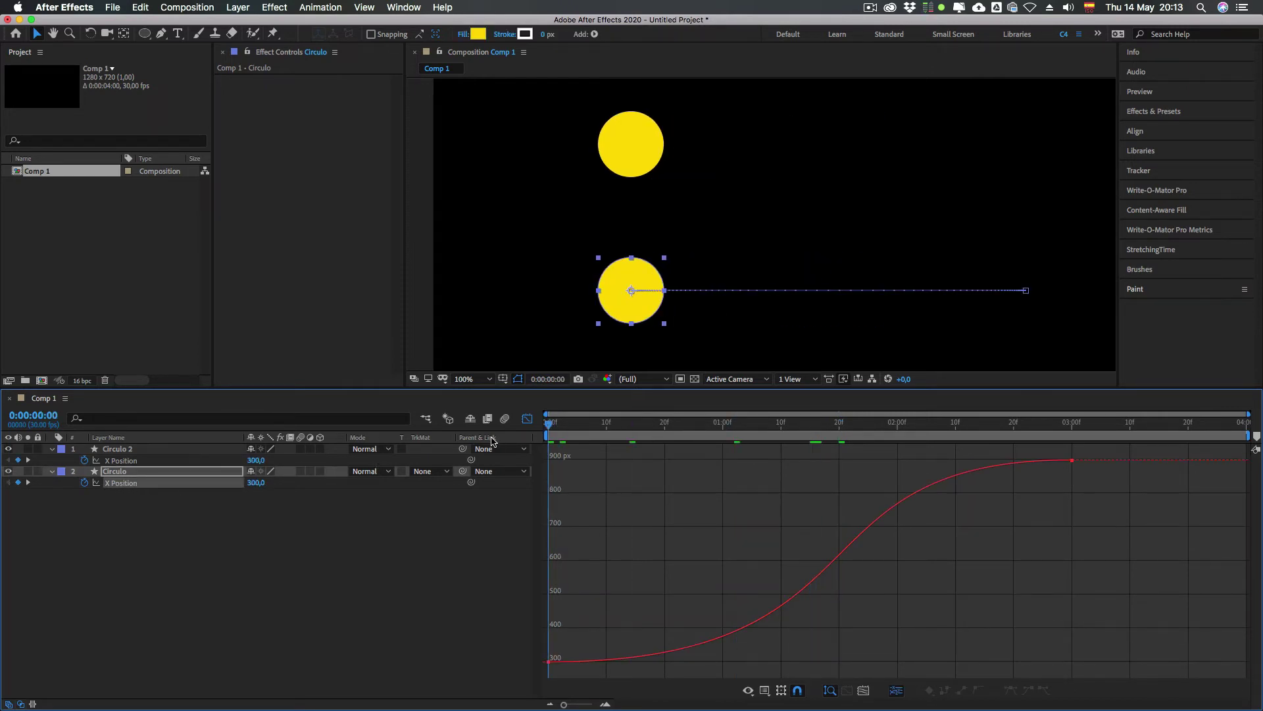
key(space)
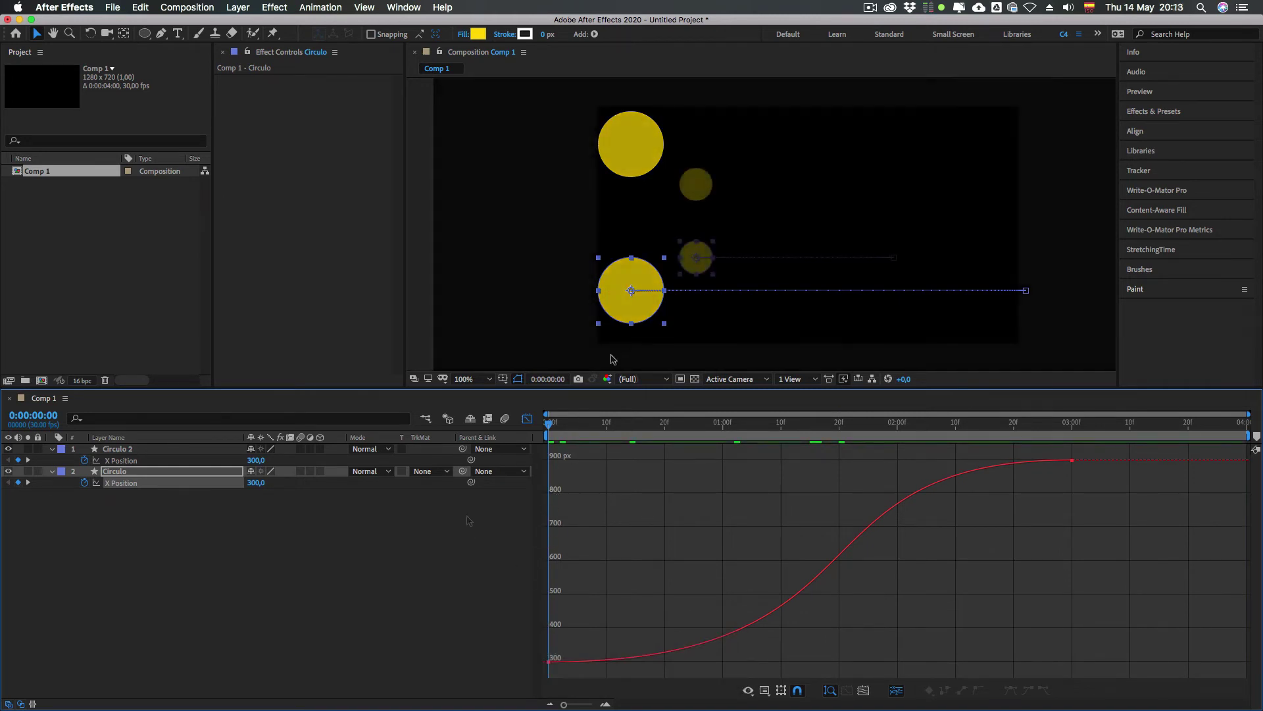
key(space)
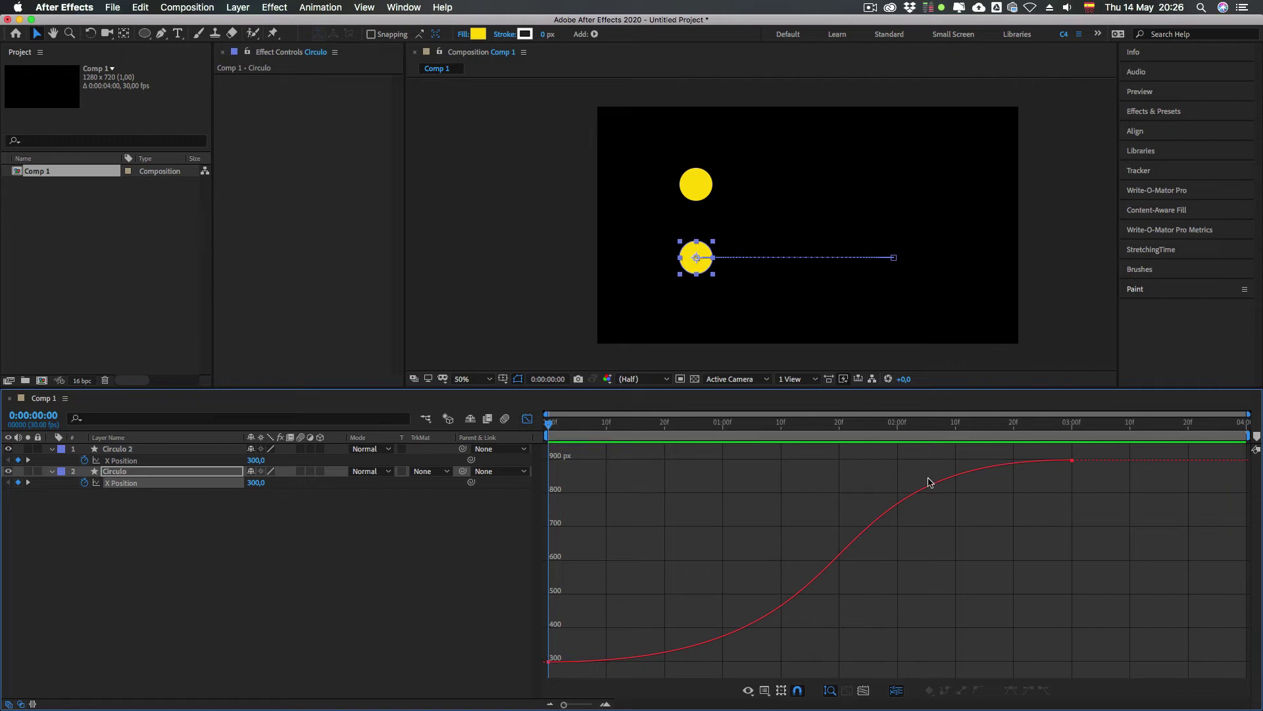
Step: View both layers' keyframes on the layer-bar timeline, and return to Circulo's X Position curve in the Graph Editor
click(519, 418)
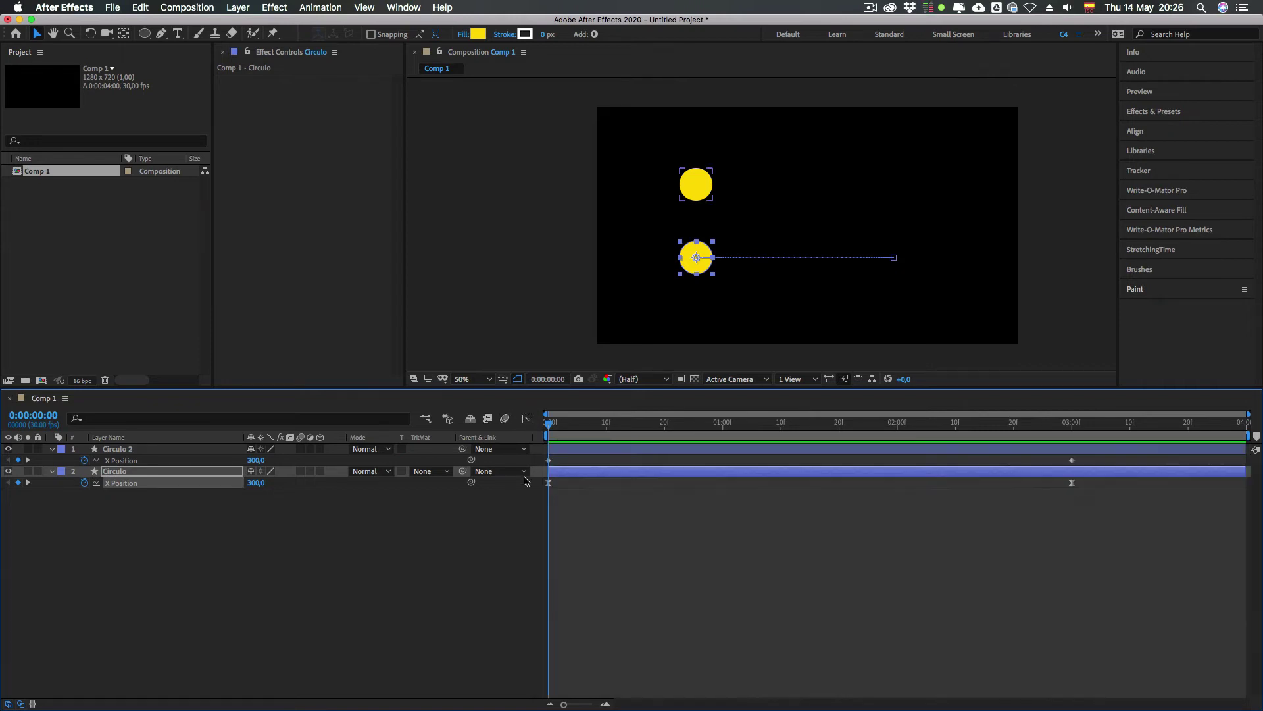
click(521, 542)
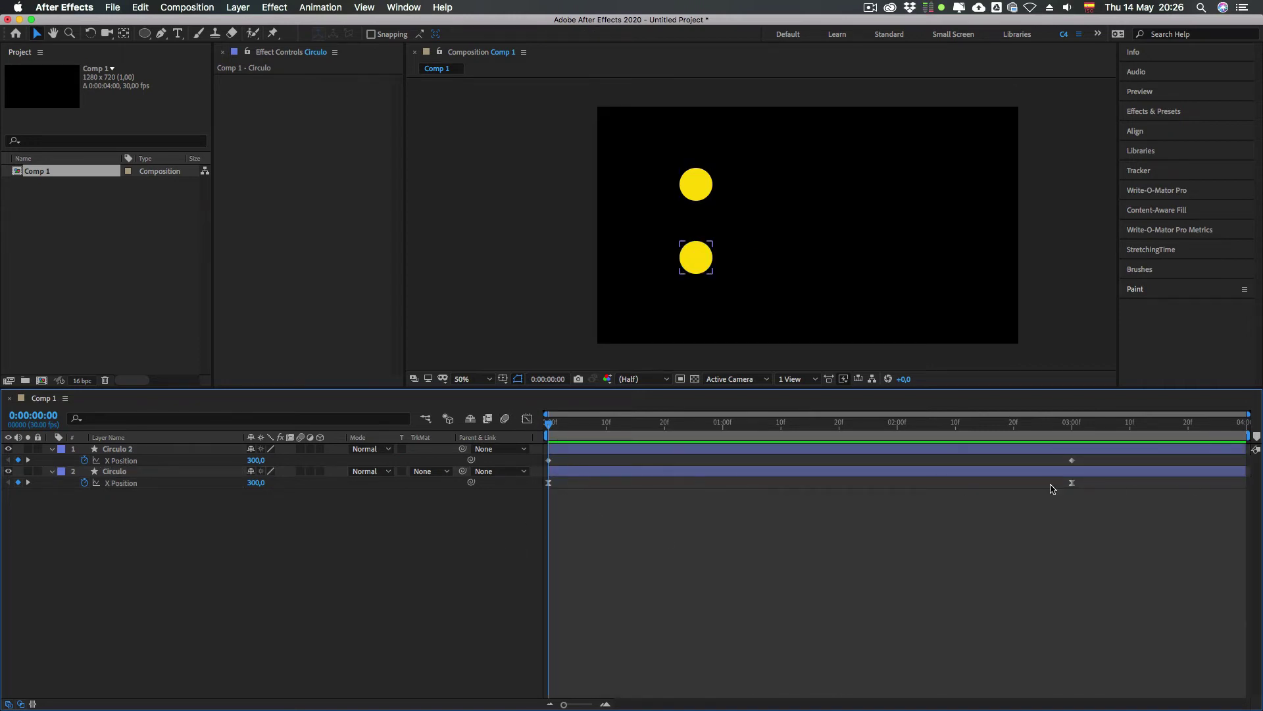
click(527, 418)
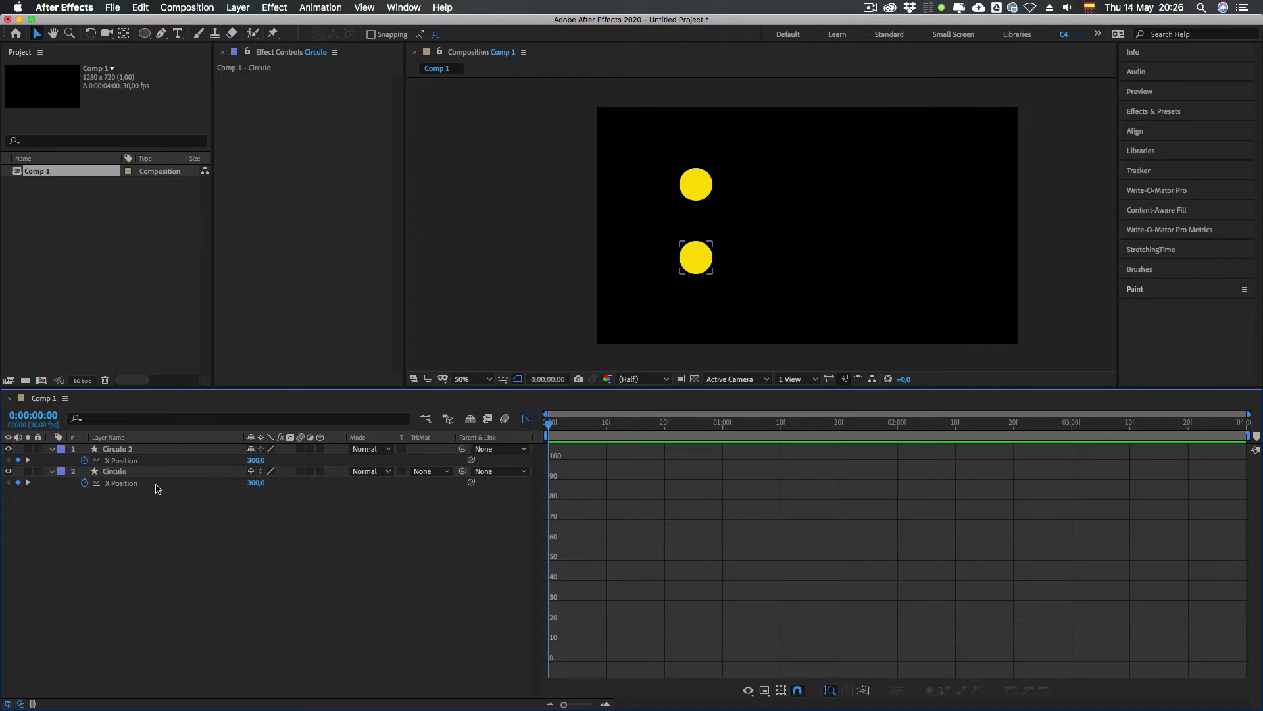
click(134, 483)
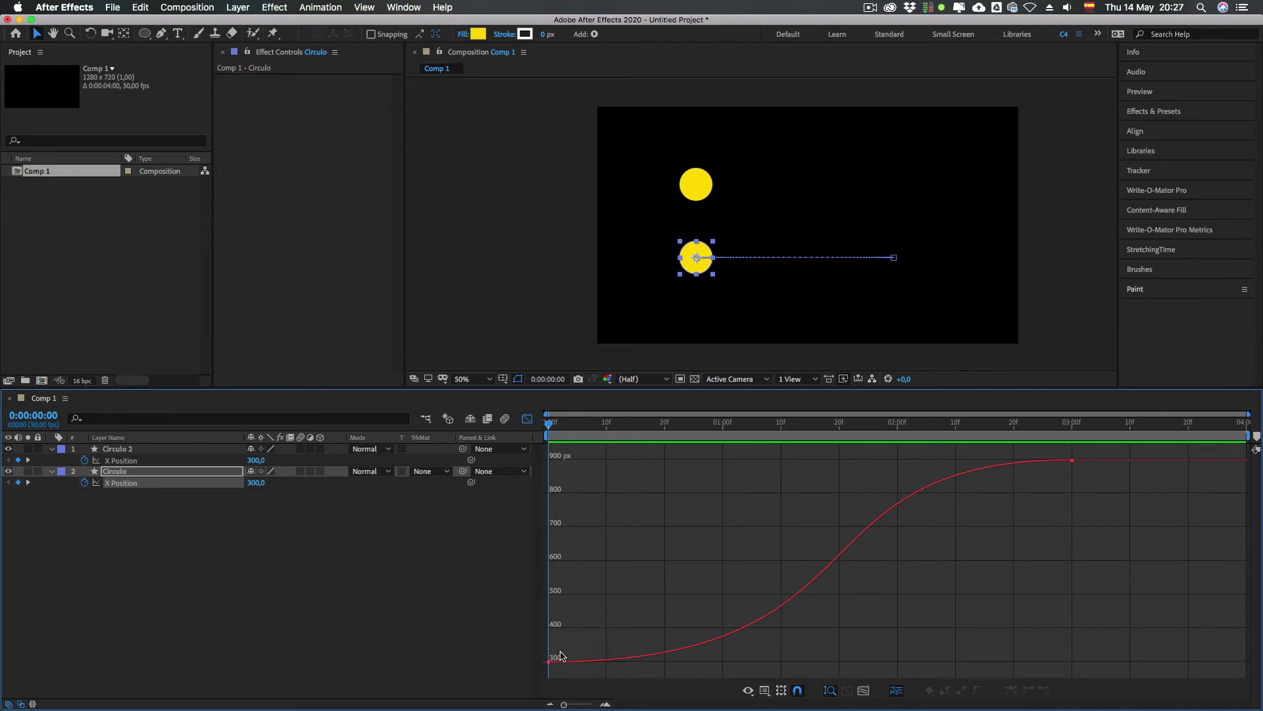
Step: Show the Bezier handles of Circulo's start and end keyframes on the value graph, and deselect them
drag(561, 656, 535, 678)
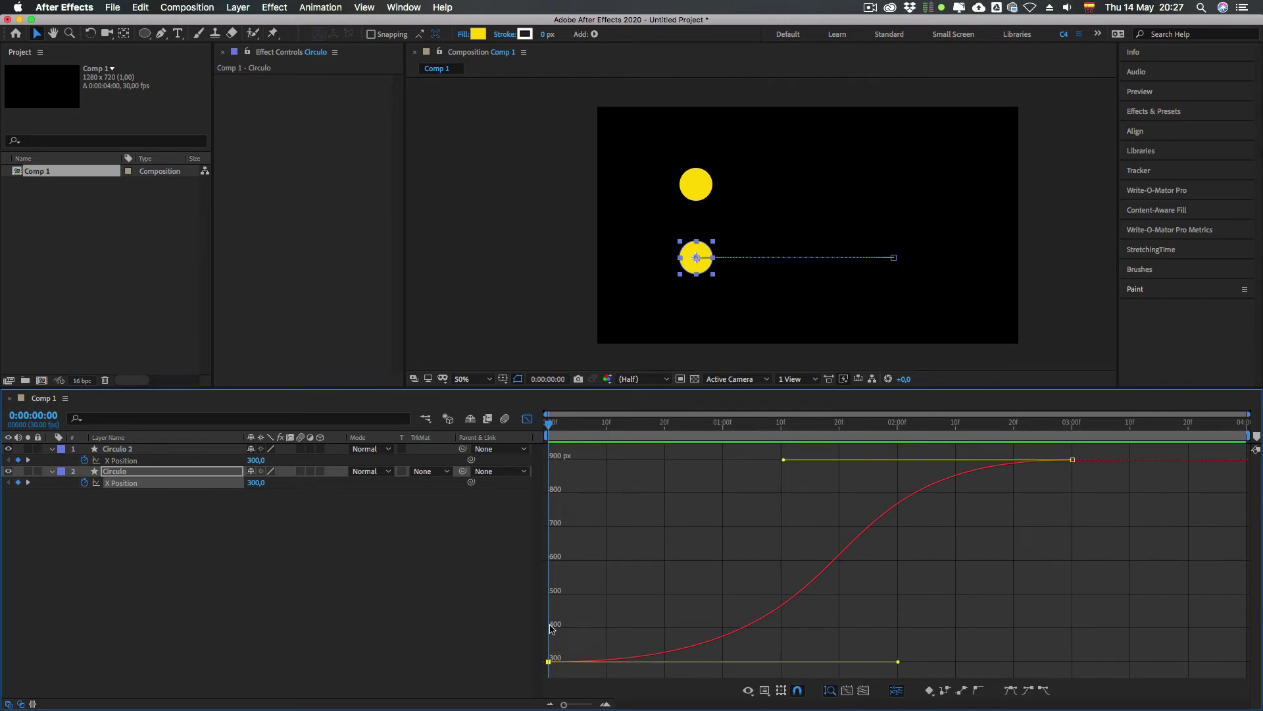
click(1071, 460)
click(683, 506)
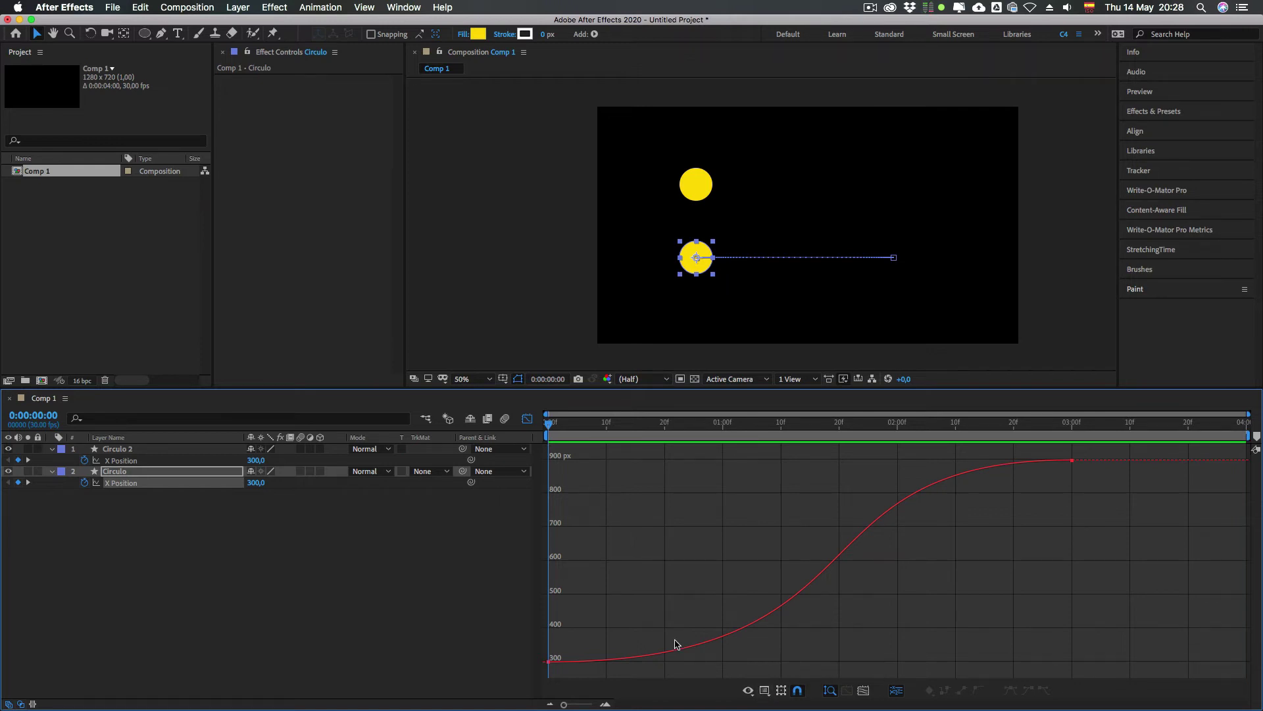
Step: Switch the Graph Editor to the speed graph and place the playhead at the curve's peak, at 0:00:01:20
click(765, 691)
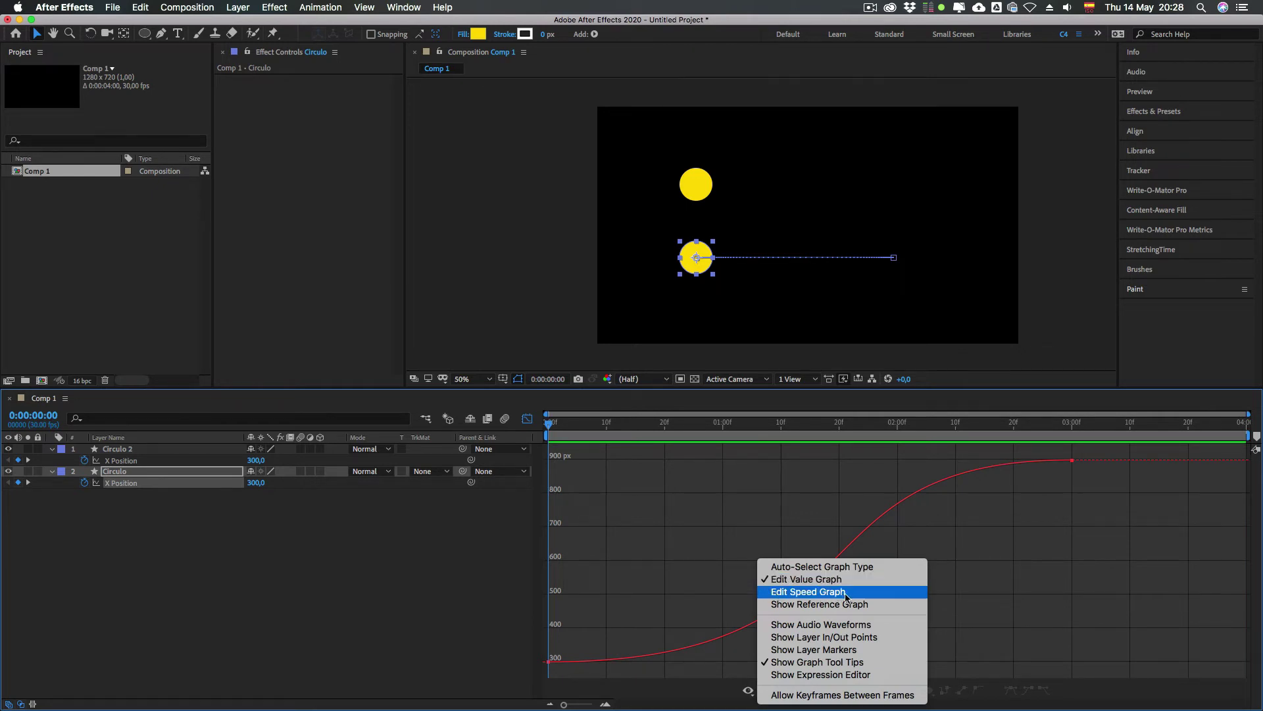
click(767, 591)
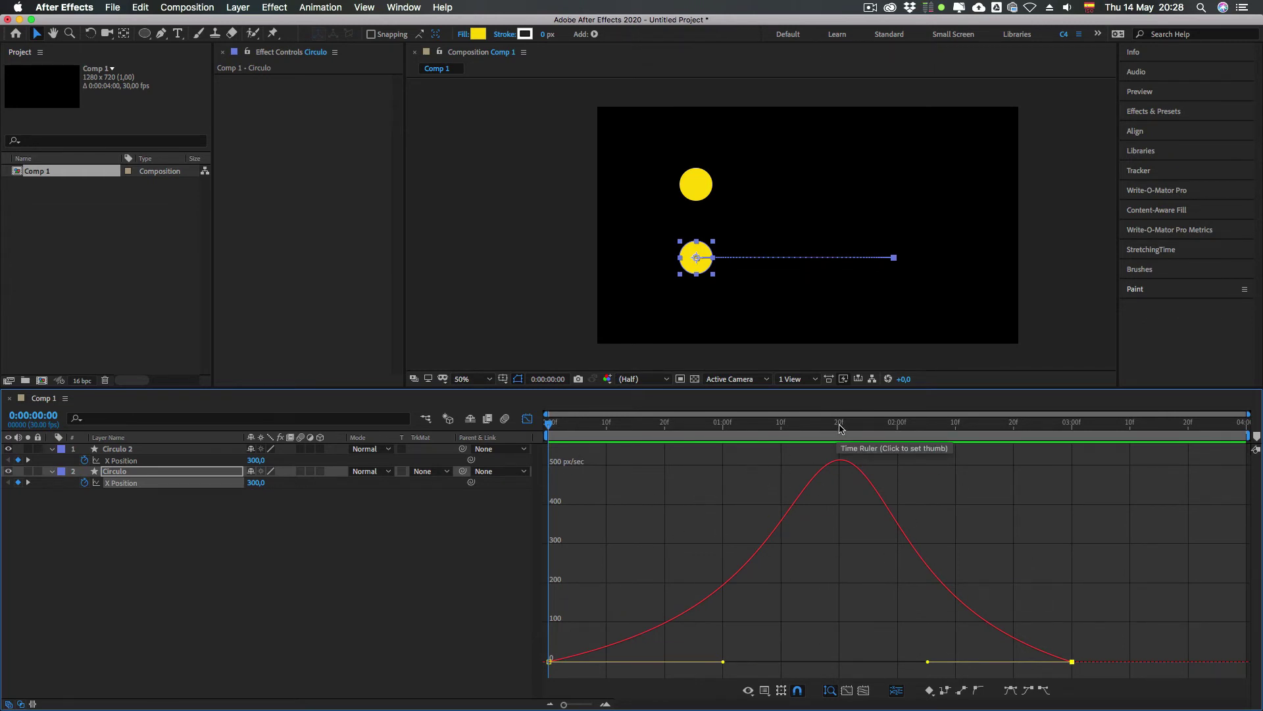
mouse_move(840, 428)
mouse_down()
mouse_move(945, 431)
mouse_move(674, 437)
mouse_move(839, 435)
mouse_up()
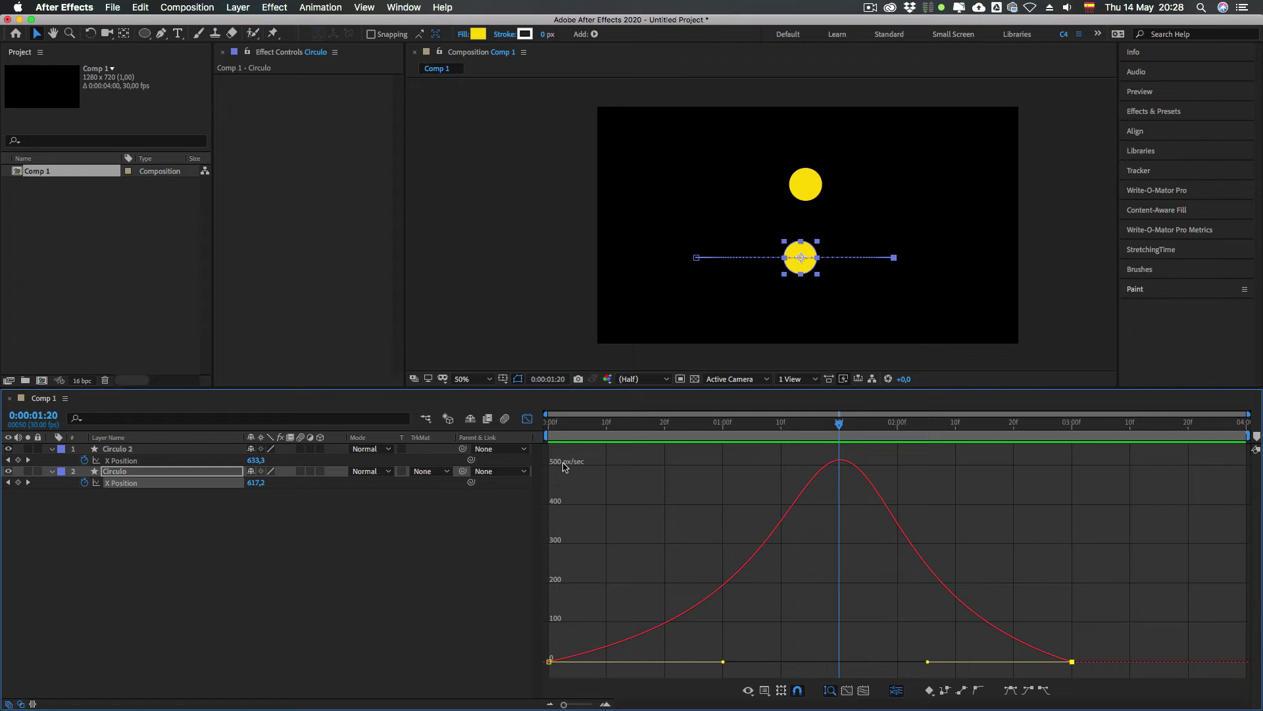
drag(838, 426, 839, 498)
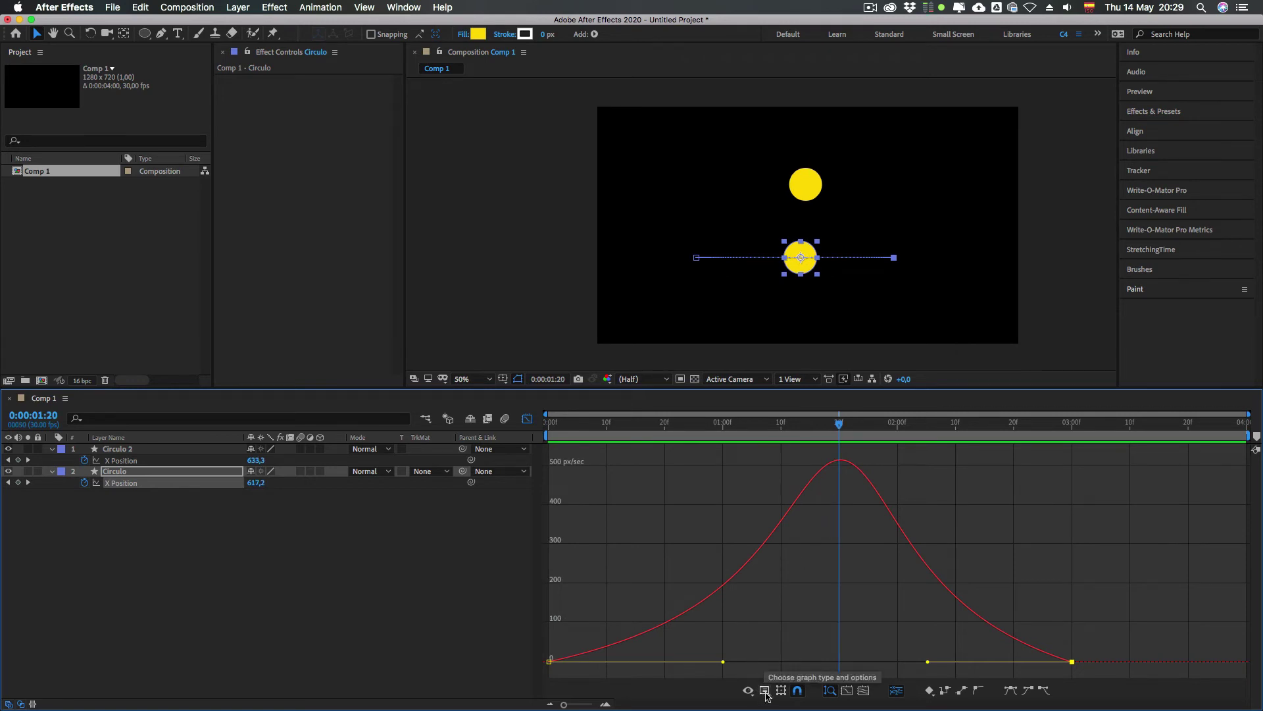
Step: Compare Circulo's X Position value graph with its speed graph, finishing on the speed graph
click(764, 693)
click(776, 579)
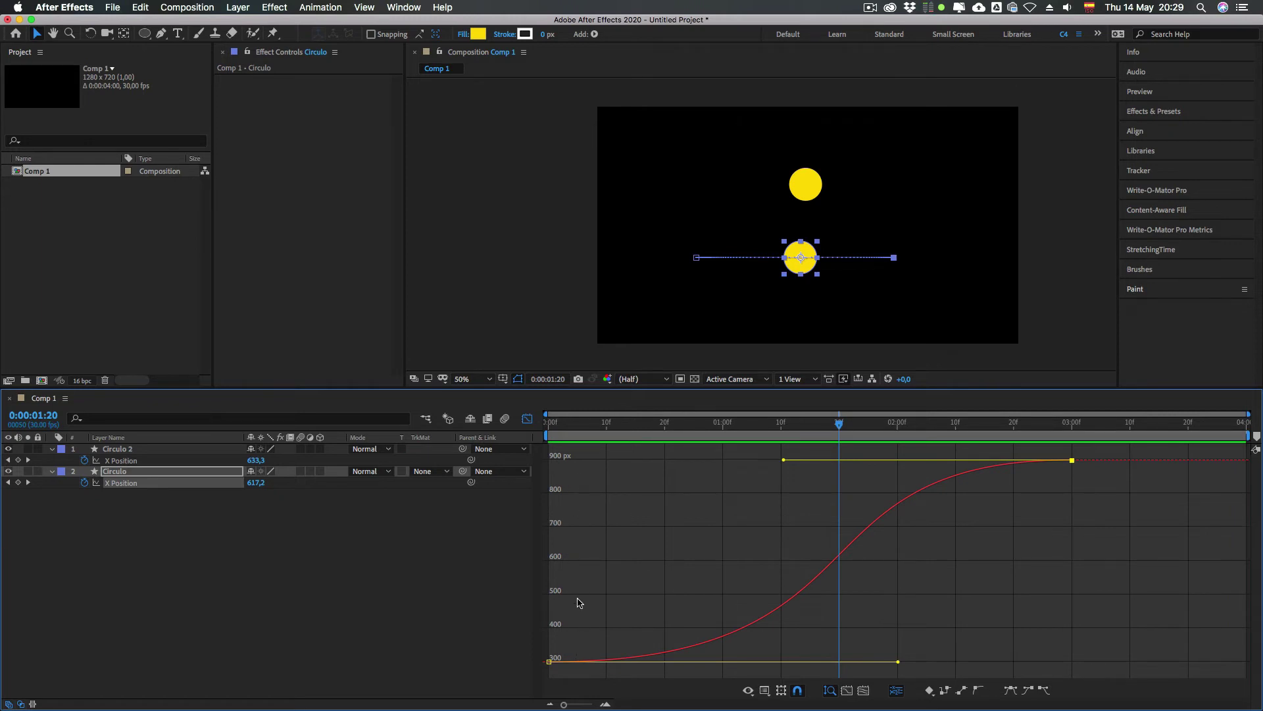
click(764, 691)
click(758, 590)
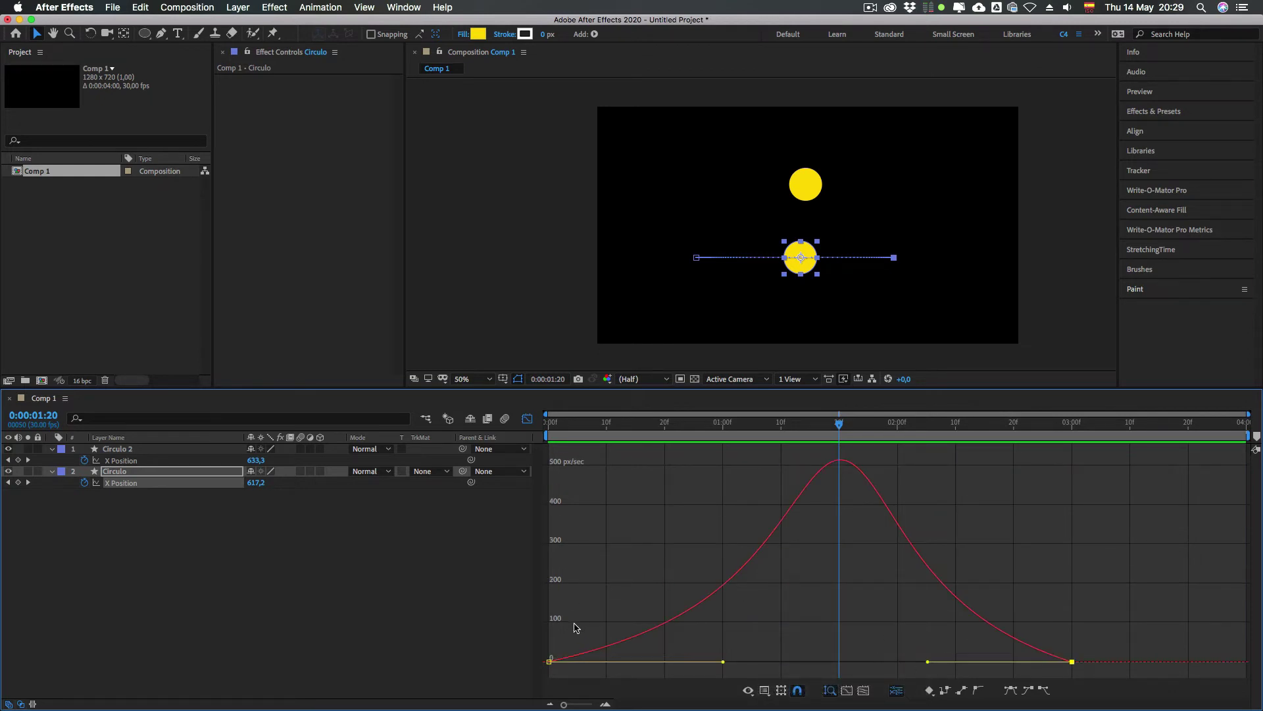
Step: Select Circulo's start keyframe on the speed graph and scrub to 0:00:01:19 to examine the acceleration
drag(583, 625, 546, 671)
drag(570, 434, 828, 488)
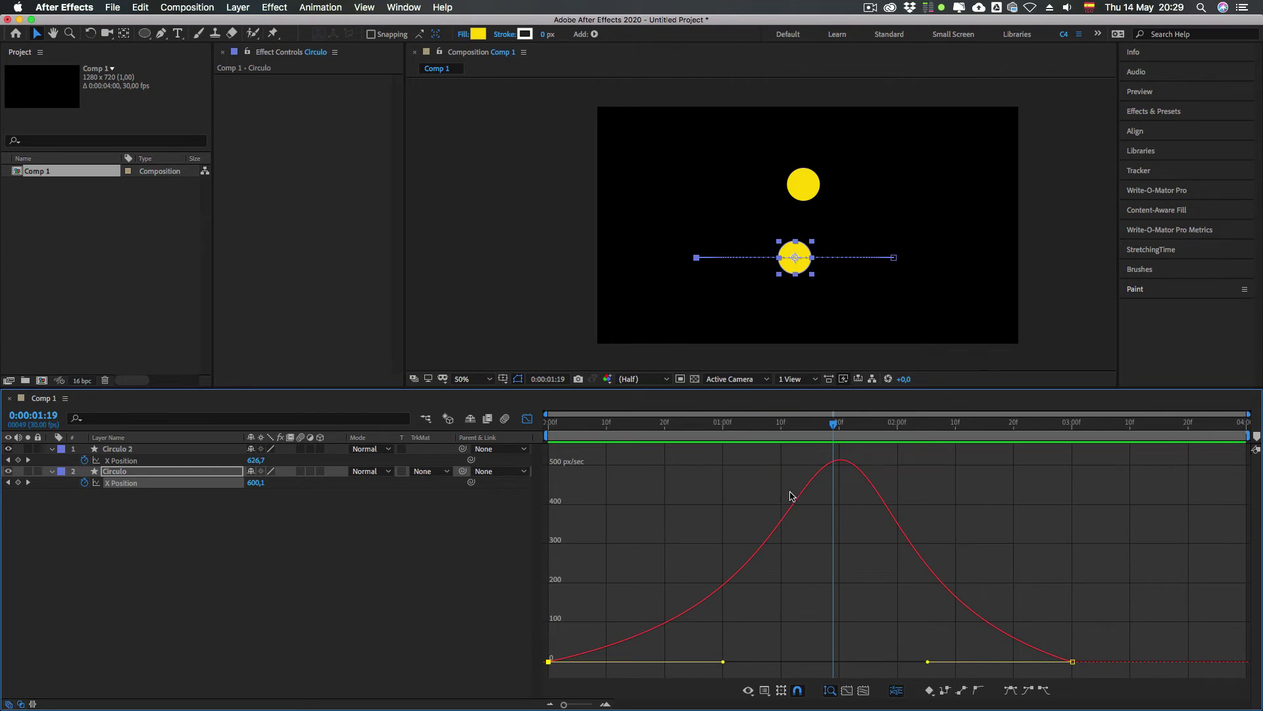
click(875, 487)
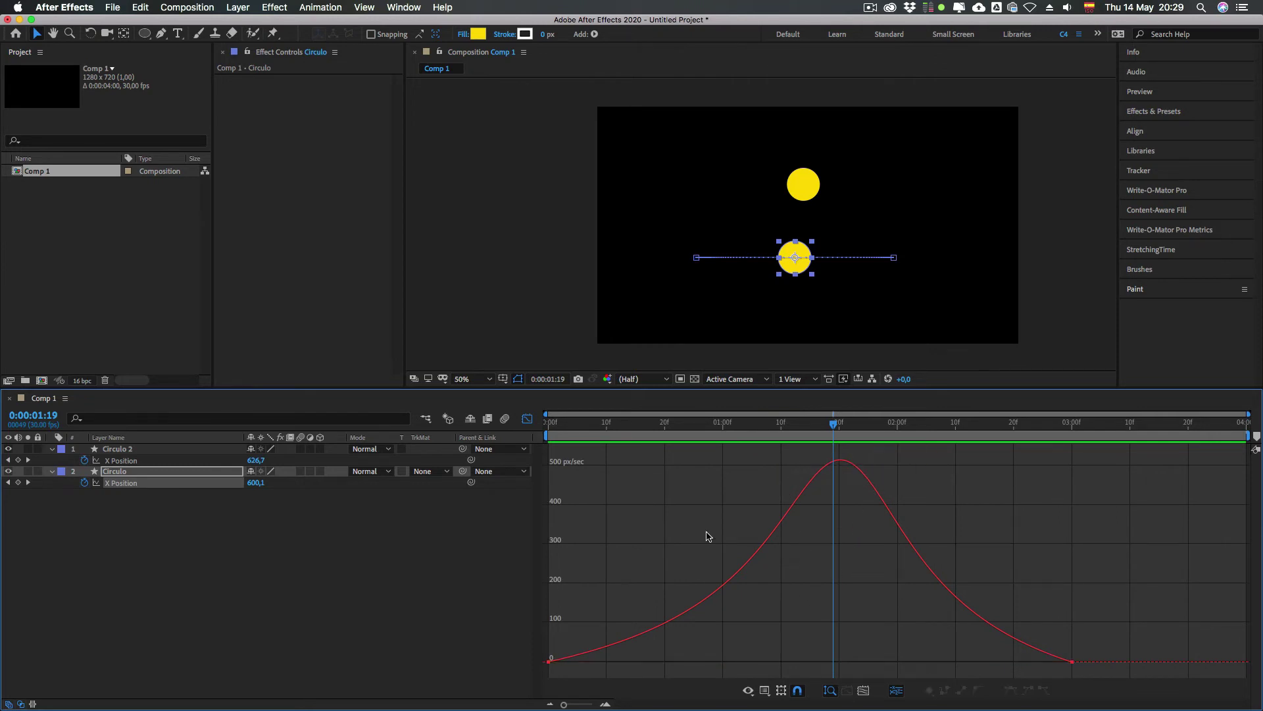
Step: Retract Circulo's start speed handle, extend the end handle back to about 0:00:01:15, and preview the fast-start movement from 0:00:00:00
drag(678, 528, 599, 664)
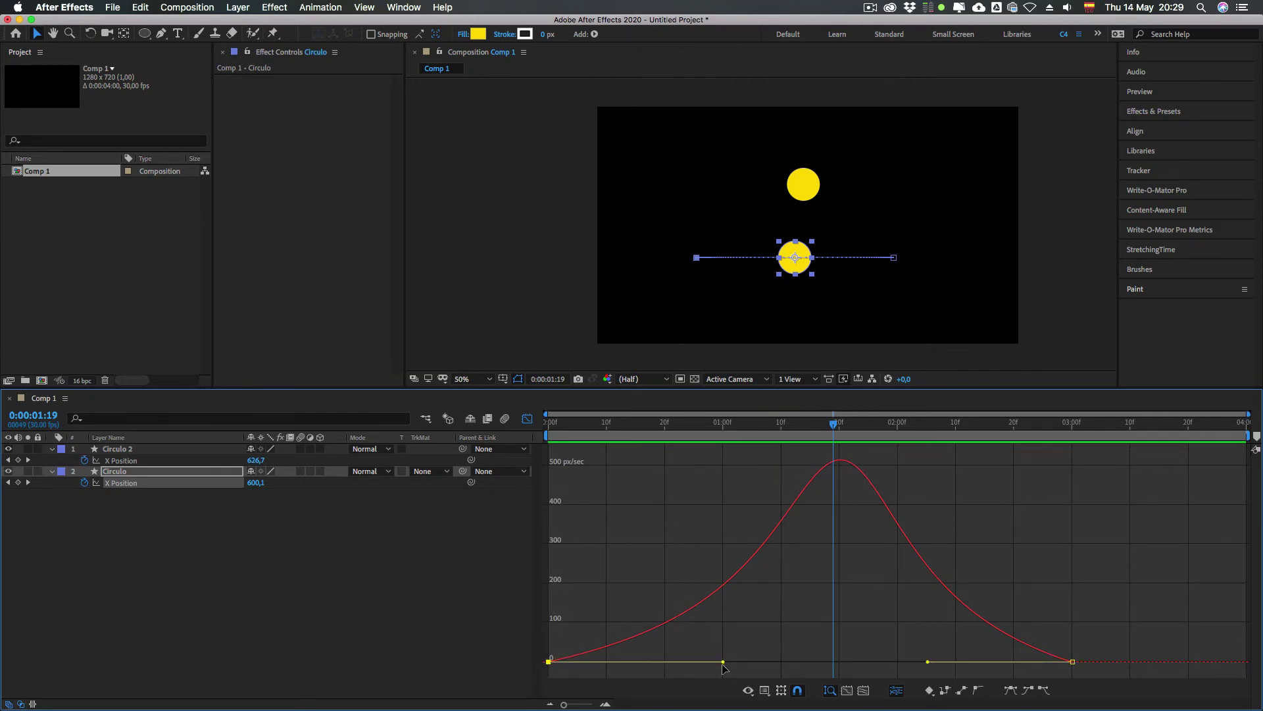
drag(722, 663, 555, 666)
drag(927, 663, 810, 662)
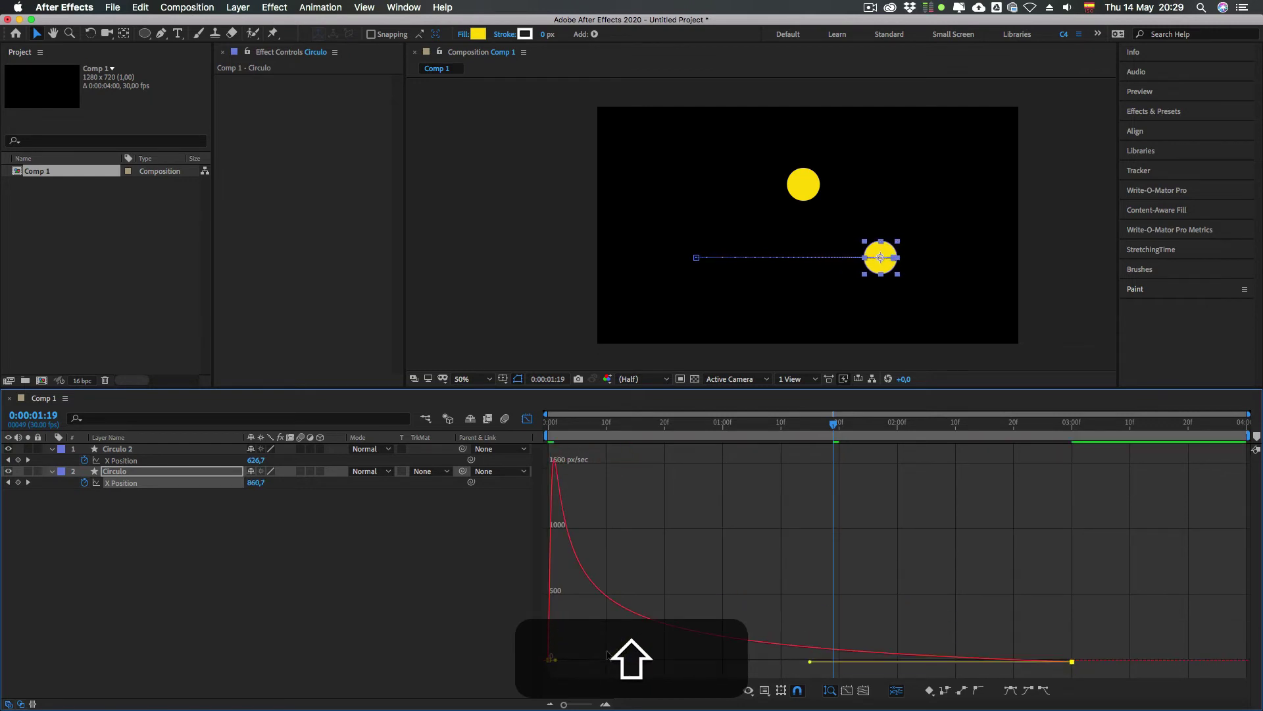
drag(614, 424, 533, 433)
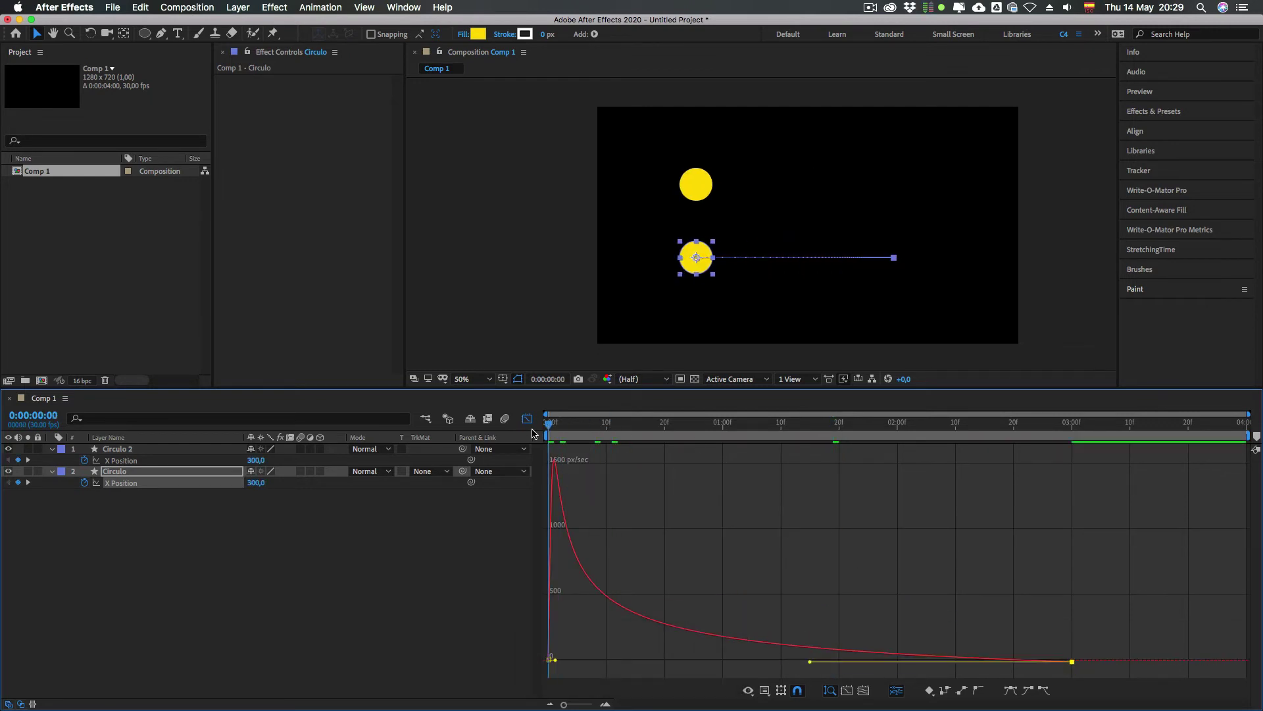
key(space)
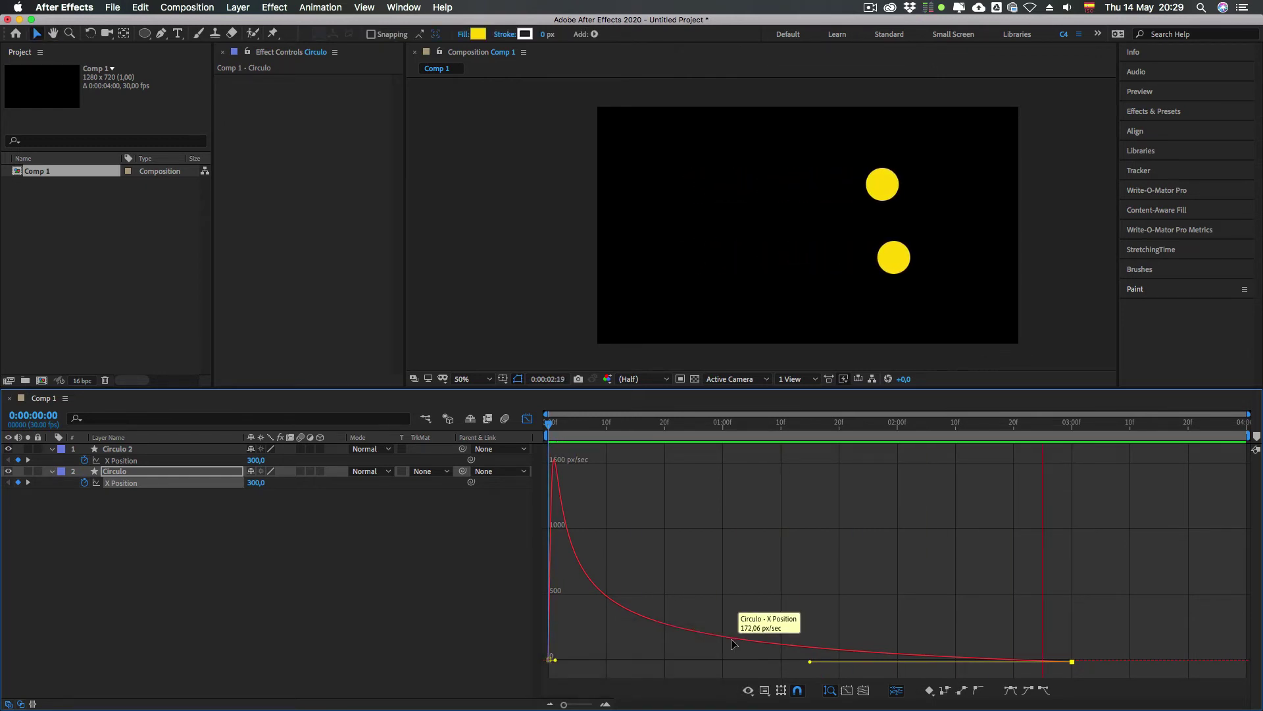
key(space)
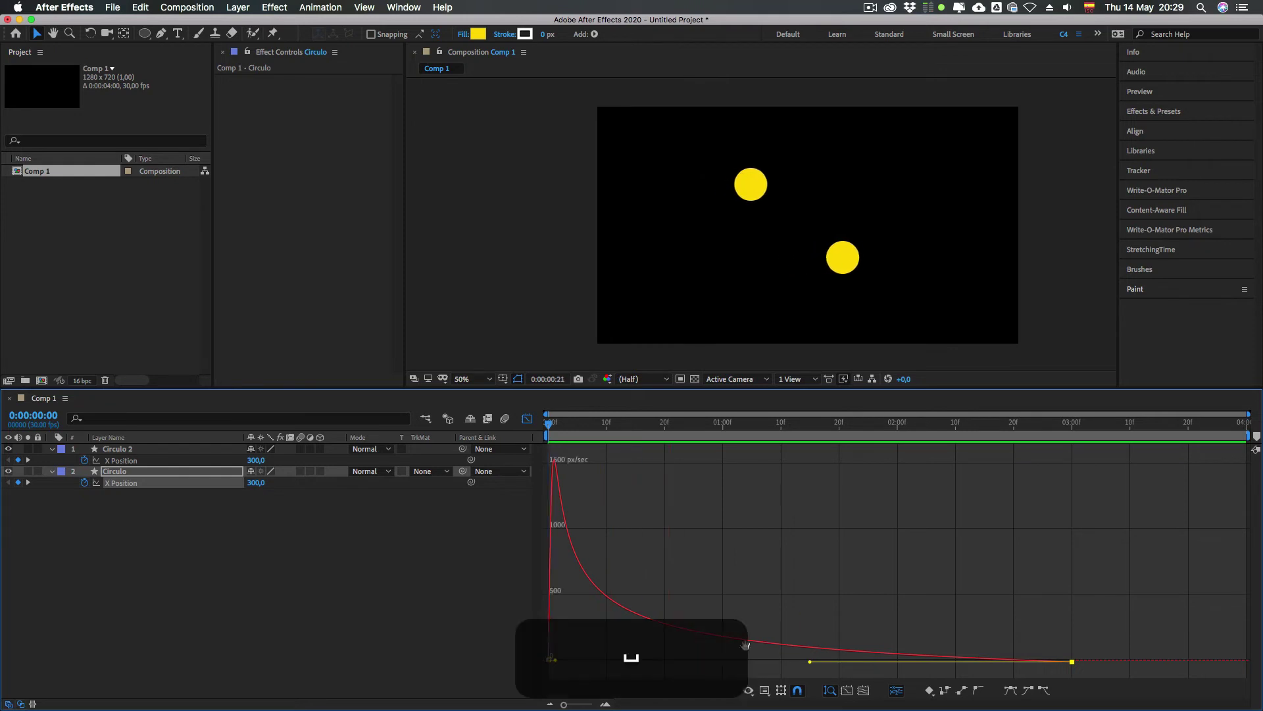
Step: Retract Circulo's end speed handle to its keyframe, extend the start handle to about 0:00:01:15, and preview the slow-start movement
drag(811, 662, 1096, 672)
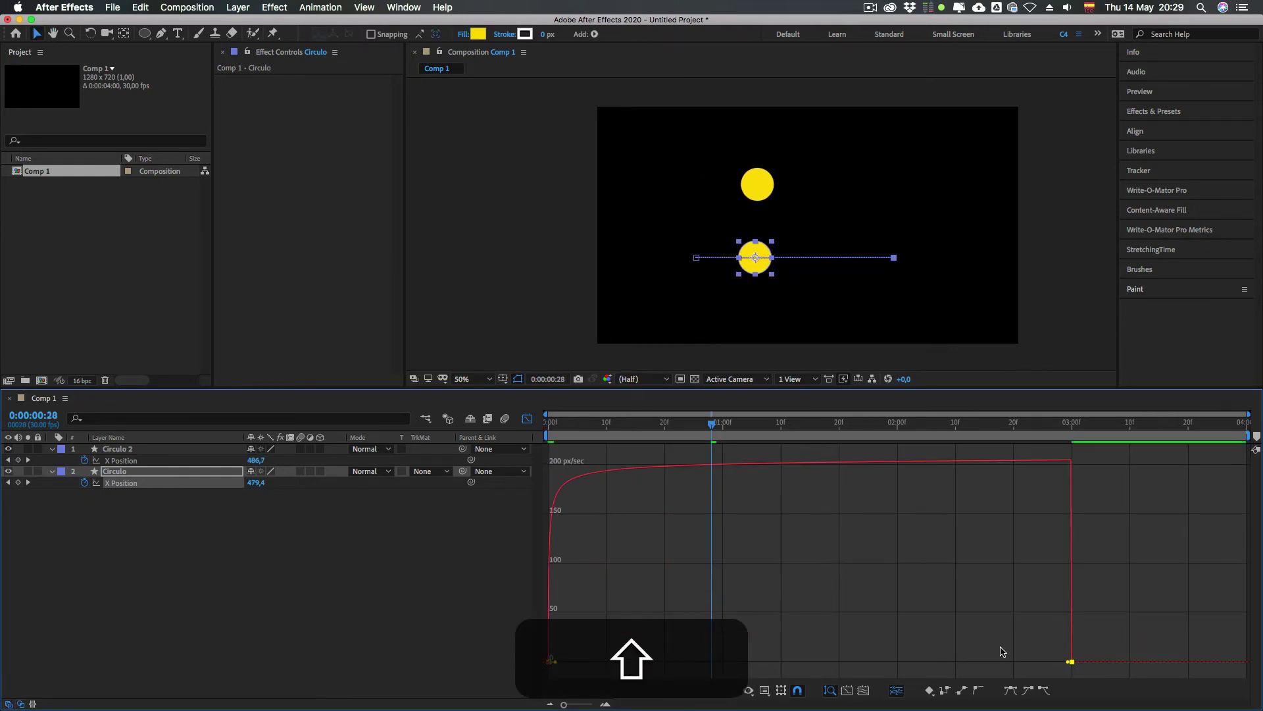
drag(556, 665, 1000, 662)
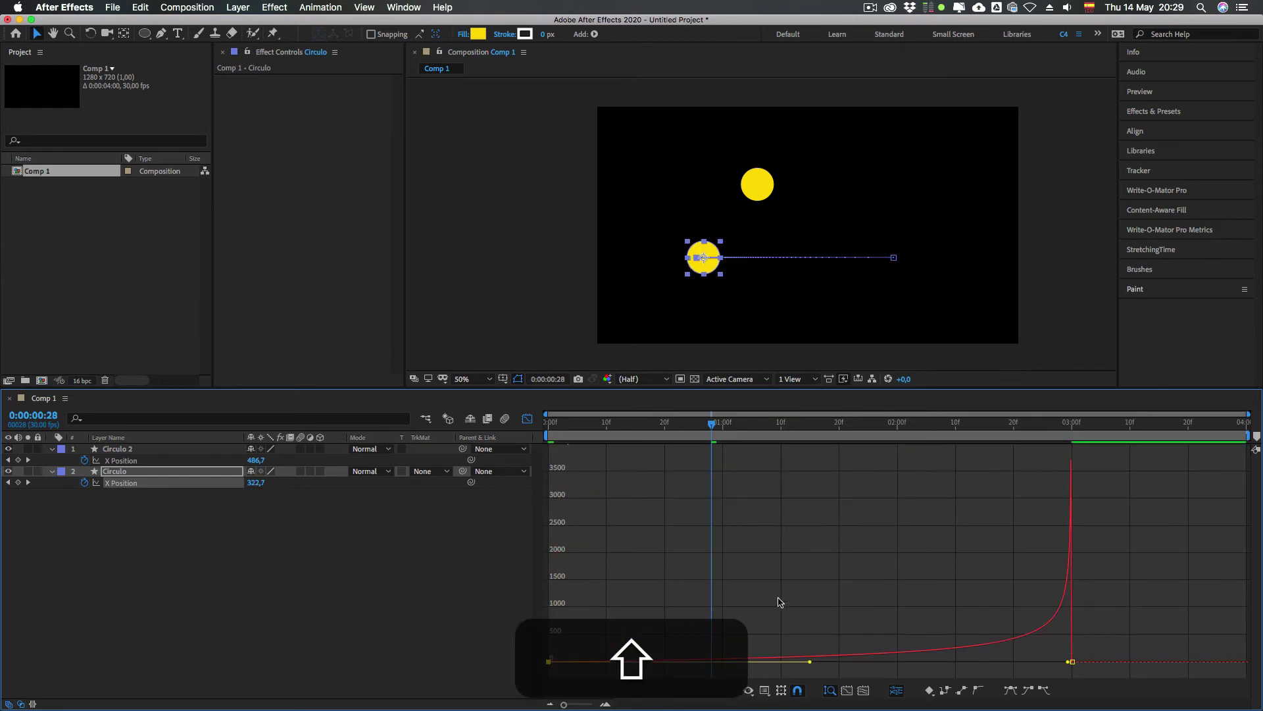
key(space)
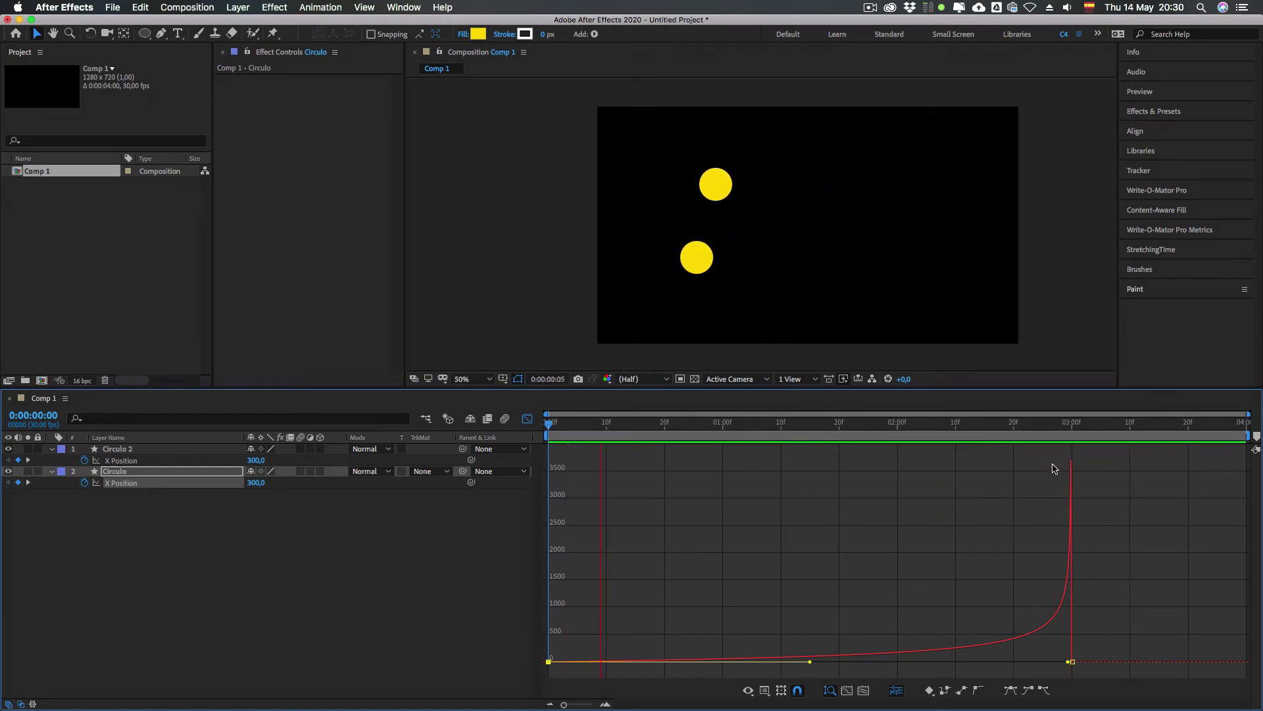
Step: Shape Circulo's speed into a bell curve with handles at about 0:00:00:20 and 0:00:02:10, and preview both circles
drag(802, 666, 668, 676)
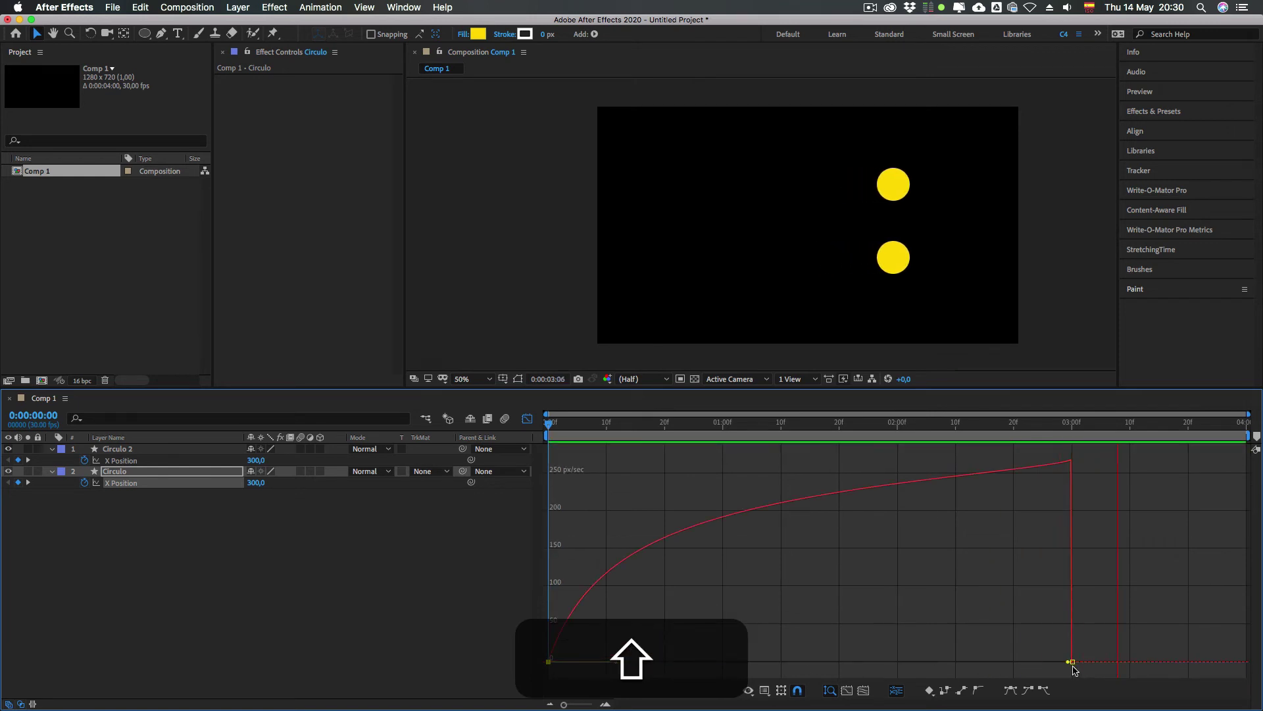
drag(1068, 663, 946, 669)
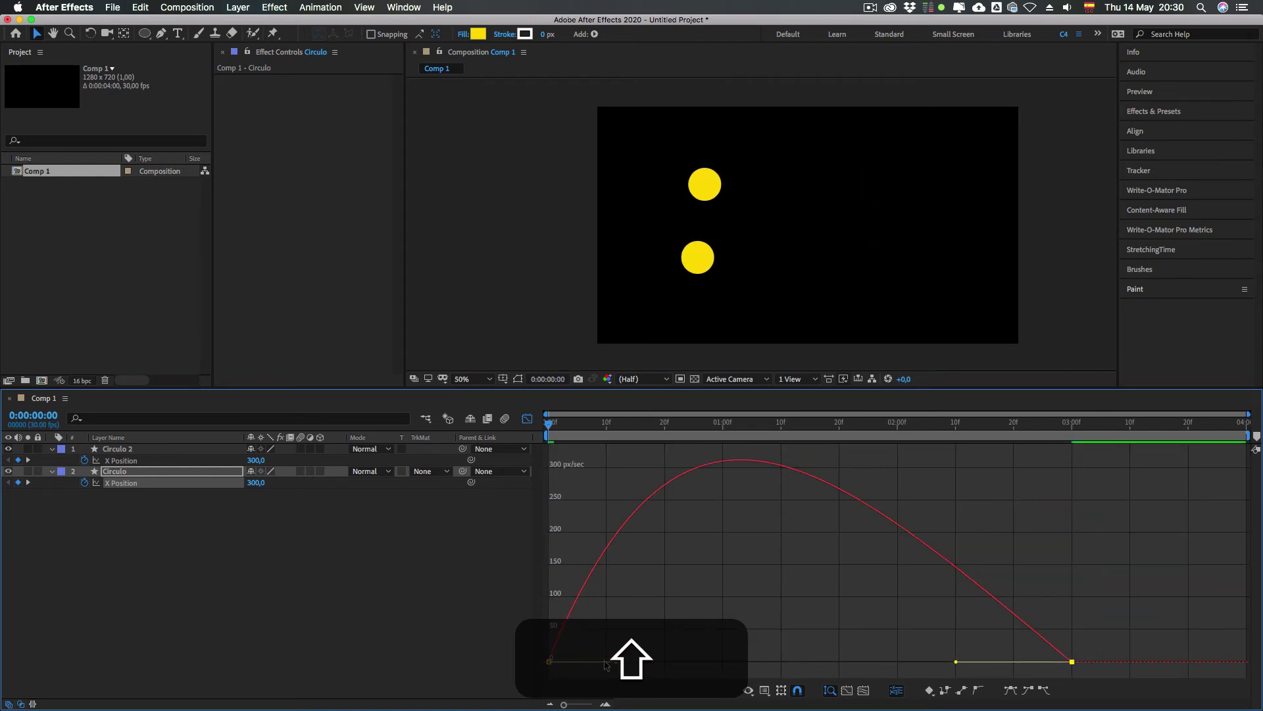
drag(626, 663, 666, 661)
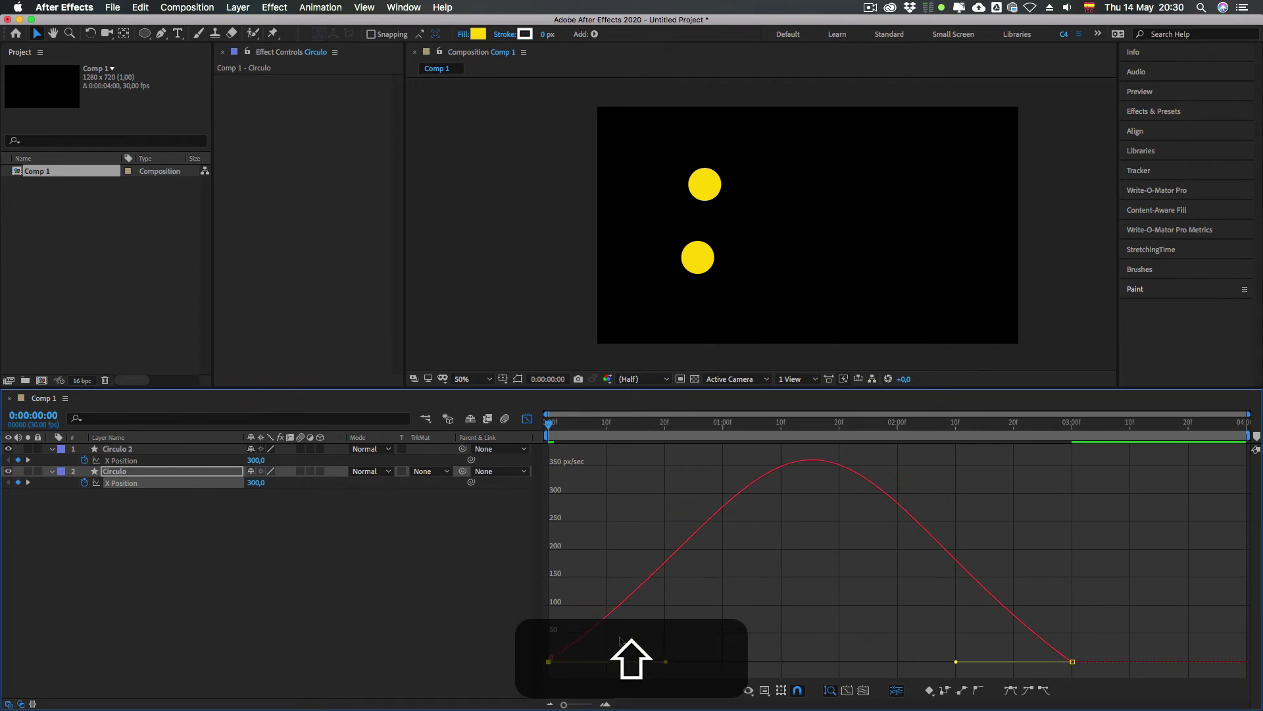
key(space)
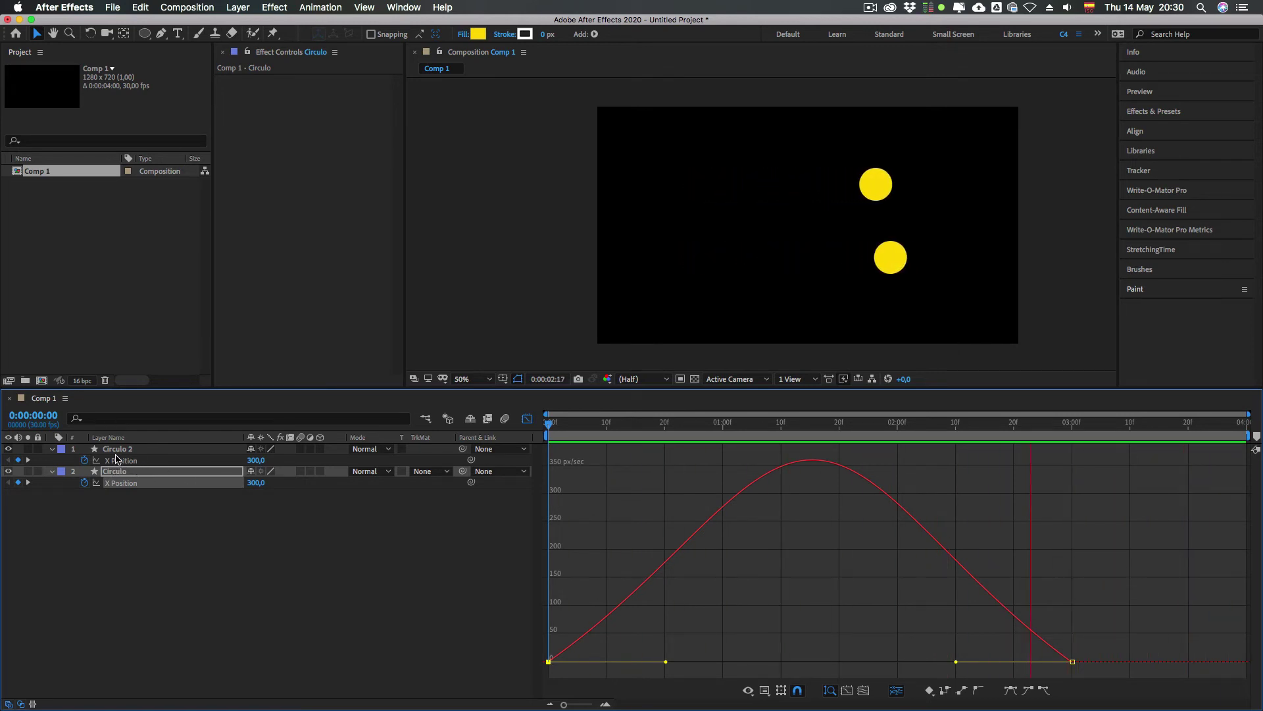
Step: Compare the speed graphs of Circulo 2 and Circulo, and switch the graph editor to the value graph
click(120, 451)
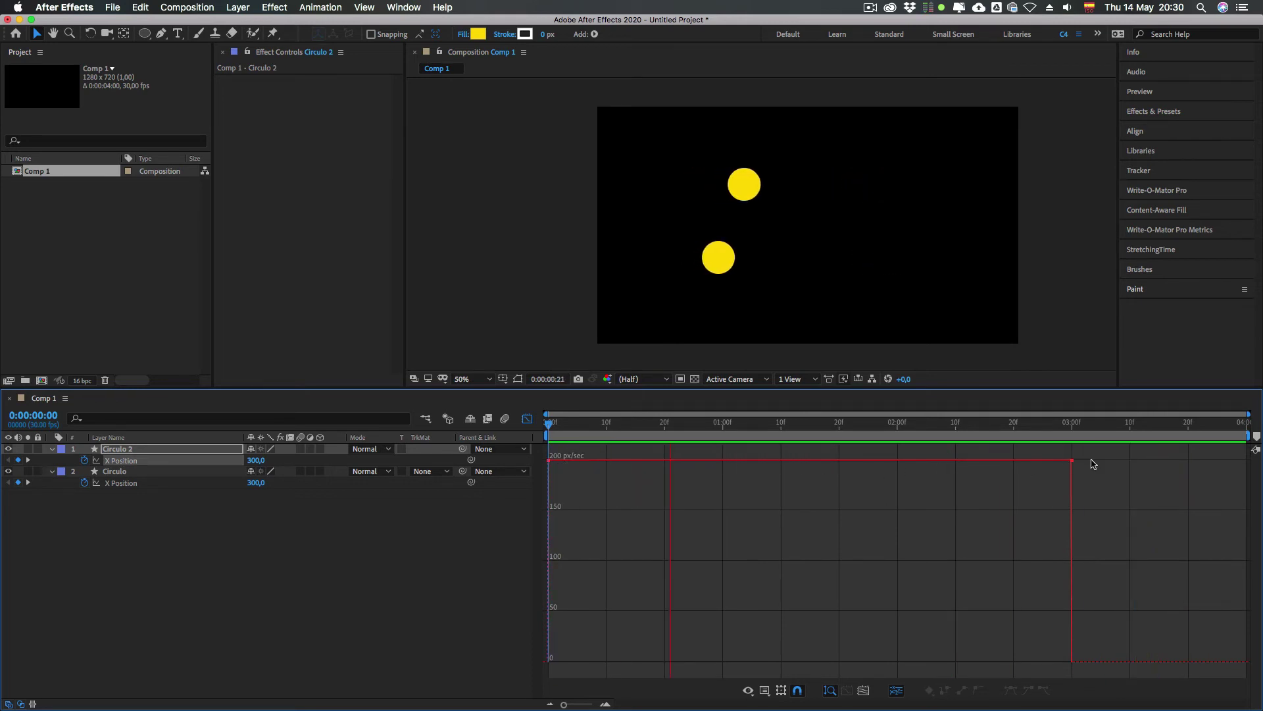
click(120, 483)
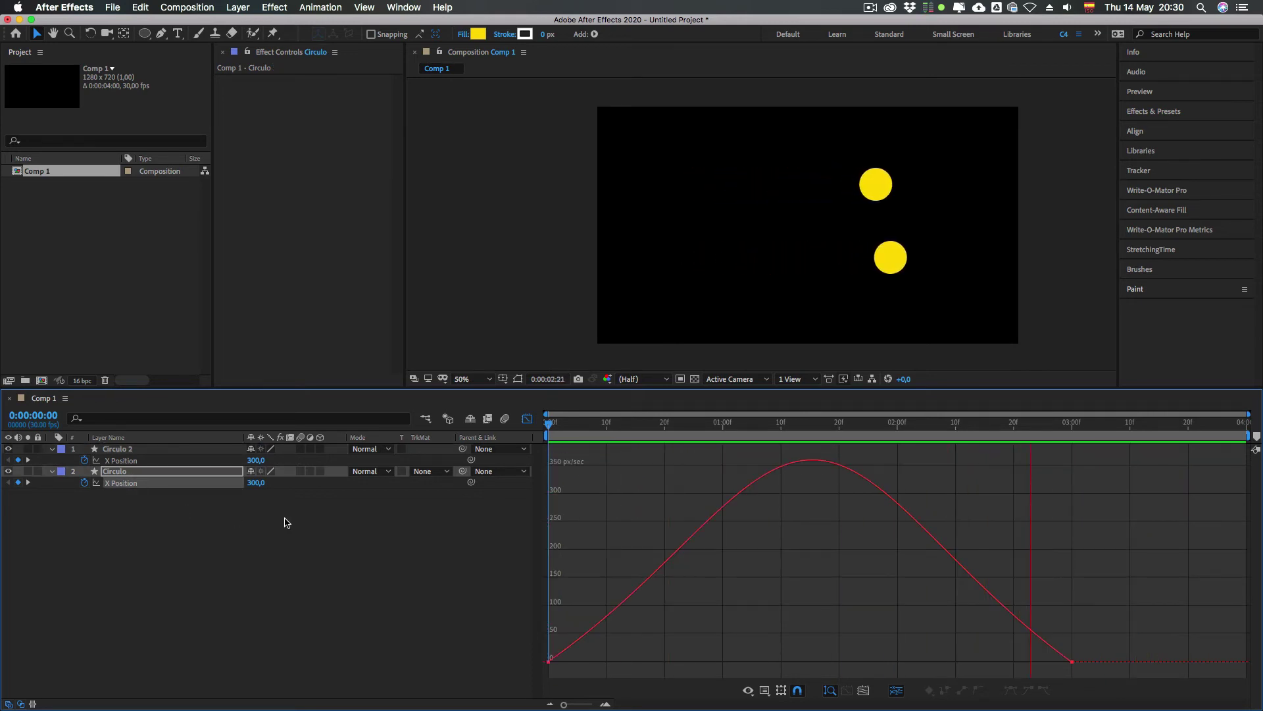
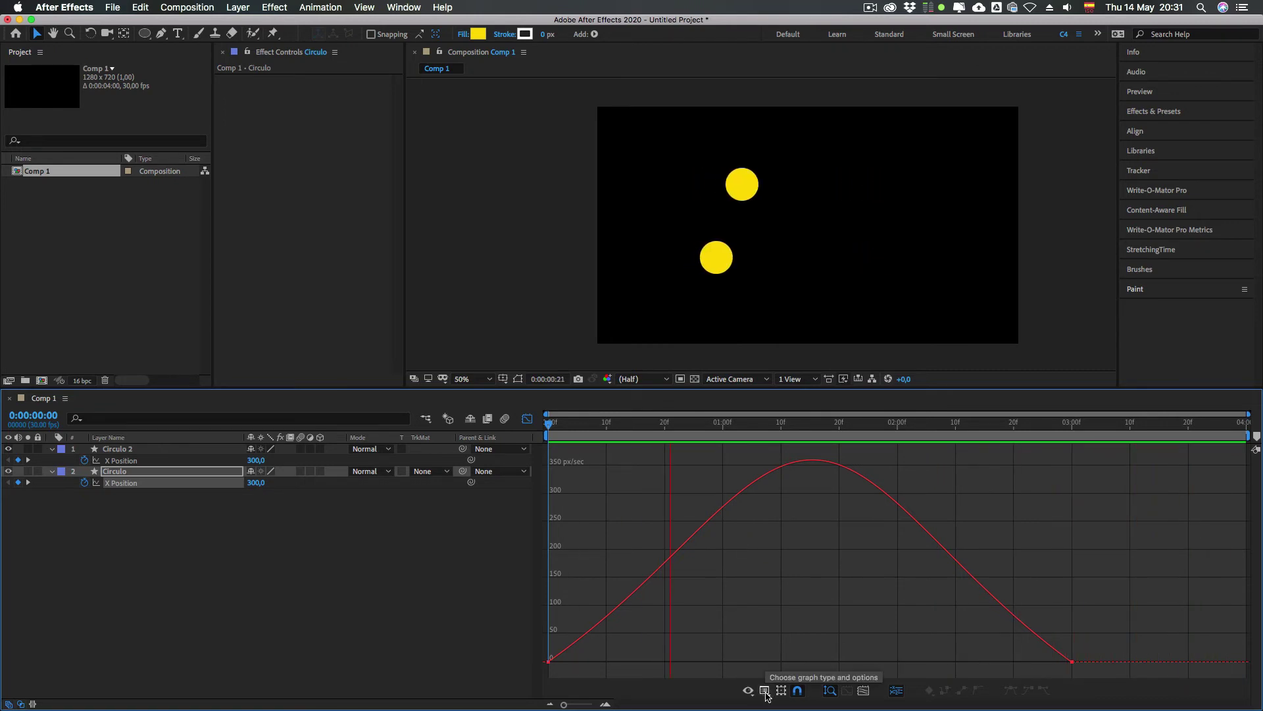
click(765, 693)
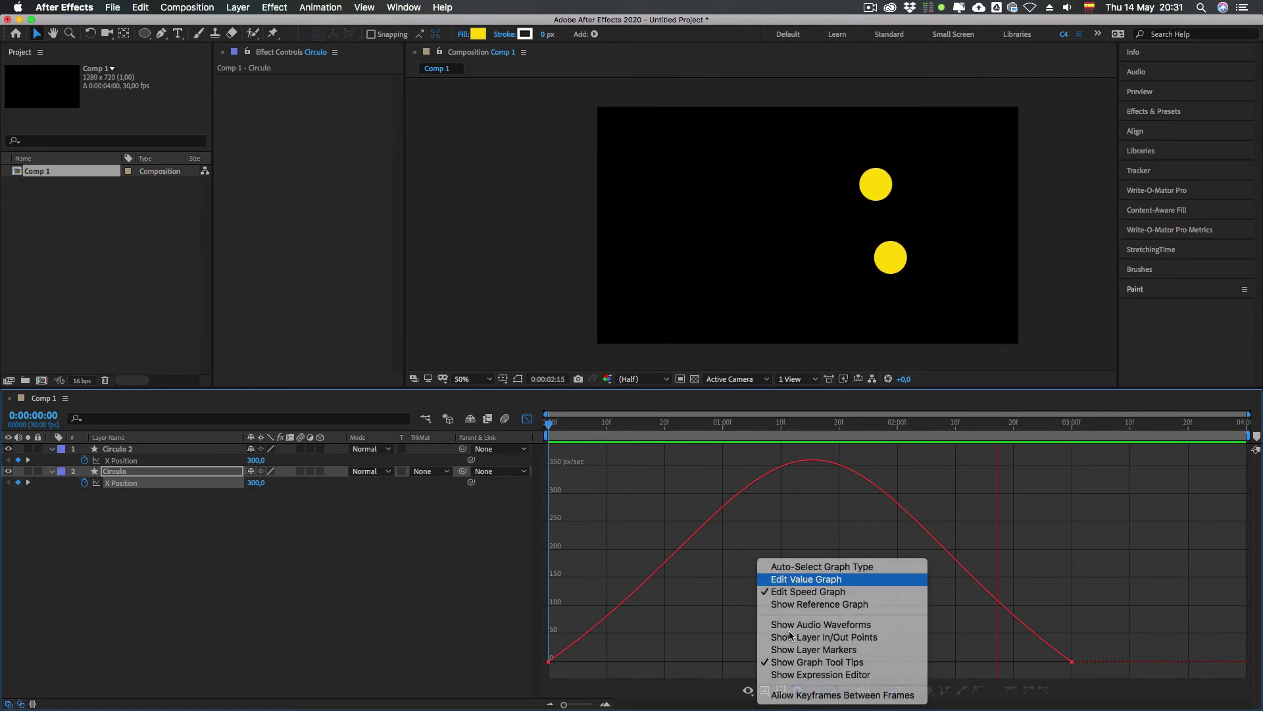
click(789, 579)
Step: Compare the X Position value graphs of Circulo 2 and Circulo
click(327, 527)
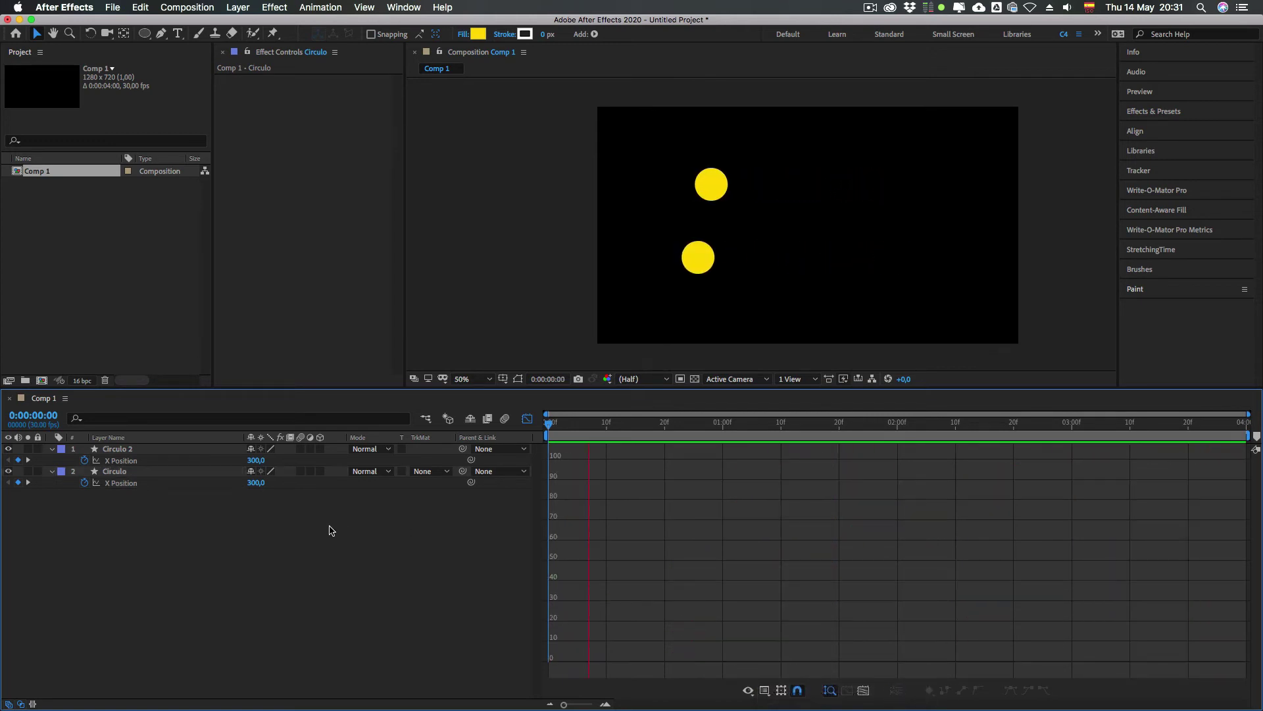
click(147, 460)
click(156, 483)
click(147, 460)
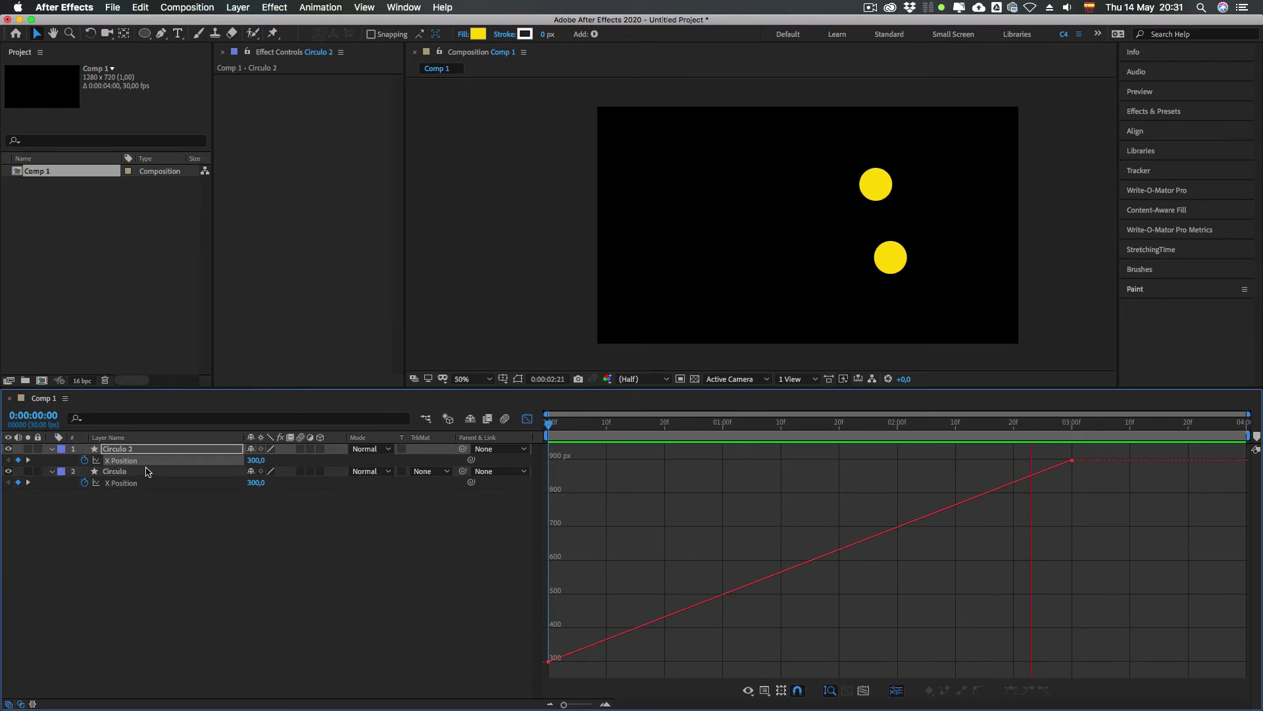
click(125, 484)
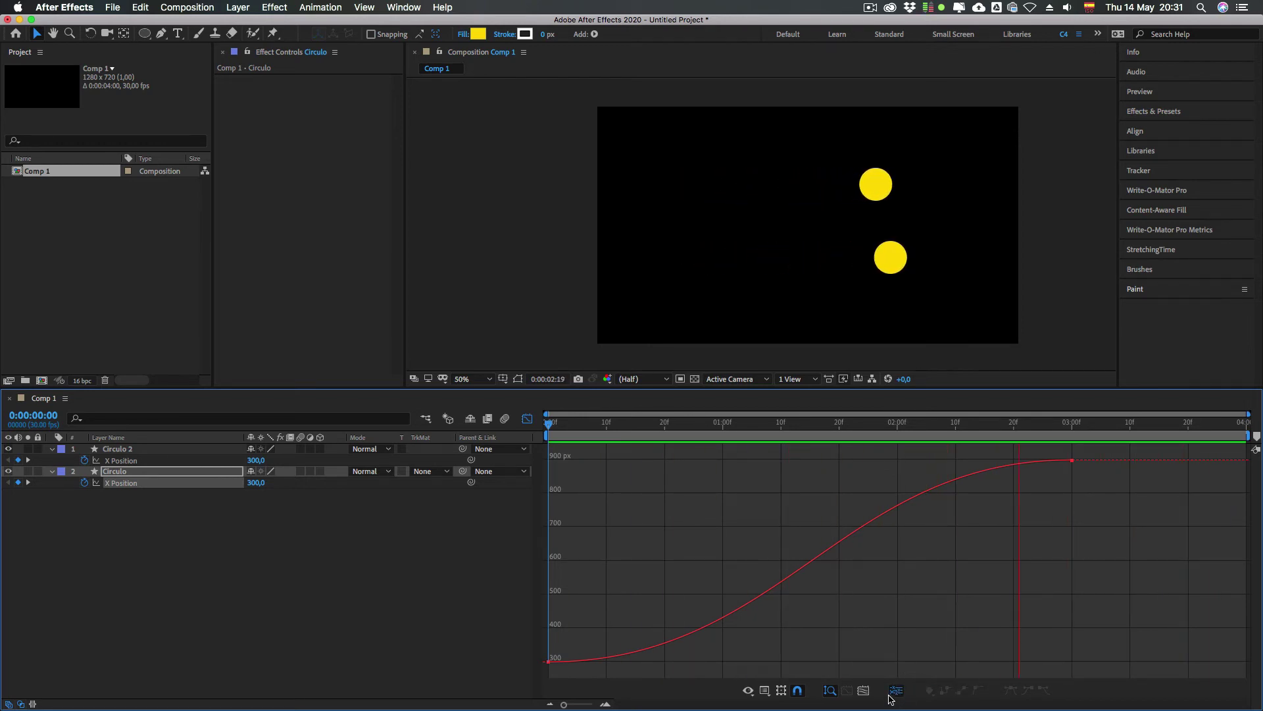
Step: Recombine Circulo's separated X Position into a single Position property by turning off separate dimensions
click(119, 506)
click(121, 483)
ctrl+click(119, 485)
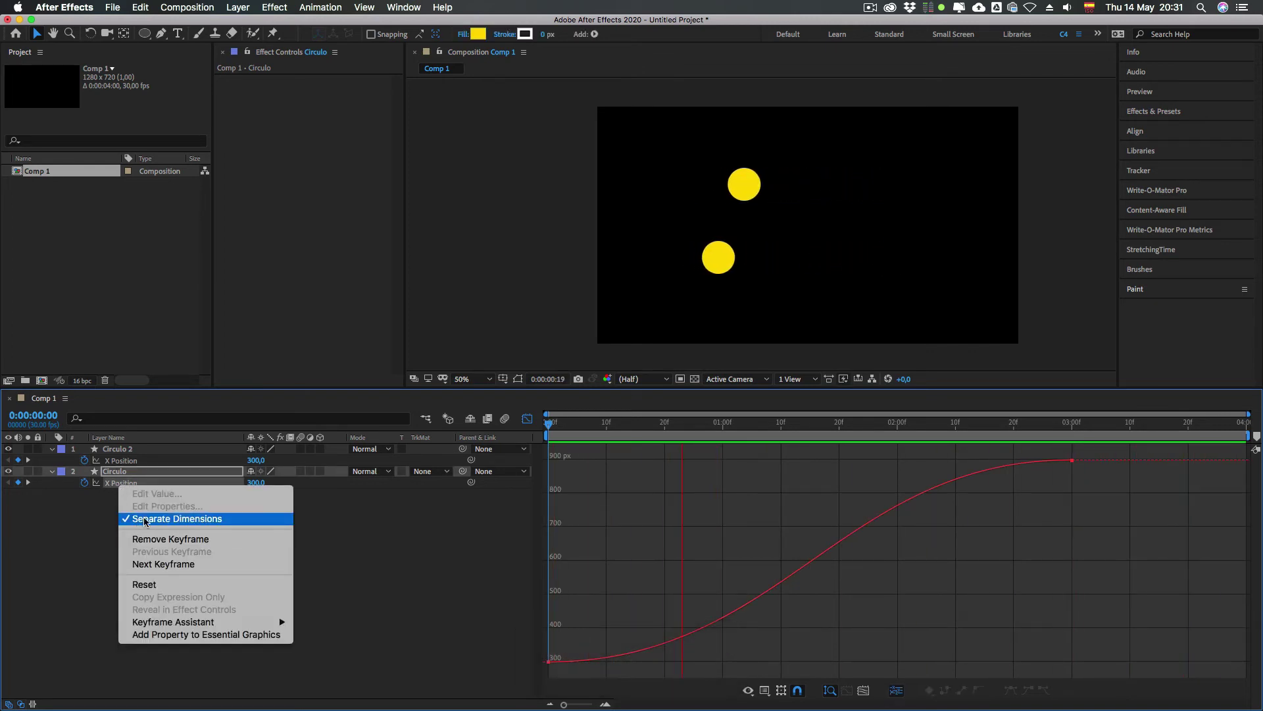
key(Escape)
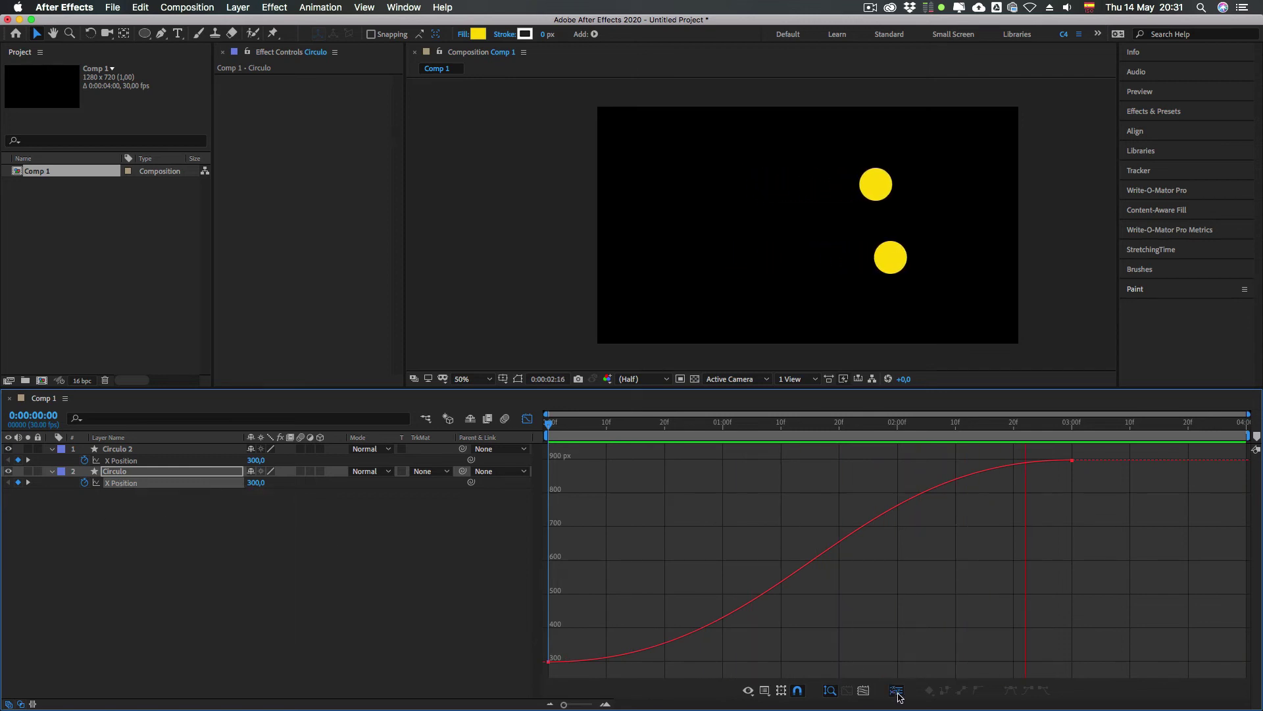
click(897, 691)
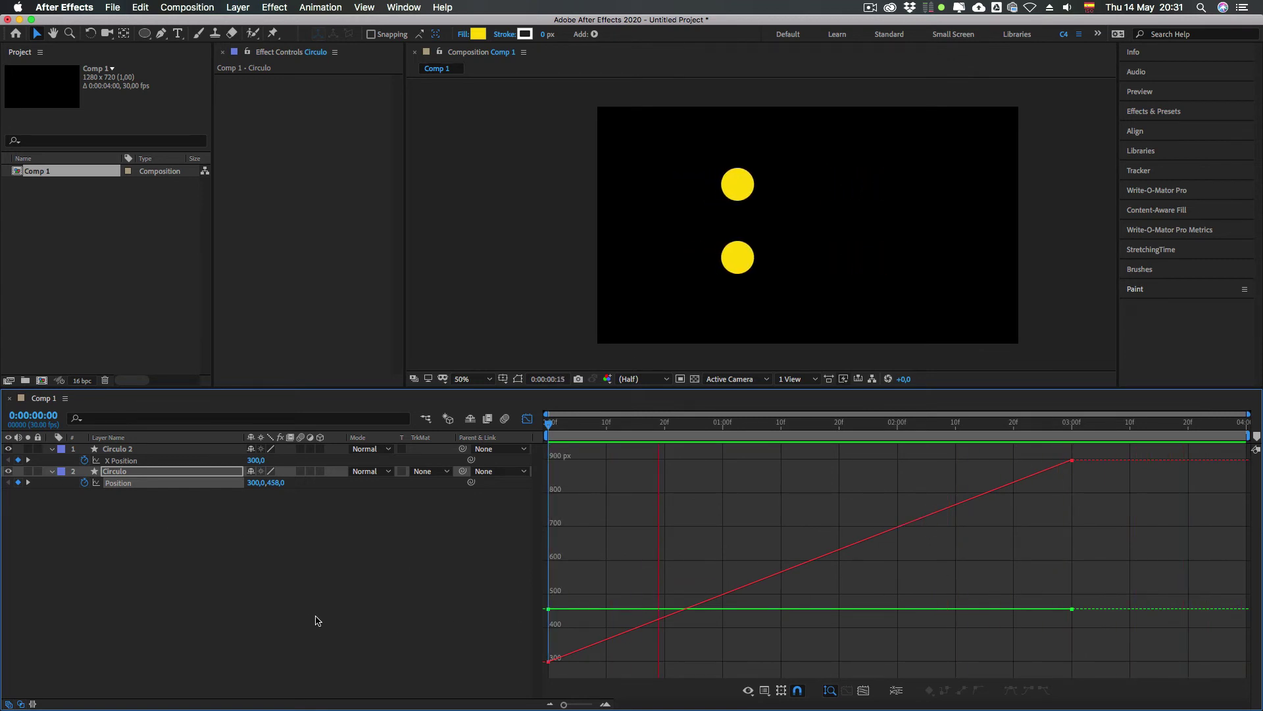
Step: Examine the X and Y curves and keyframes of Circulo's combined Position on the value graph
click(169, 524)
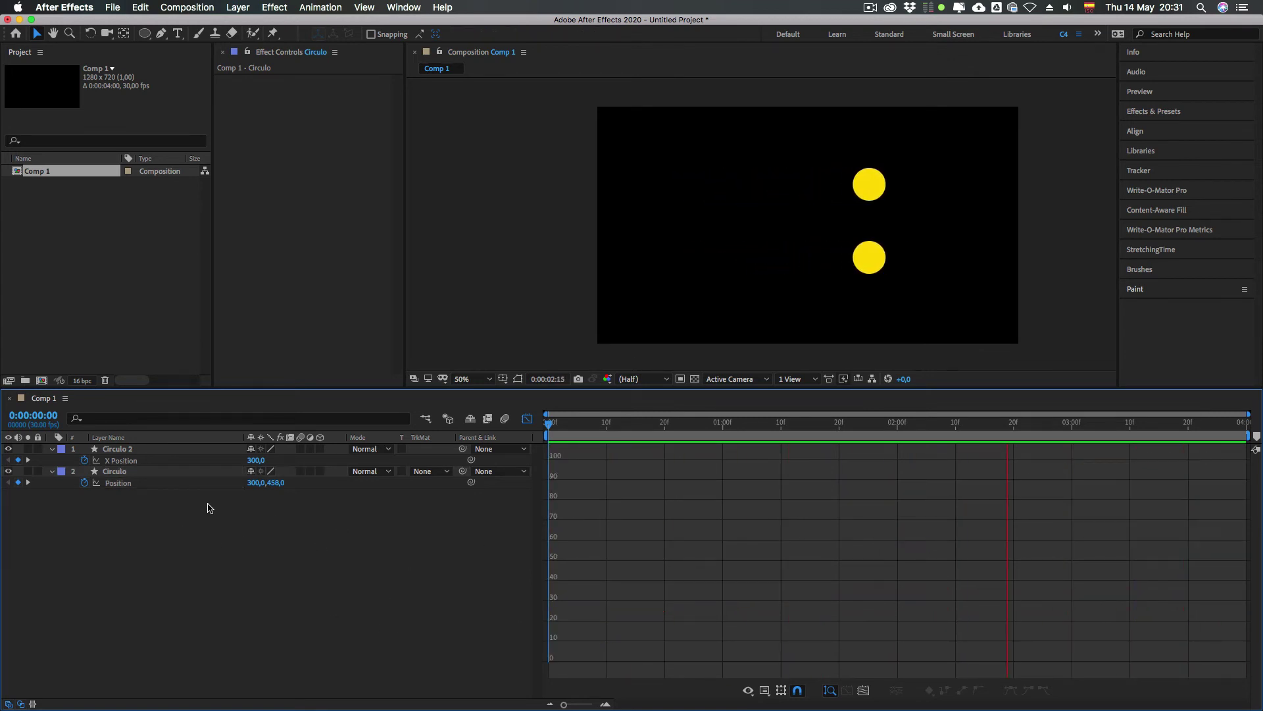
click(131, 484)
click(132, 519)
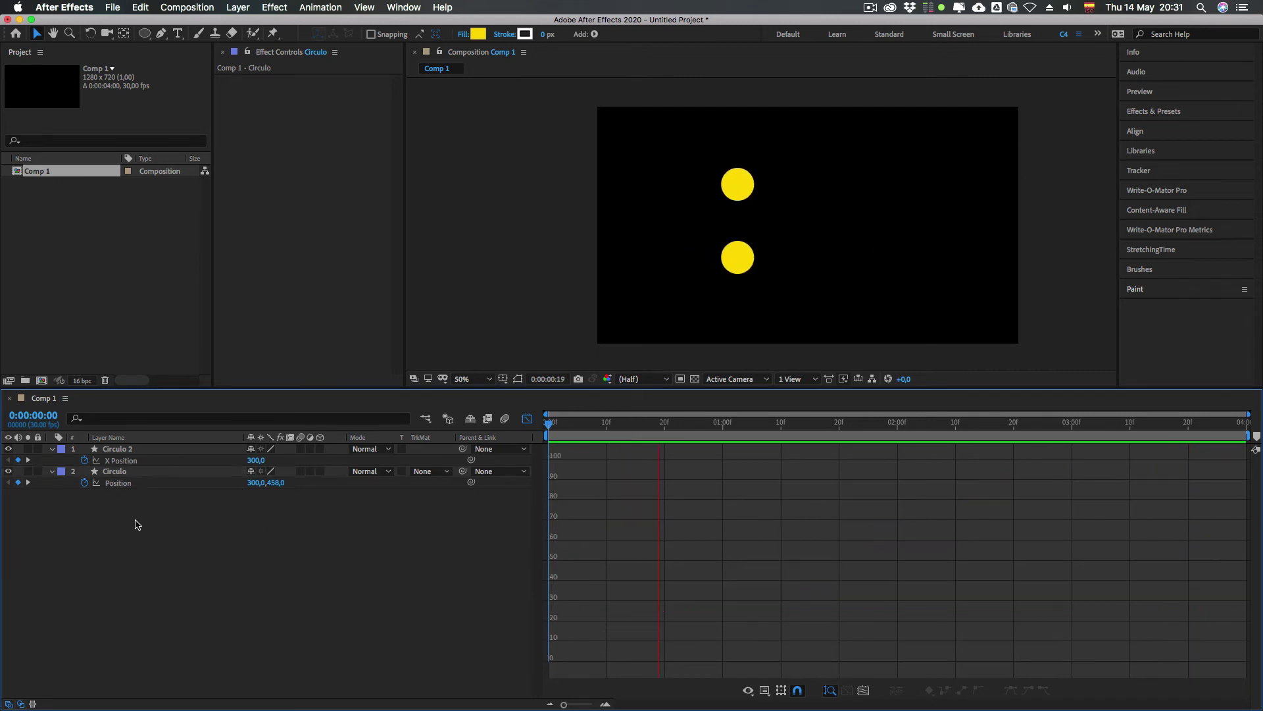
click(119, 483)
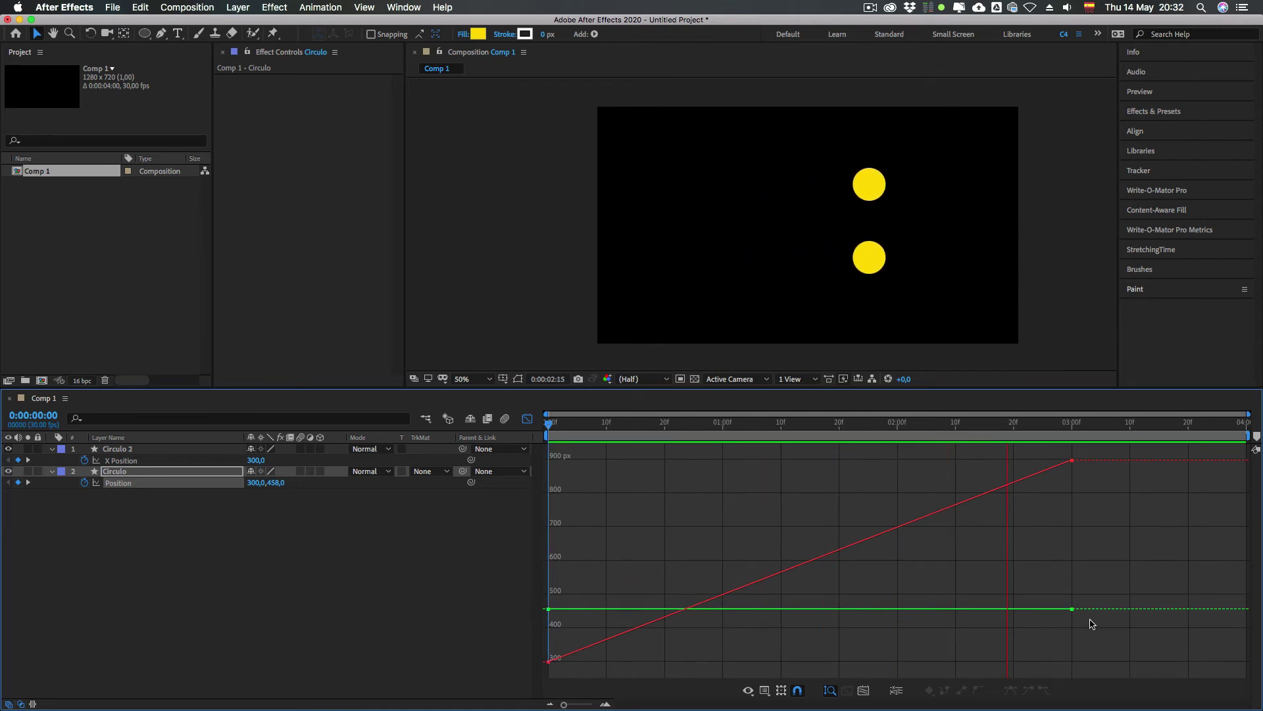
mouse_move(552, 611)
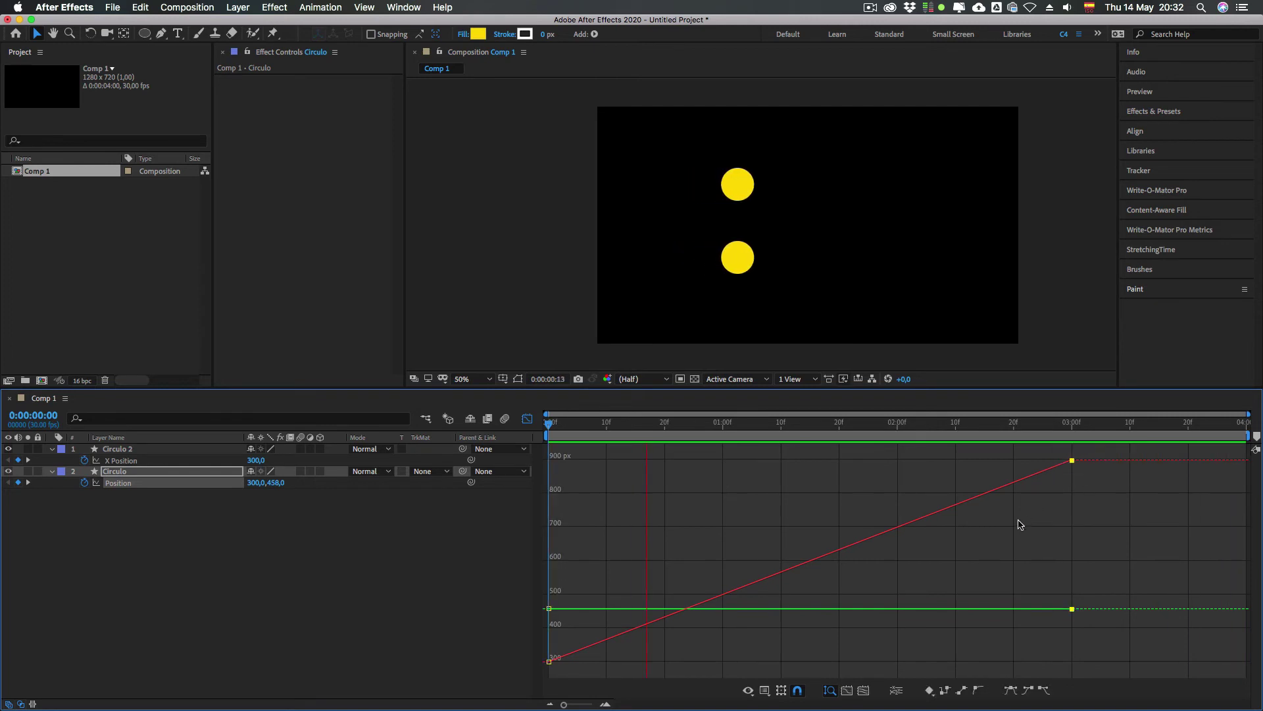
drag(539, 678, 550, 666)
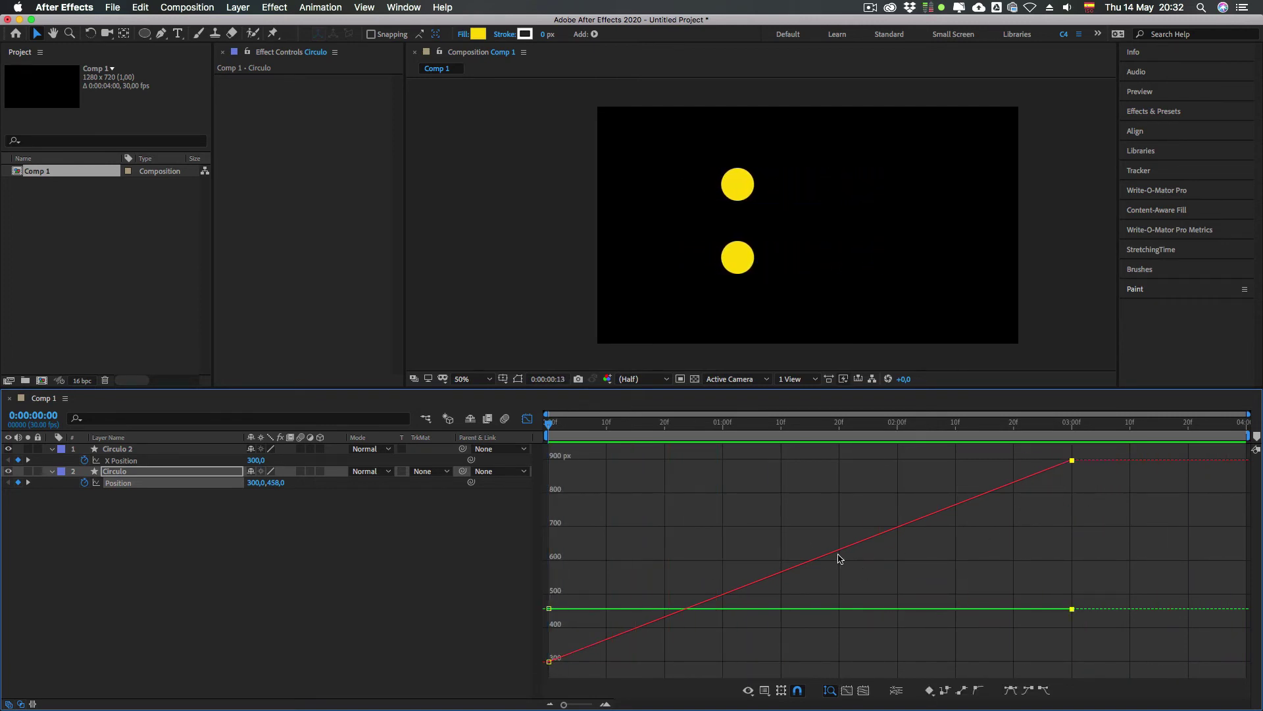
click(169, 498)
click(118, 484)
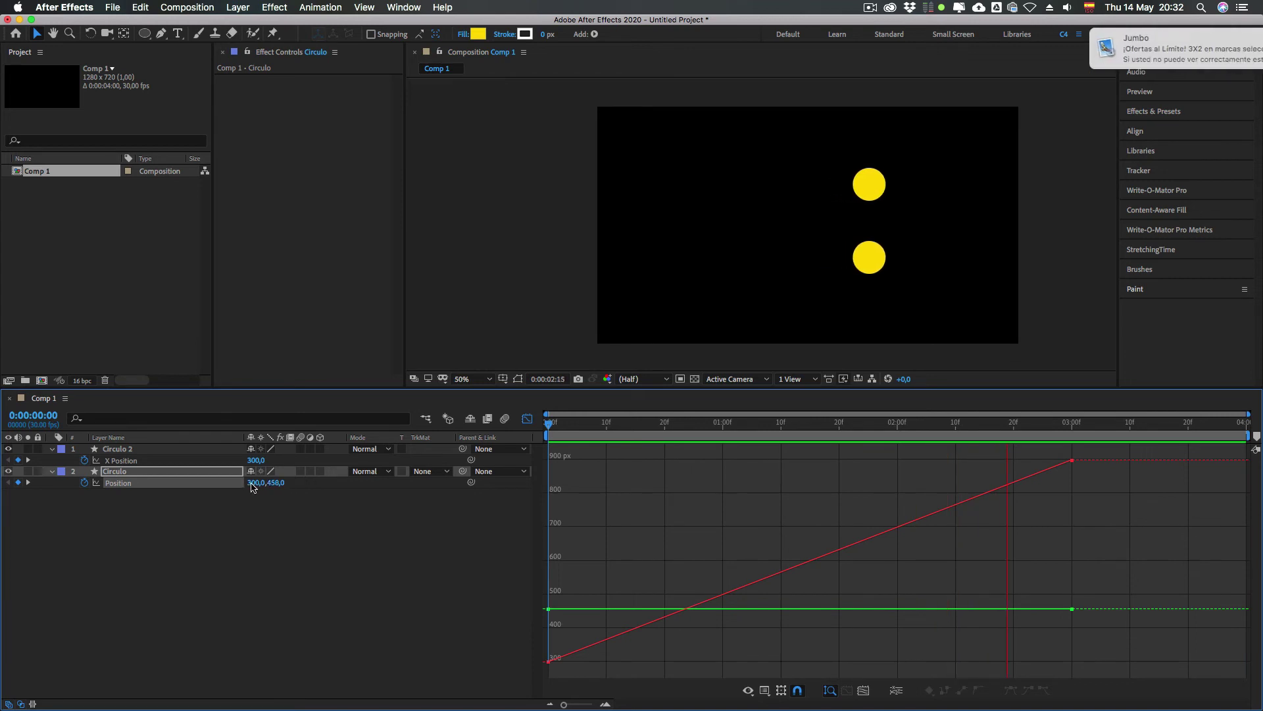
click(197, 500)
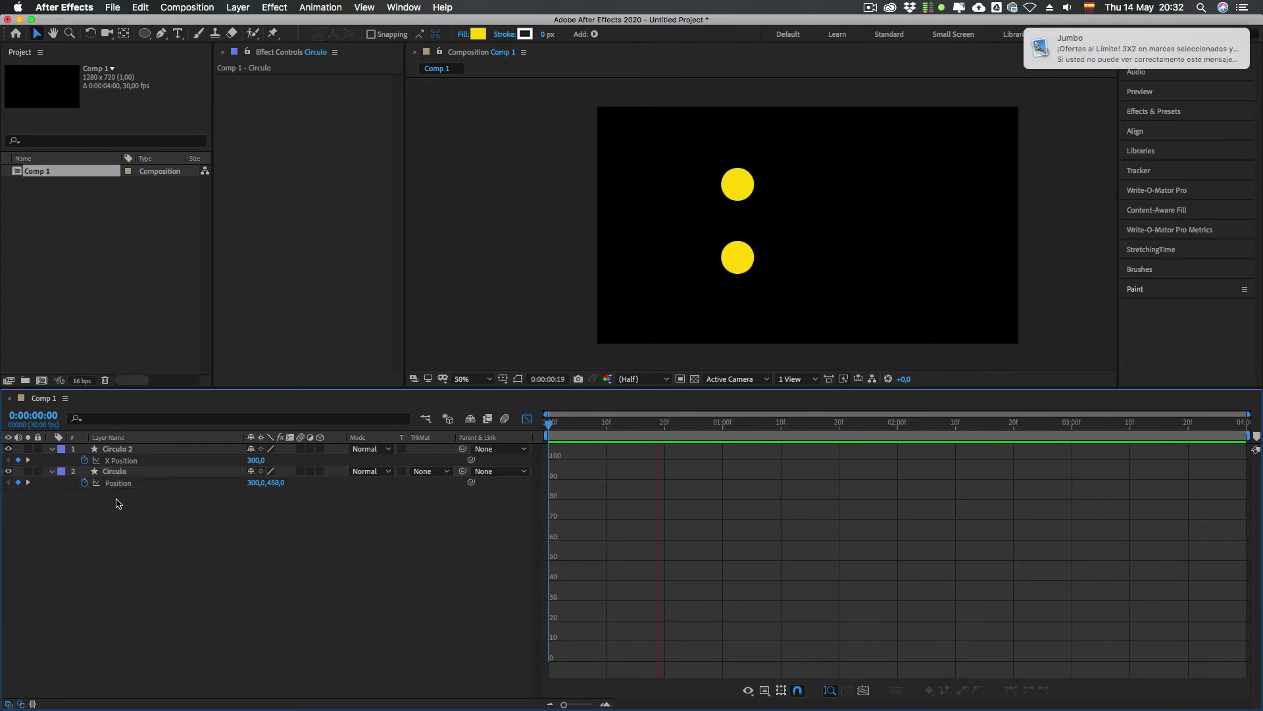
click(118, 485)
click(119, 485)
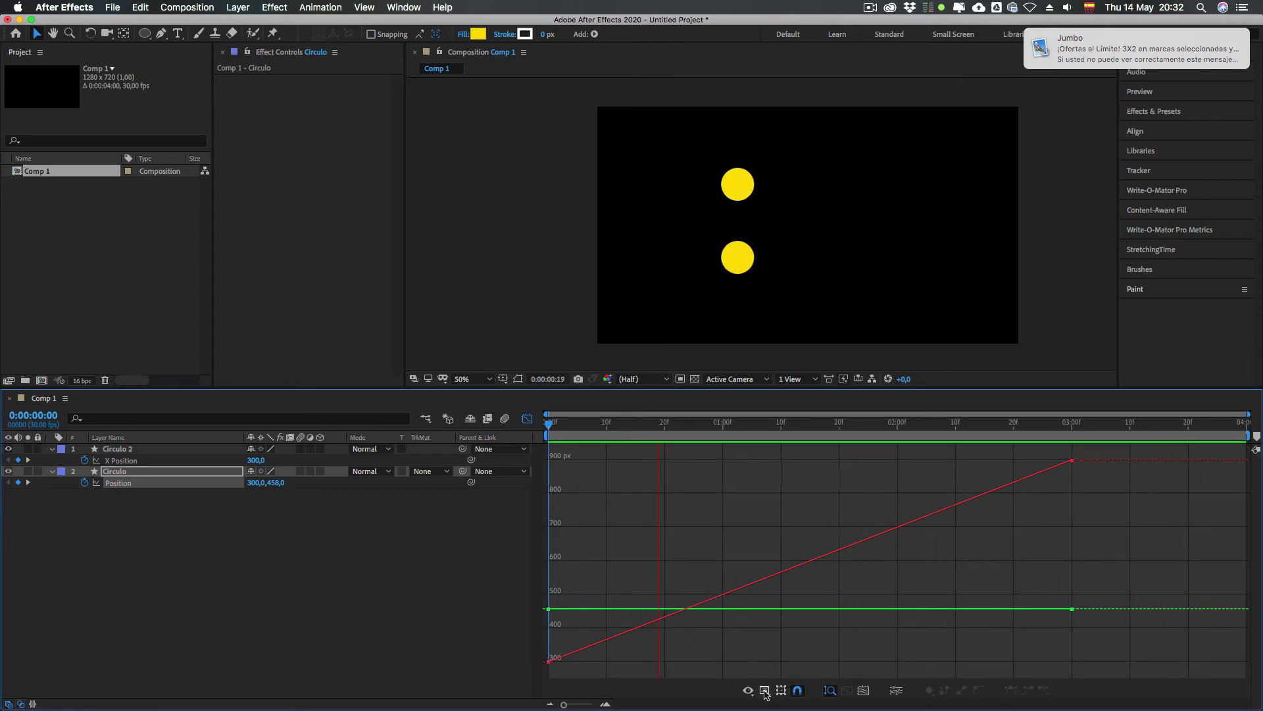
Step: Try Easy Ease on Circulo's end Position keyframe and undo it
drag(1085, 494, 1027, 447)
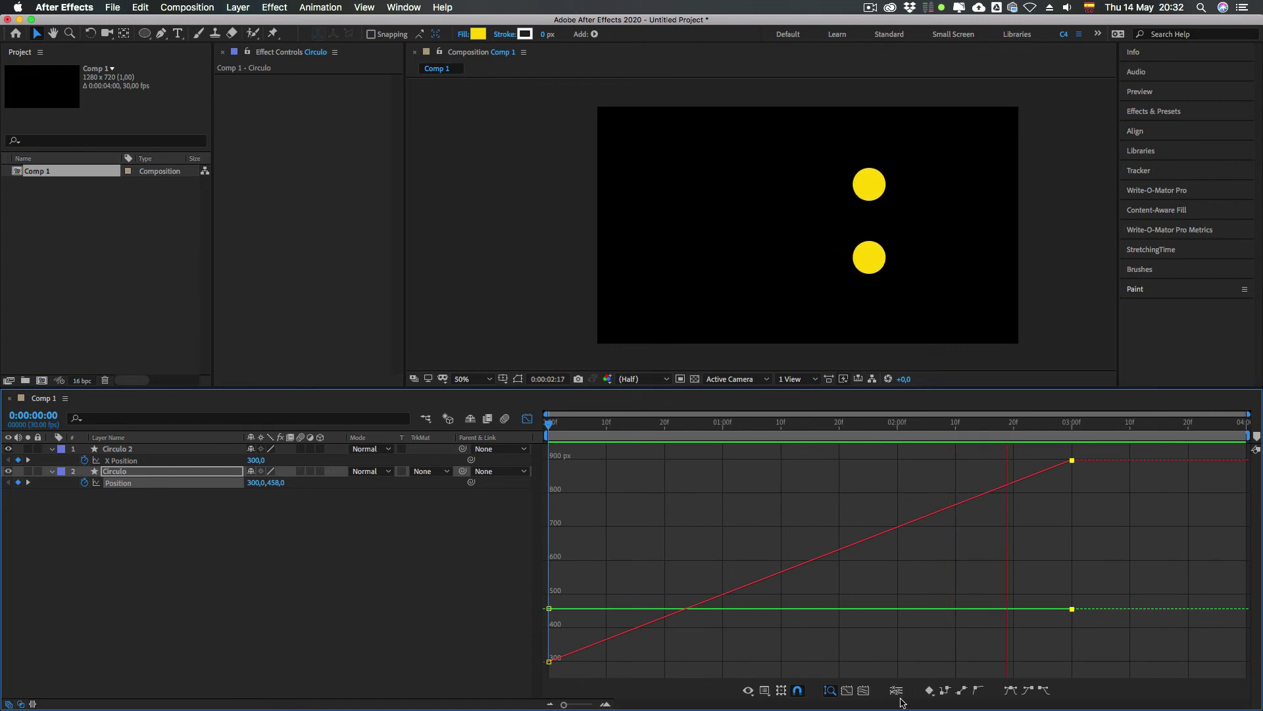
drag(1094, 480, 1035, 447)
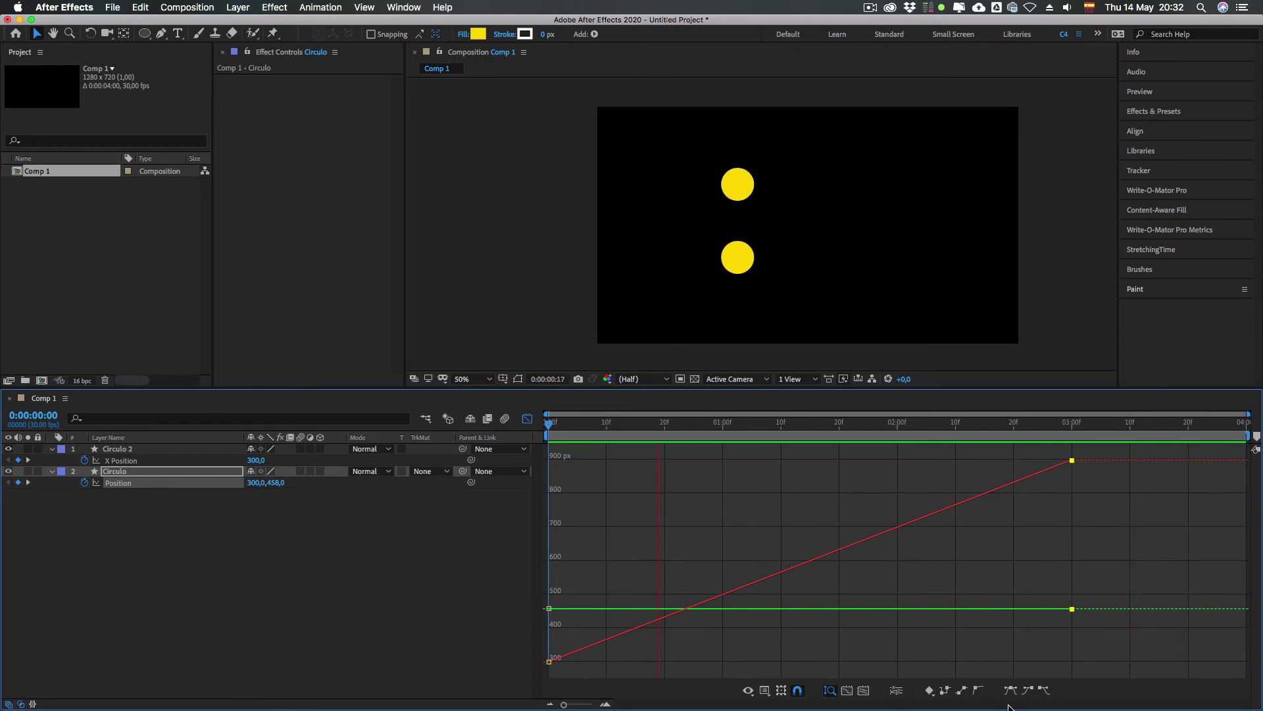
click(1011, 690)
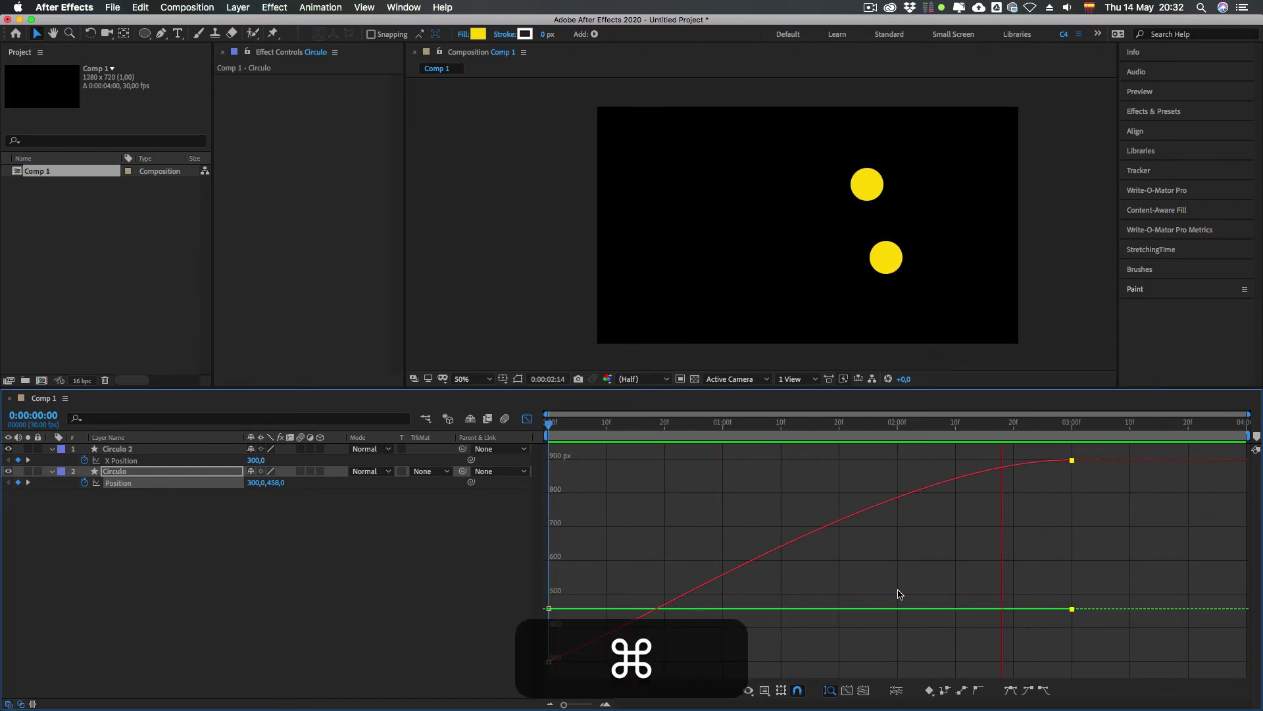
key(super+z)
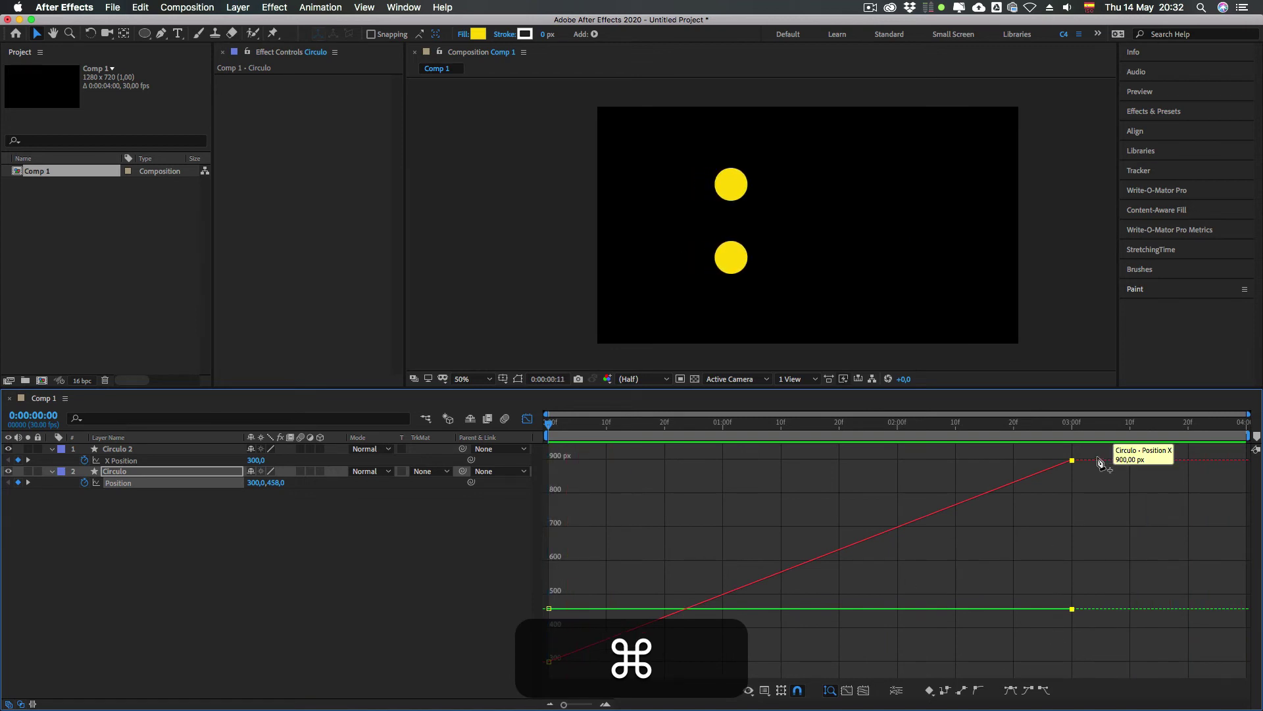
Step: Look up the Keyframe Assistant's easing options for Circulo's Position keyframes in the layer bar view, and return to the graph editor
click(527, 418)
drag(1104, 476, 544, 517)
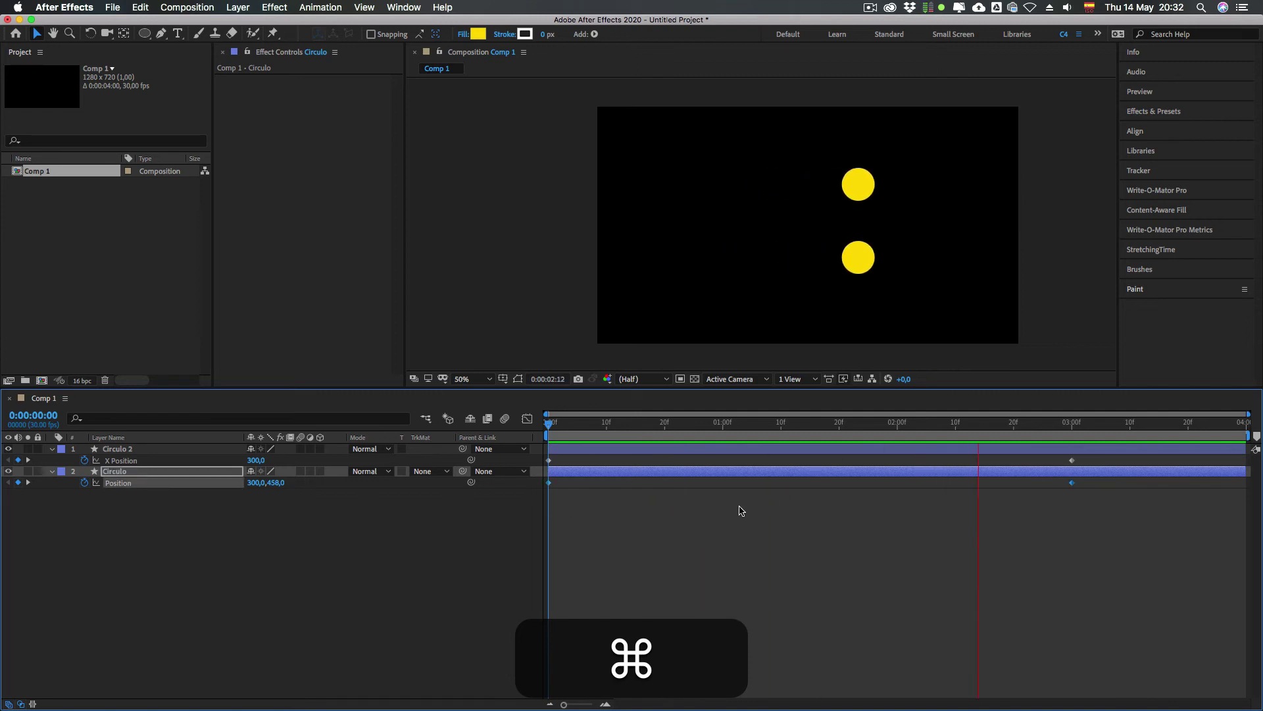
right_click(549, 484)
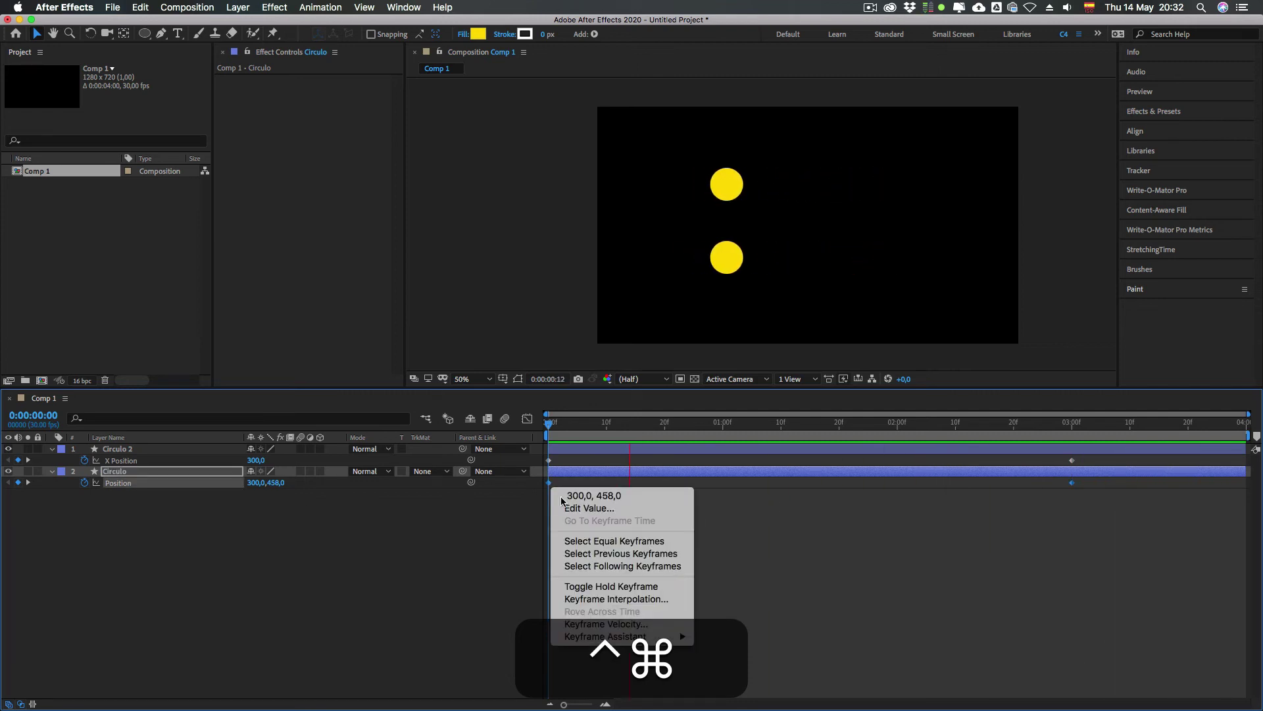
mouse_move(658, 636)
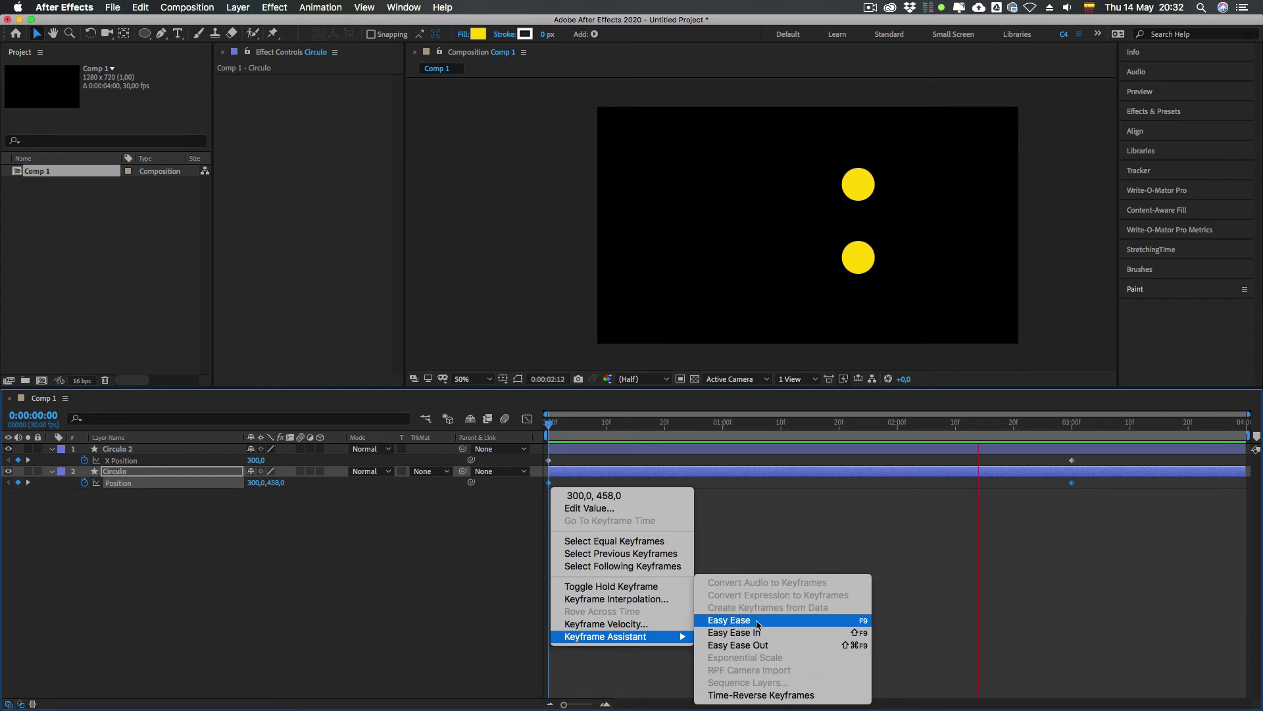
click(534, 553)
click(527, 418)
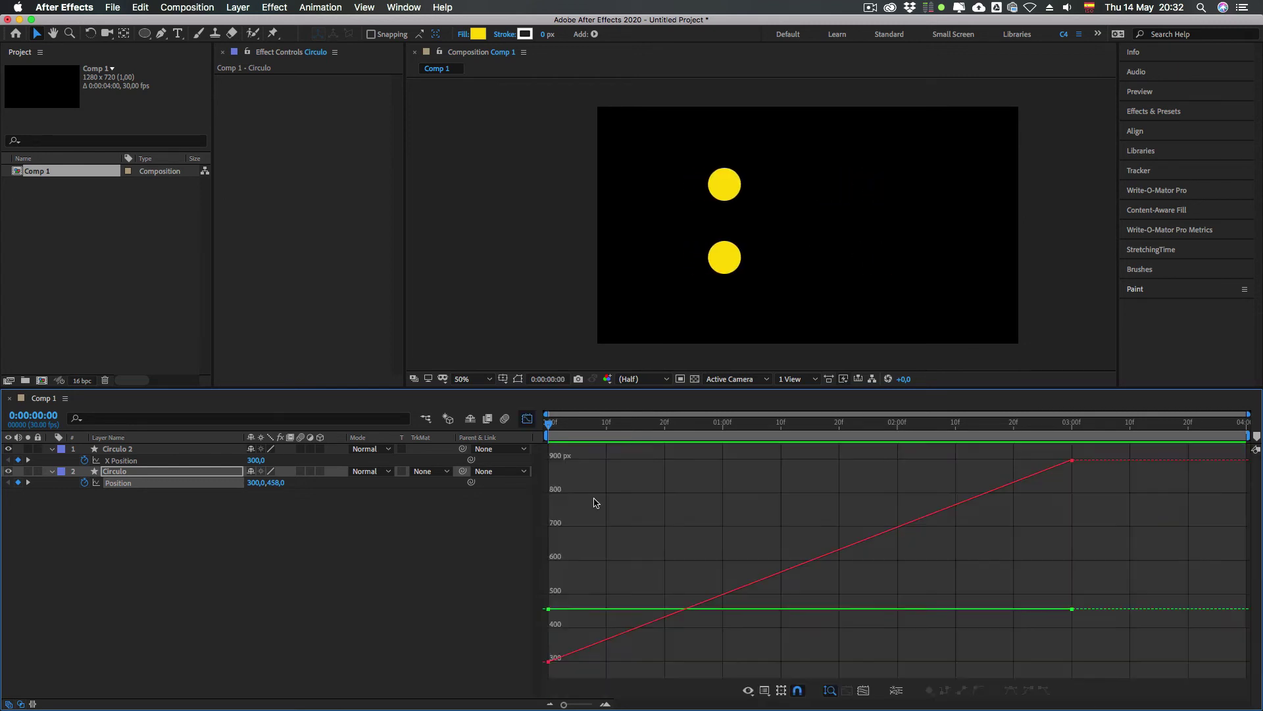
Step: Move the time to 0:00:03:00 and apply Easy Ease to both of Circulo's Position keyframes on the value graph
drag(1044, 455, 1097, 516)
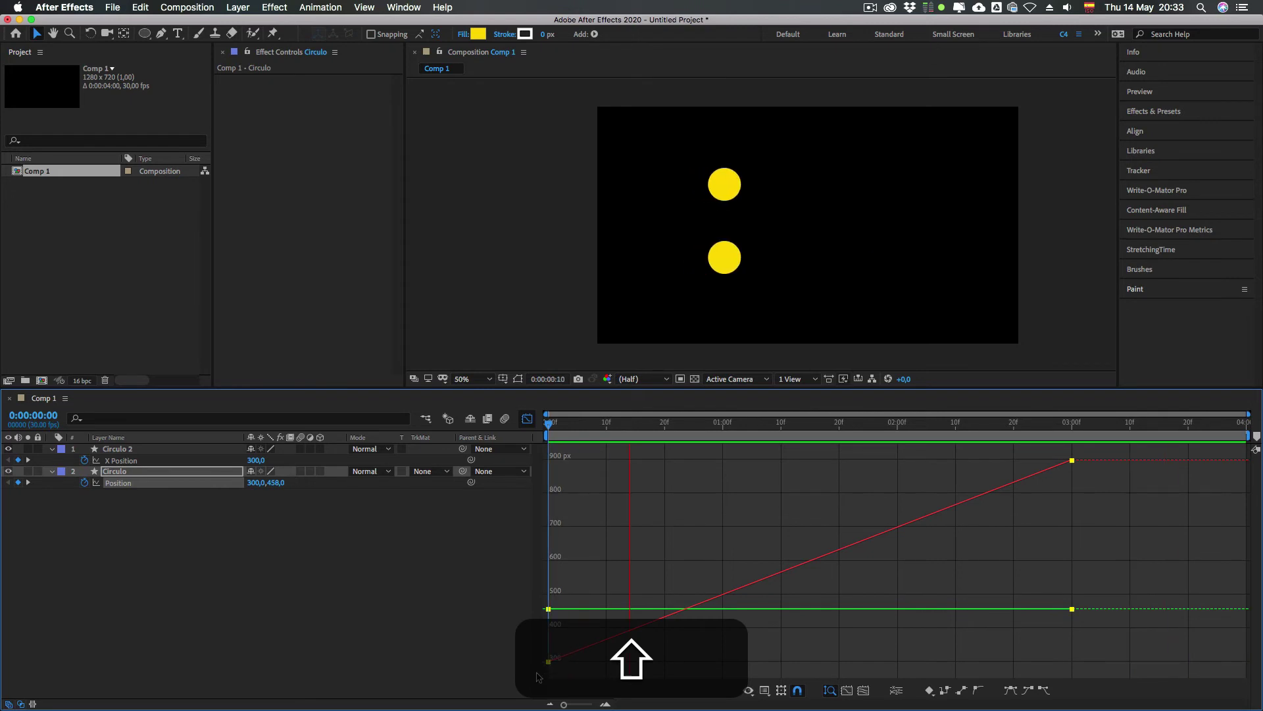
drag(537, 672, 649, 571)
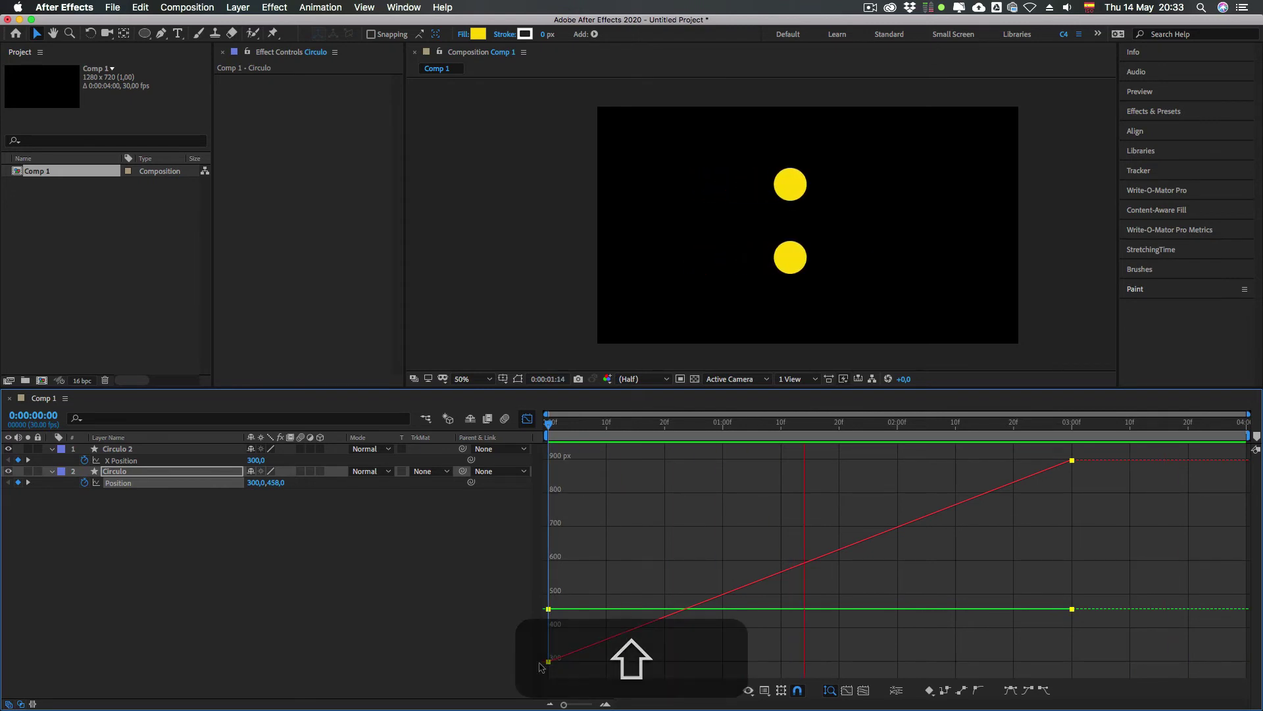
click(1030, 561)
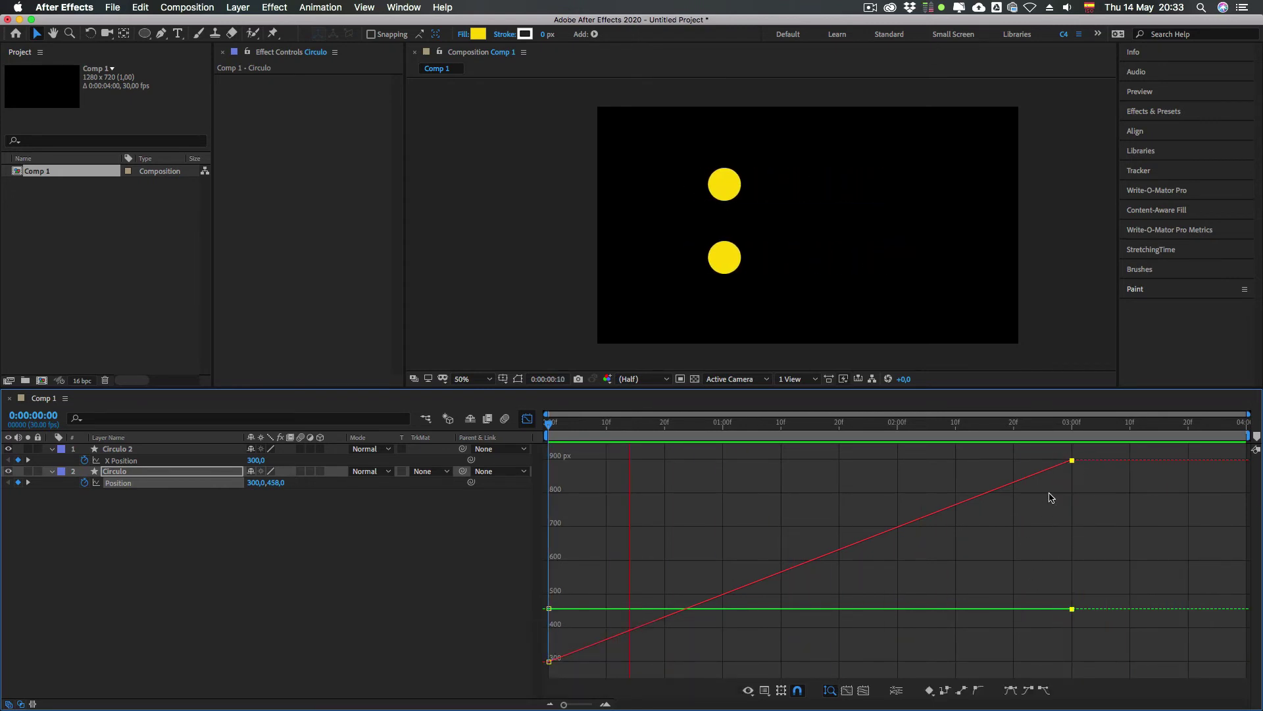
click(1057, 609)
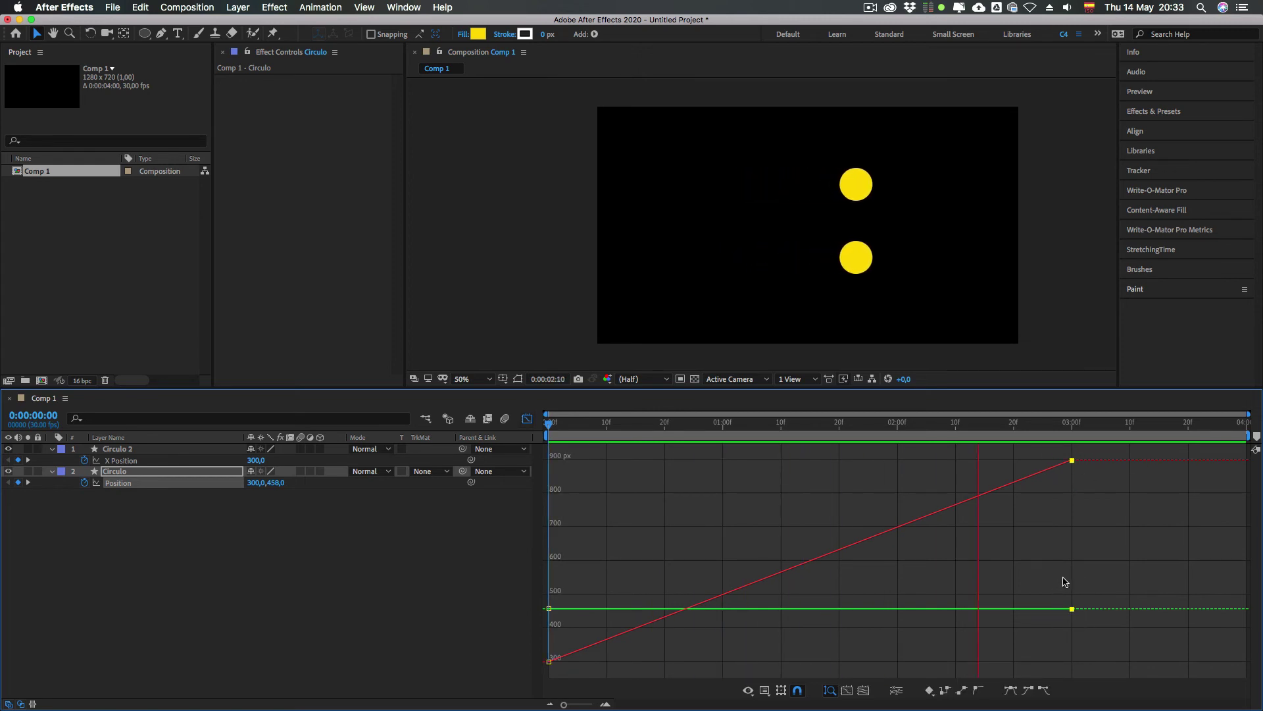
click(1071, 424)
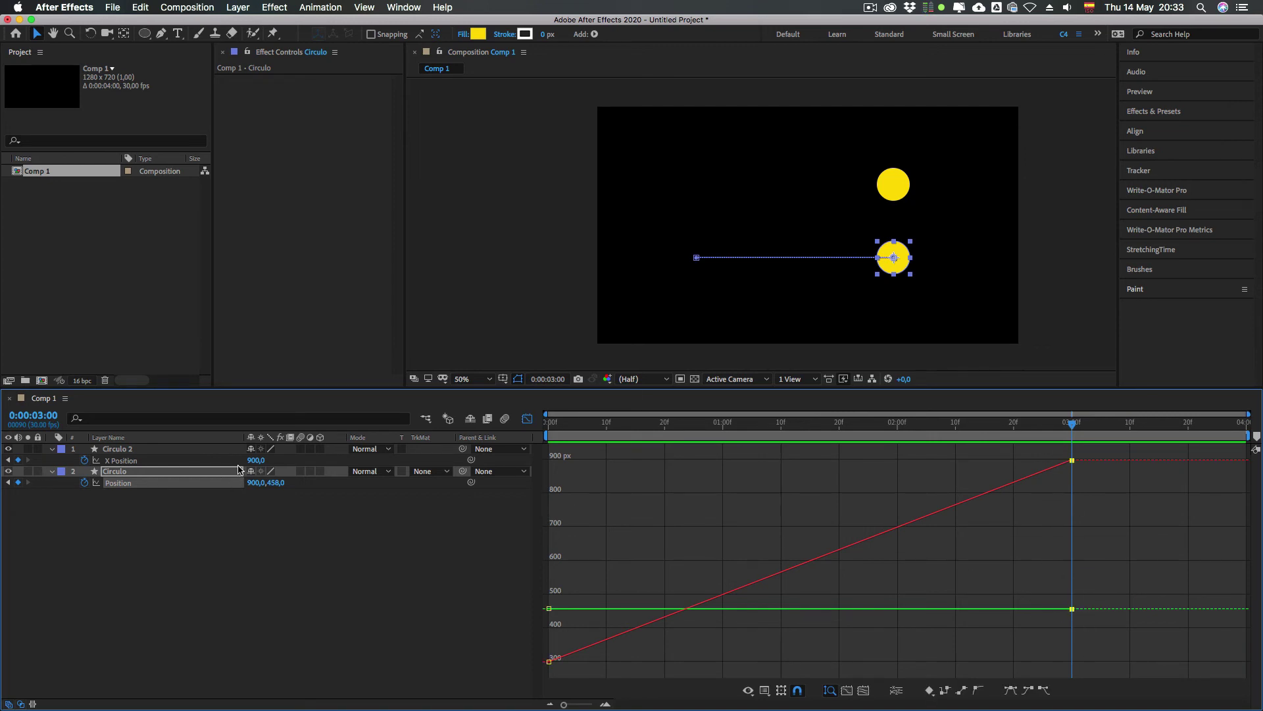
drag(1036, 446, 1111, 487)
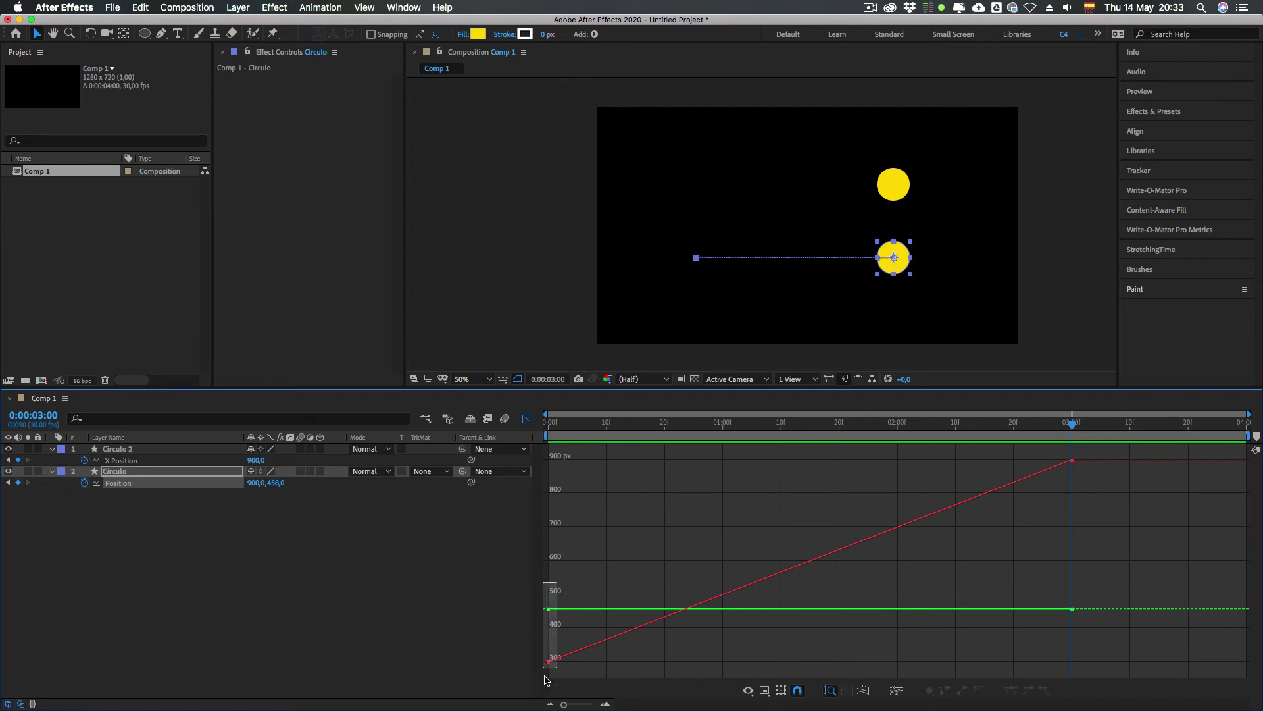
drag(1135, 668, 531, 466)
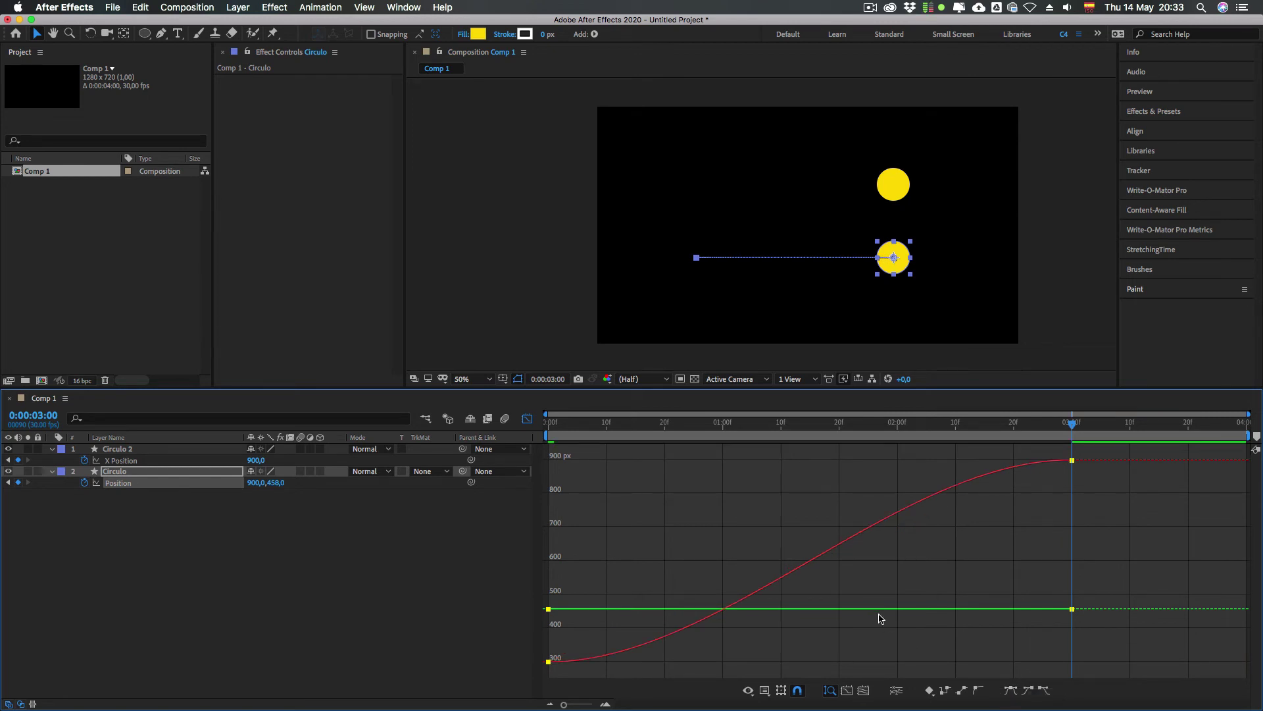
Step: Select Circulo's eased start and end Position keyframes to check for handles, and scrub to 0:00:02:13 to examine the movement
drag(1017, 630, 1117, 502)
drag(624, 618, 543, 675)
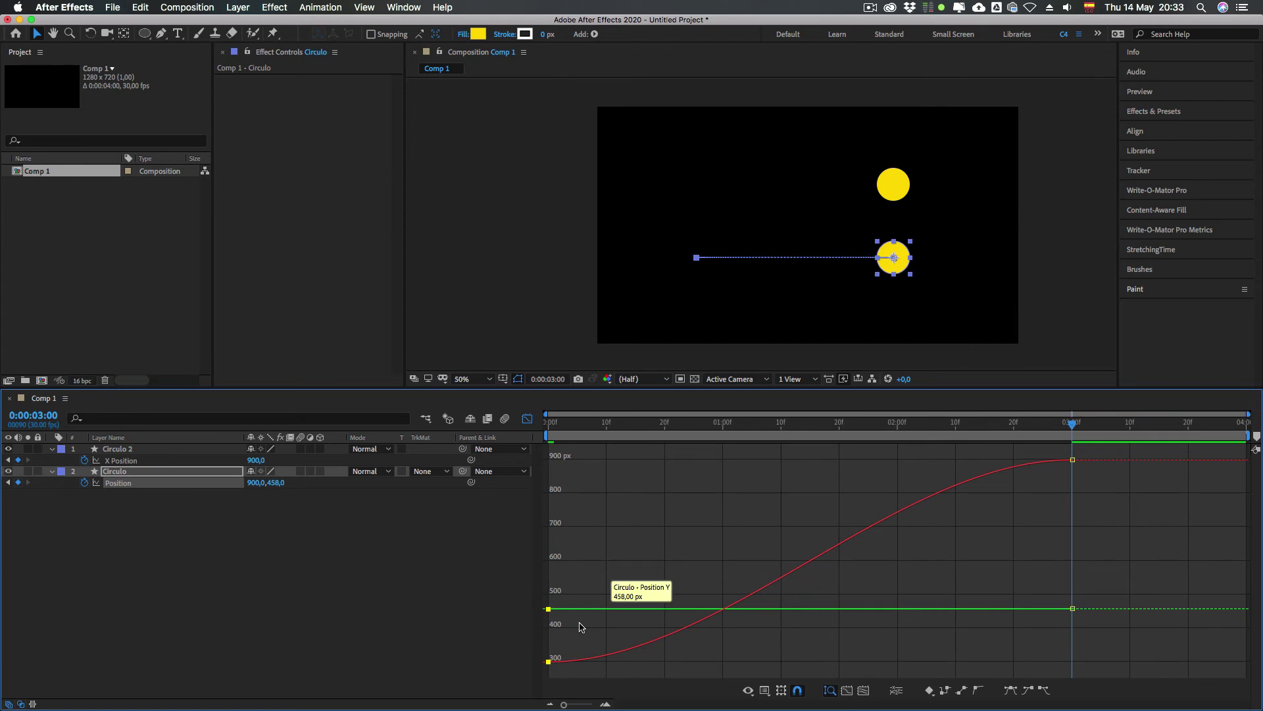
mouse_move(1020, 449)
mouse_down()
mouse_move(1112, 500)
mouse_move(1012, 447)
mouse_up()
key(space)
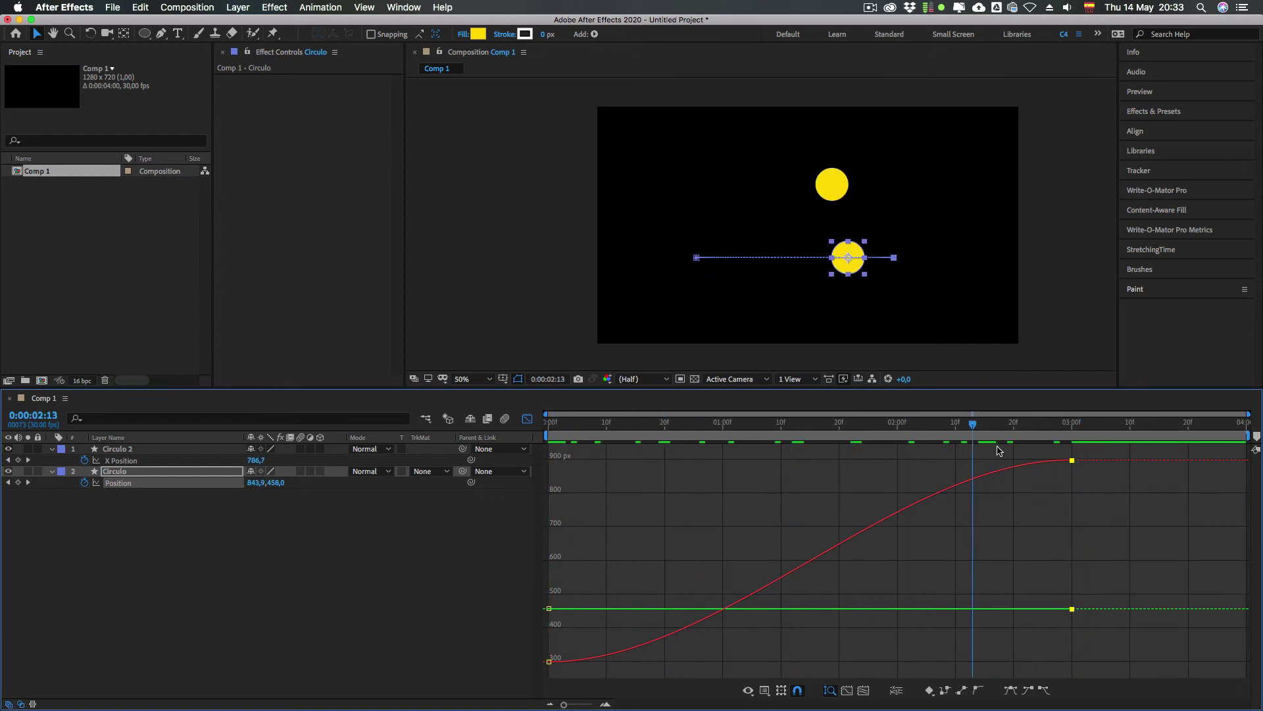
Step: Play the animation from 0:00:00:00 to compare Circulo's eased movement with Circulo 2's linear movement
key(space)
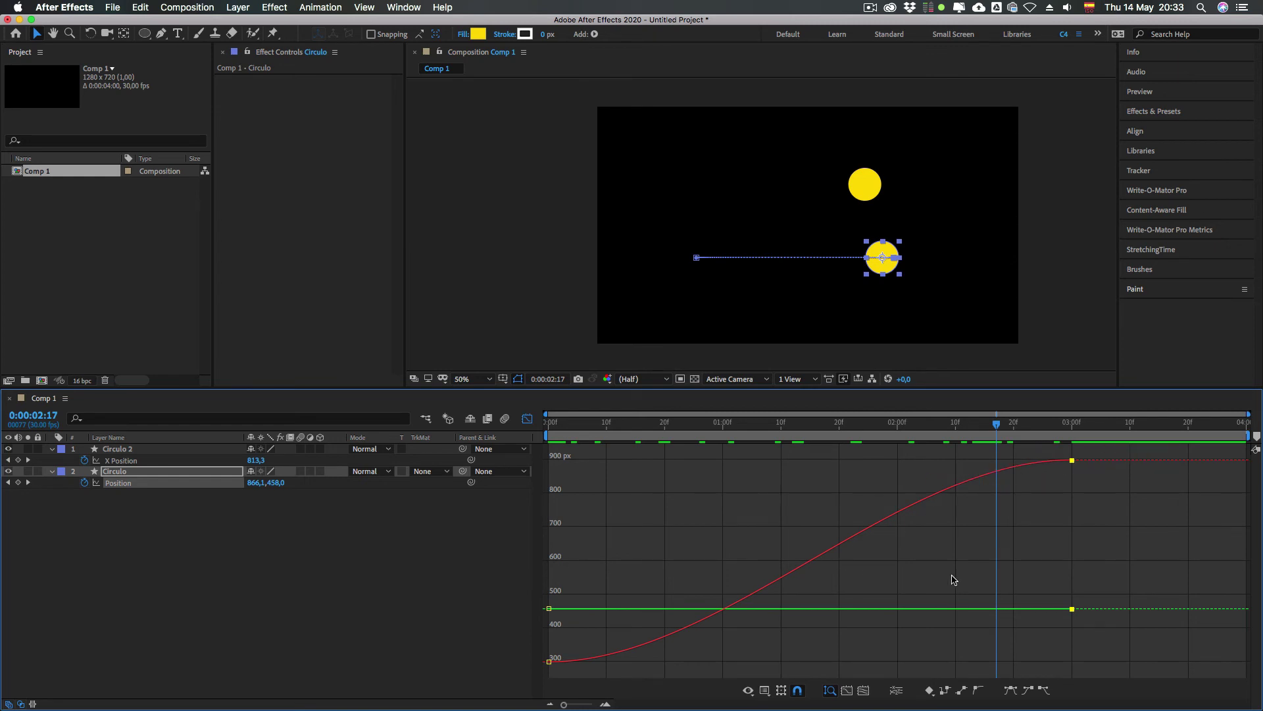
drag(1109, 642, 539, 451)
key(space)
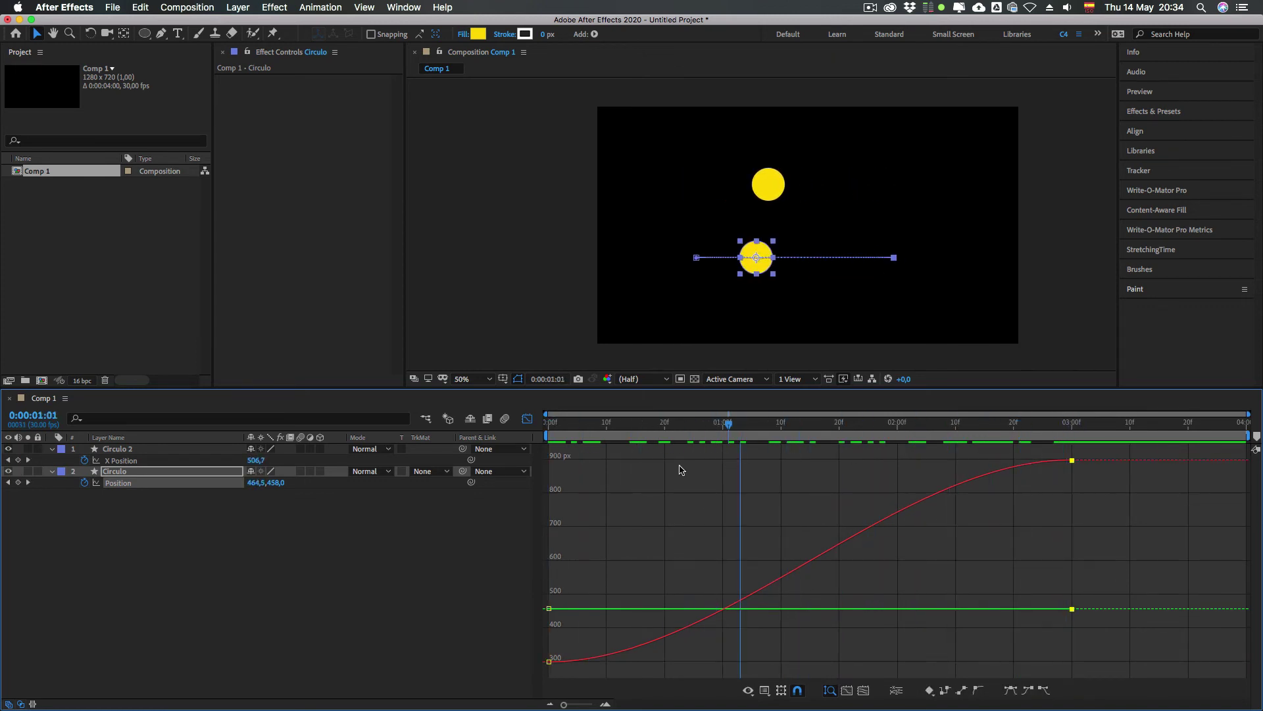
key(space)
drag(727, 426, 527, 431)
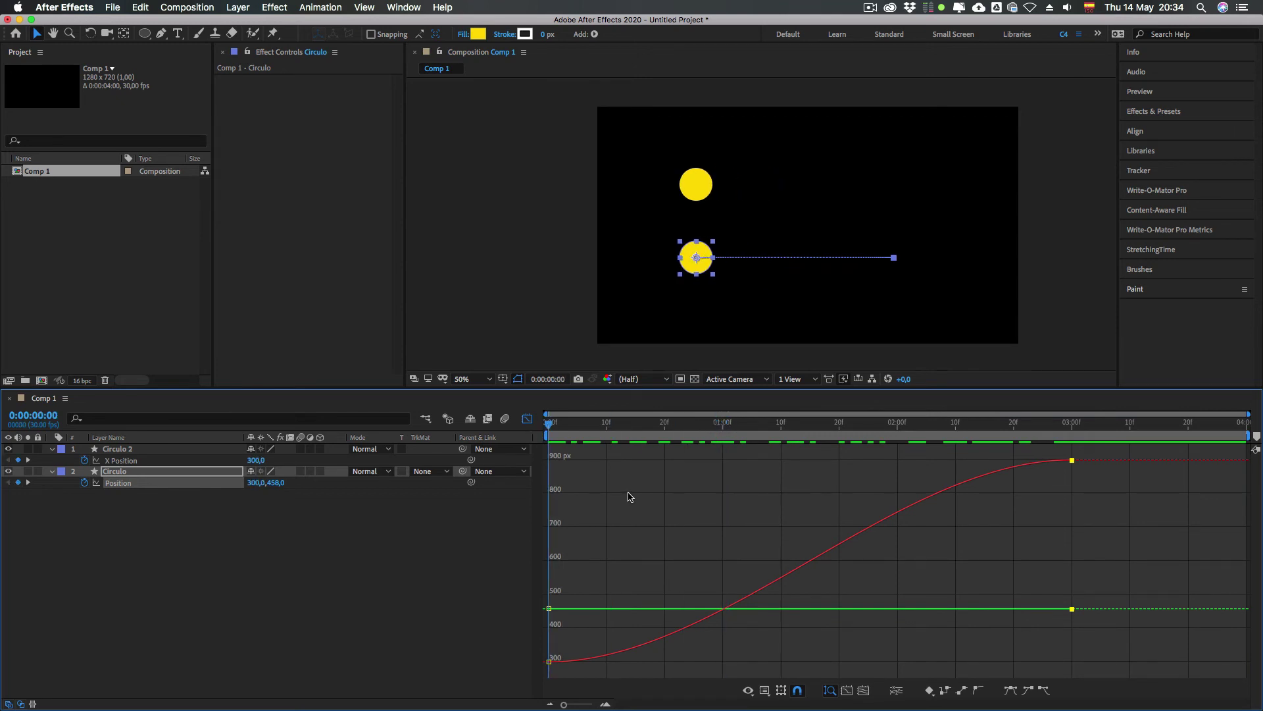
key(space)
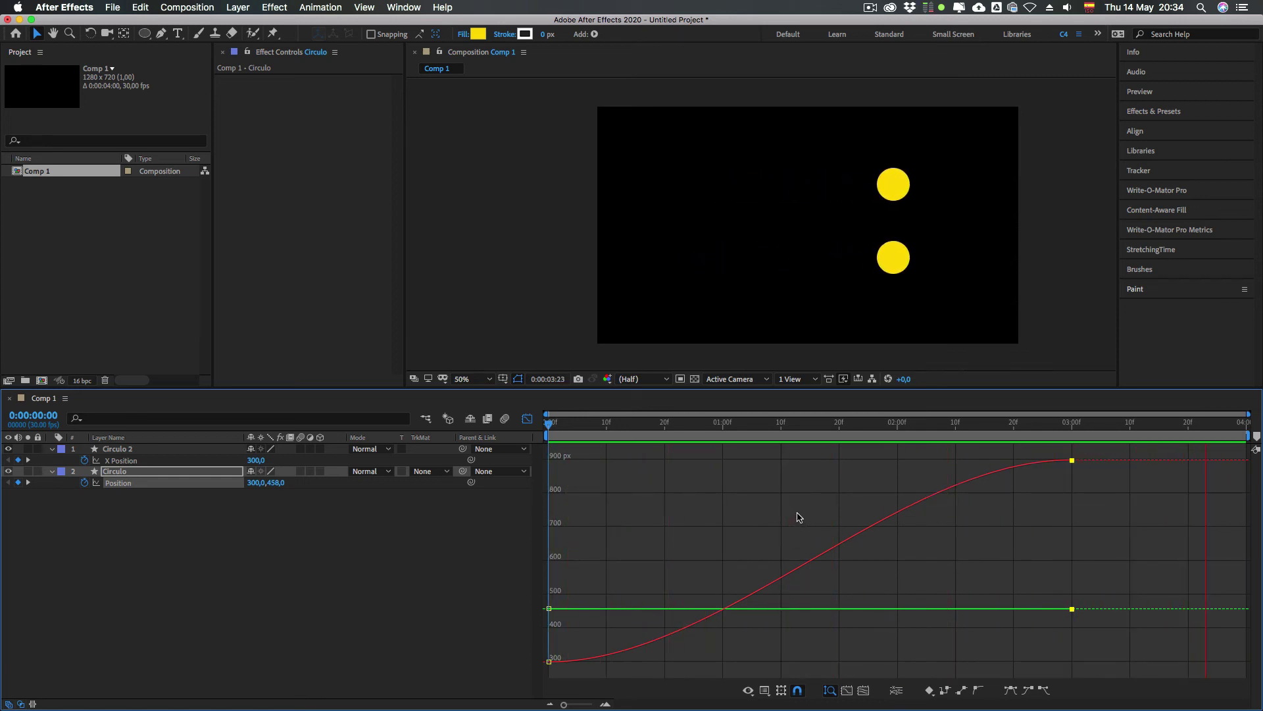
key(space)
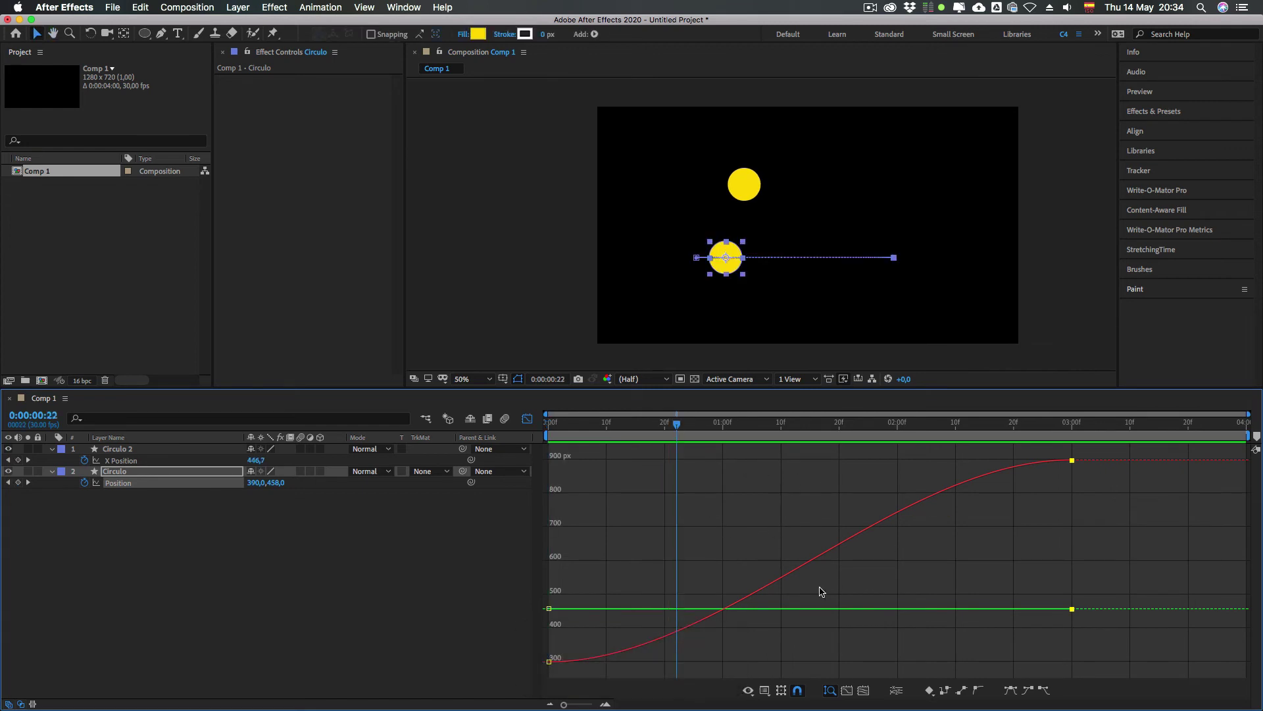
Step: Look at Circulo's Position on the speed graph, return to the value graph, and select its keyframes to check for handles
click(767, 696)
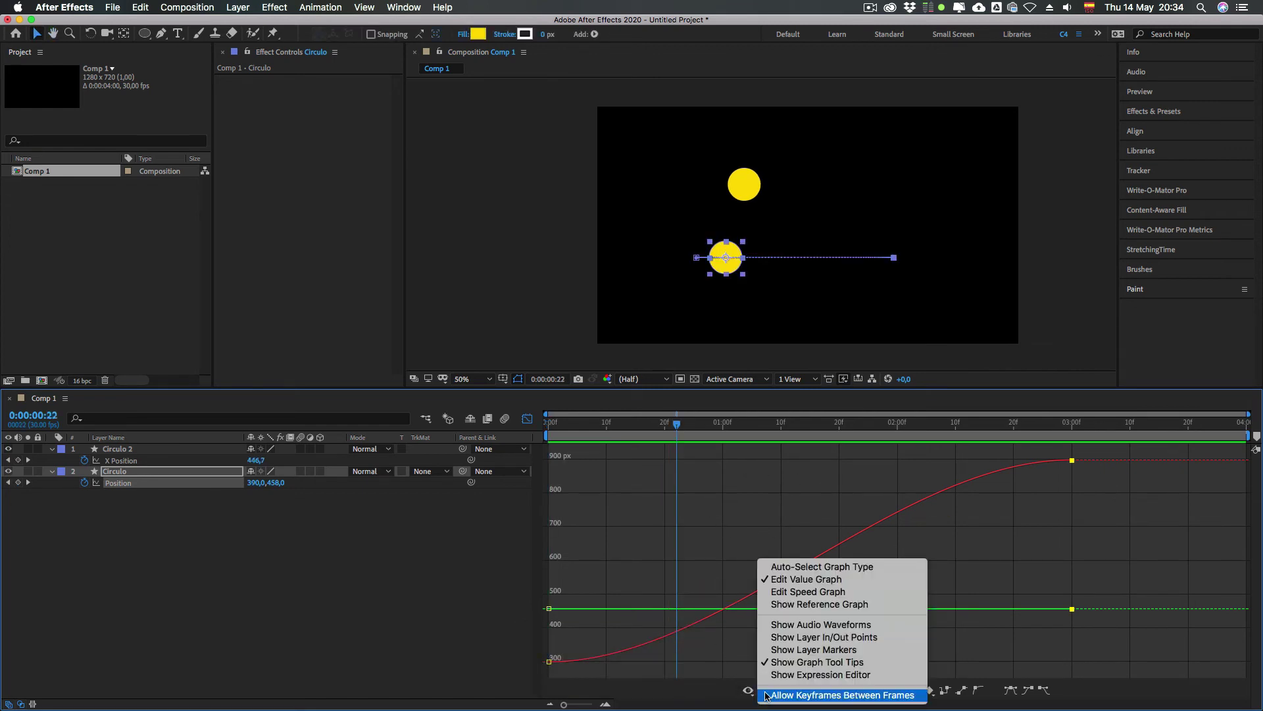
click(808, 592)
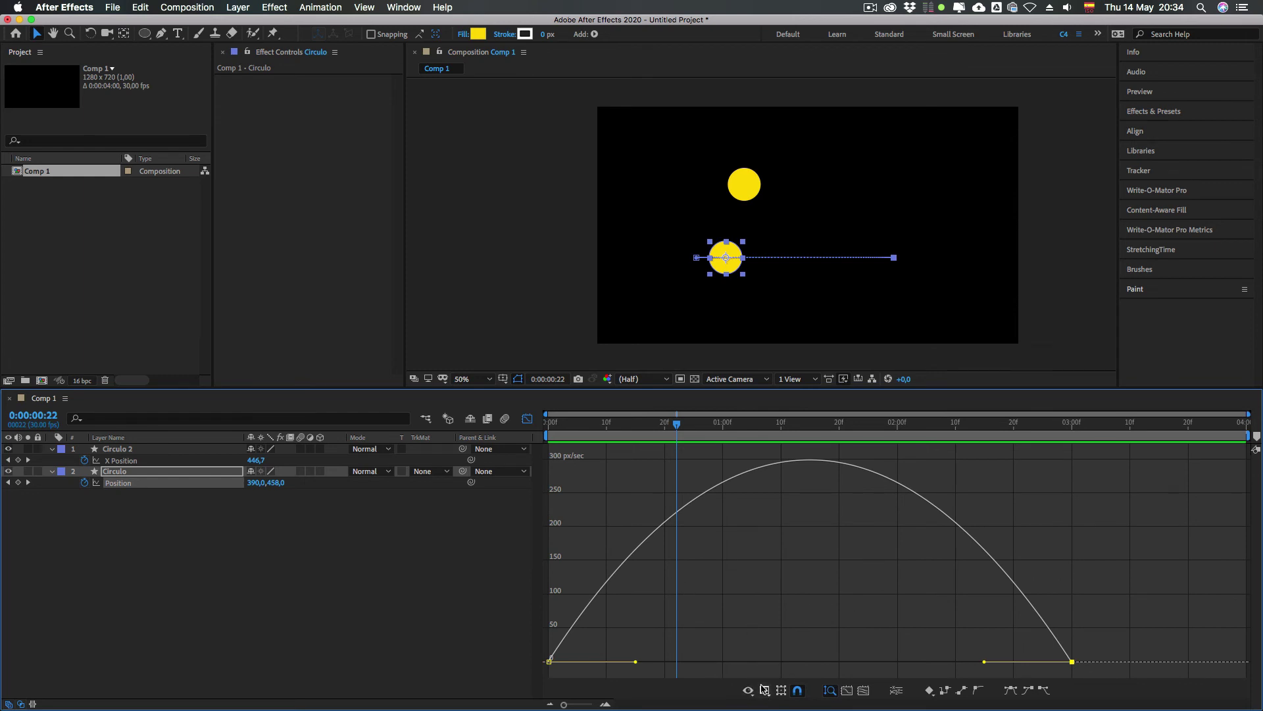
click(766, 691)
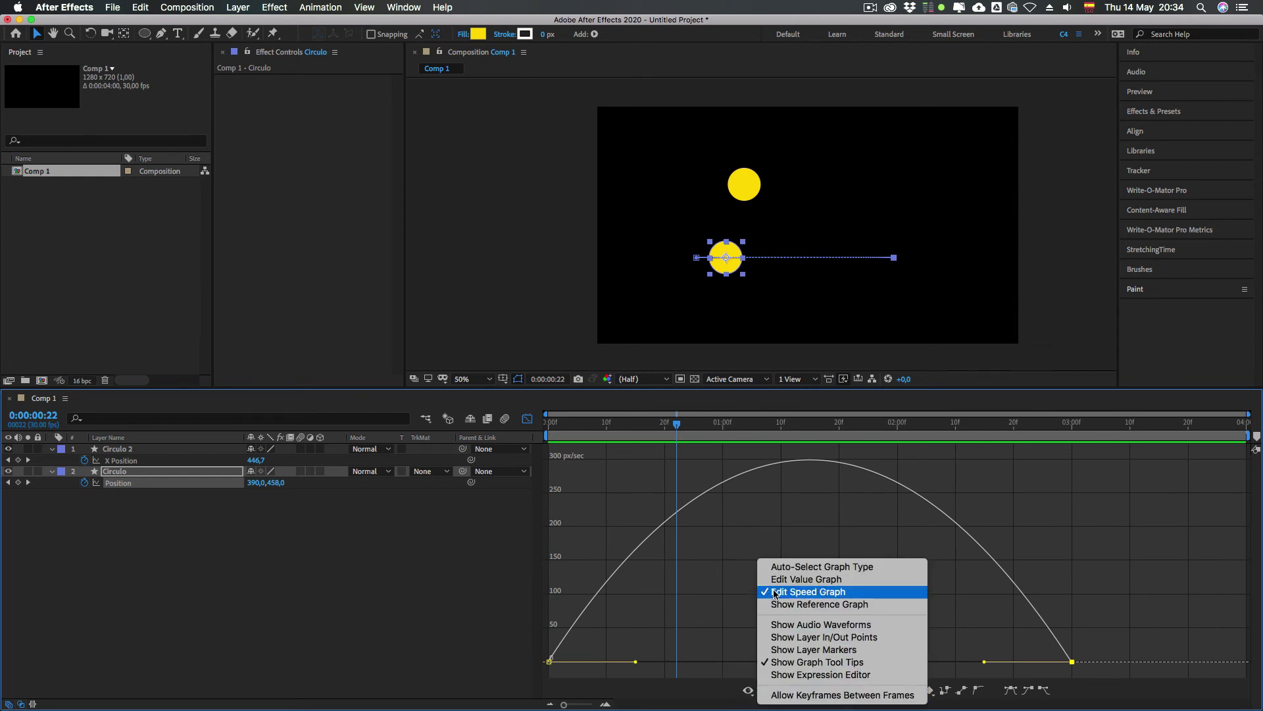
click(799, 582)
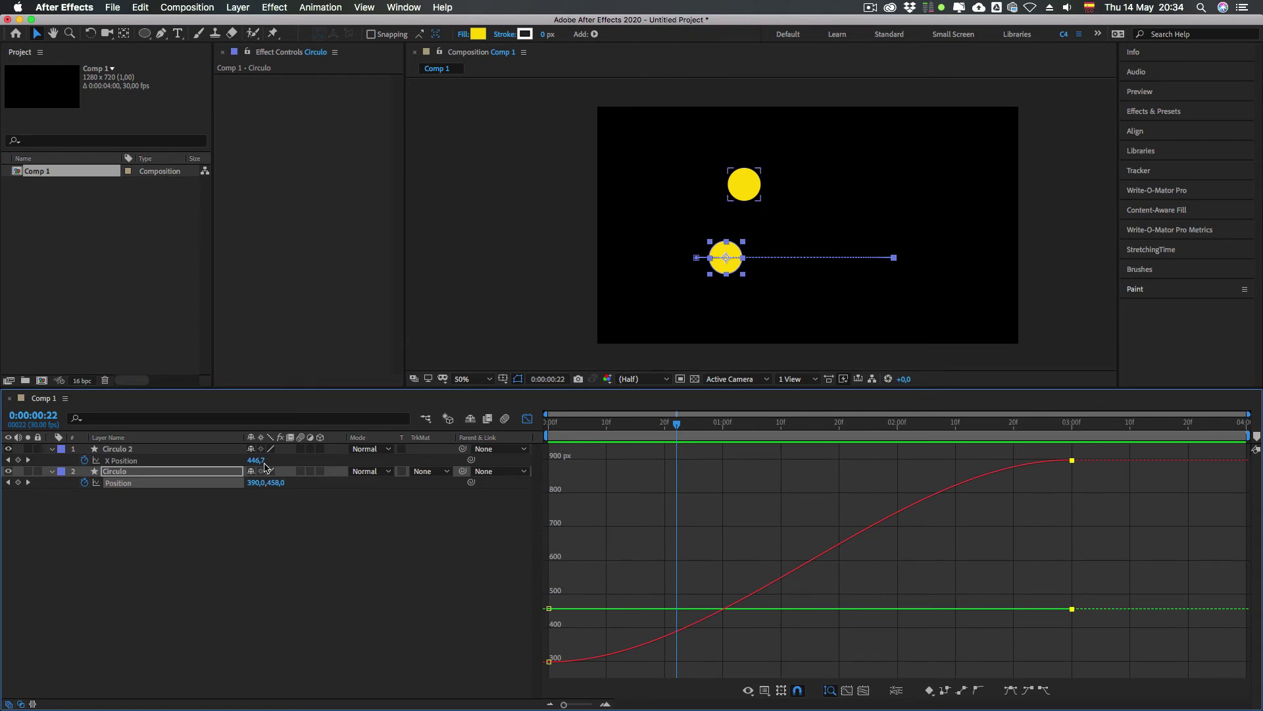
click(236, 519)
click(126, 485)
key(Home)
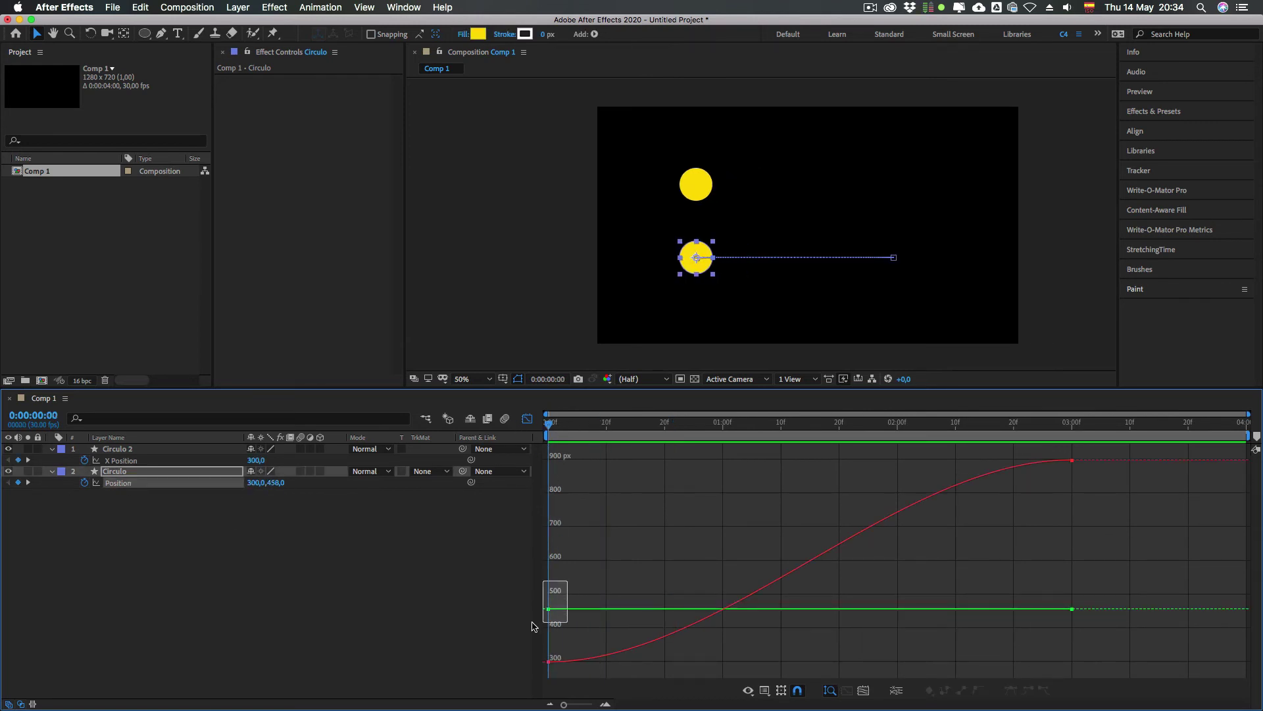
drag(545, 675, 546, 671)
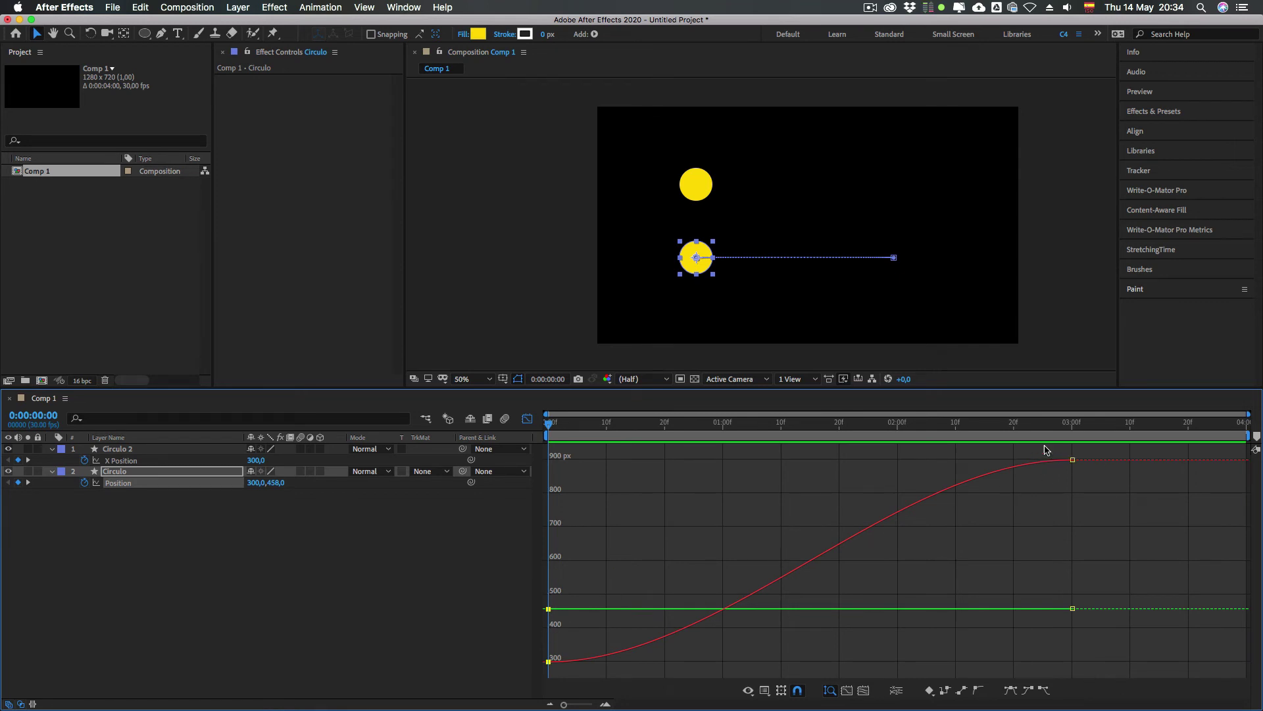
drag(1045, 446, 1085, 630)
Step: Show Circulo's Position as a speed graph, select its keyframes to expose their handles, and scrub back to 0:00:00:16
click(765, 691)
click(780, 594)
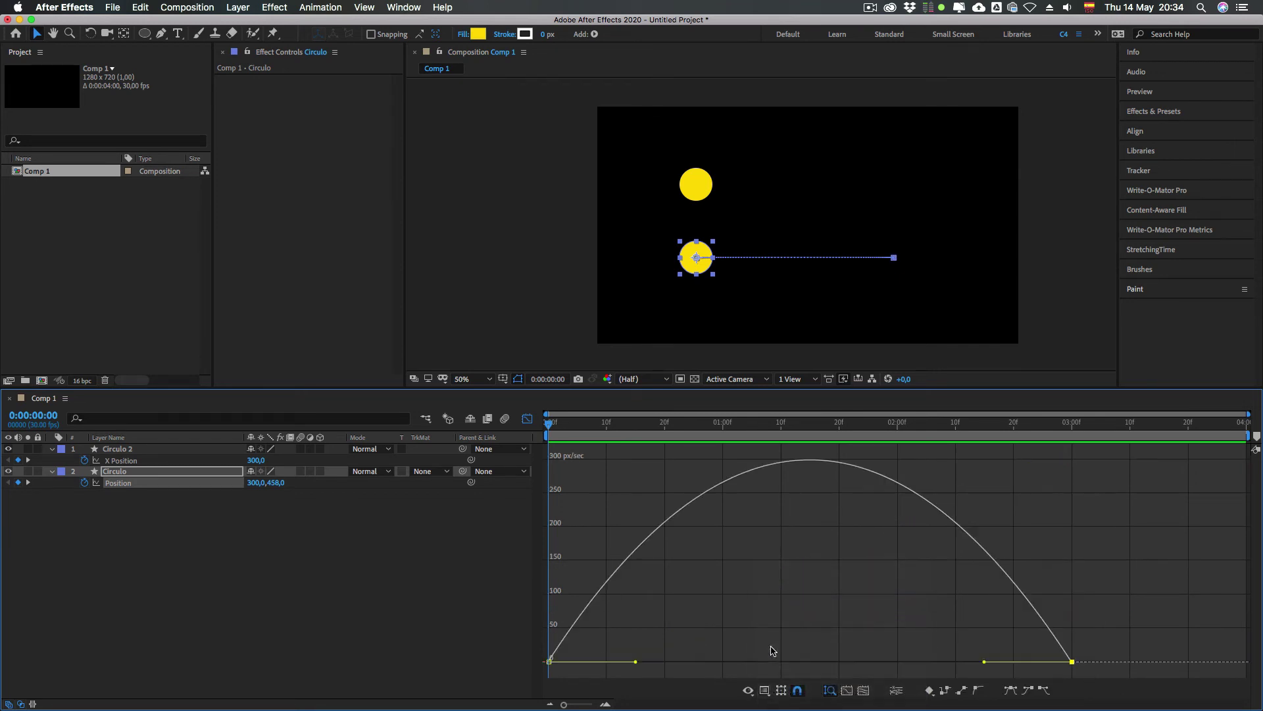
drag(606, 632, 544, 677)
drag(1071, 427, 787, 436)
key(space)
key(space)
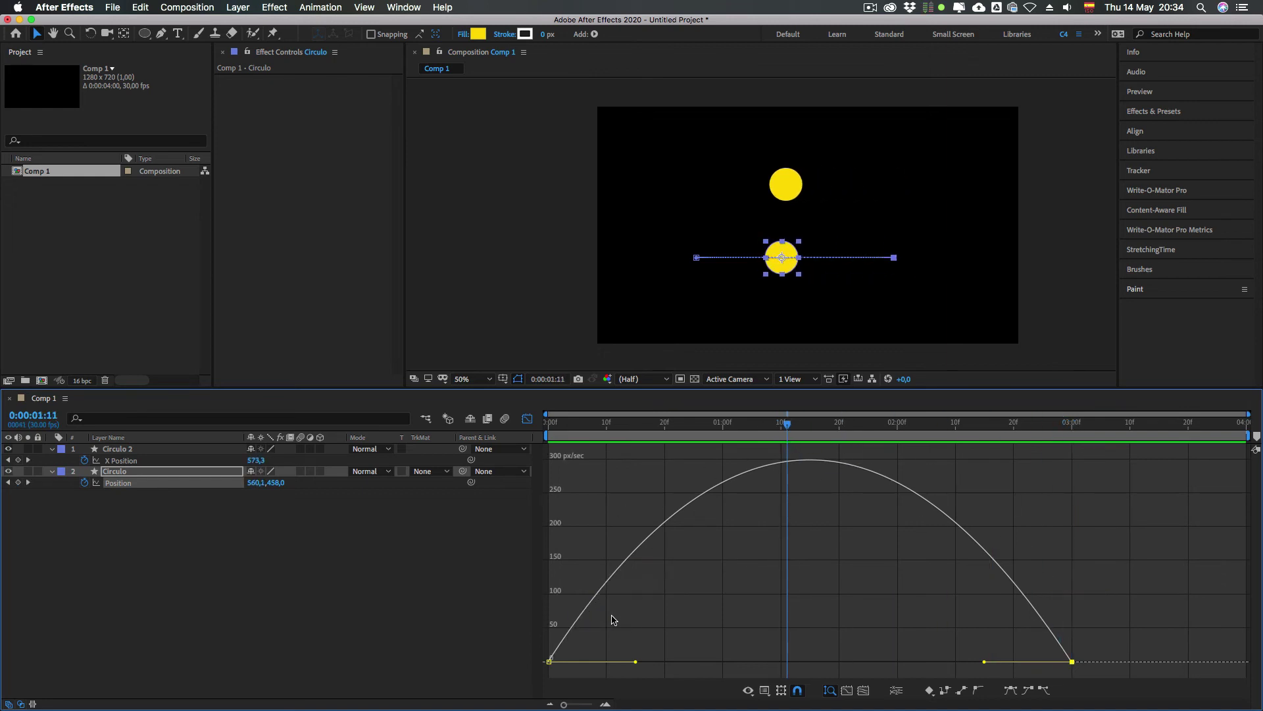
mouse_move(655, 425)
mouse_down()
mouse_move(679, 424)
mouse_move(556, 429)
mouse_move(835, 429)
mouse_move(642, 435)
mouse_up()
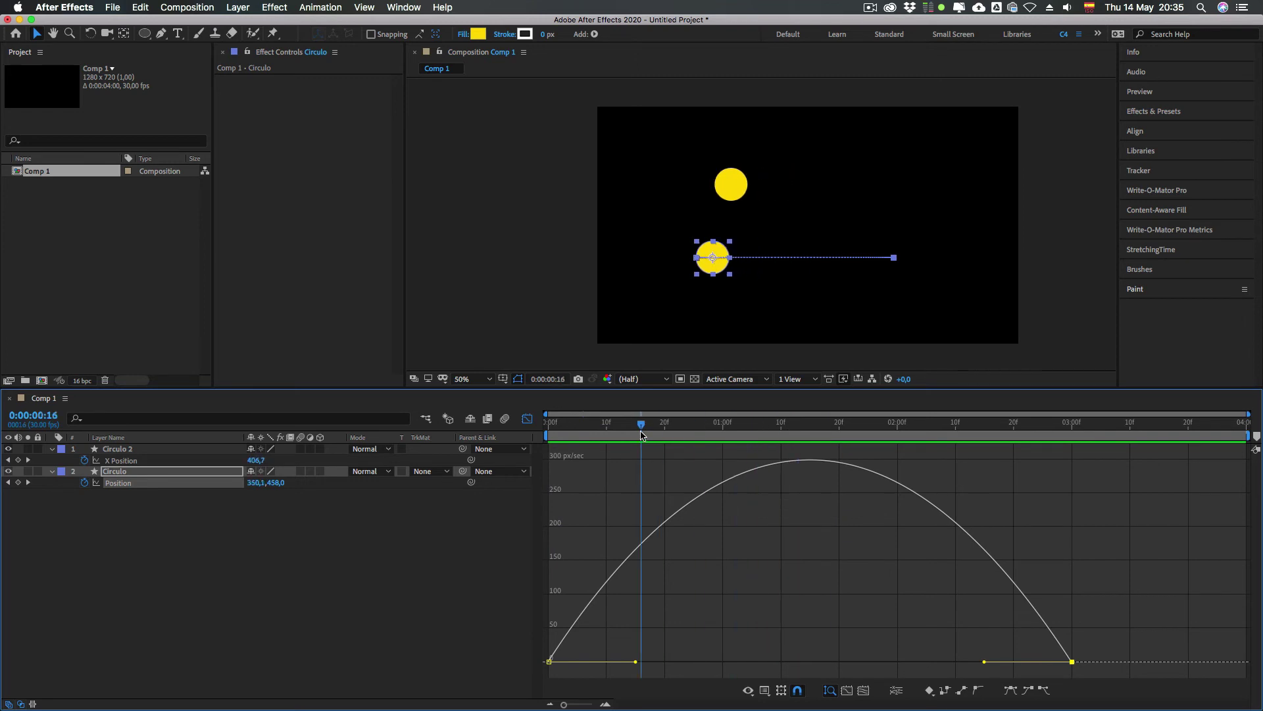
Step: Reveal Circulo's Opacity and Scale alongside Position, and return to showing only Position
click(181, 508)
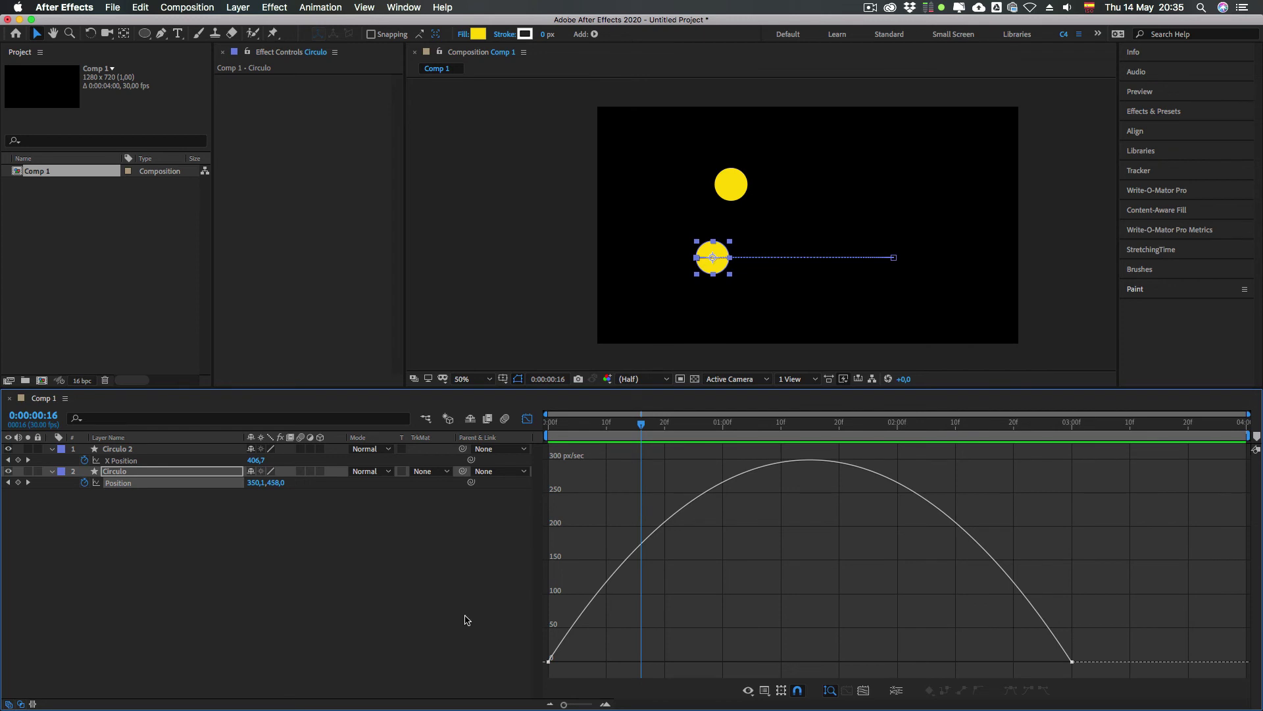
click(146, 472)
key(shift)
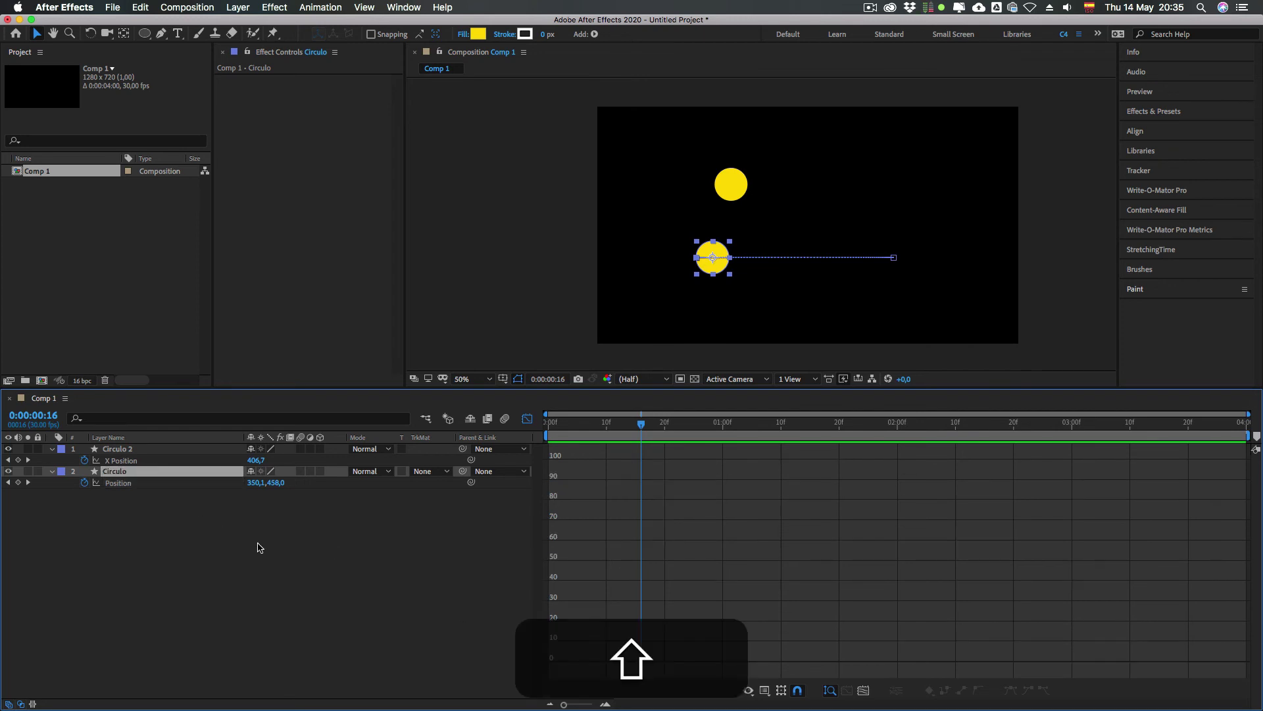
key(shift+t)
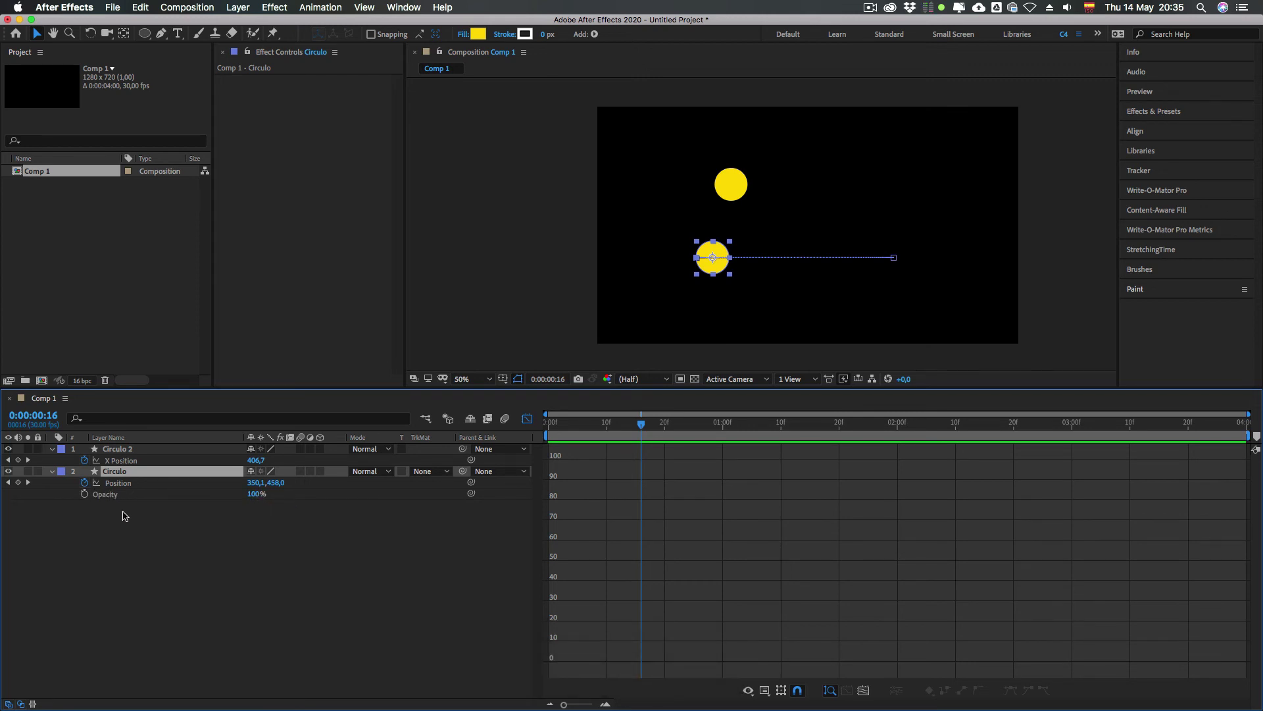
key(shift+s)
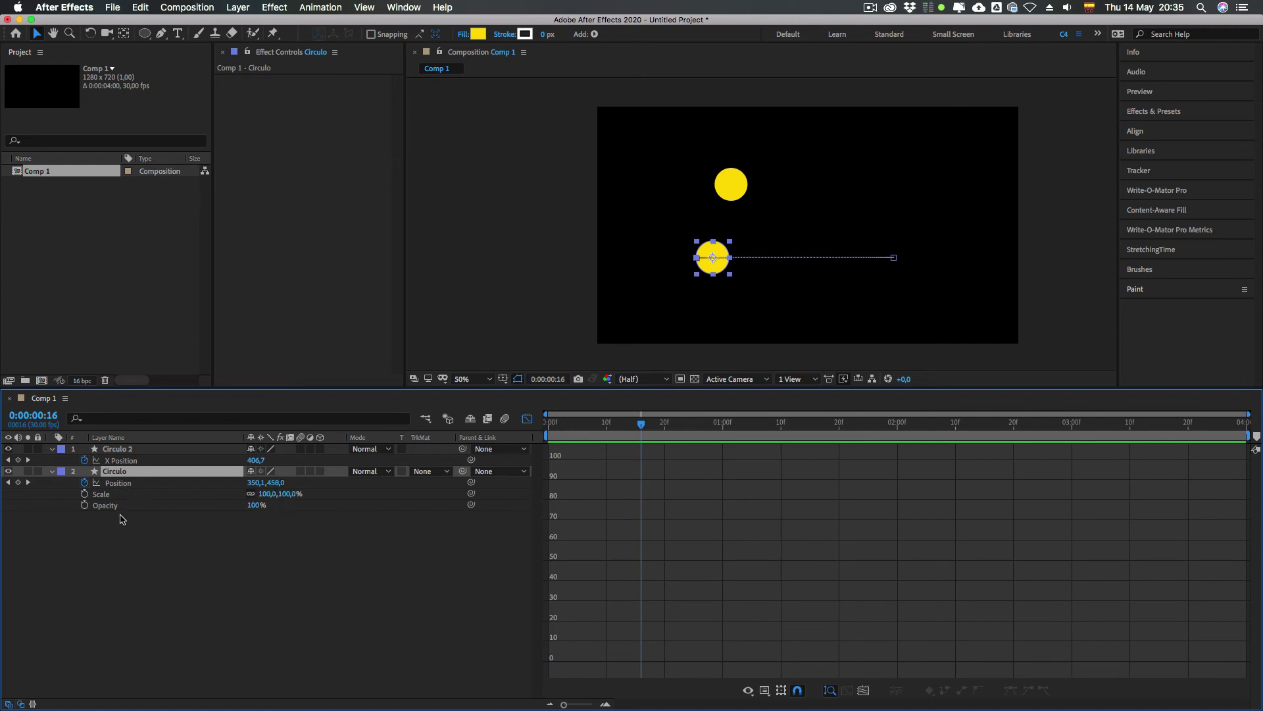
click(122, 487)
click(123, 481)
click(121, 488)
key(p)
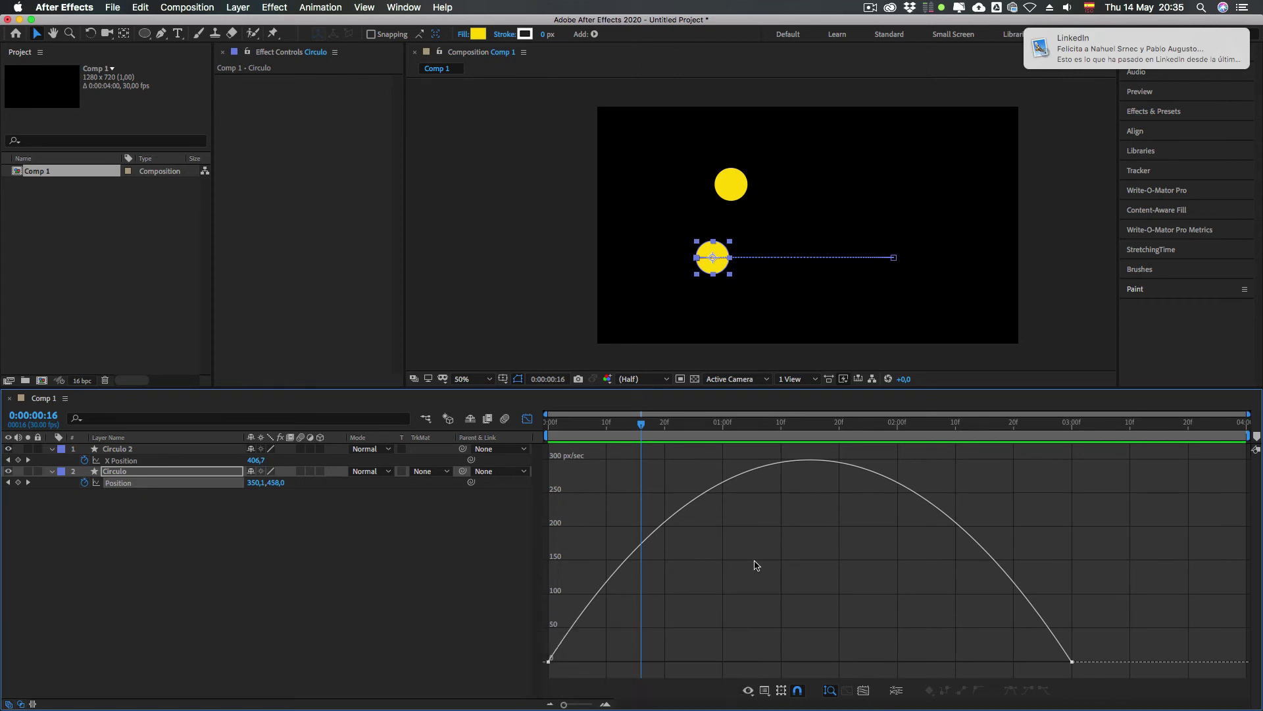
Step: On the speed graph, extend Circulo's outgoing Position handle to 0:00:01:15 and shorten the incoming handle almost to the end keyframe
drag(752, 448, 810, 448)
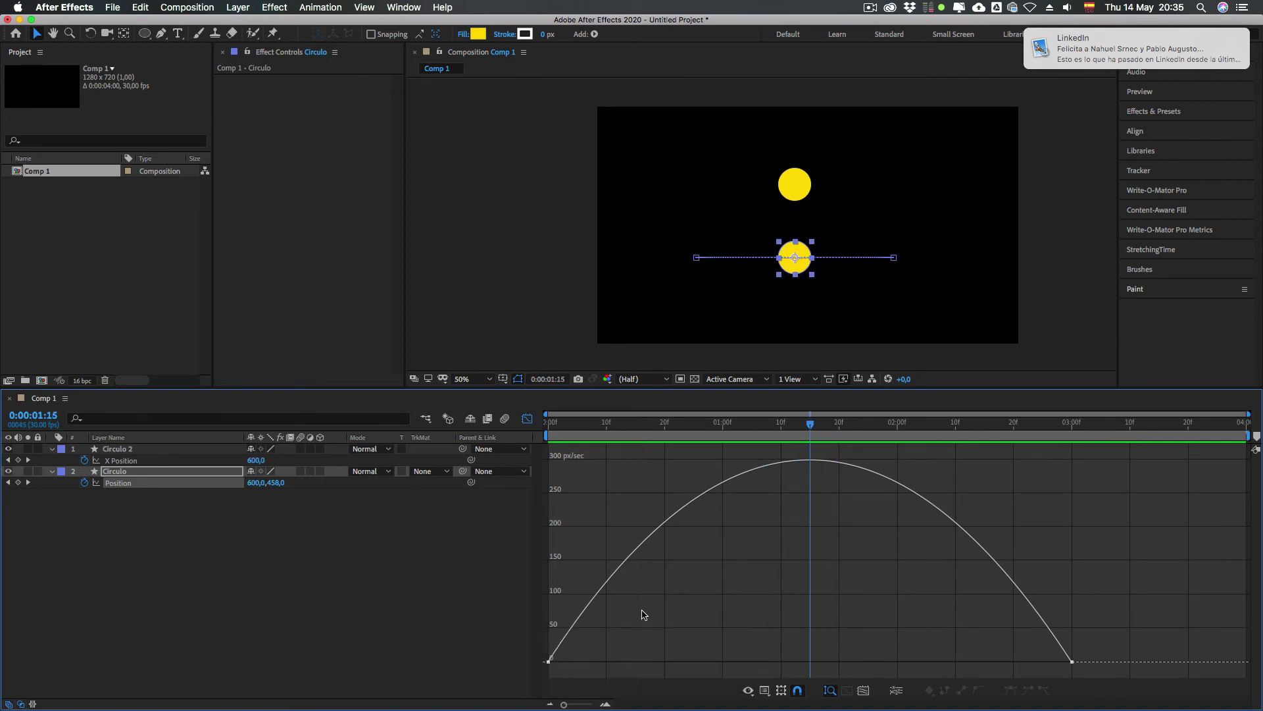
drag(659, 598, 544, 675)
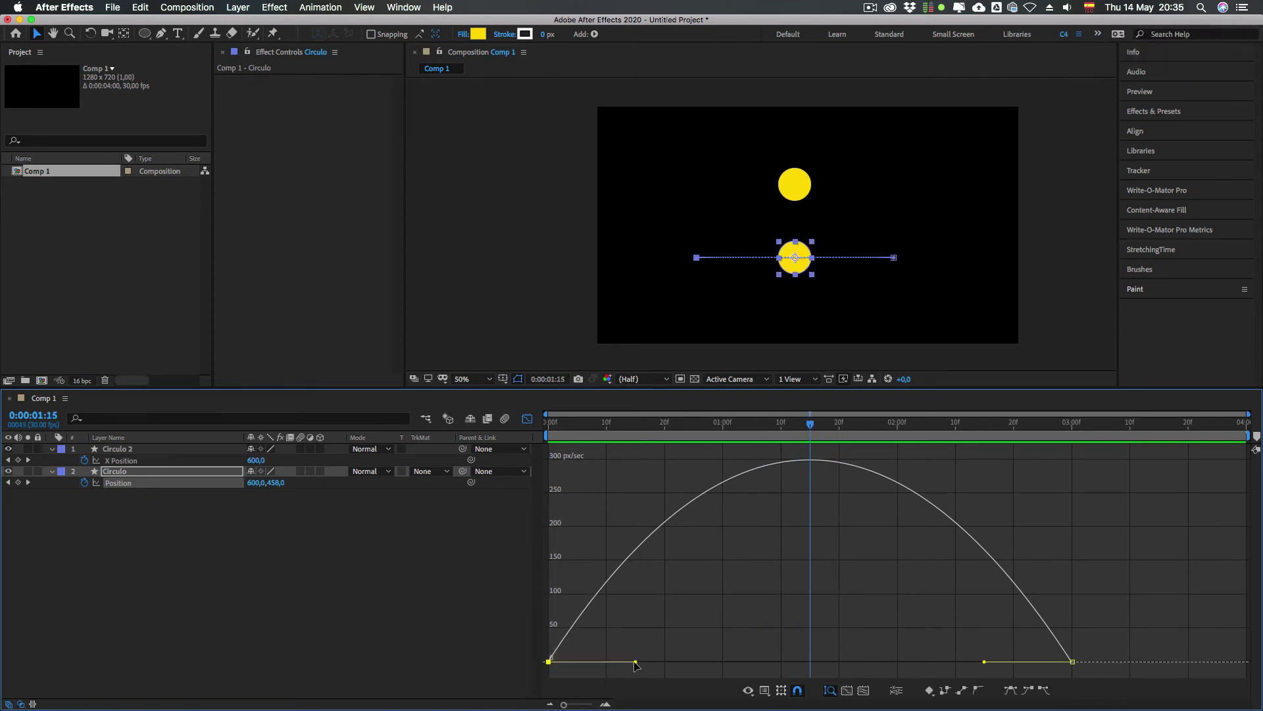
drag(984, 661, 1066, 664)
drag(667, 661, 809, 661)
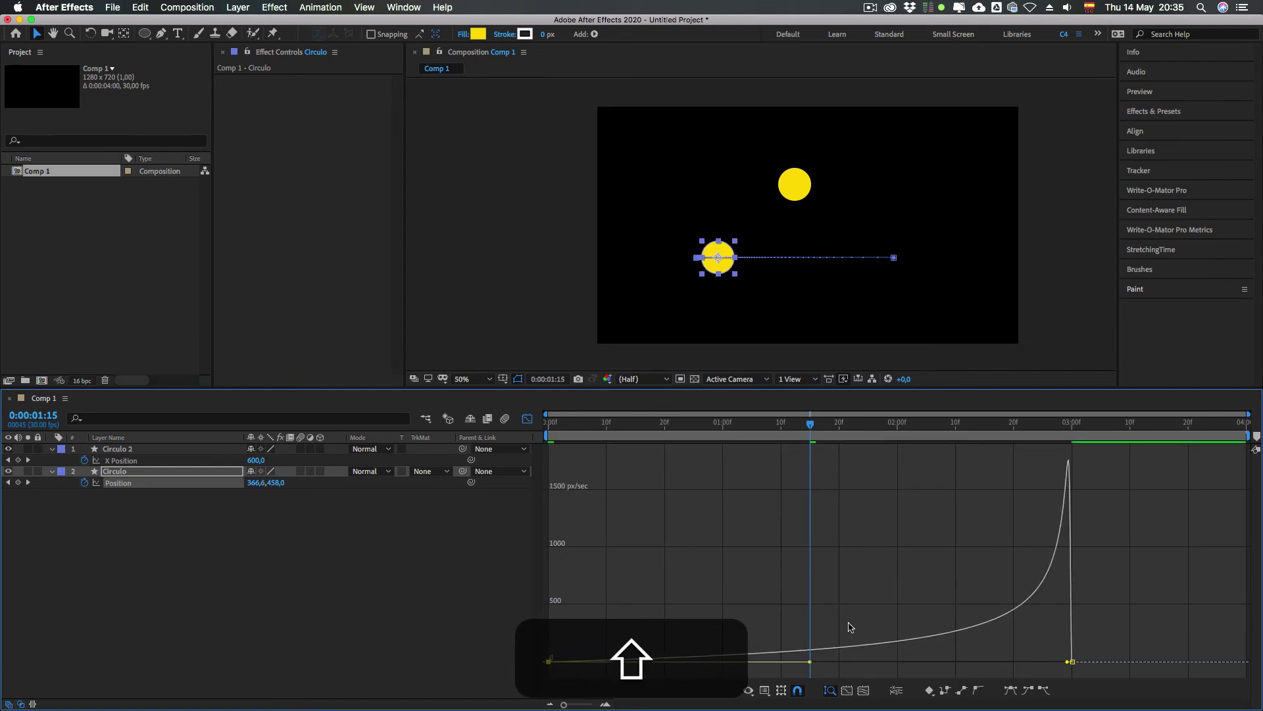
Step: Preview and scrub the animation to compare Circulo's late acceleration with Circulo 2's constant speed, returning to 0:00:00:00
key(shift+space)
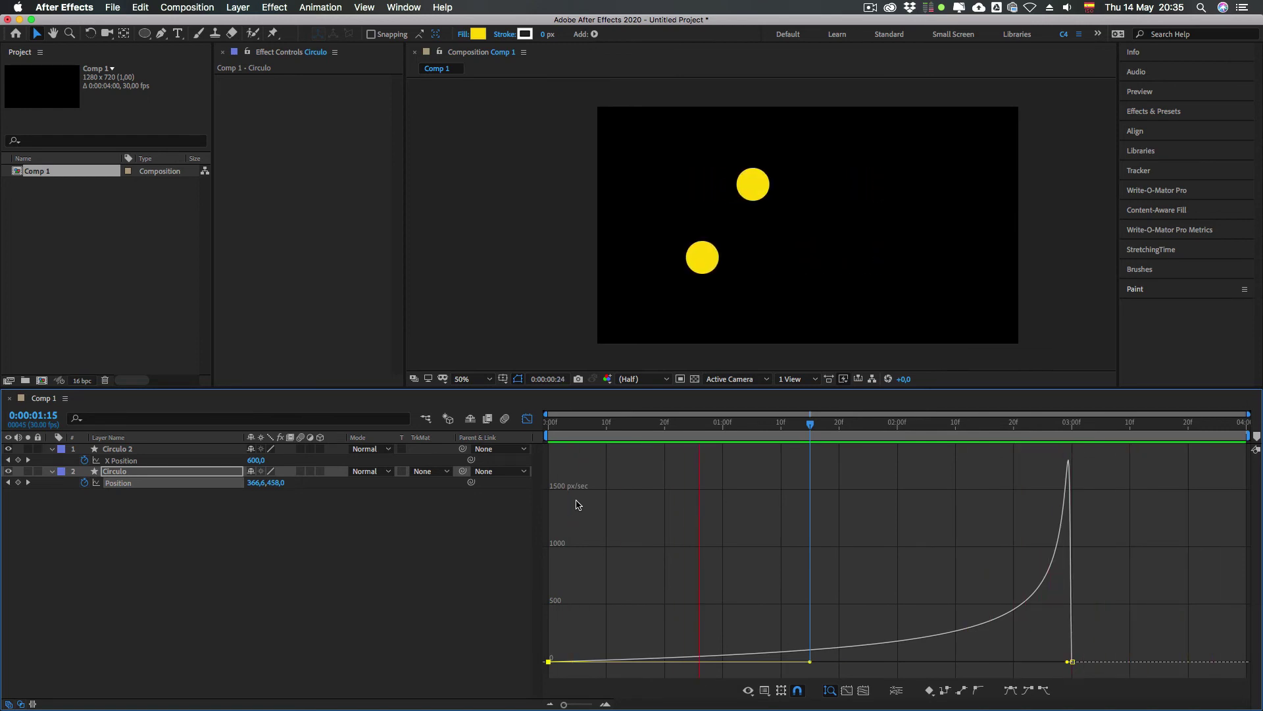
key(space)
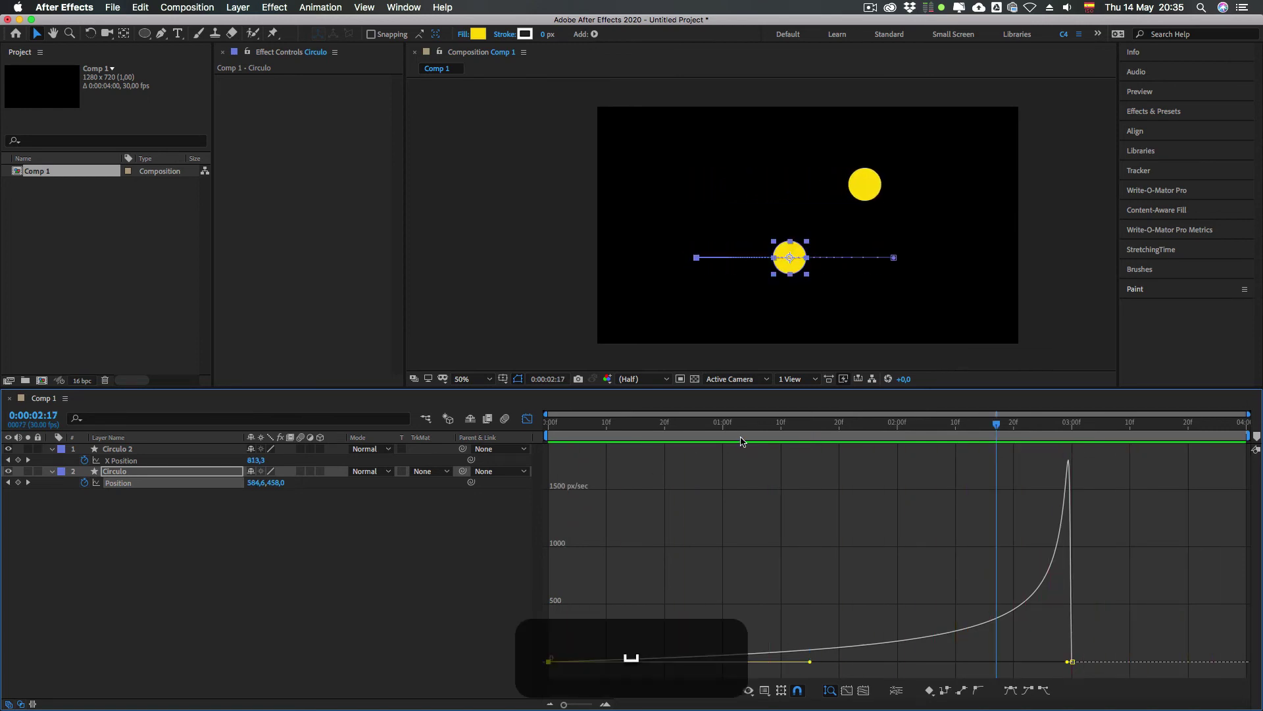
key(Page_Down)
key(Page_Down)
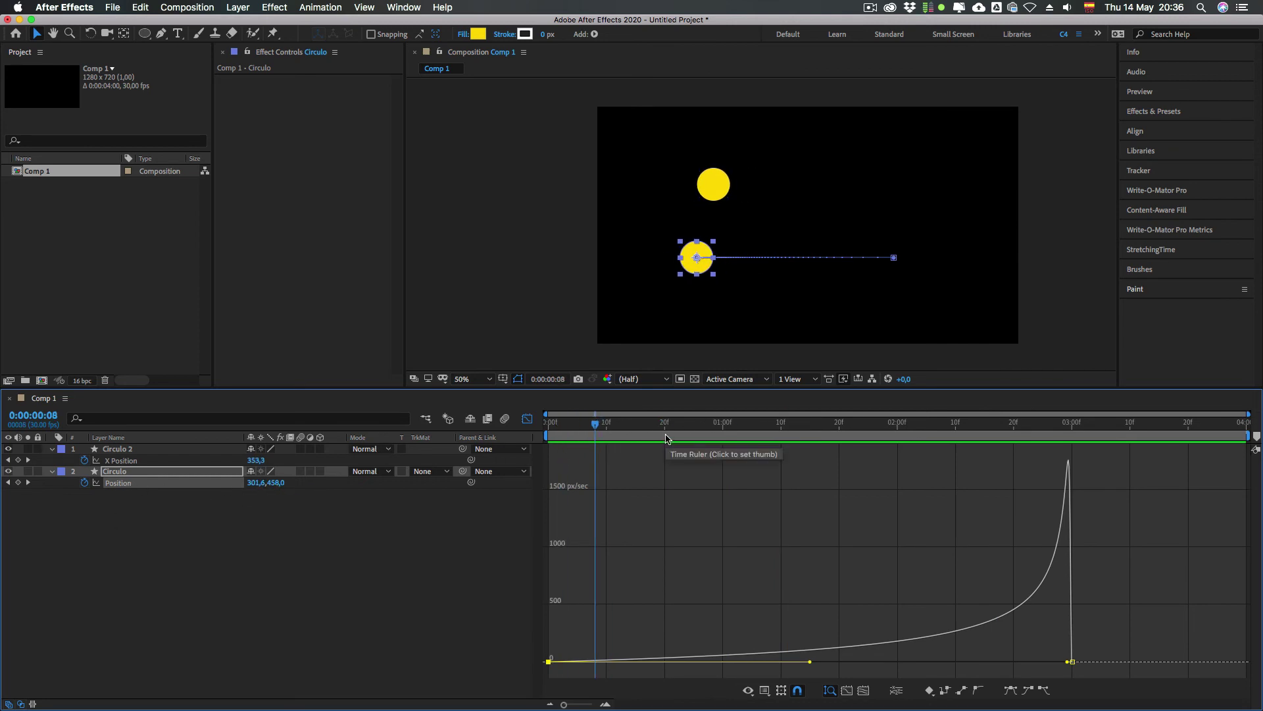
drag(551, 424, 783, 426)
key(Page_Down)
key(Page_Down)
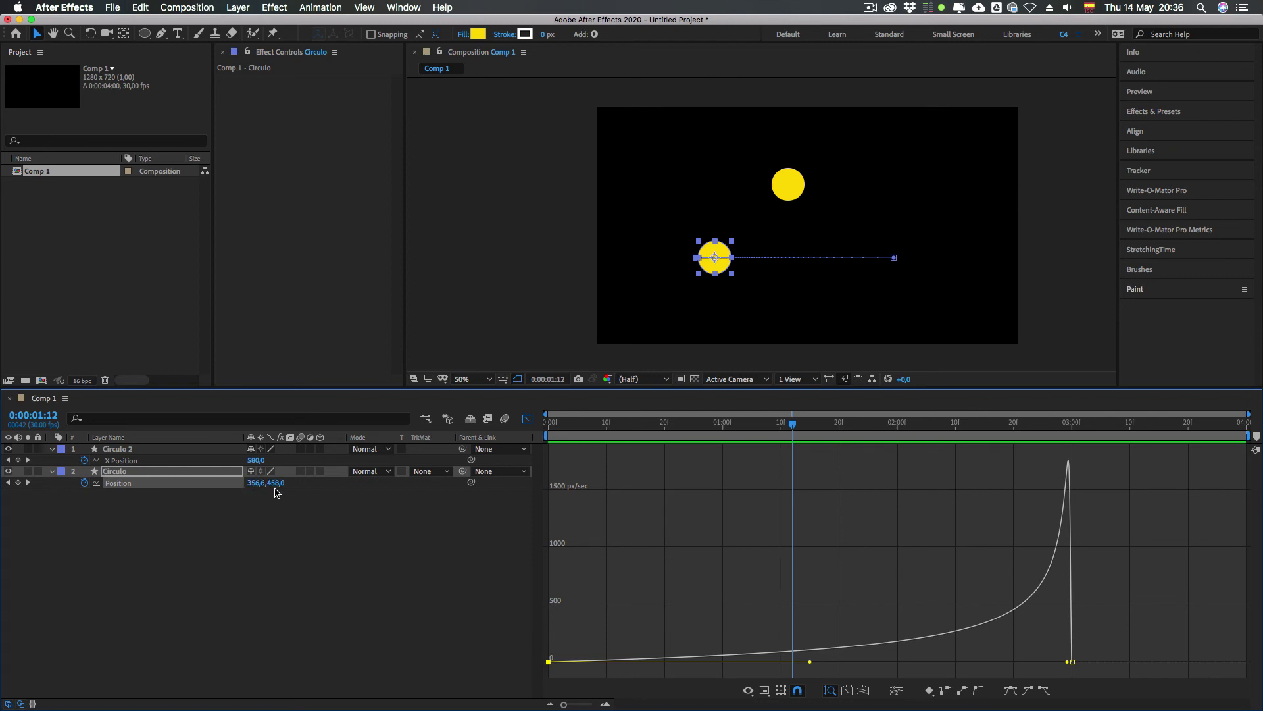
drag(764, 431, 548, 447)
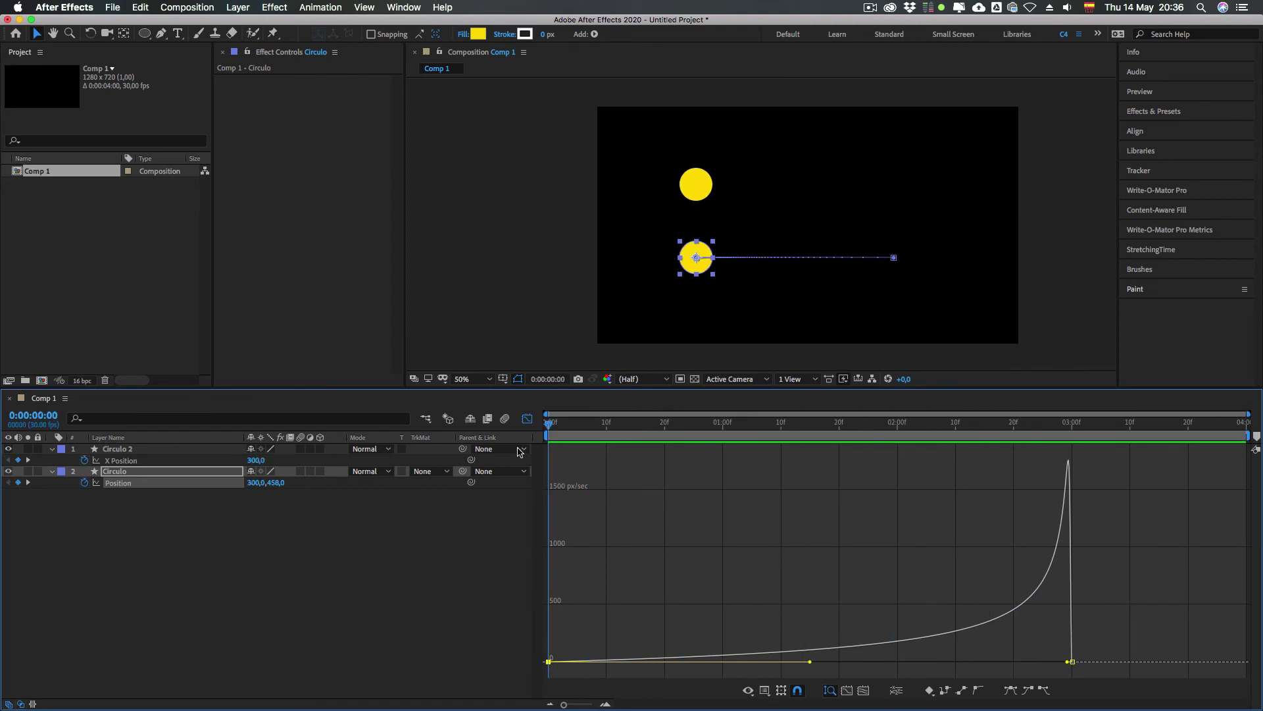
click(590, 596)
key(space)
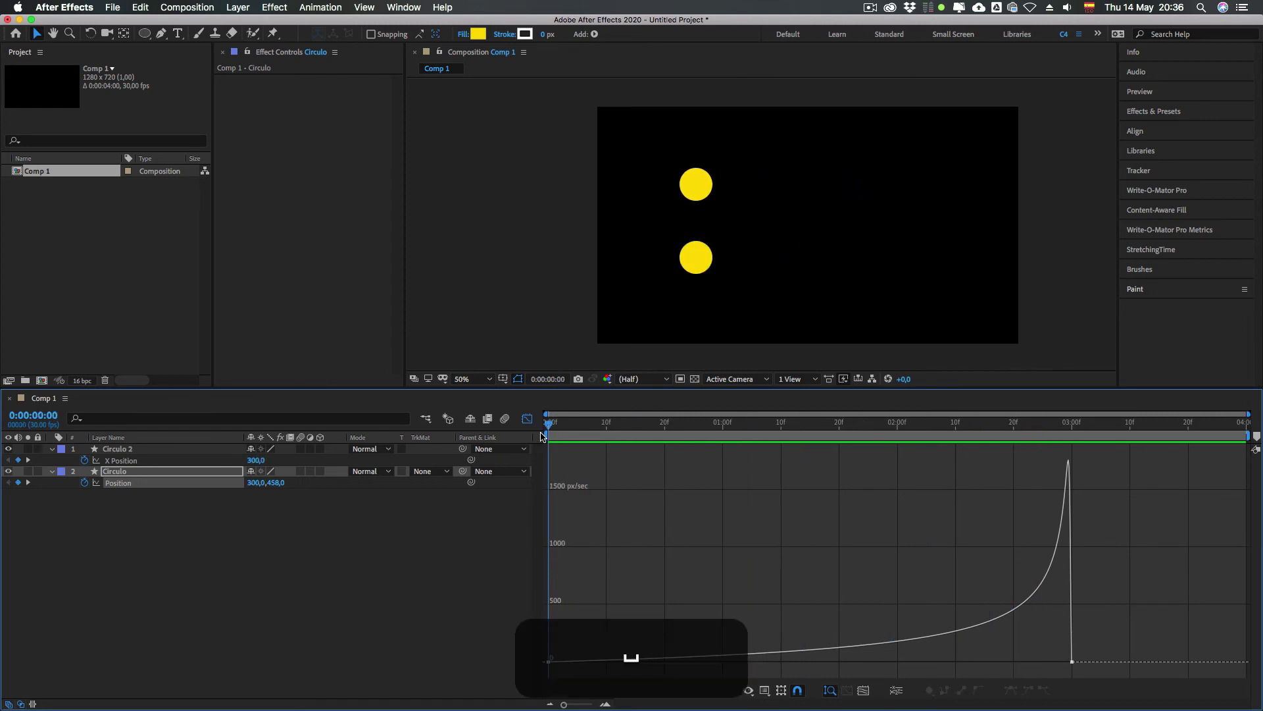
key(space)
Step: In the layer bar view, set the Y value of Circulo's Position to 333 at 0:00:03:00
key(shift+F3)
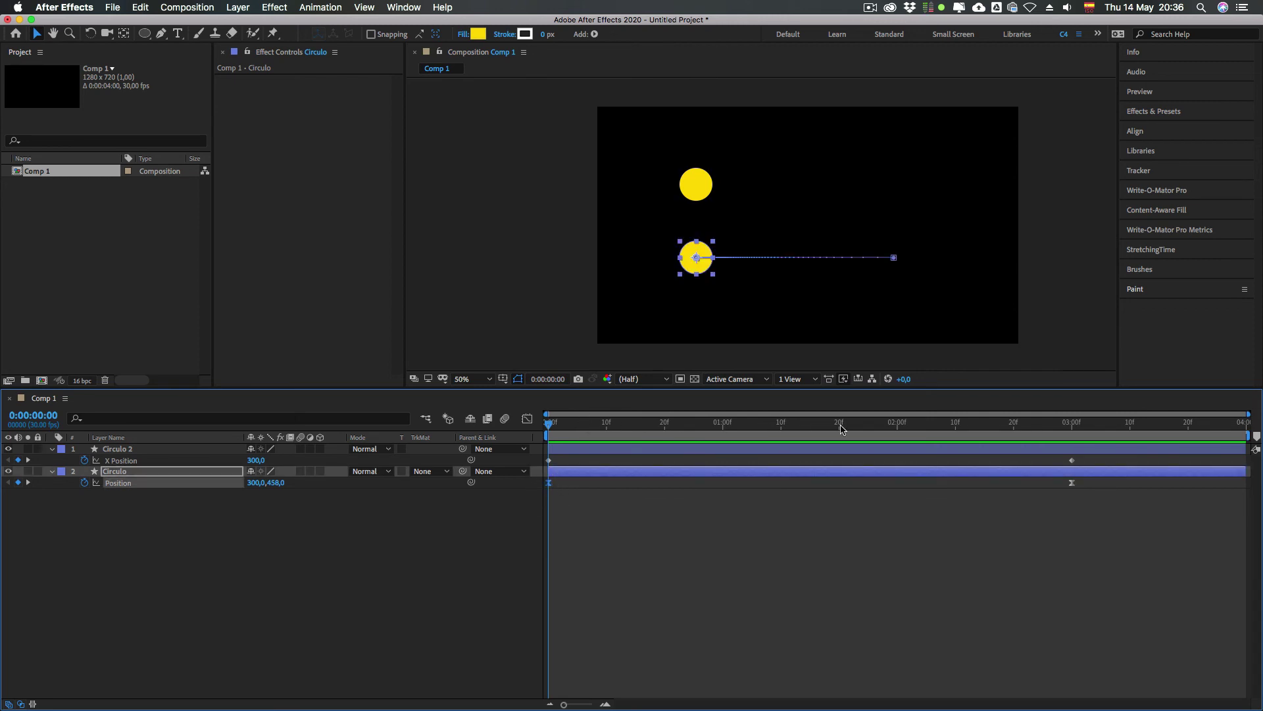
click(1071, 424)
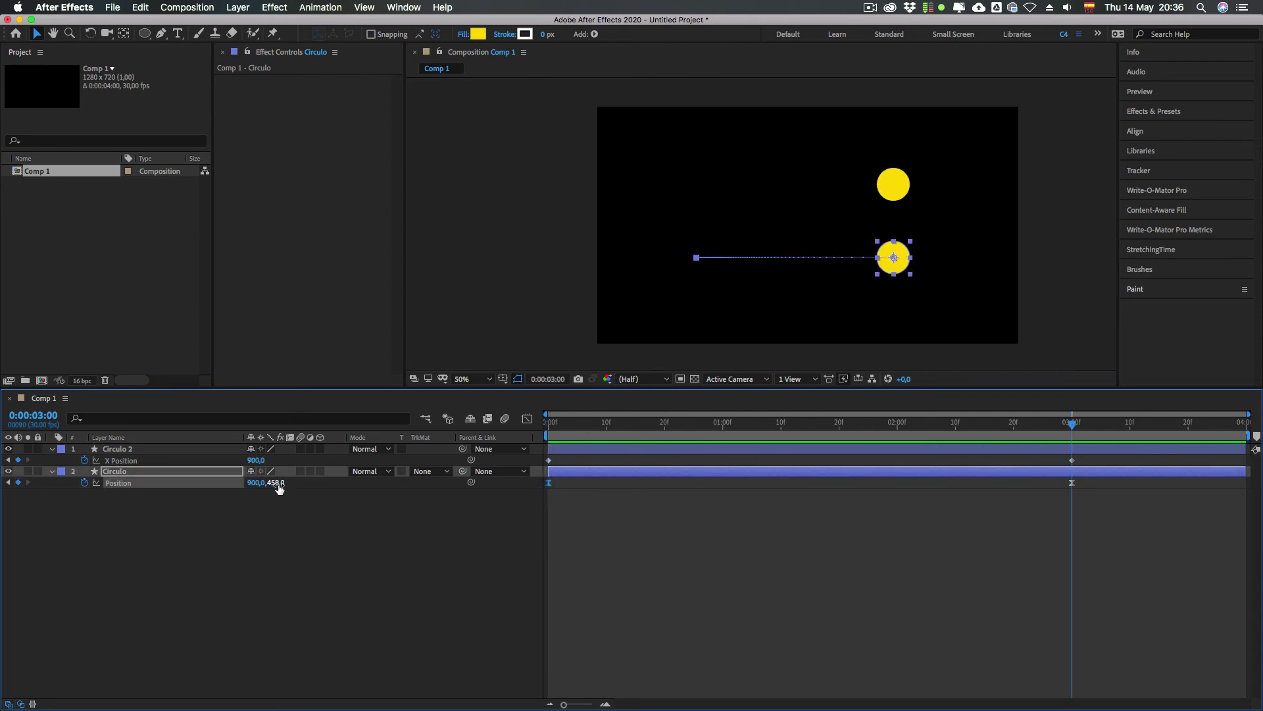
drag(278, 482, 176, 499)
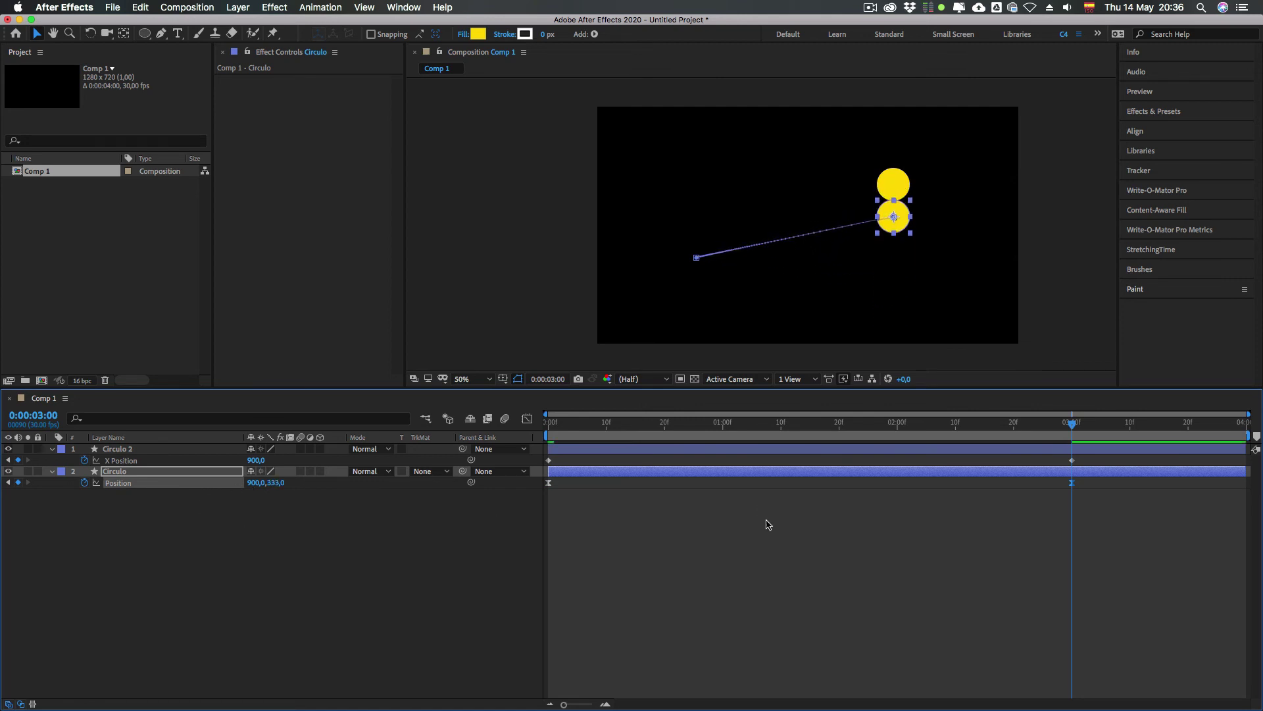
Step: Return to the graph editor, show Circulo's Position as a value graph, and select its start and end keyframes to check for handles
click(768, 525)
click(527, 419)
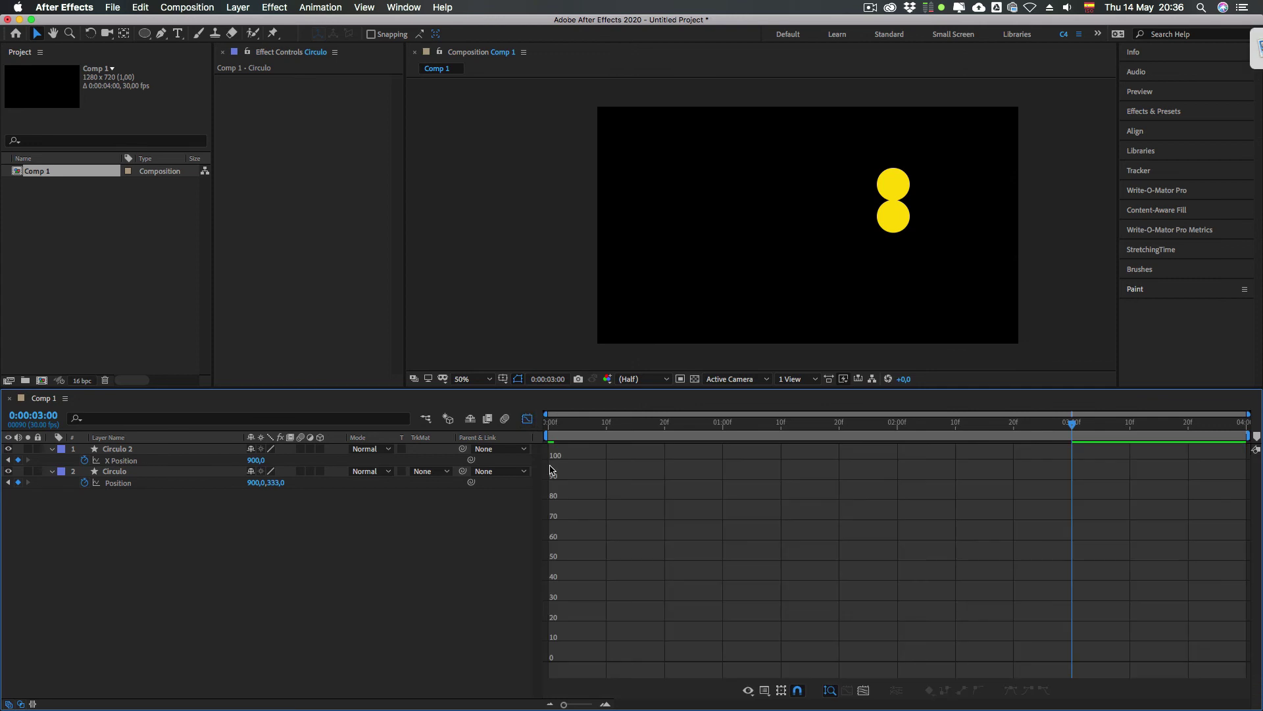
click(145, 483)
click(765, 691)
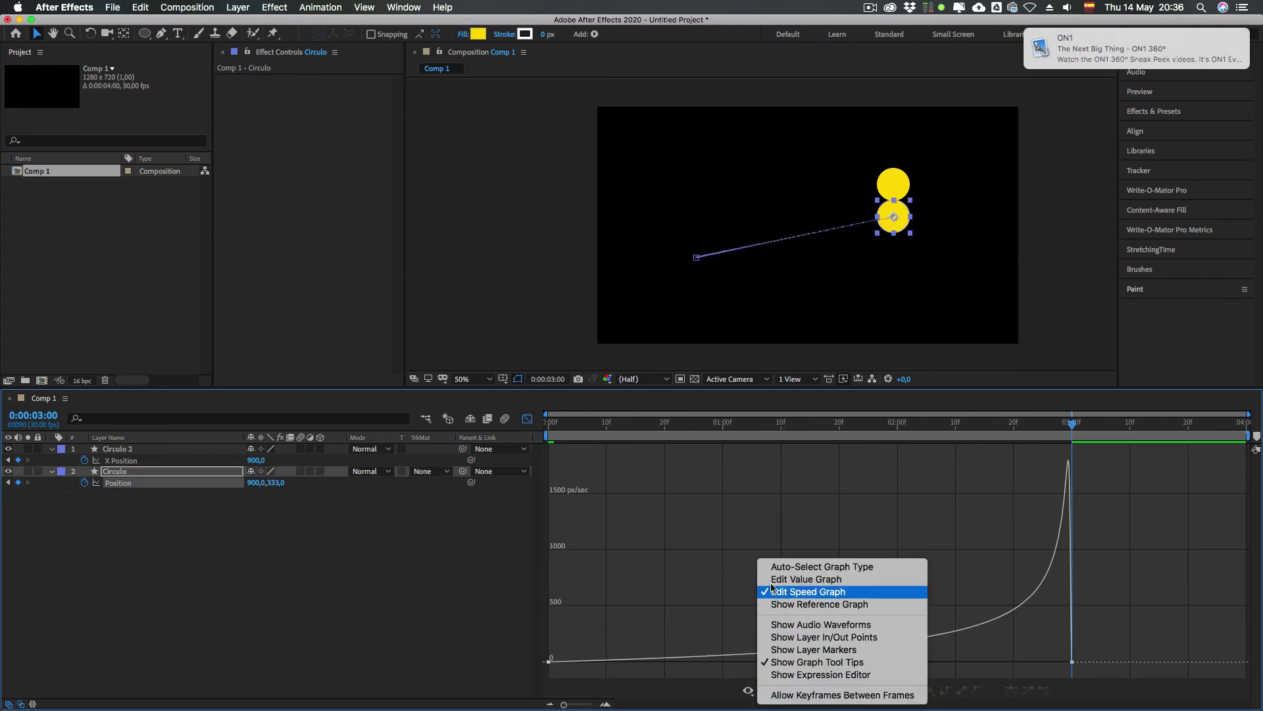
click(776, 590)
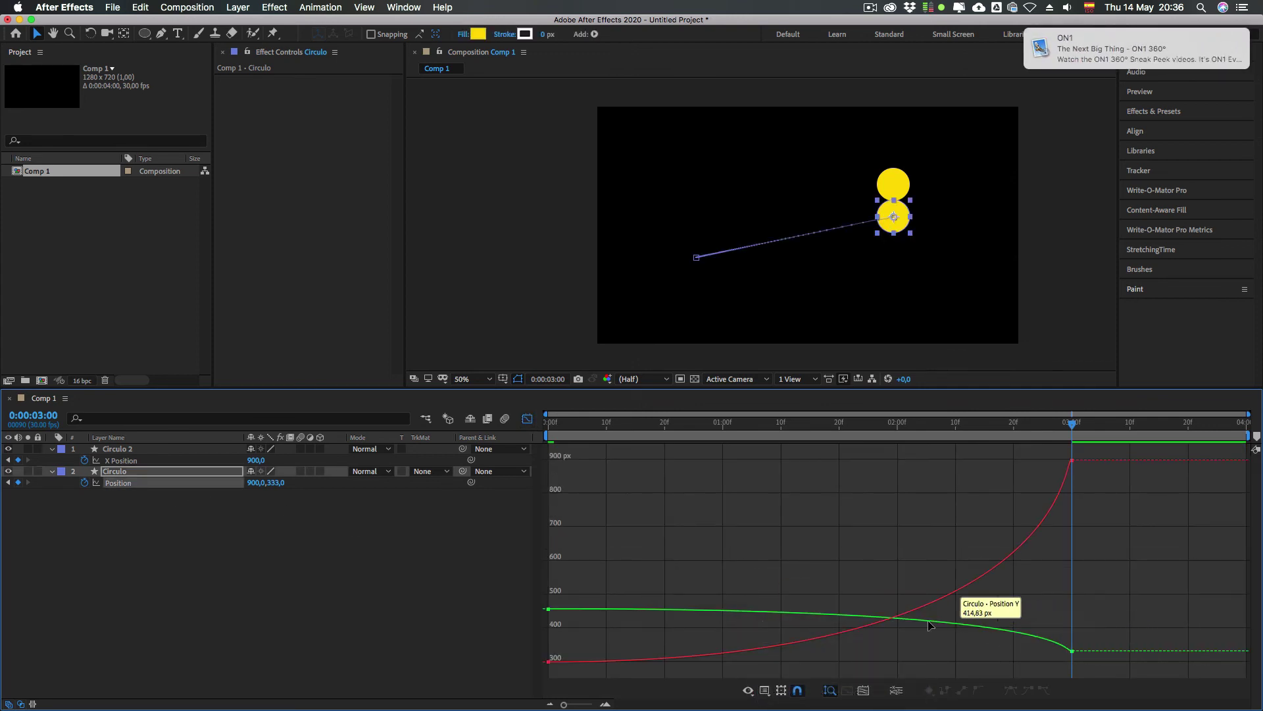
drag(573, 590, 548, 627)
drag(1030, 620, 1093, 672)
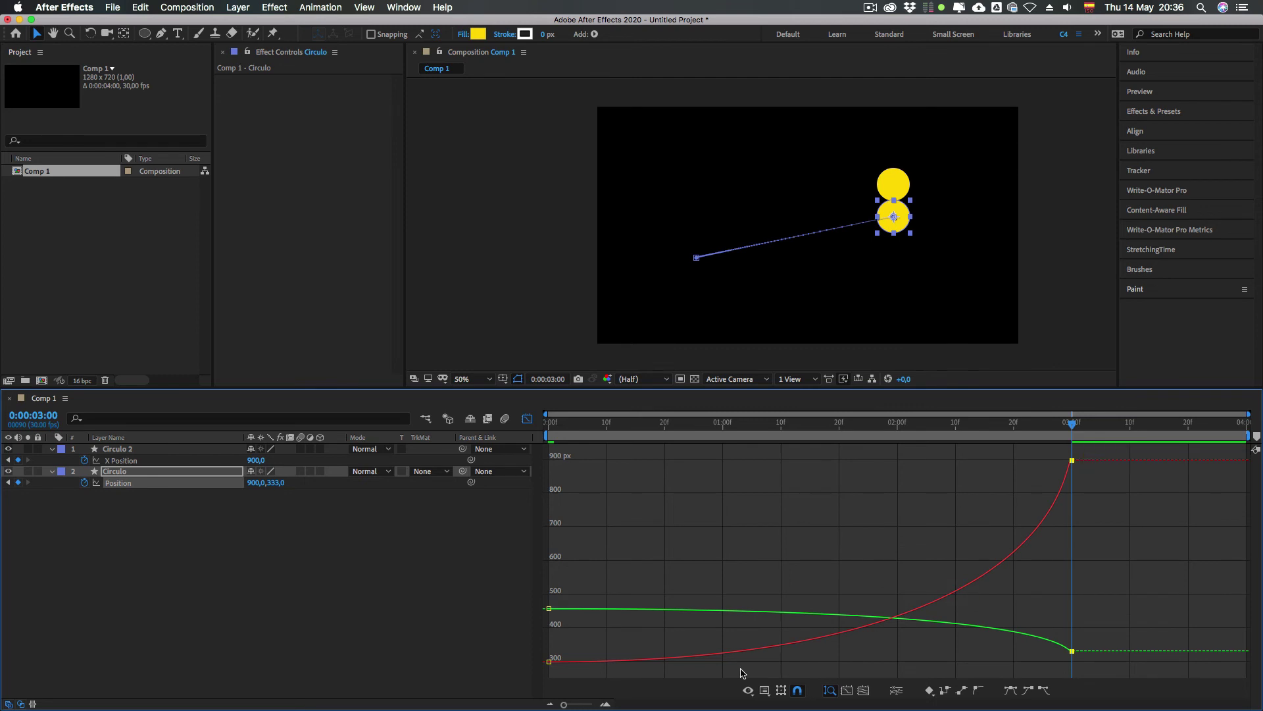
Step: Show Circulo's Position as a speed graph and select both keyframes to examine their handles
click(749, 691)
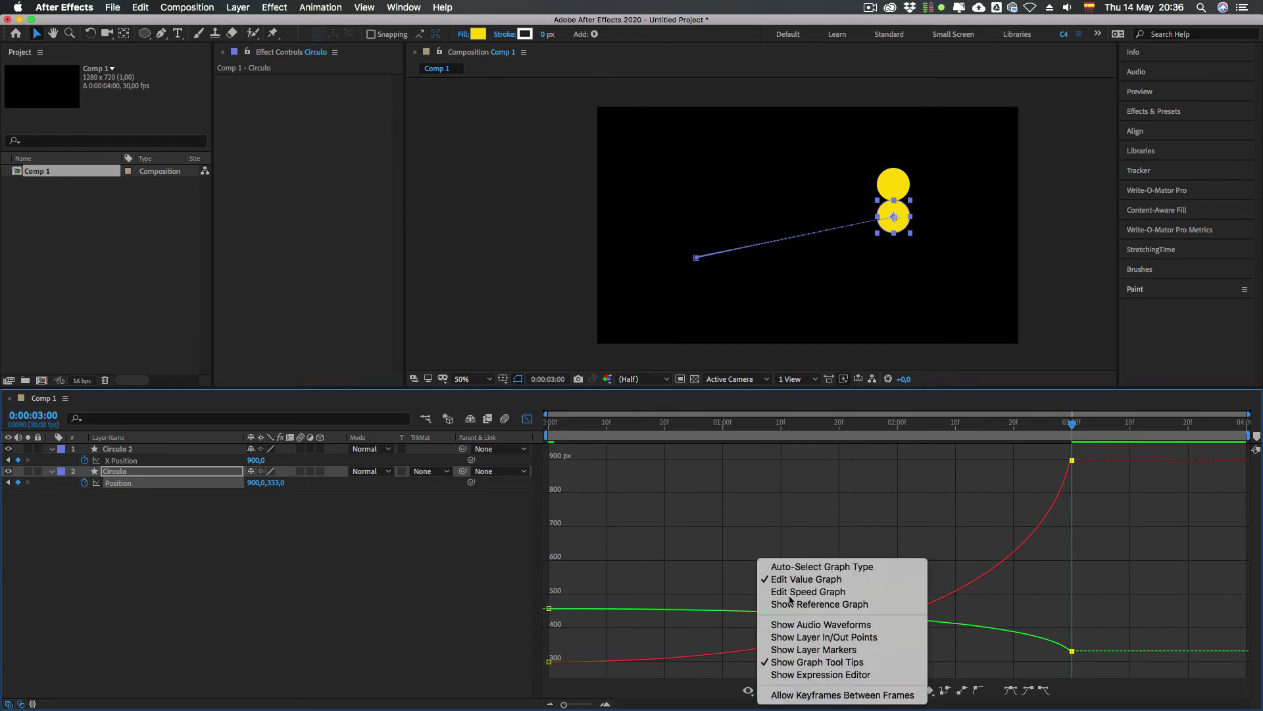
click(790, 592)
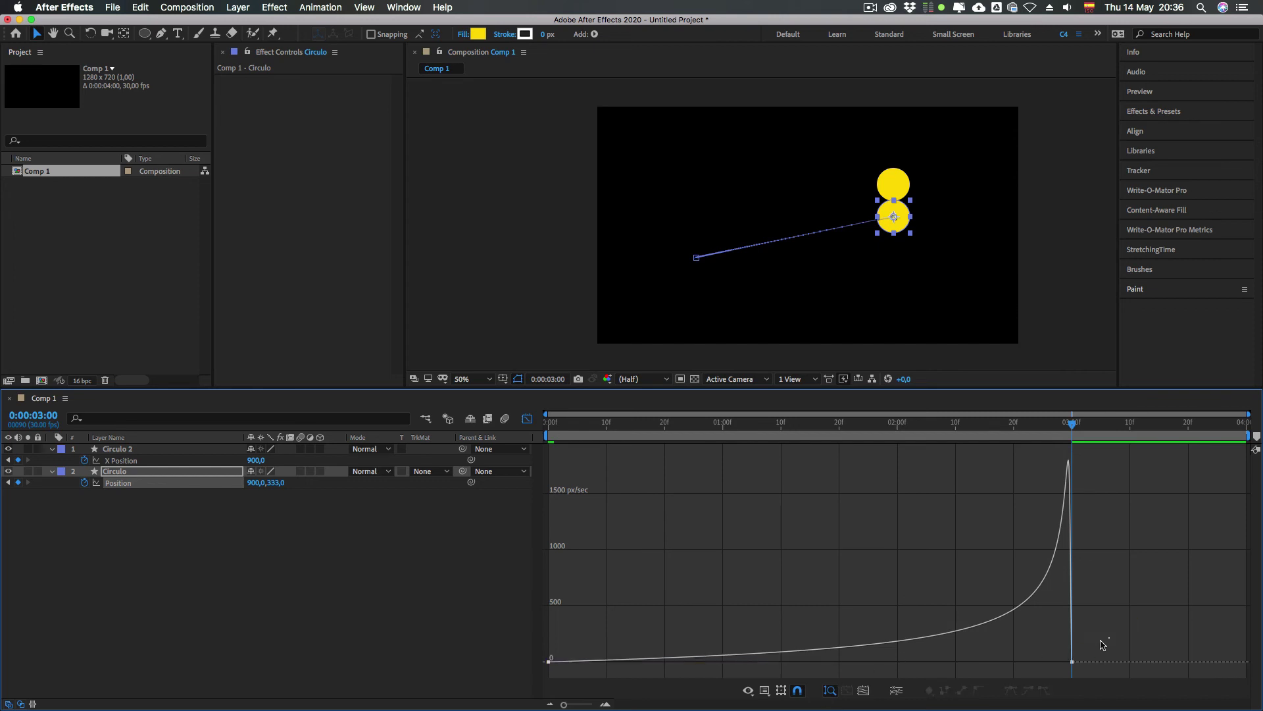
drag(1121, 617, 526, 674)
drag(1131, 637, 513, 671)
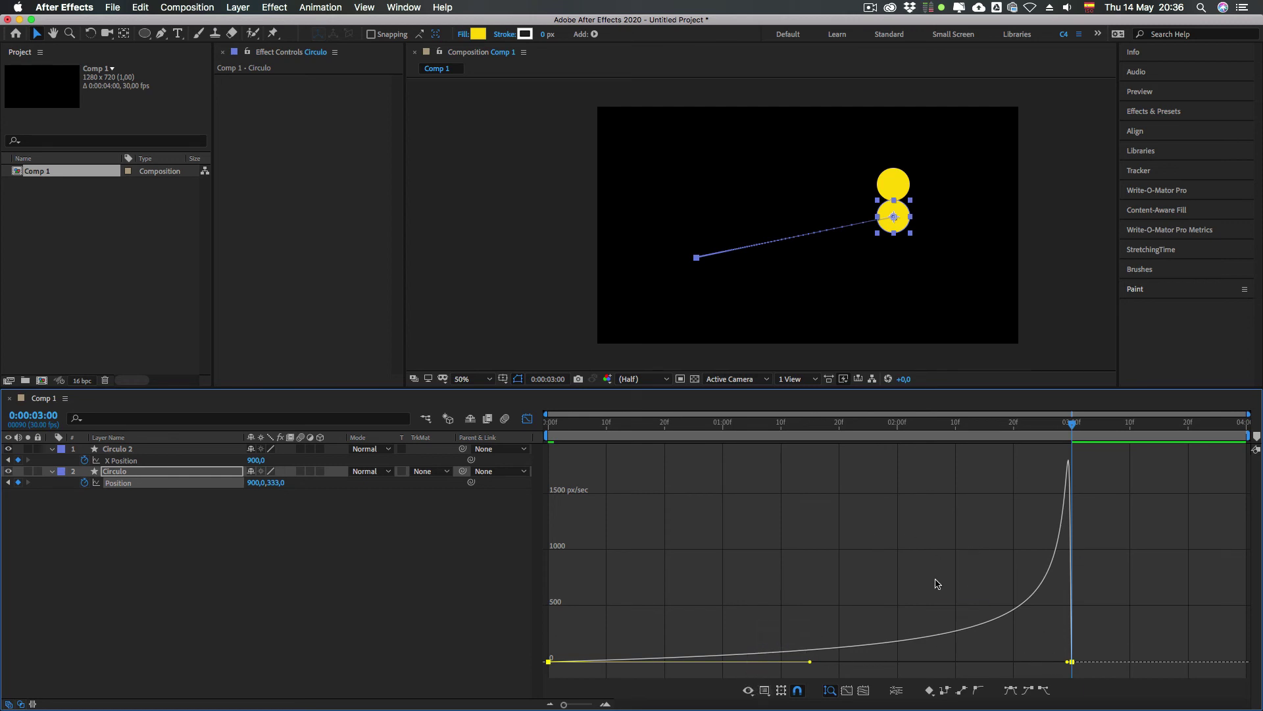
Step: Switch Circulo's Position back to the value graph and reselect its end and start keyframes to look for handles
click(765, 691)
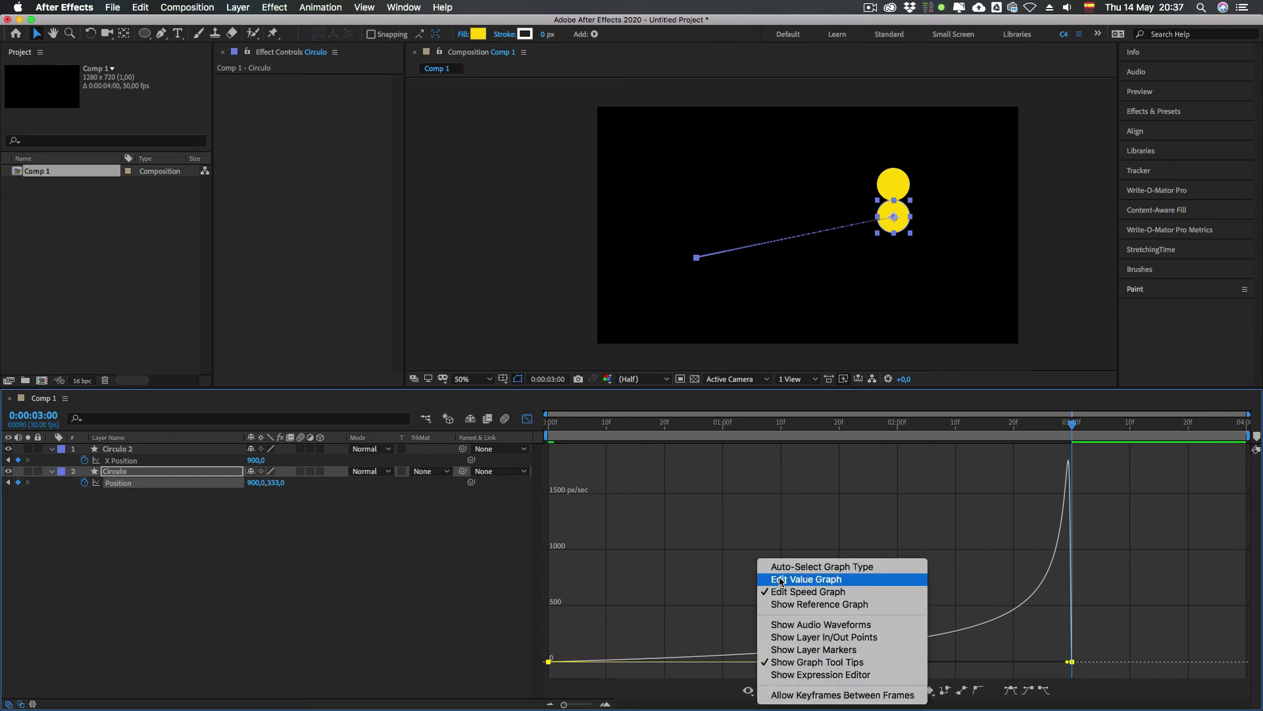
click(773, 581)
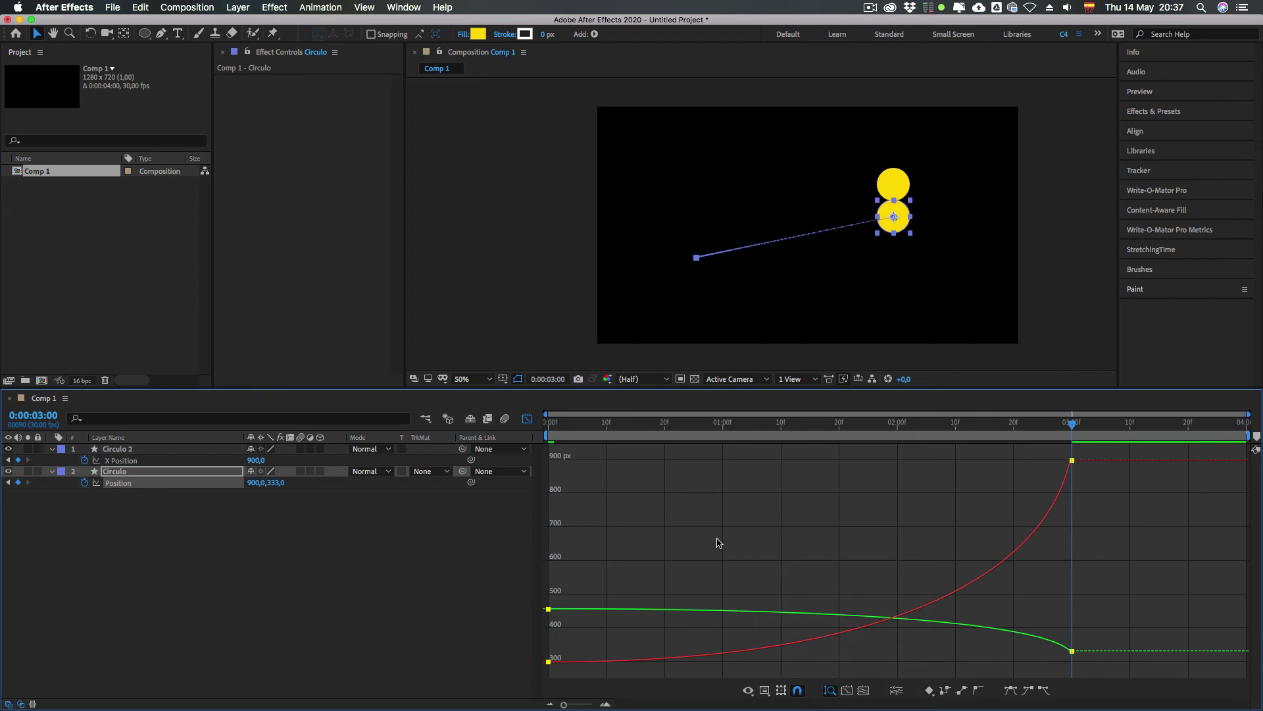
drag(1106, 507, 1029, 438)
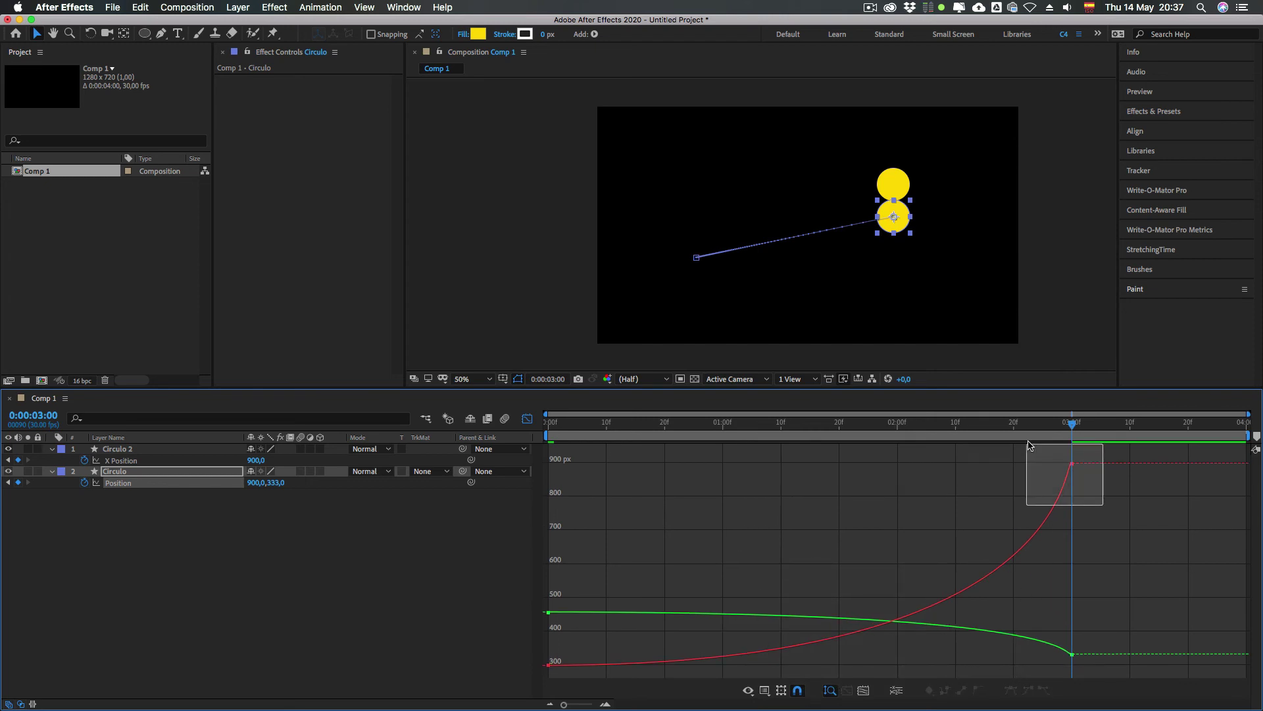
drag(604, 553, 551, 689)
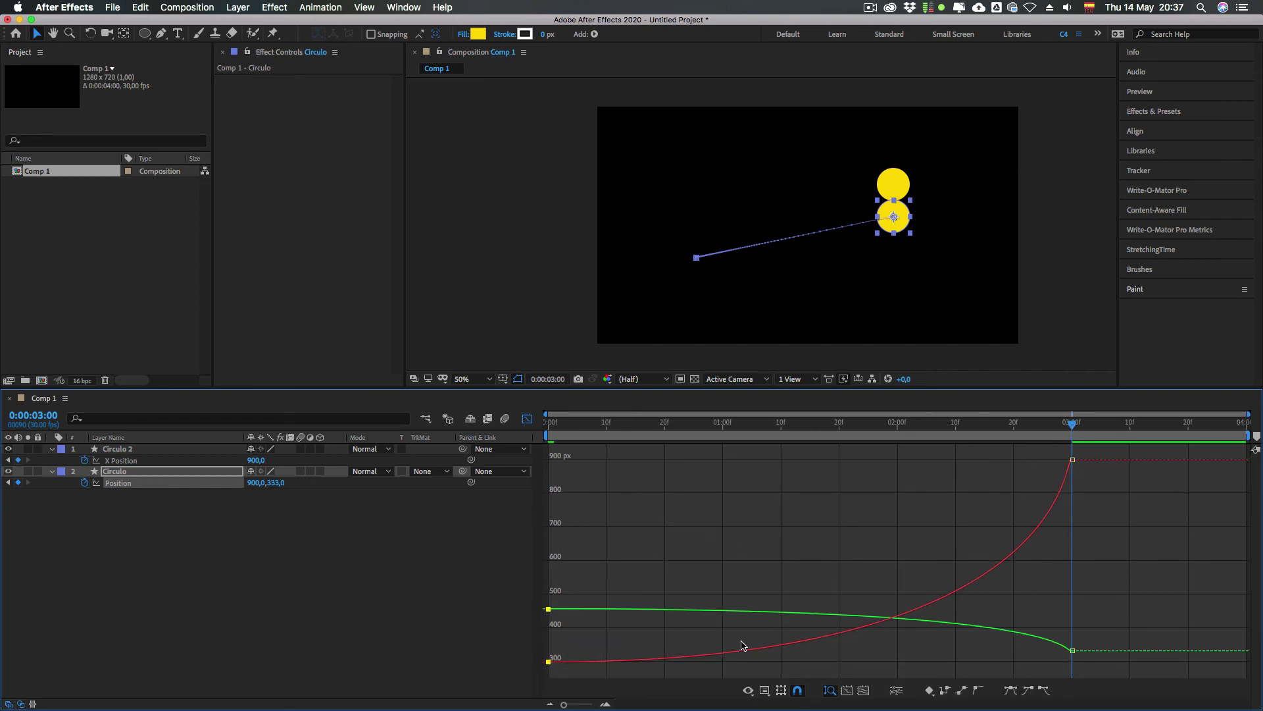
Step: Return Circulo's Position to the speed graph and preview the animation from 0:00:00:00
click(764, 691)
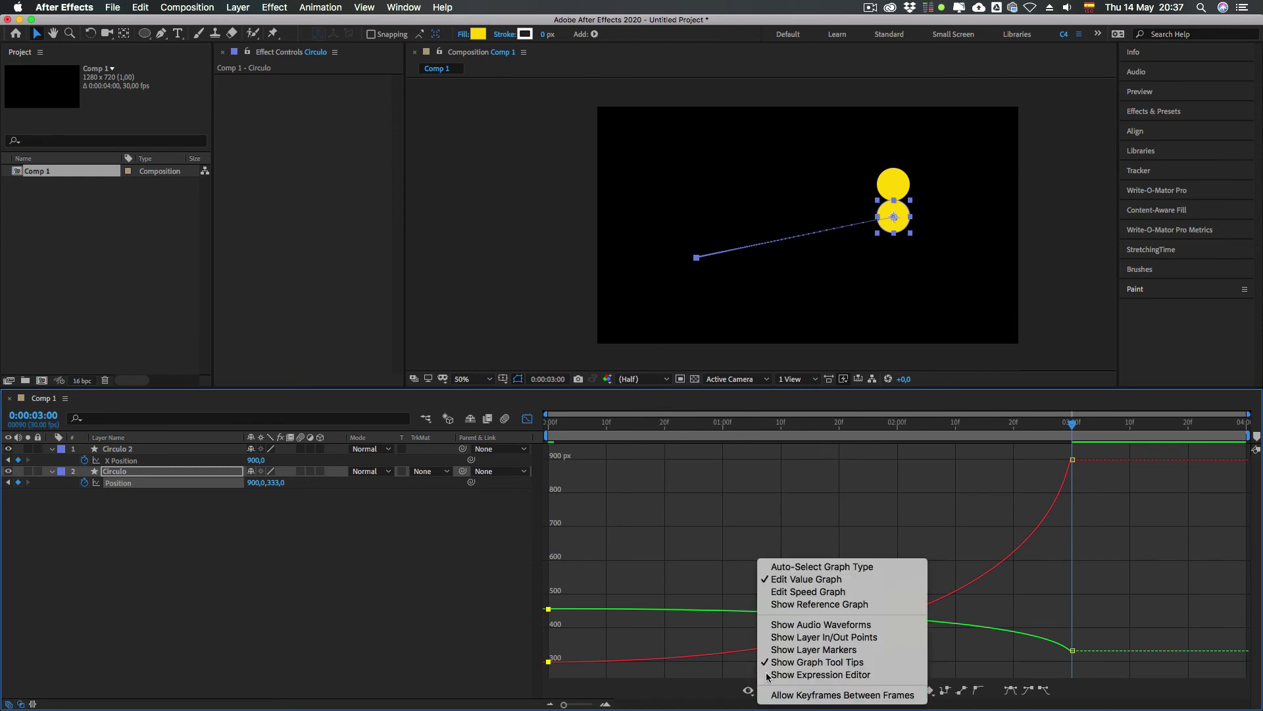
click(789, 594)
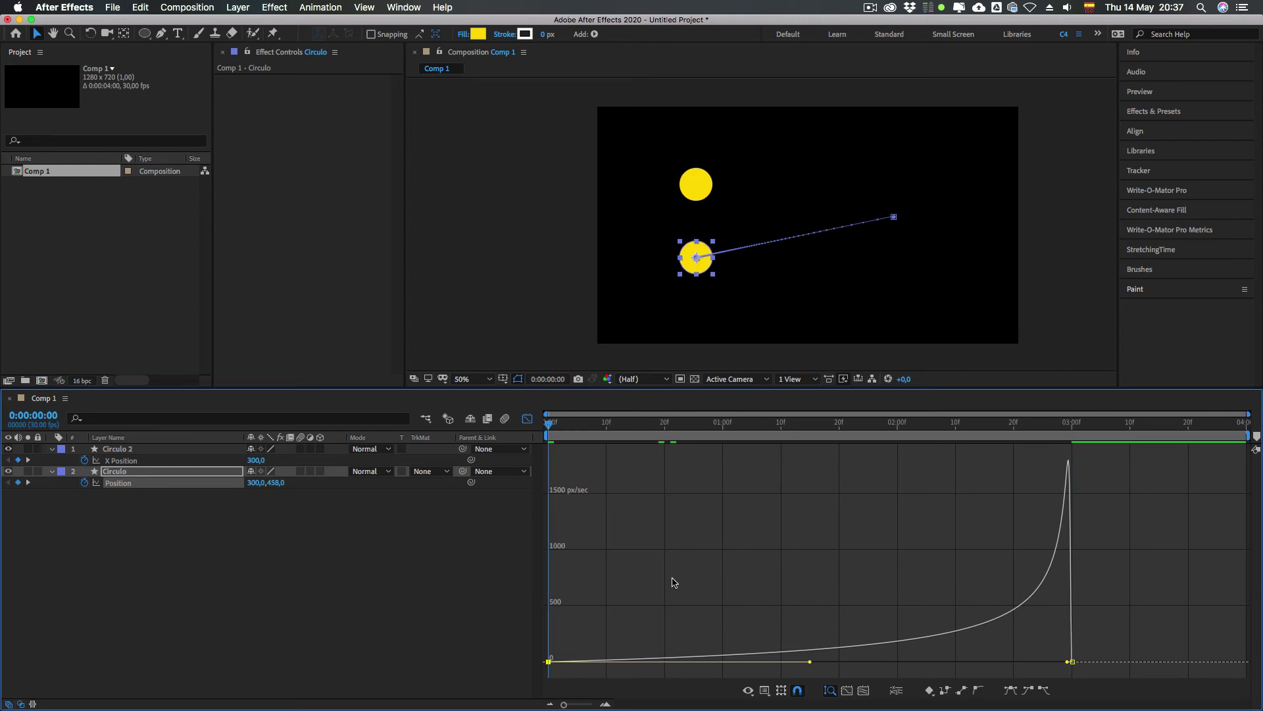
key(Home)
key(space)
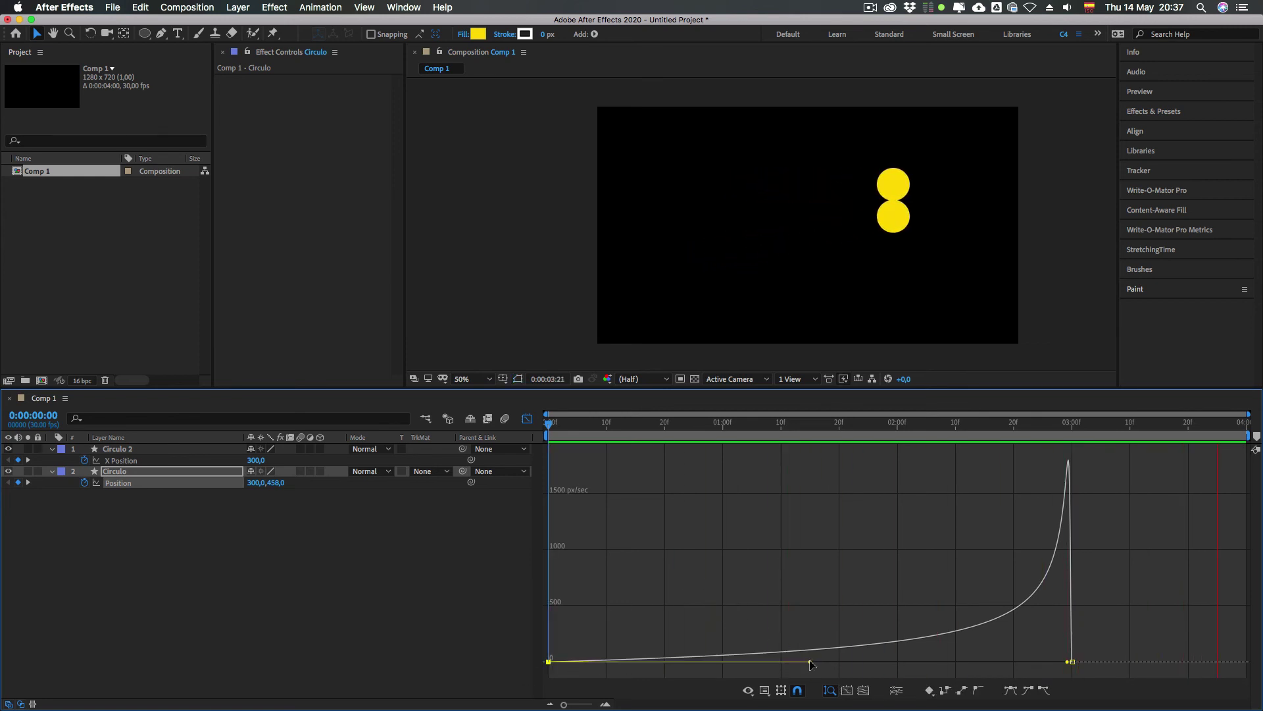
Step: Reverse Circulo's speed curve by shortening the outgoing handle to the start keyframe and extending the incoming handle to about 0:00:01:15
drag(811, 664, 551, 661)
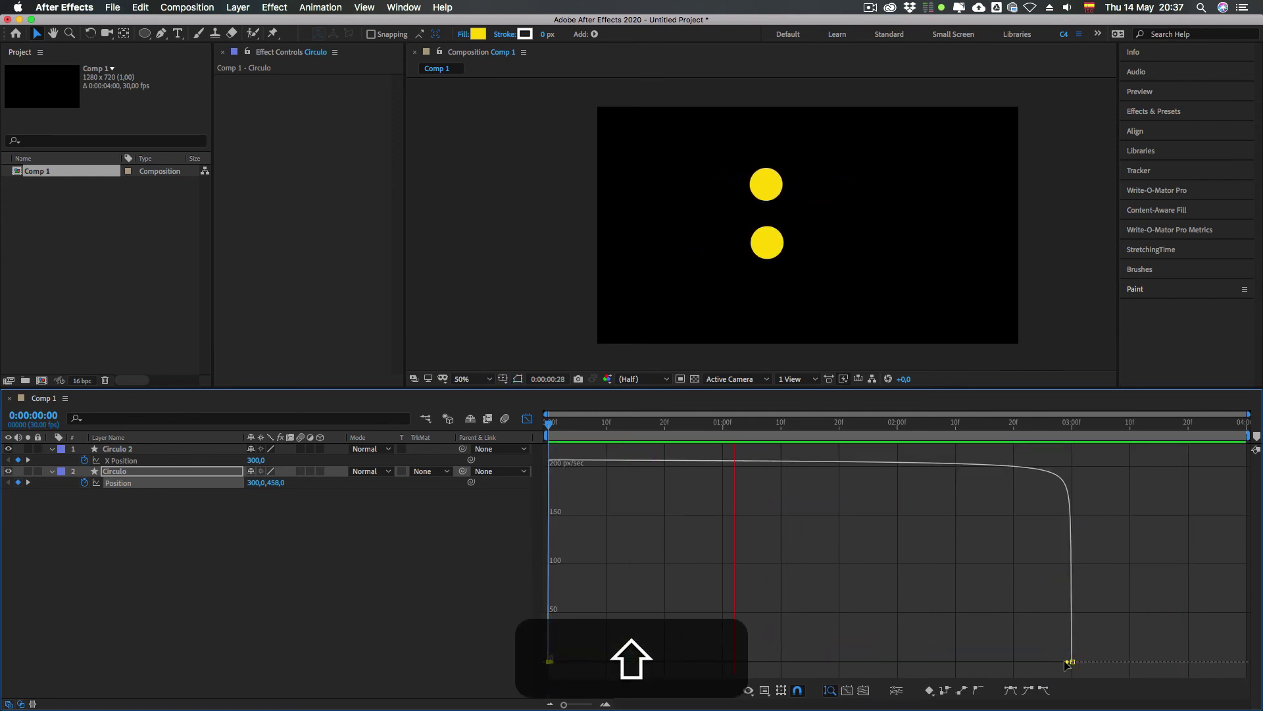
drag(1067, 664, 810, 661)
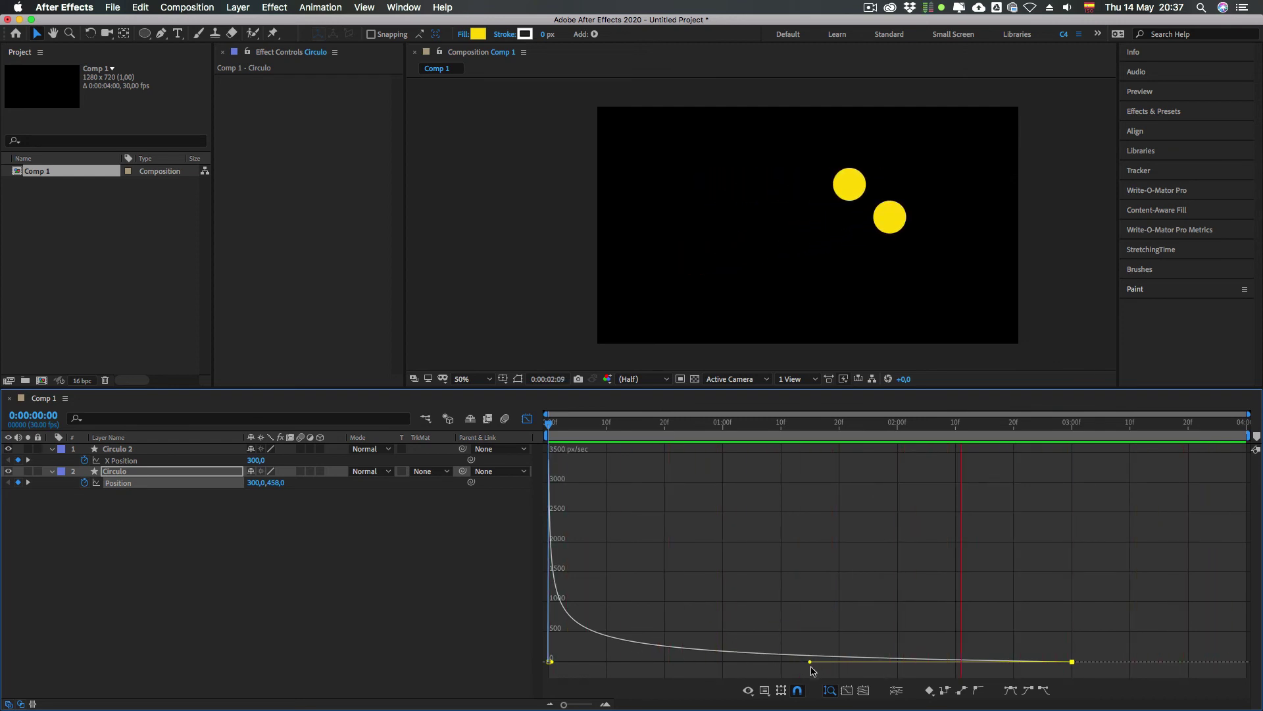
Step: Shape a symmetrical speed curve with Circulo's Position handles ending at about 0:00:01:00 and 0:00:02:00, and preview it
drag(810, 662, 1053, 662)
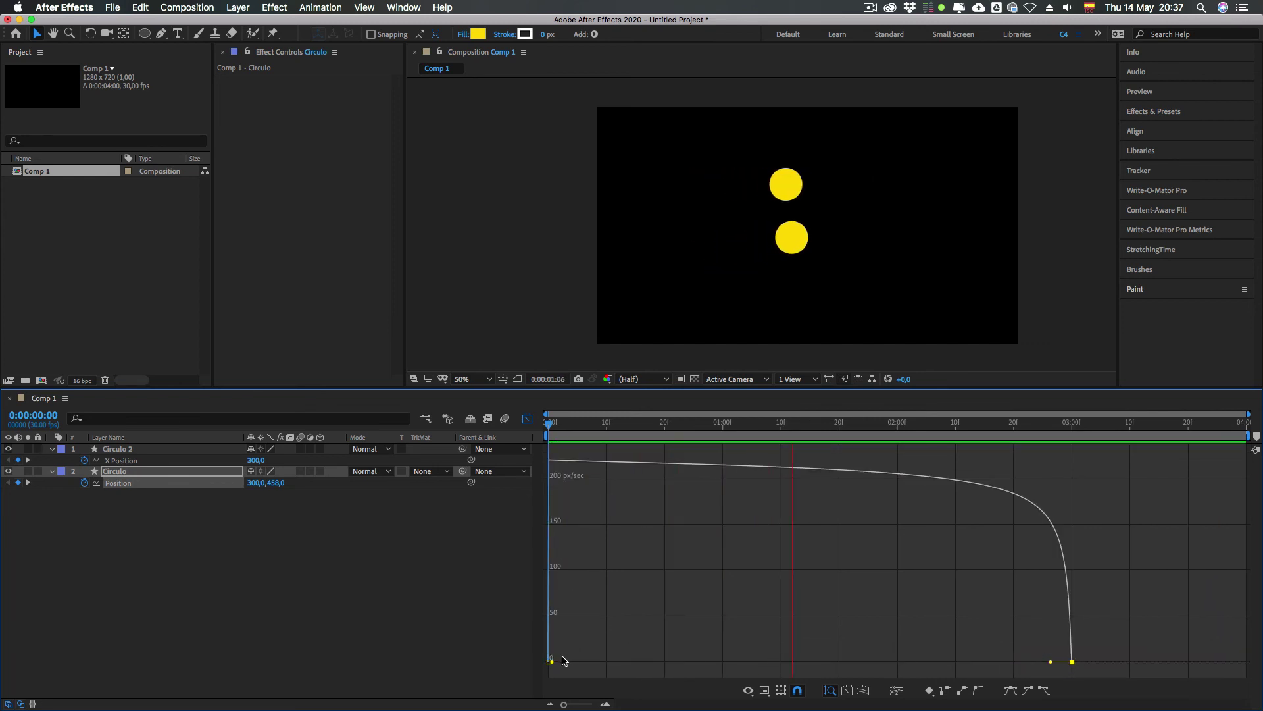
drag(553, 661, 677, 669)
drag(1053, 663, 882, 671)
drag(666, 664, 720, 663)
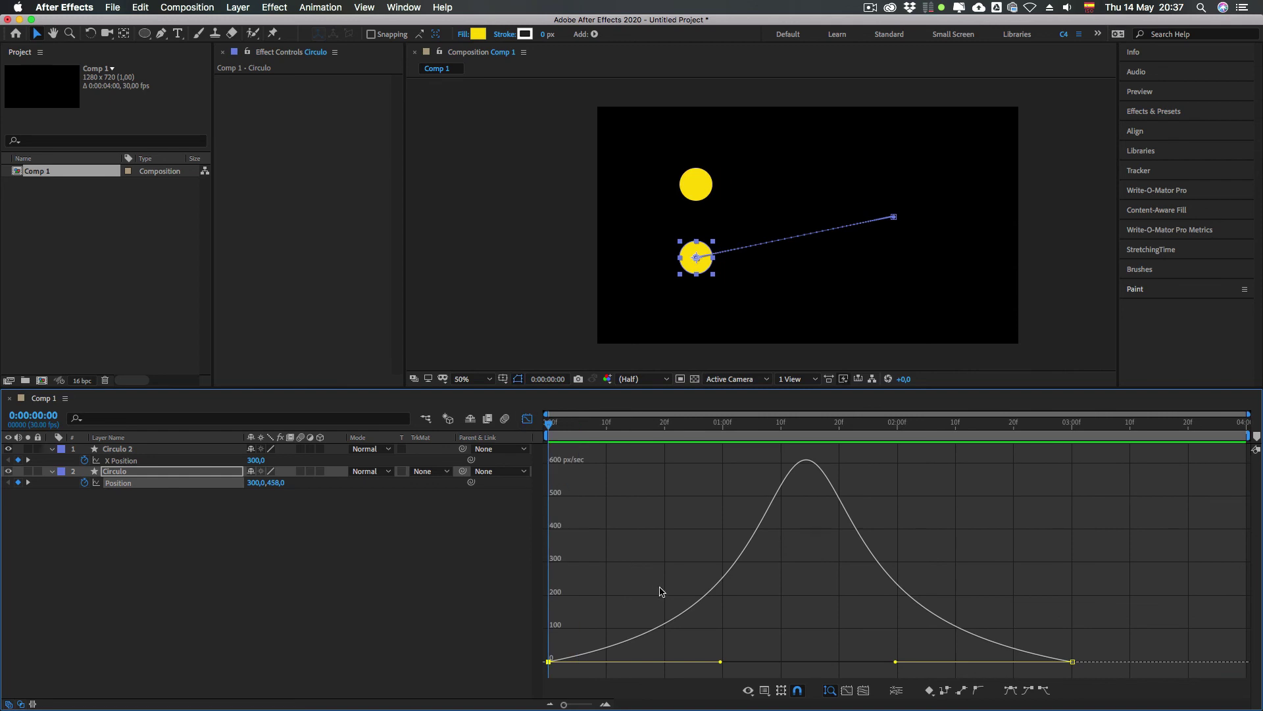
key(space)
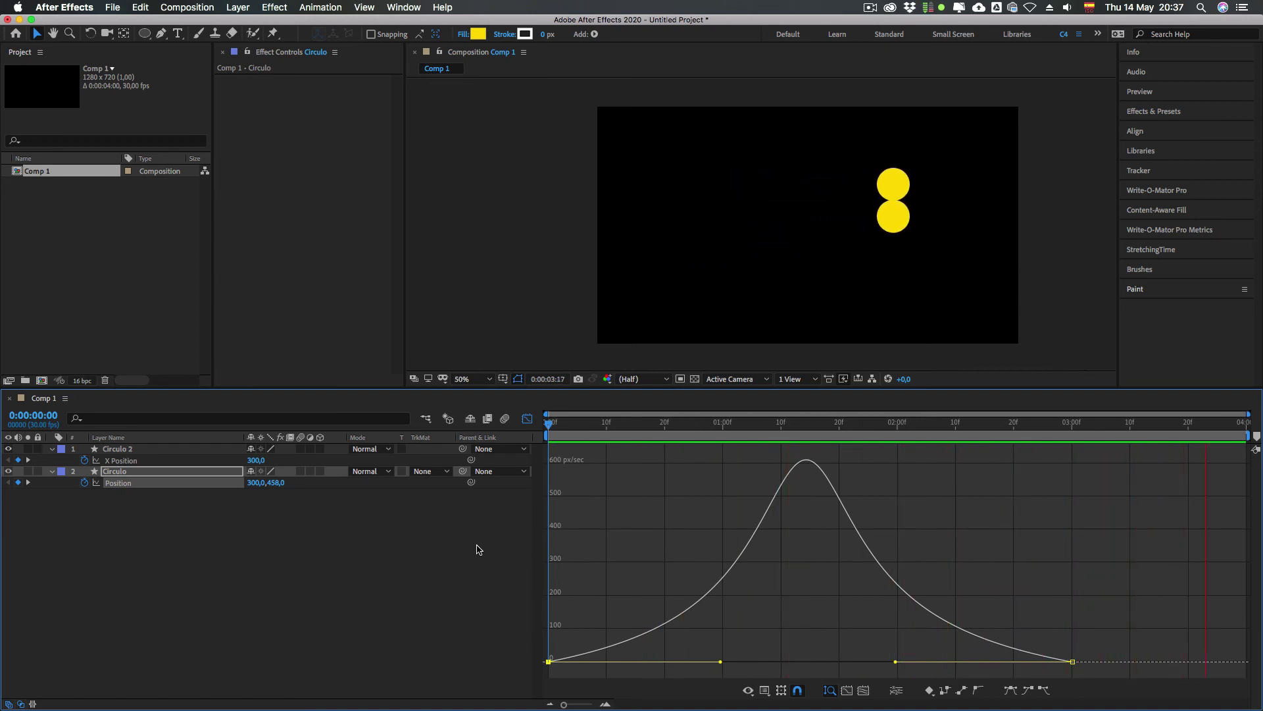
Step: Set the graph editor to Auto-Select Graph Type and reselect Circulo's Position to check which graph it shows
click(765, 691)
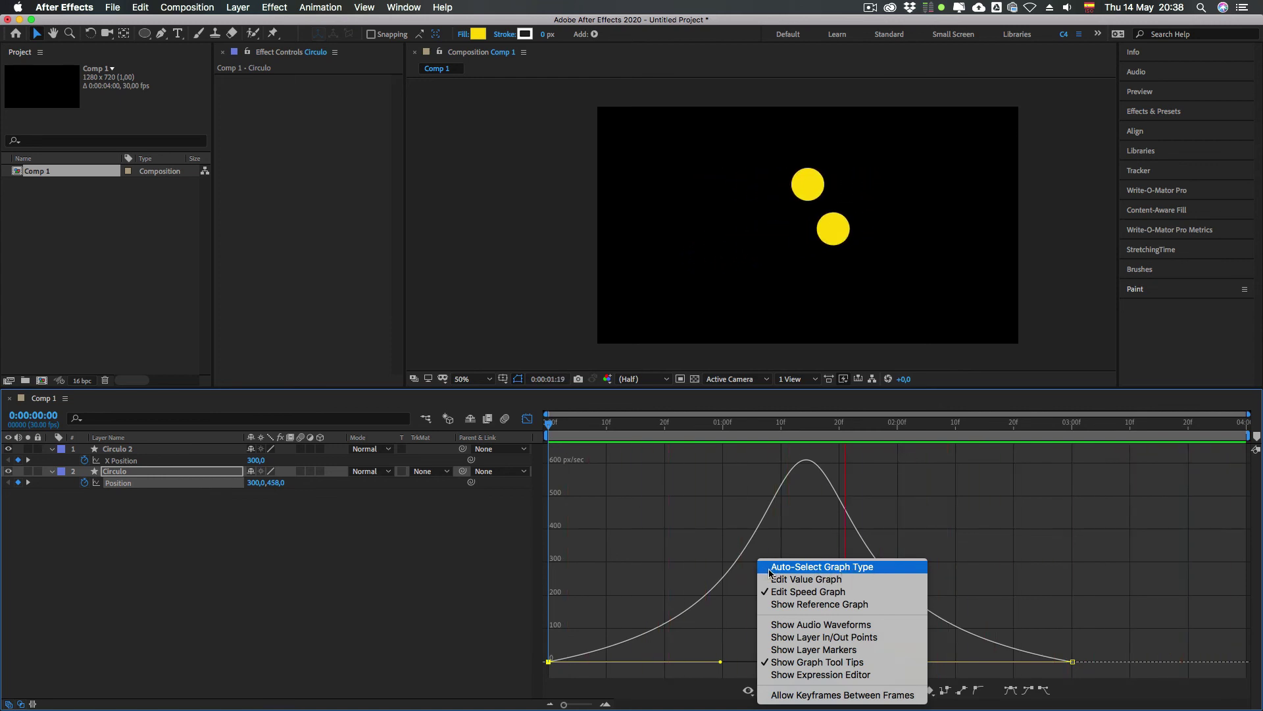
click(772, 573)
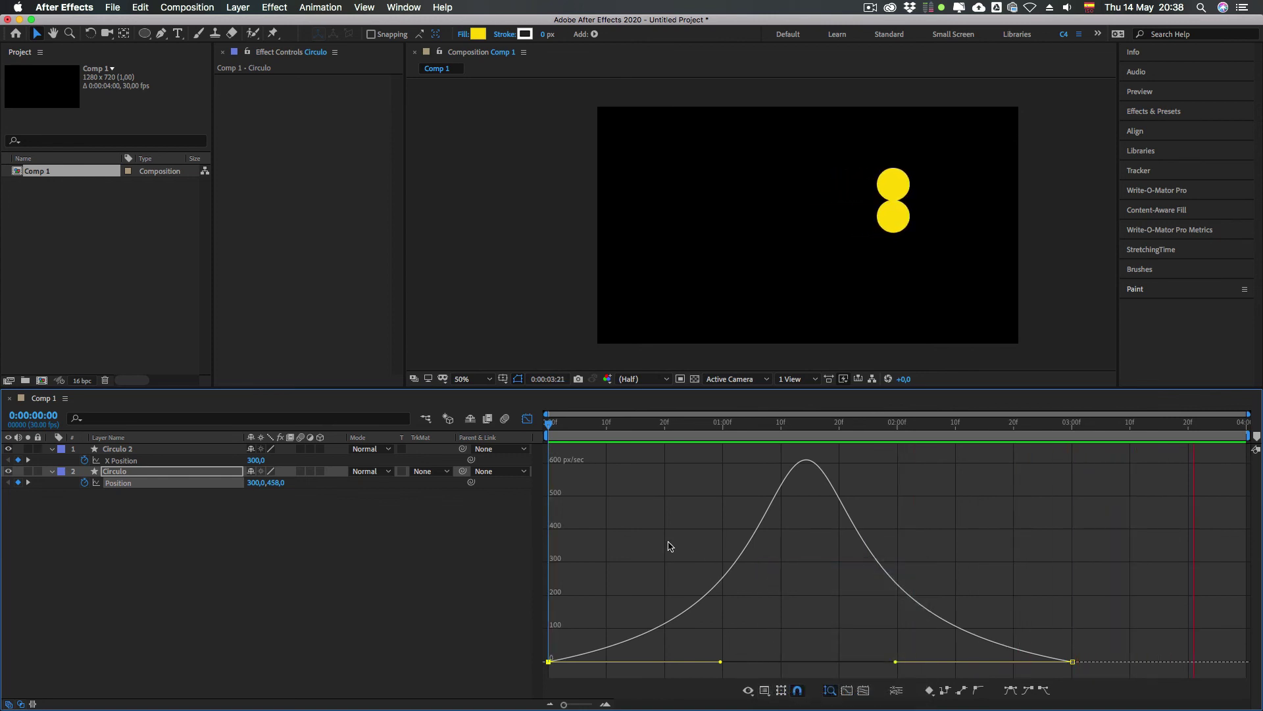
click(440, 552)
click(149, 482)
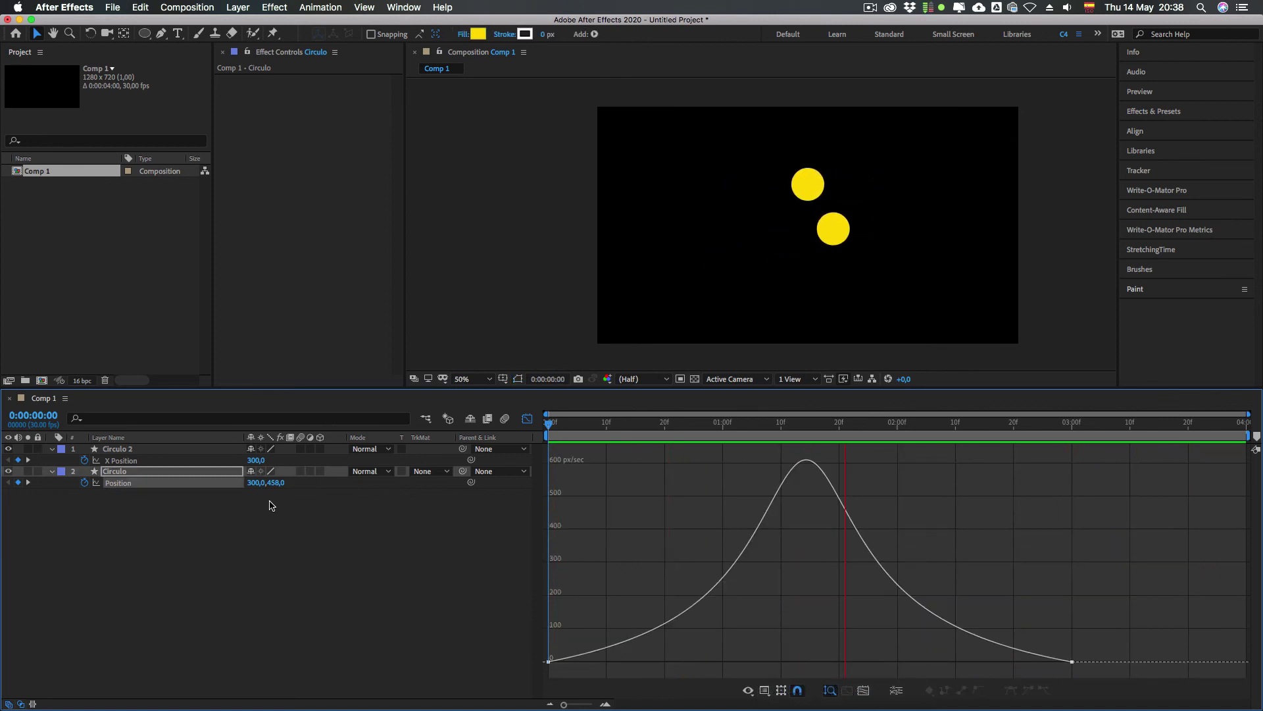
click(748, 689)
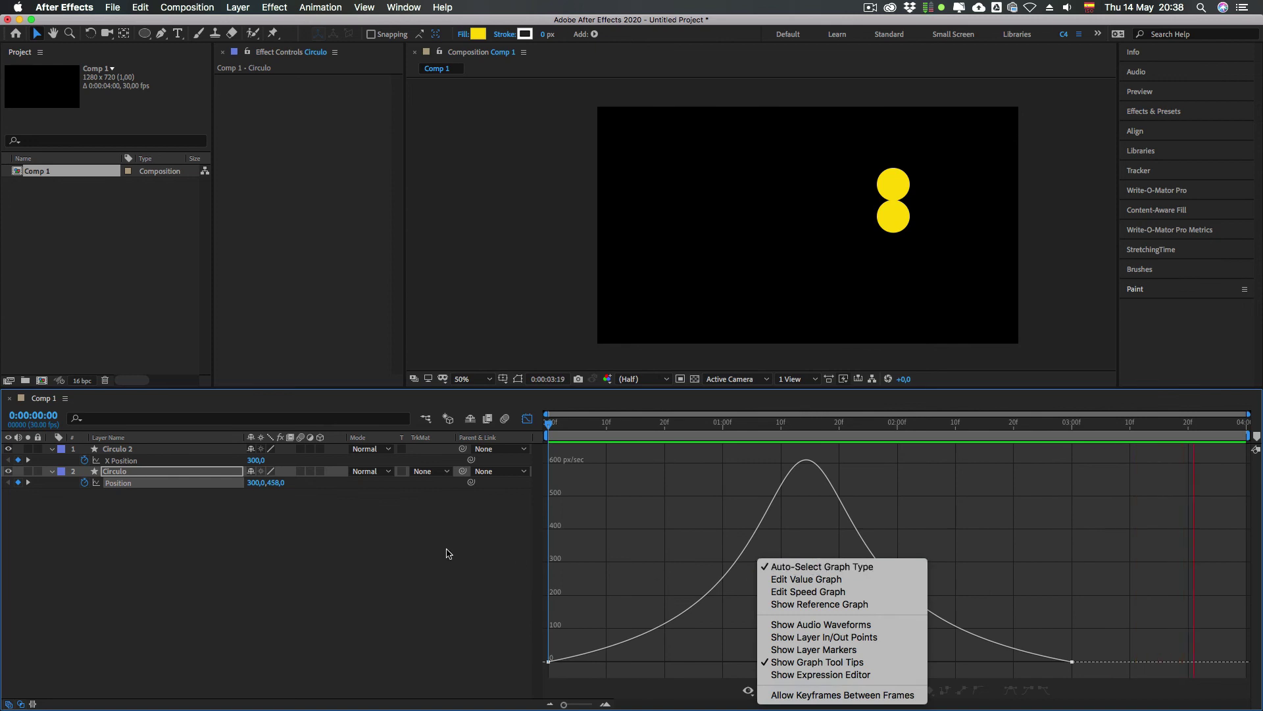
click(448, 553)
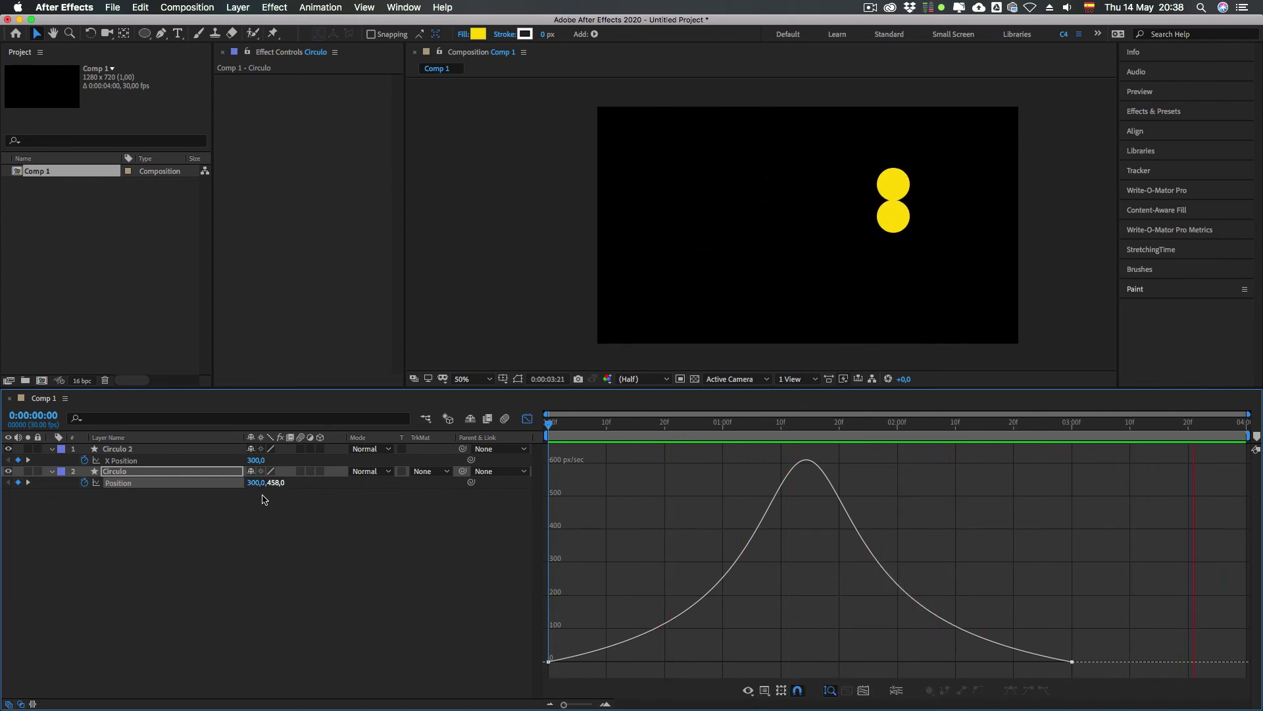
Step: Separate the dimensions of Circulo's Position into X Position and Y Position
click(254, 487)
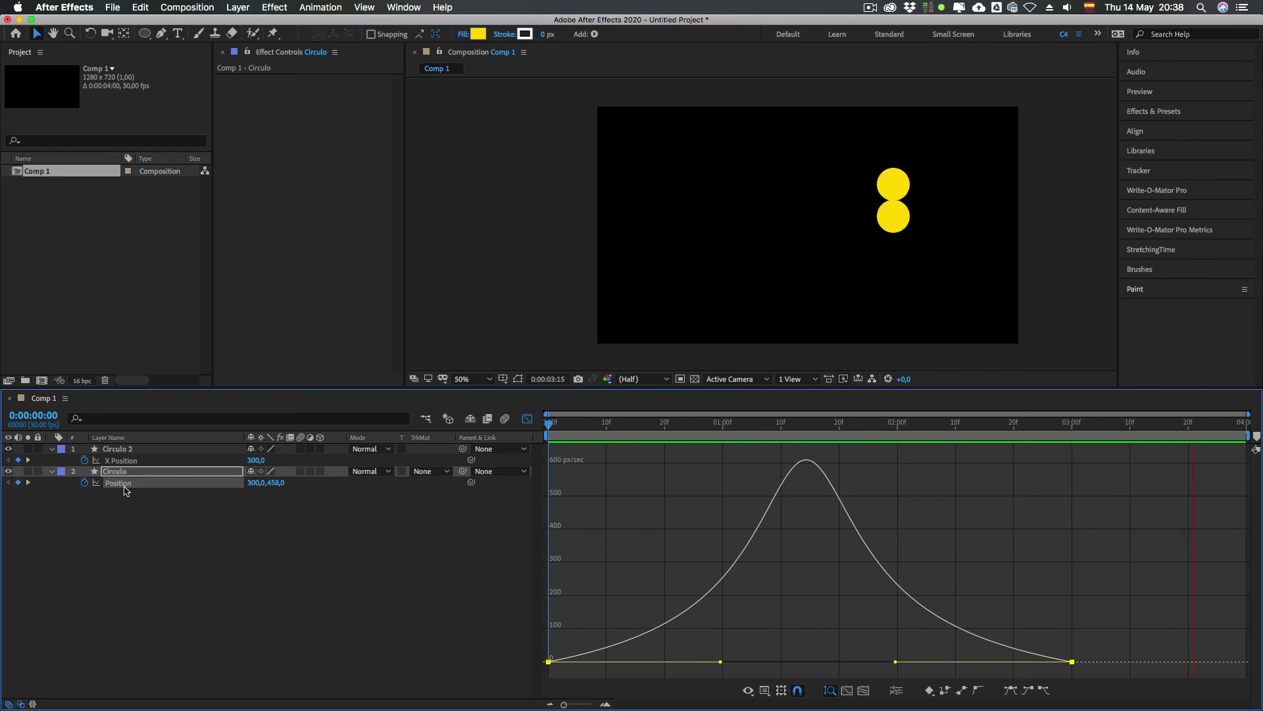
right_click(125, 490)
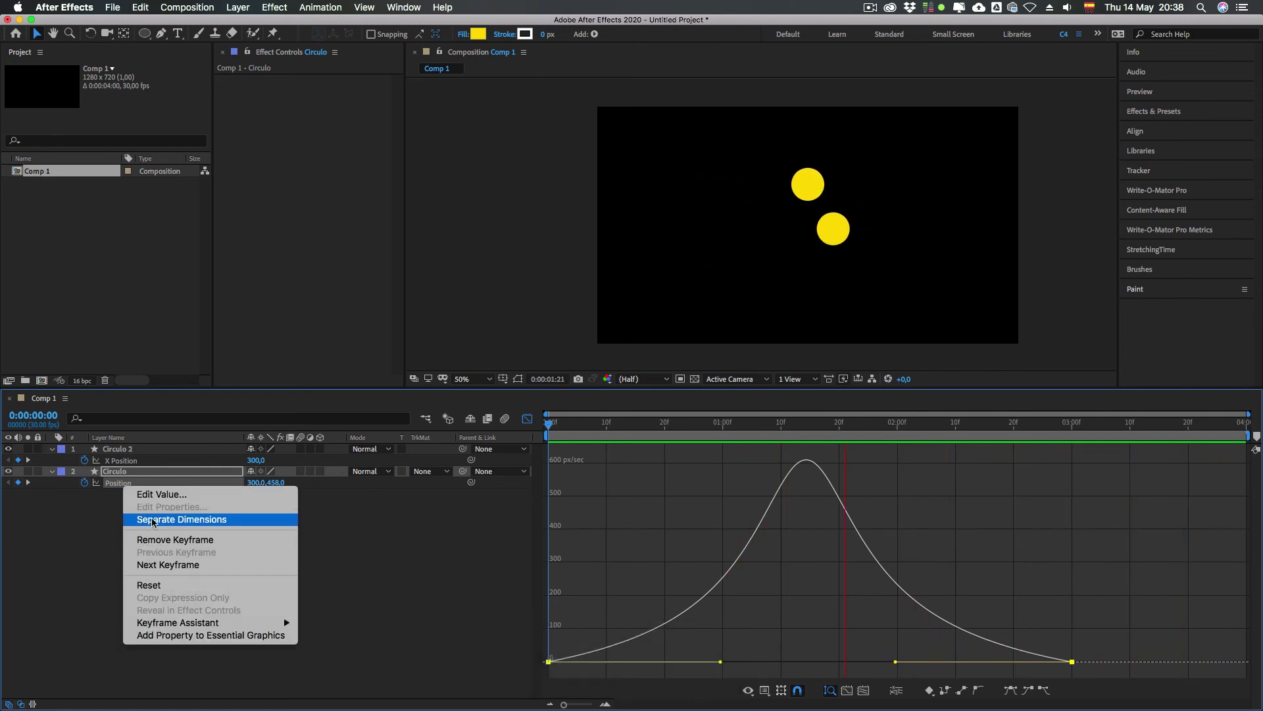
click(153, 521)
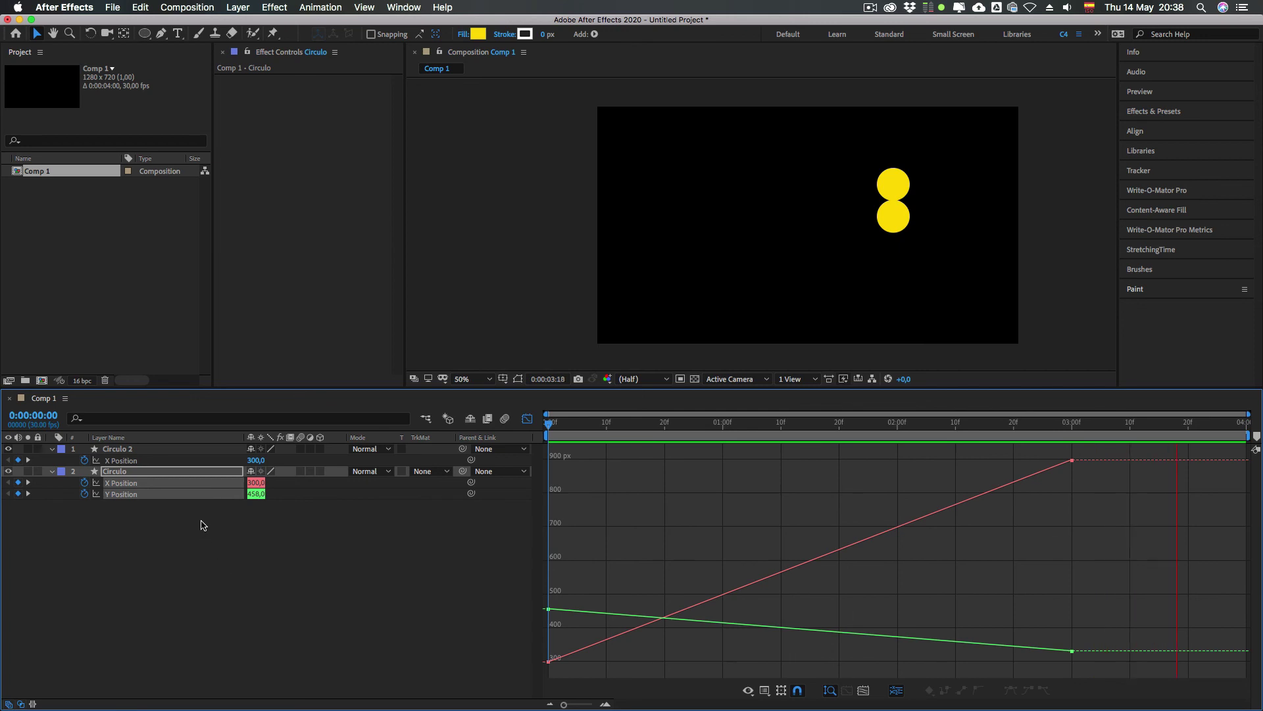
Step: View Circulo's X Position and Y Position curves individually, then show both together in the graph editor
click(201, 525)
click(143, 486)
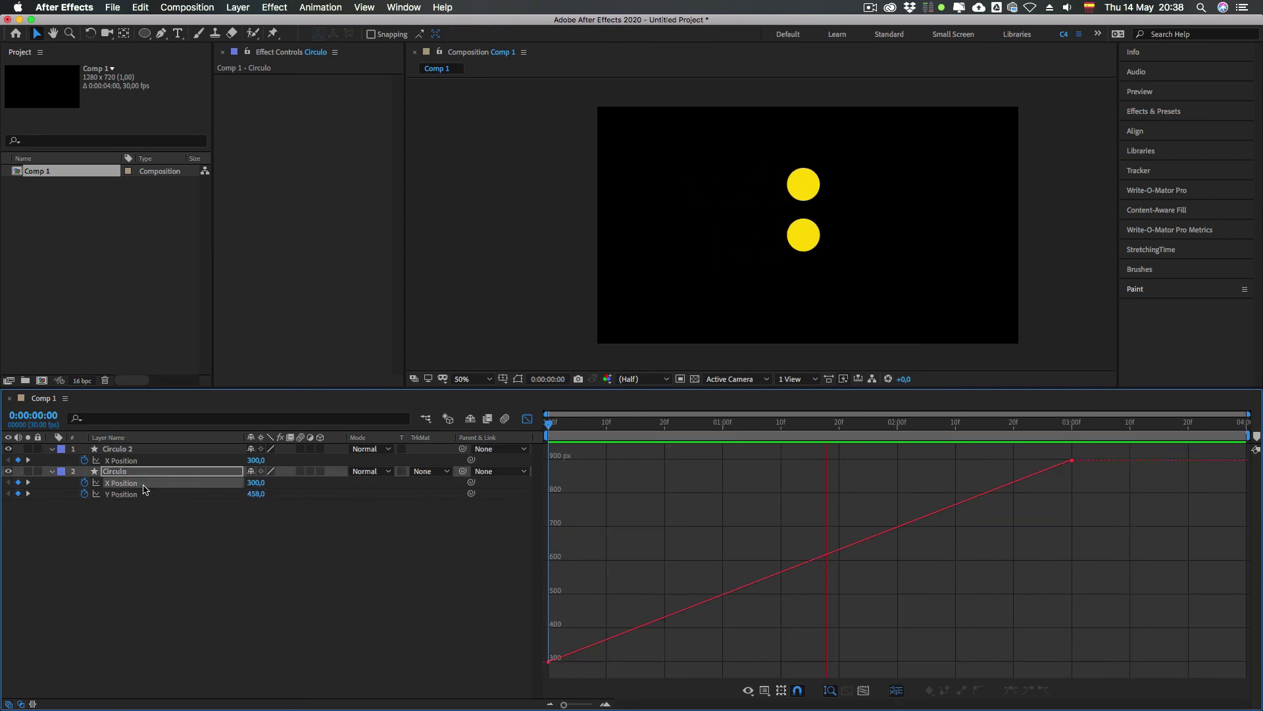
click(140, 494)
click(134, 484)
shift+click(137, 494)
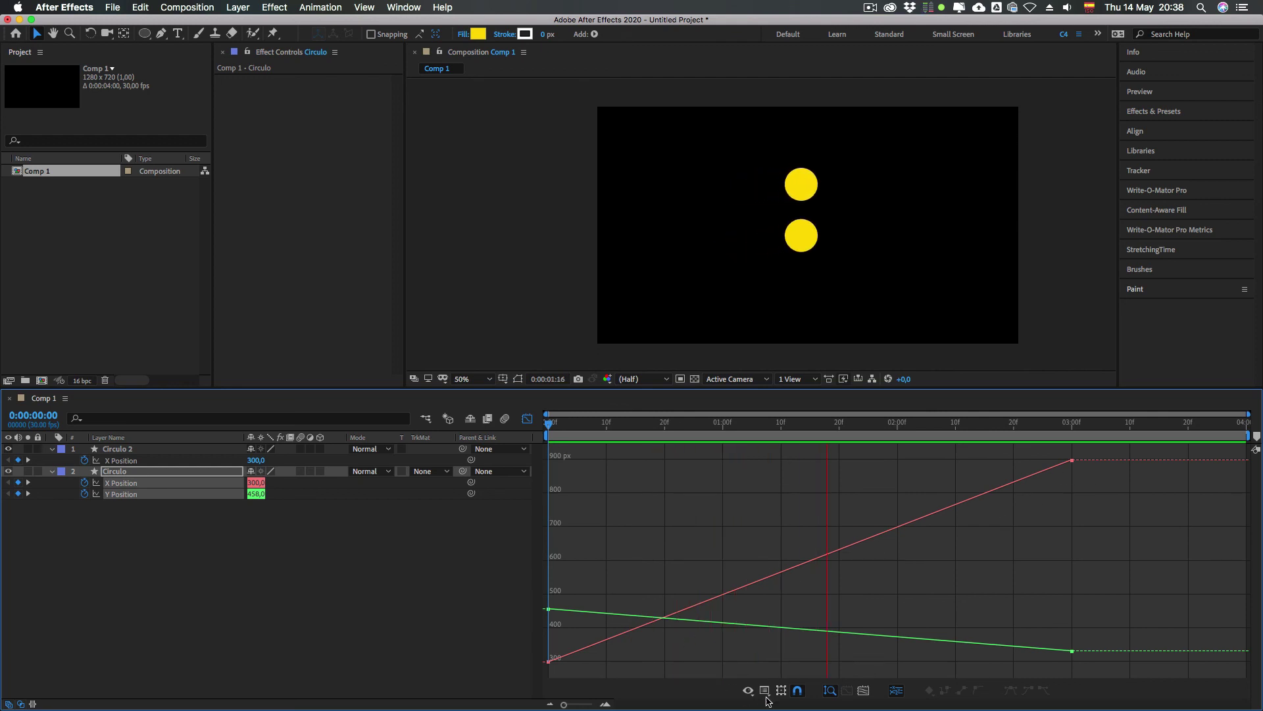
Step: Ease Circulo's X Position with a short incoming handle at the end keyframe and an outgoing handle extended to about 0:00:02:15
drag(1133, 514, 1053, 466)
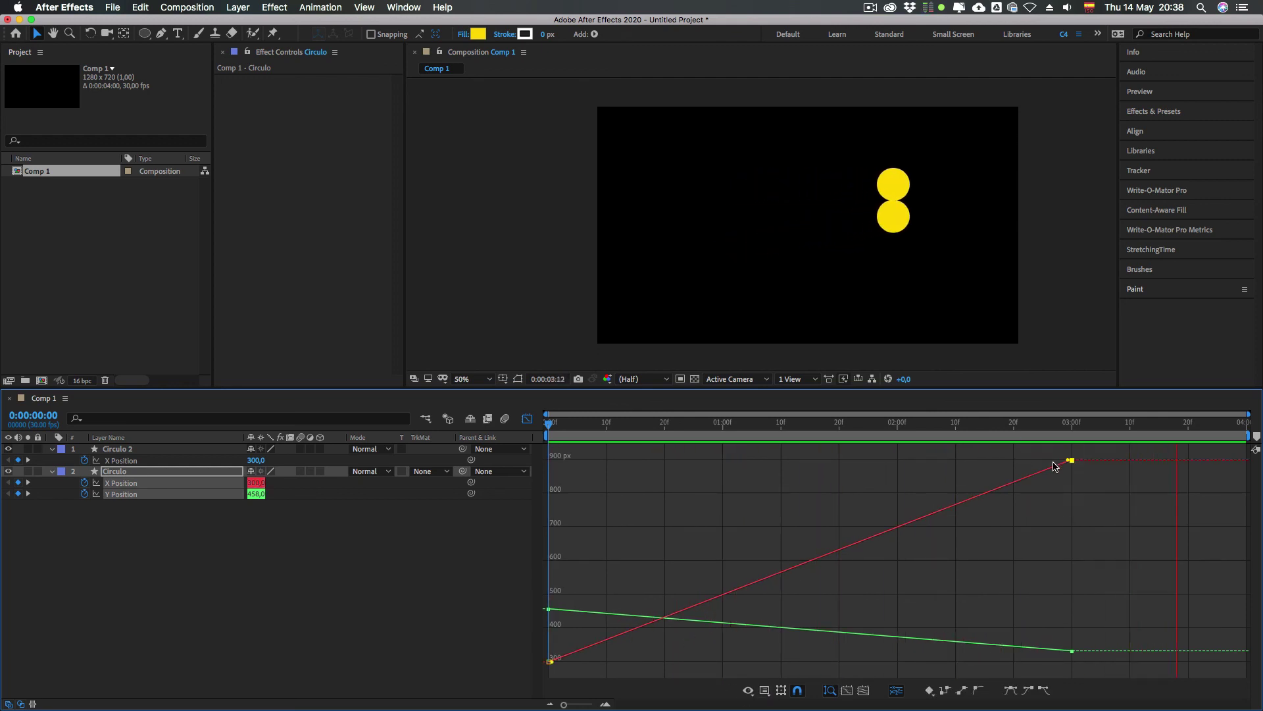
key(shift+F9)
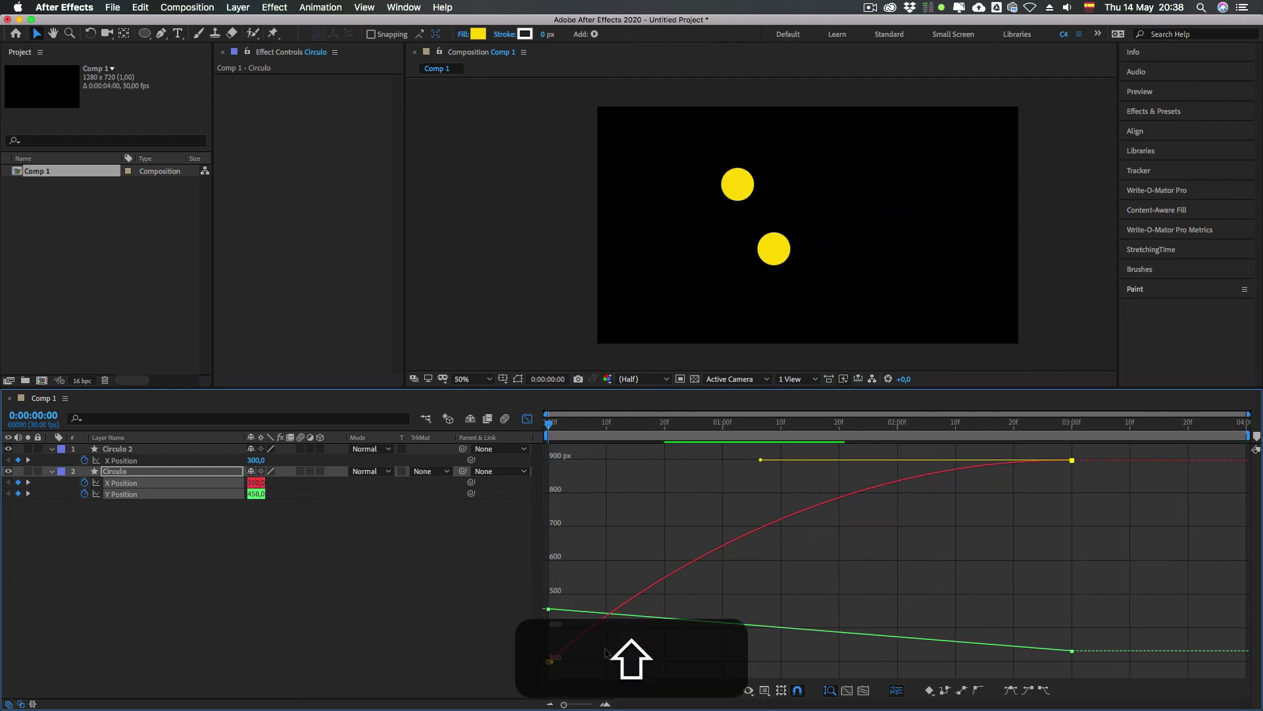
click(550, 661)
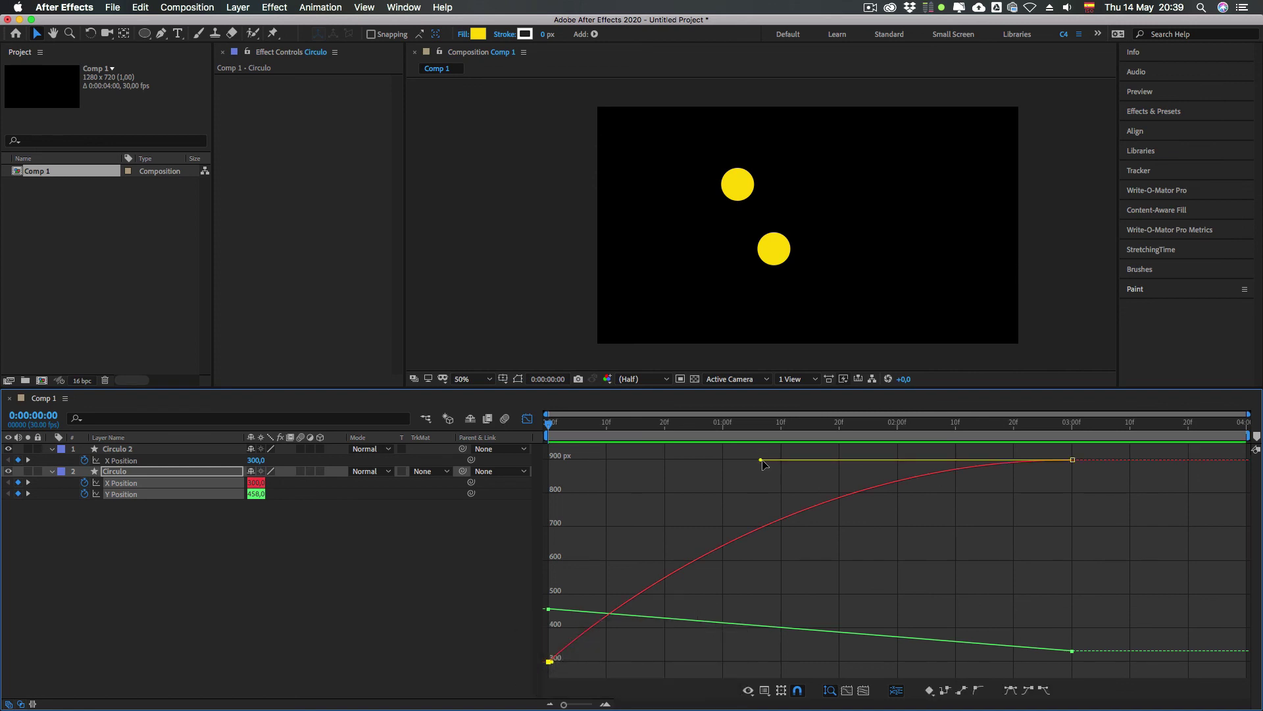
drag(858, 462, 1060, 460)
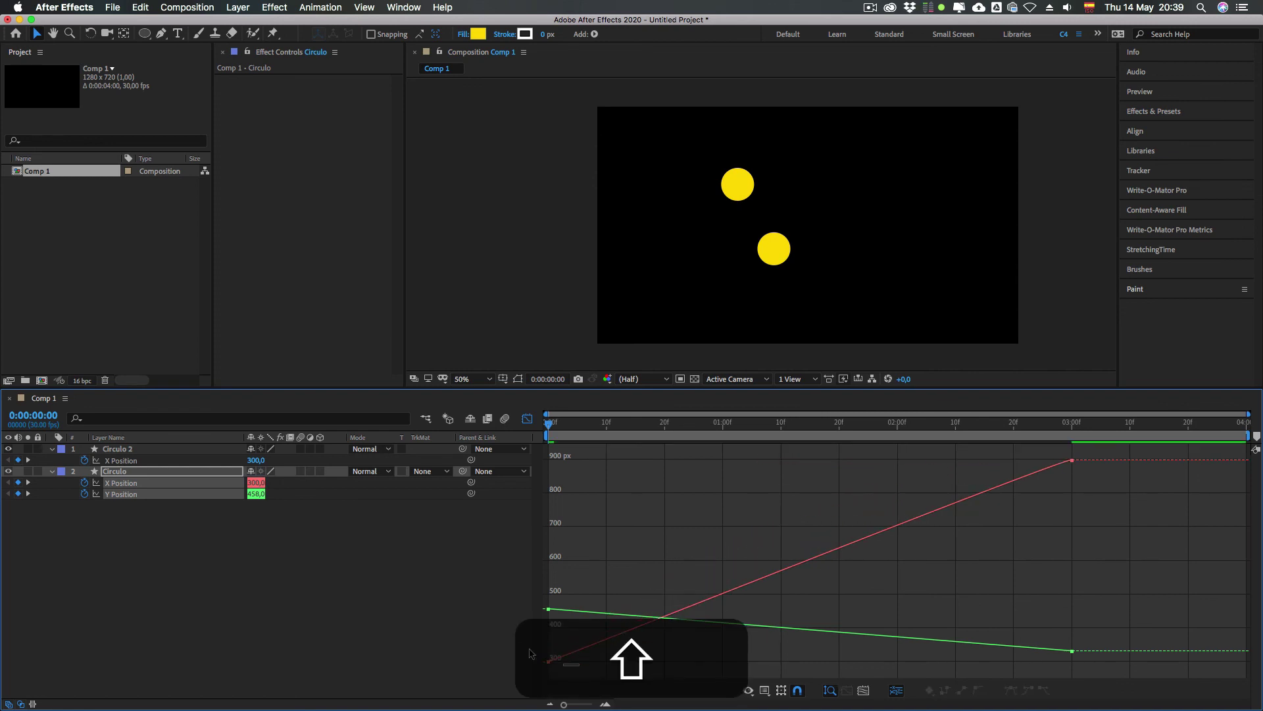
click(566, 660)
drag(553, 663, 839, 675)
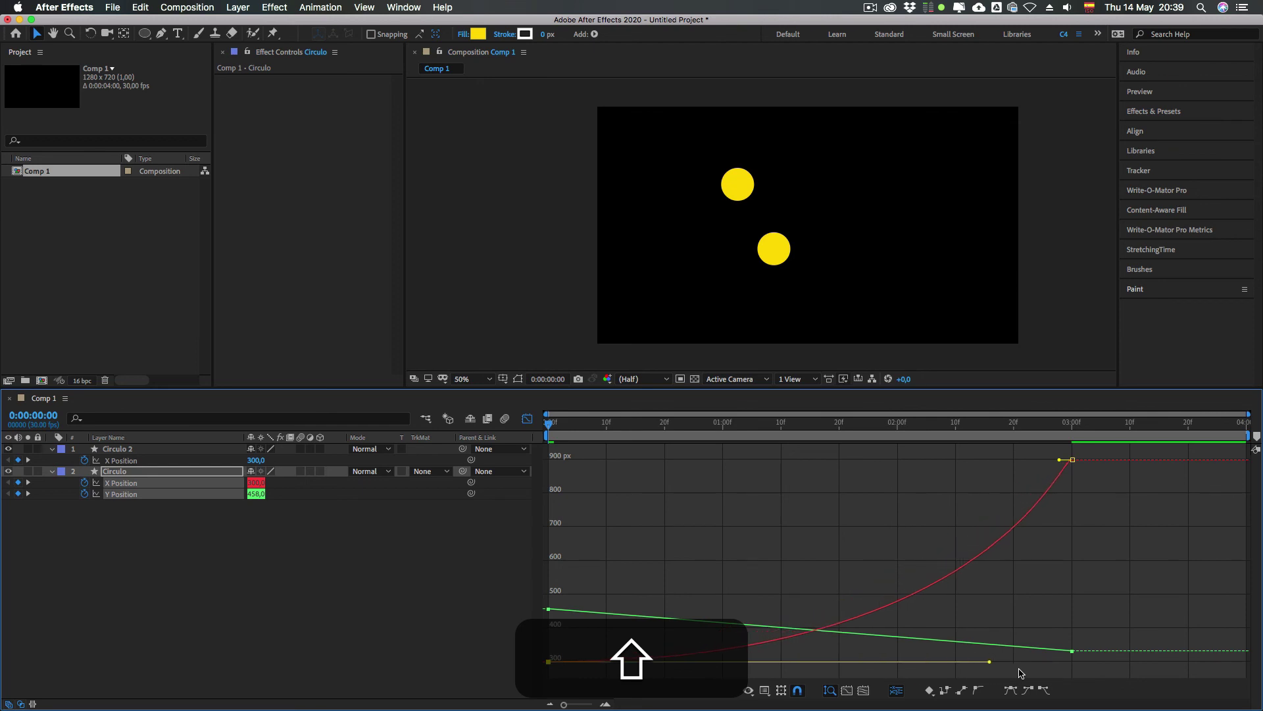
Step: Give Circulo's Y Position a fast start with a short outgoing handle and an incoming handle extended to about 0:00:00:09, and preview it
click(590, 612)
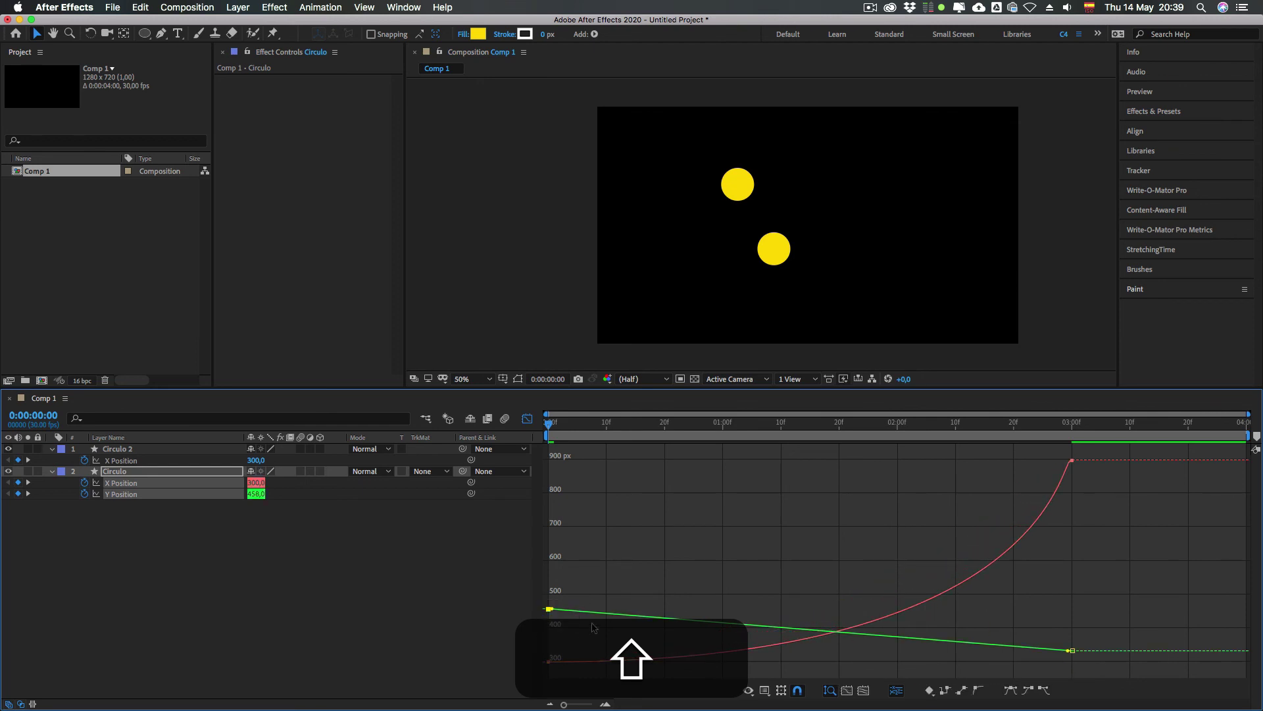
mouse_move(555, 612)
mouse_down()
mouse_move(955, 616)
mouse_move(575, 608)
mouse_up()
drag(1068, 652, 603, 658)
key(space)
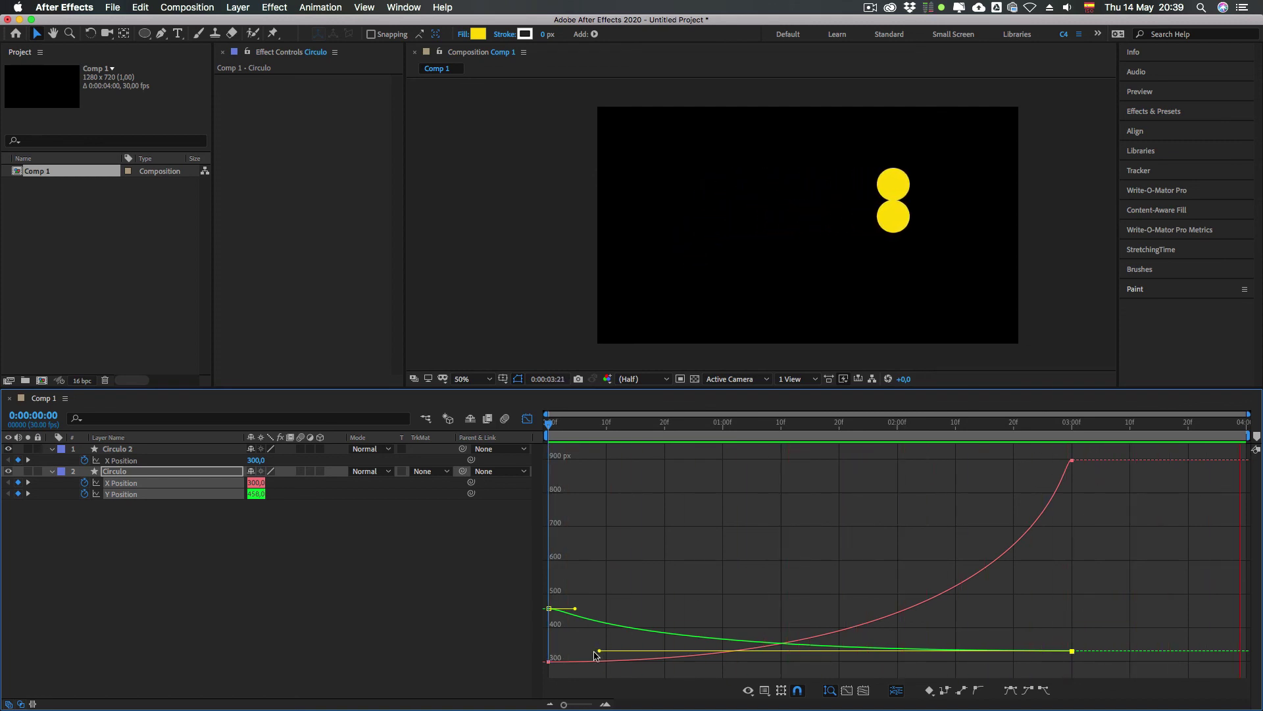
Step: Reshape Circulo's Y Position to accelerate late, shortening the incoming handle to about 0:00:02:26 and extending the outgoing handle to about 0:00:02:23
drag(595, 655, 1050, 660)
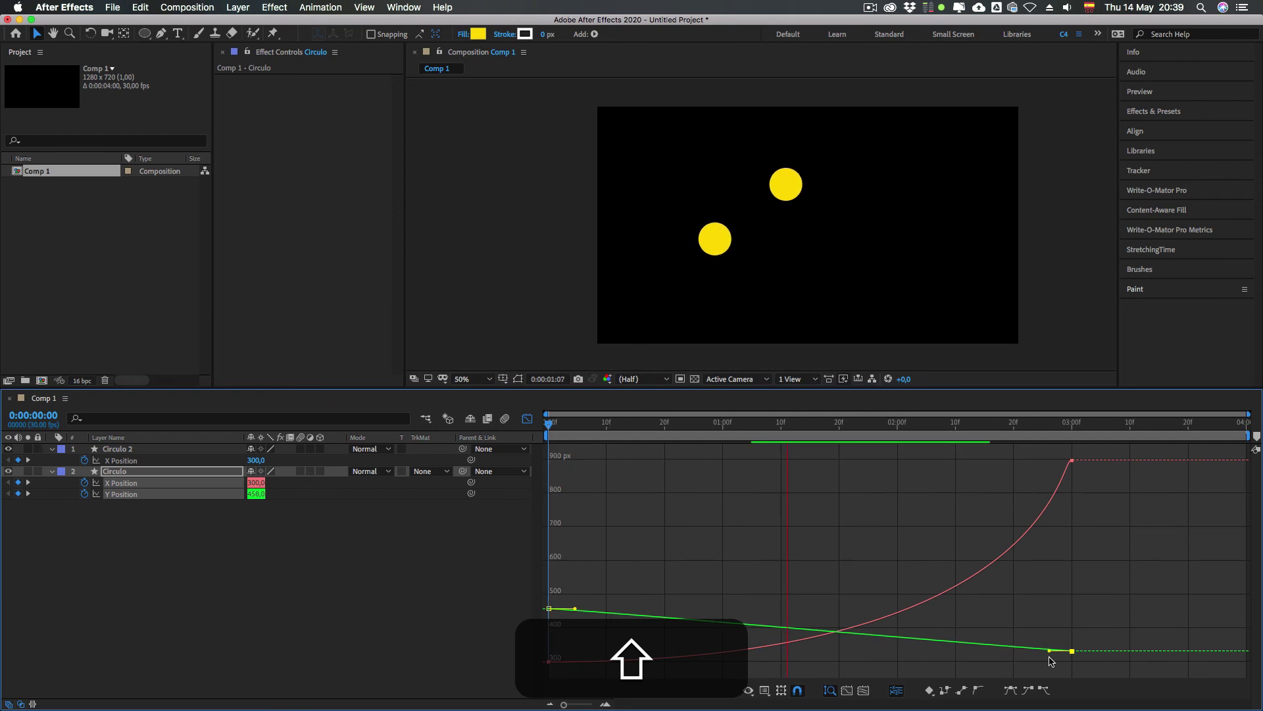
drag(576, 609, 716, 609)
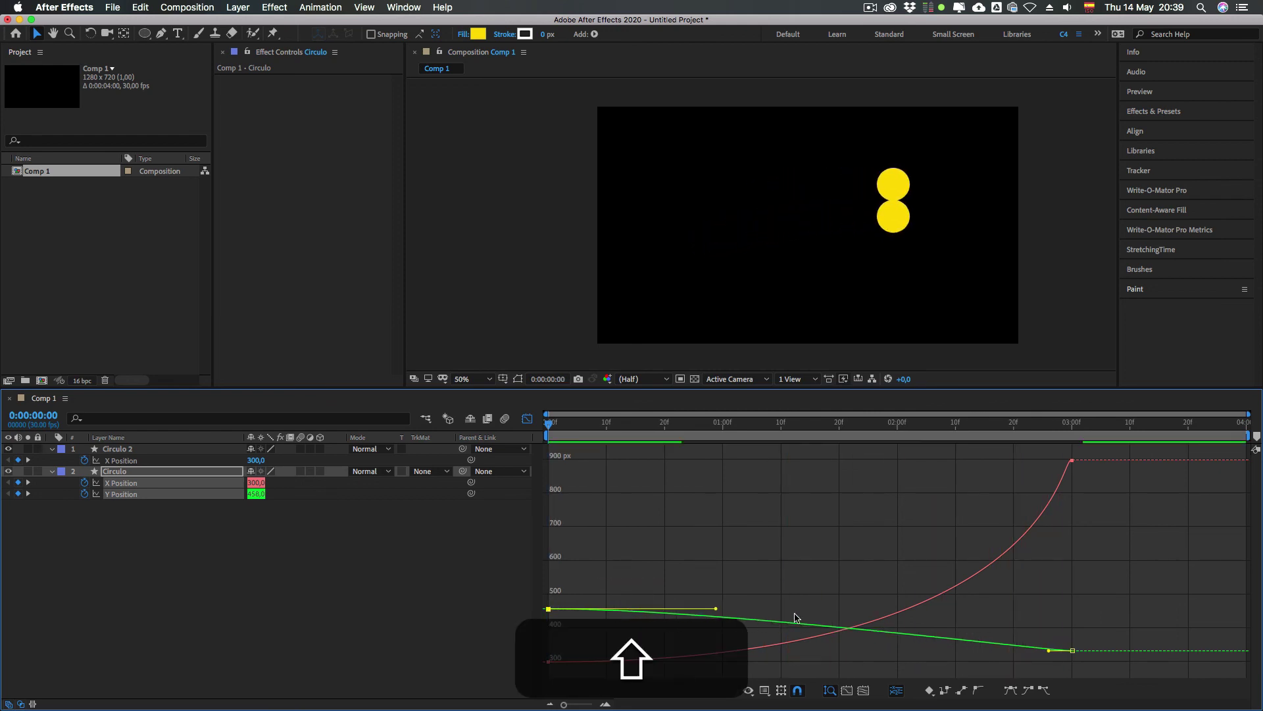
drag(796, 618, 1049, 643)
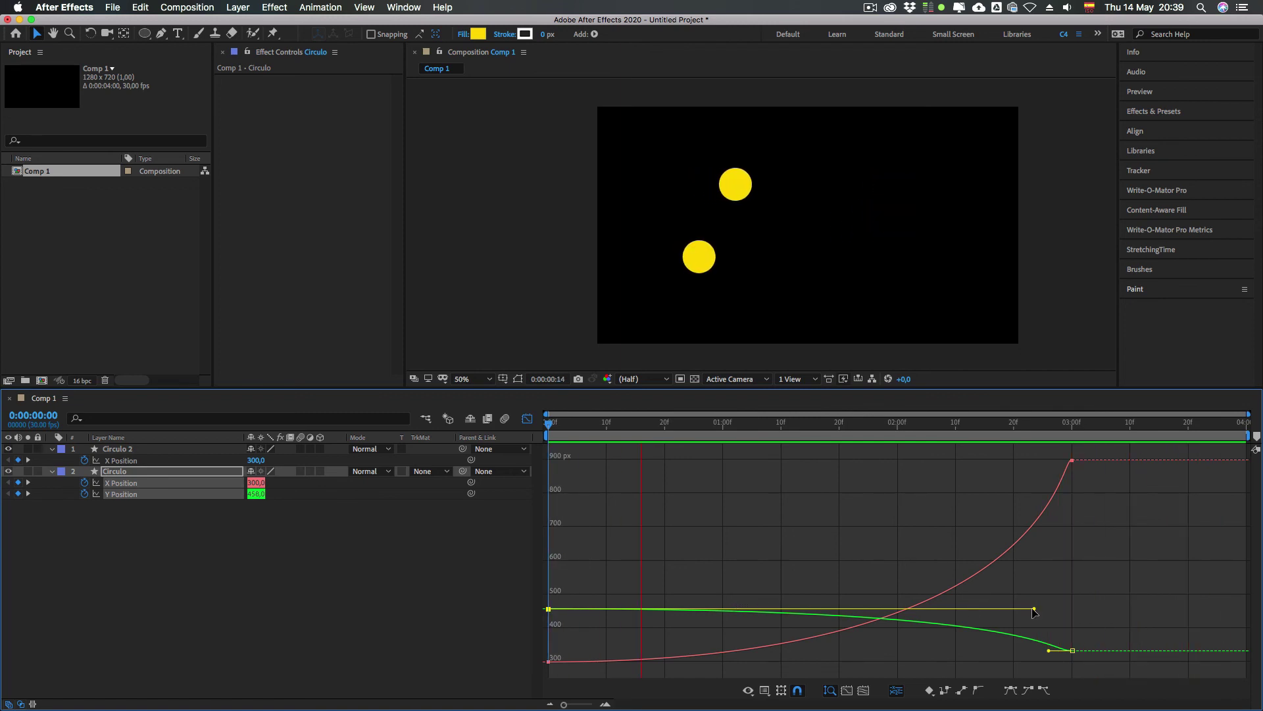
Step: Soften Circulo's Y Position curve, shortening the outgoing handle to about 0:00:01:27 and the incoming handle to about 0:00:02:28, and check 0:00:01:20
drag(1033, 608, 879, 612)
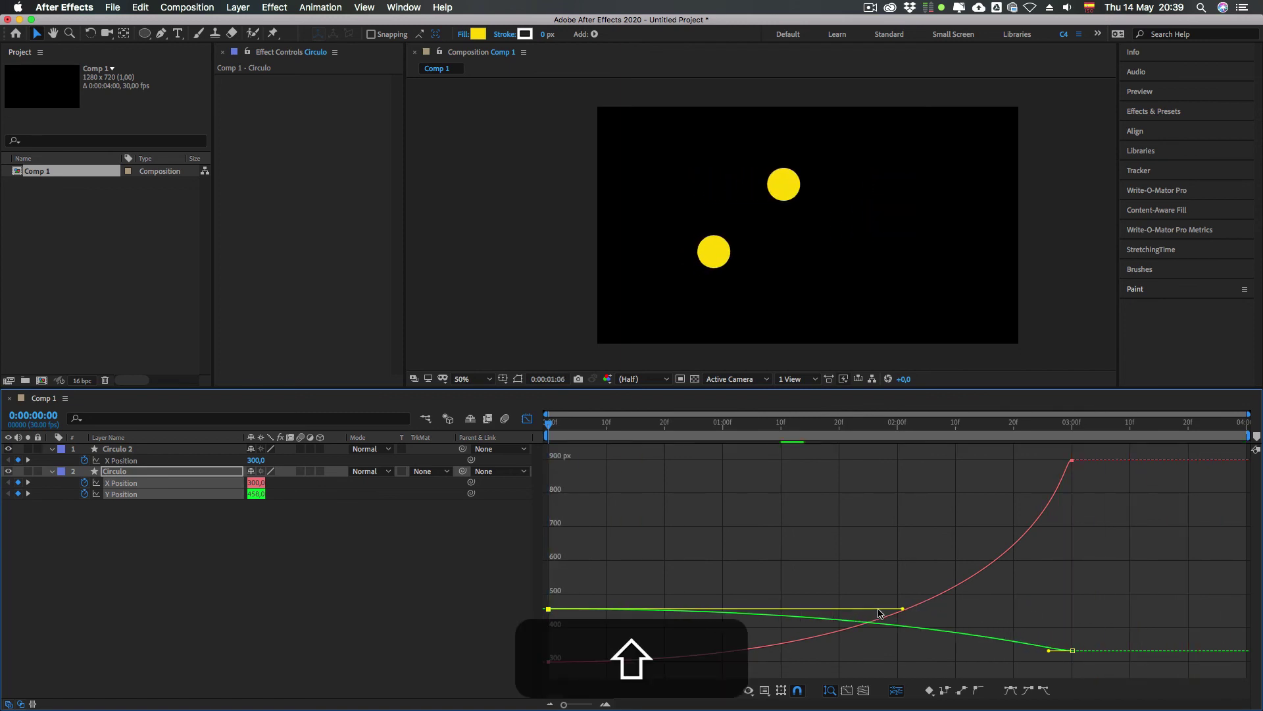
click(1056, 652)
drag(1056, 653, 1068, 652)
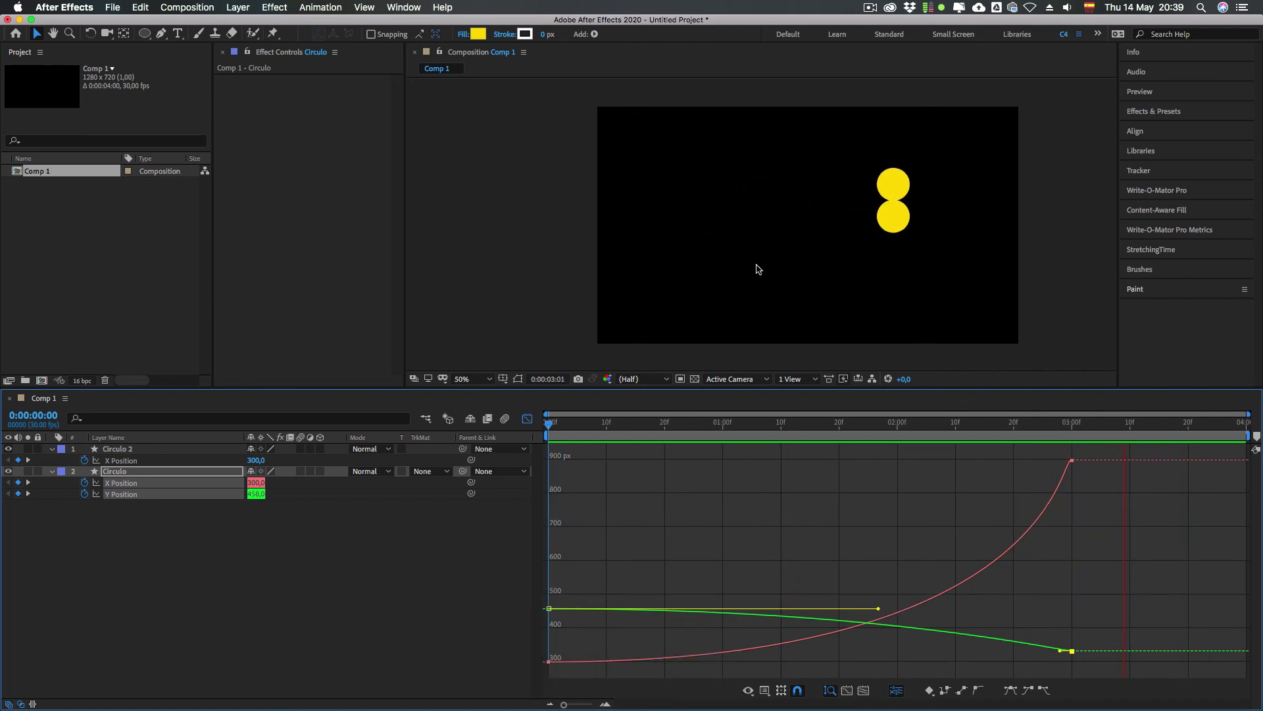
click(839, 423)
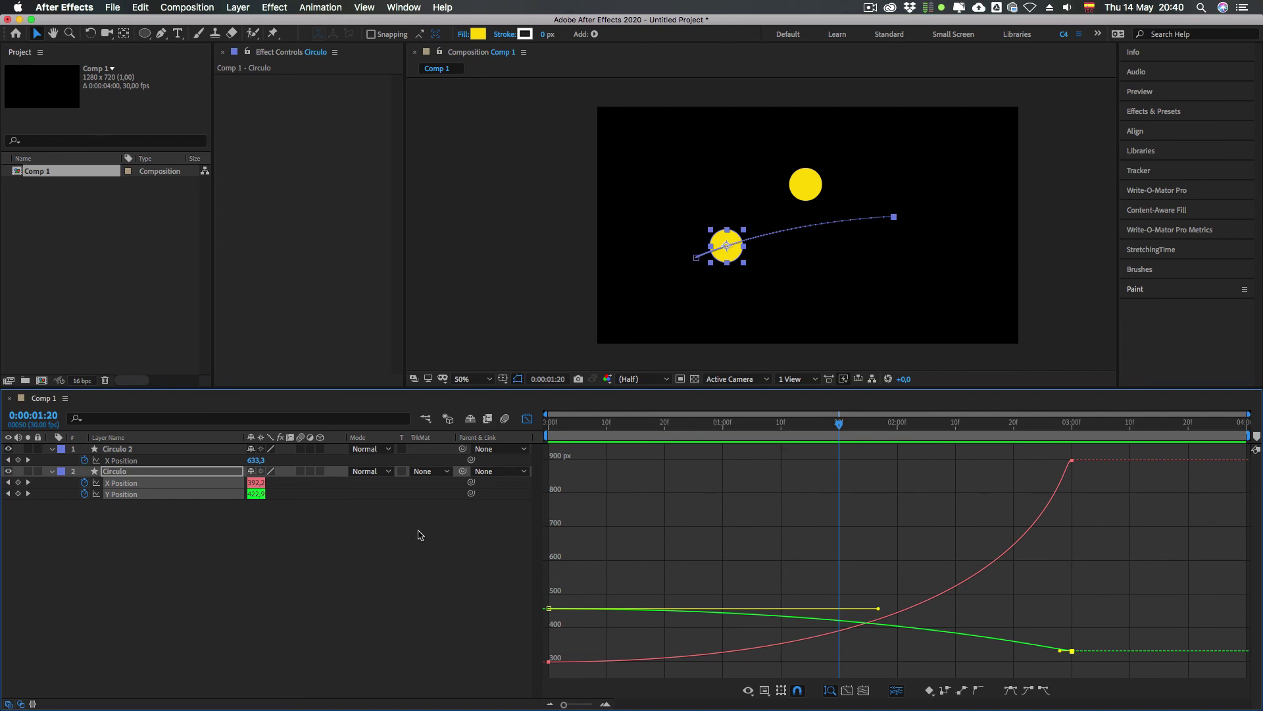
Step: Recombine Circulo's X Position and Y Position into a single Position property, keeping the automatic graph type selection
click(227, 514)
drag(177, 516, 121, 471)
right_click(129, 497)
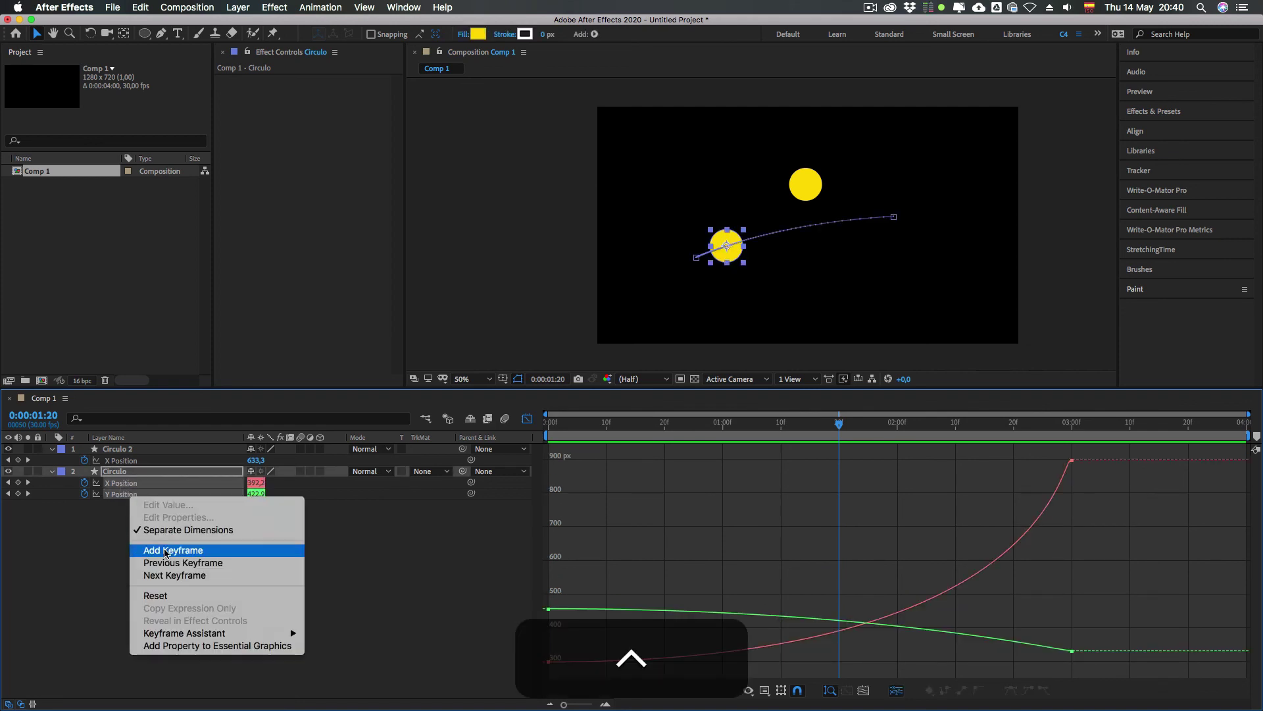
click(189, 533)
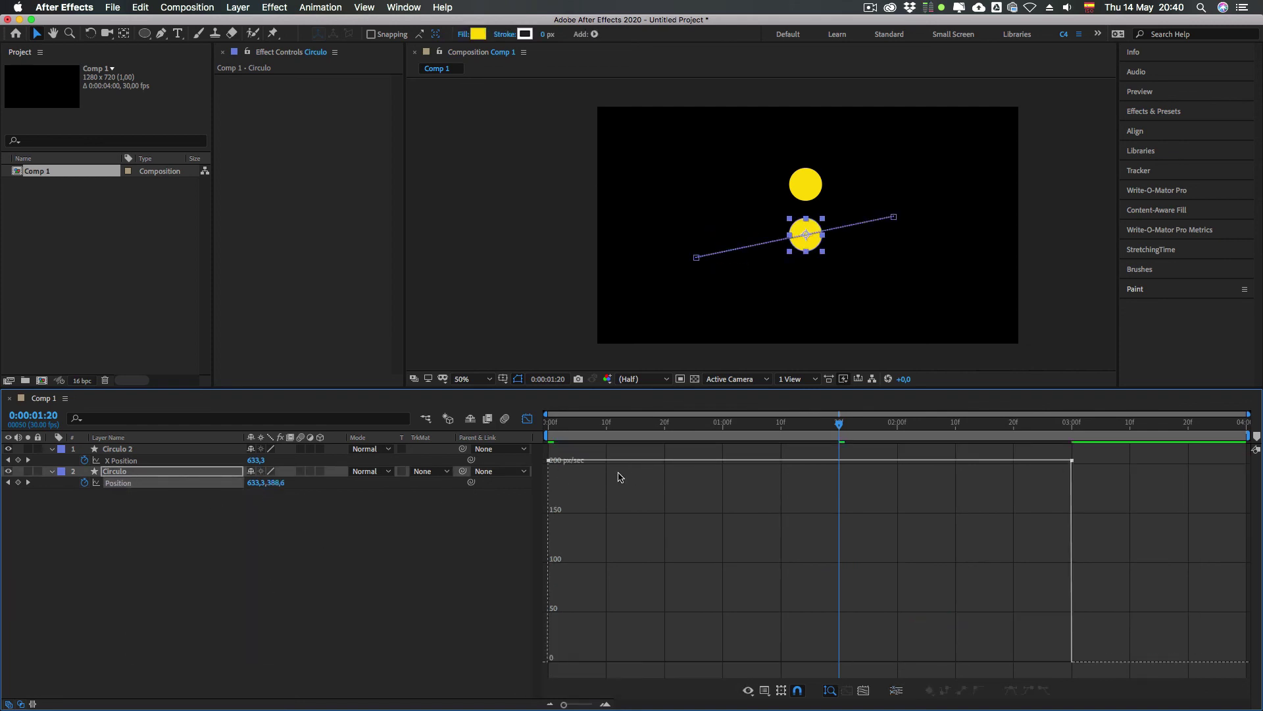
click(765, 690)
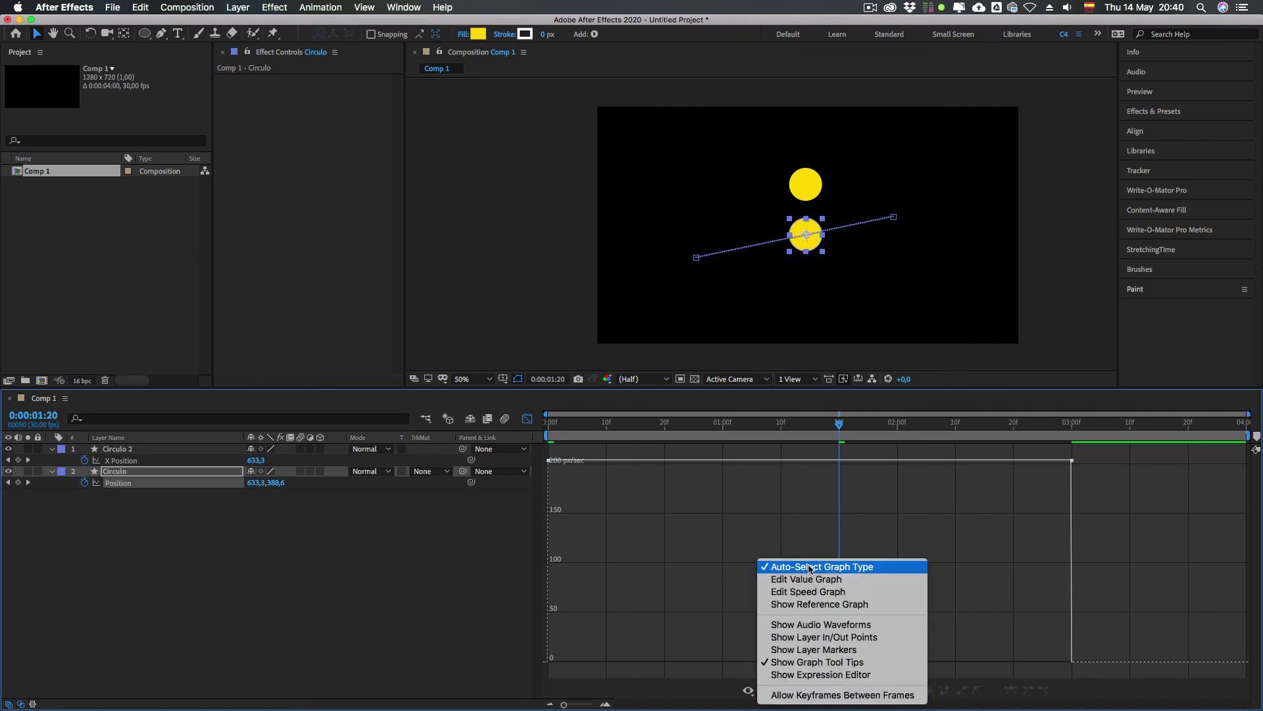
click(643, 496)
Step: Apply Easy Ease to both of Circulo's Position keyframes, extend the end keyframe's incoming handle to about 0:00:01:15, and preview the motion
drag(762, 431, 734, 428)
drag(1106, 491, 1056, 454)
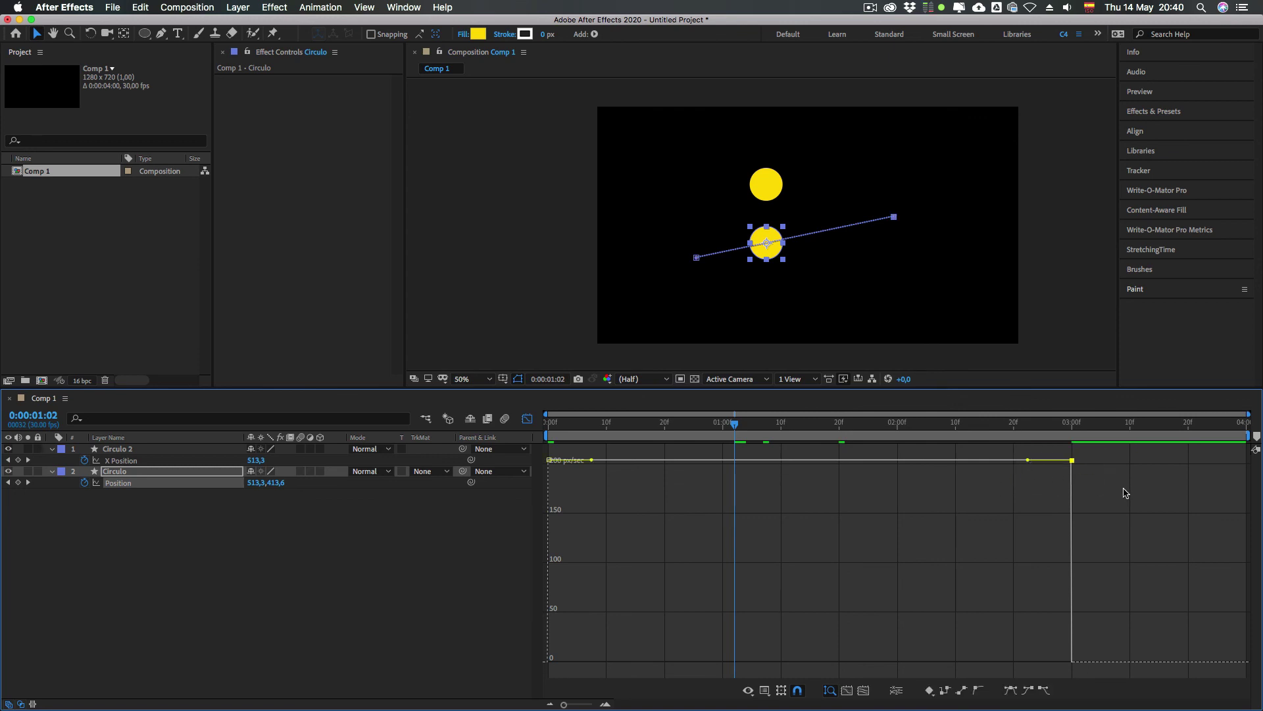
drag(1125, 491, 544, 456)
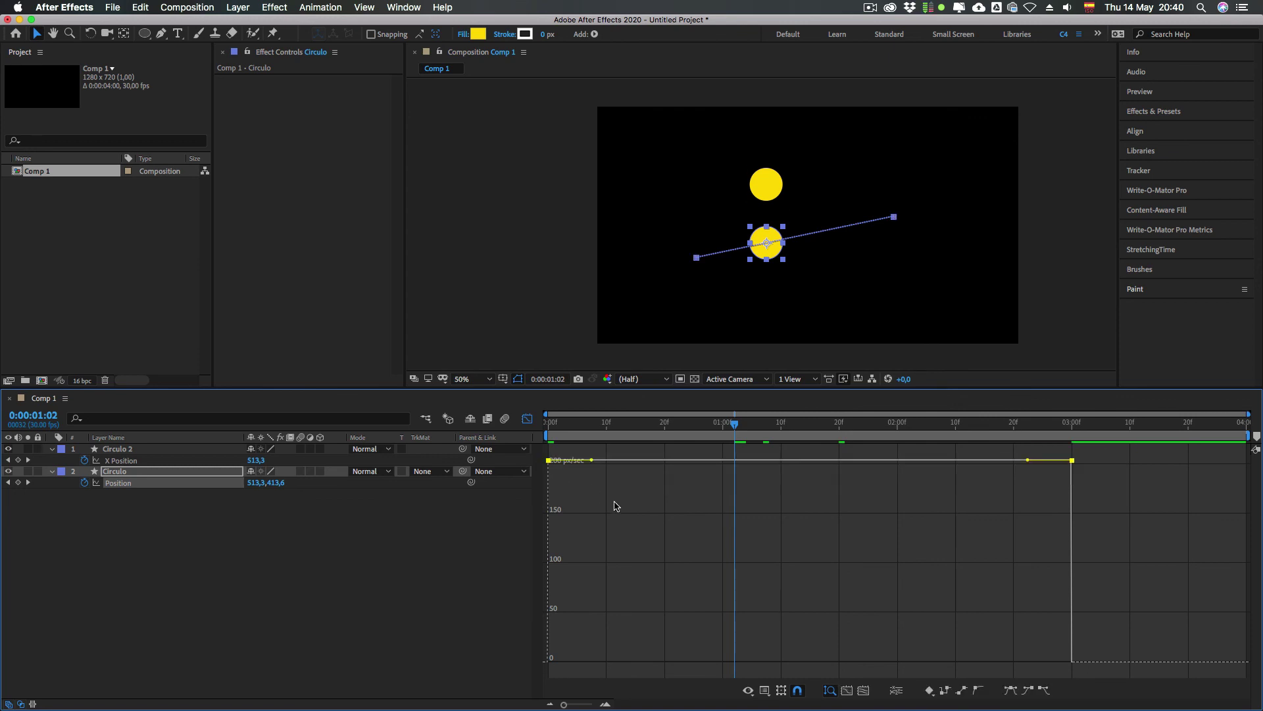
click(1012, 691)
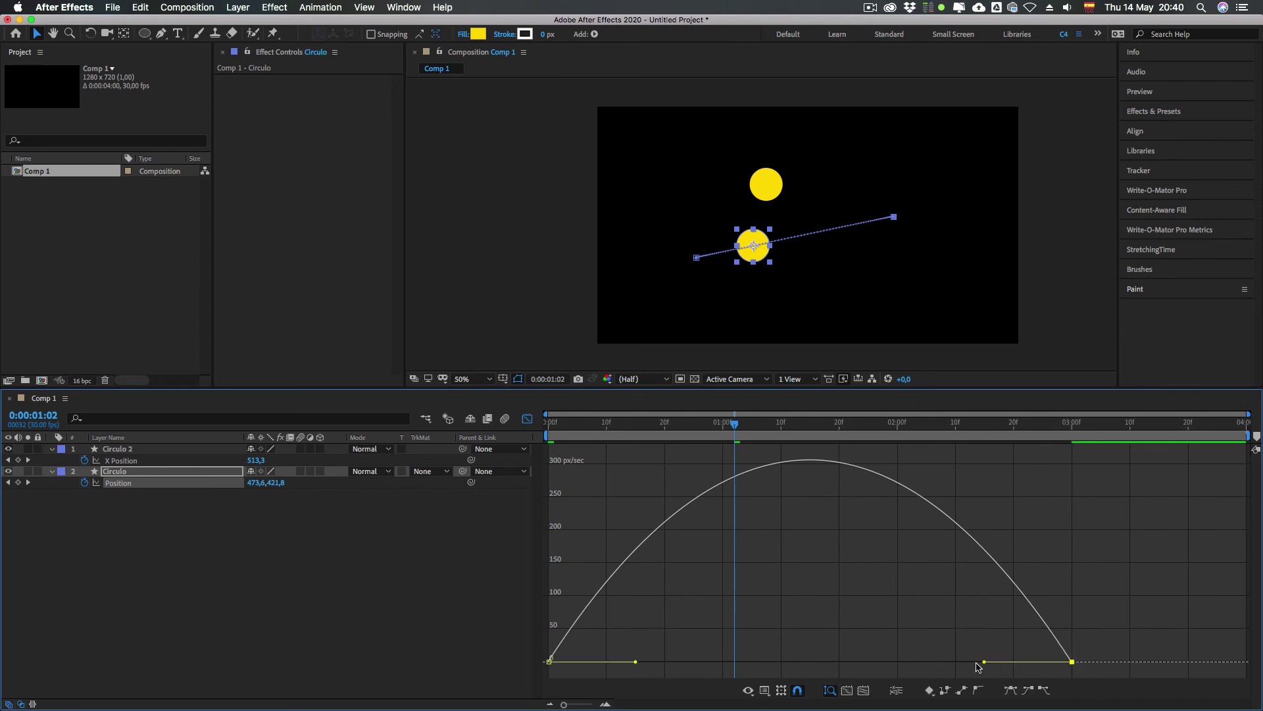
drag(977, 666, 758, 665)
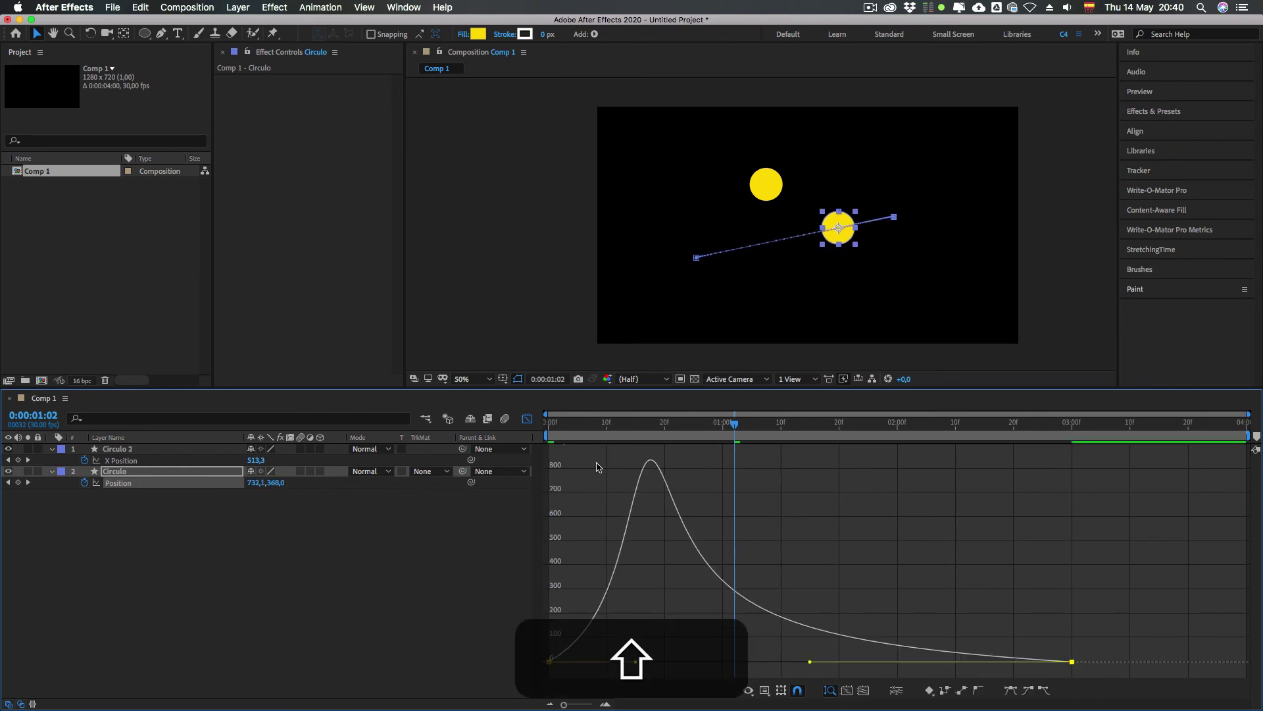
key(space)
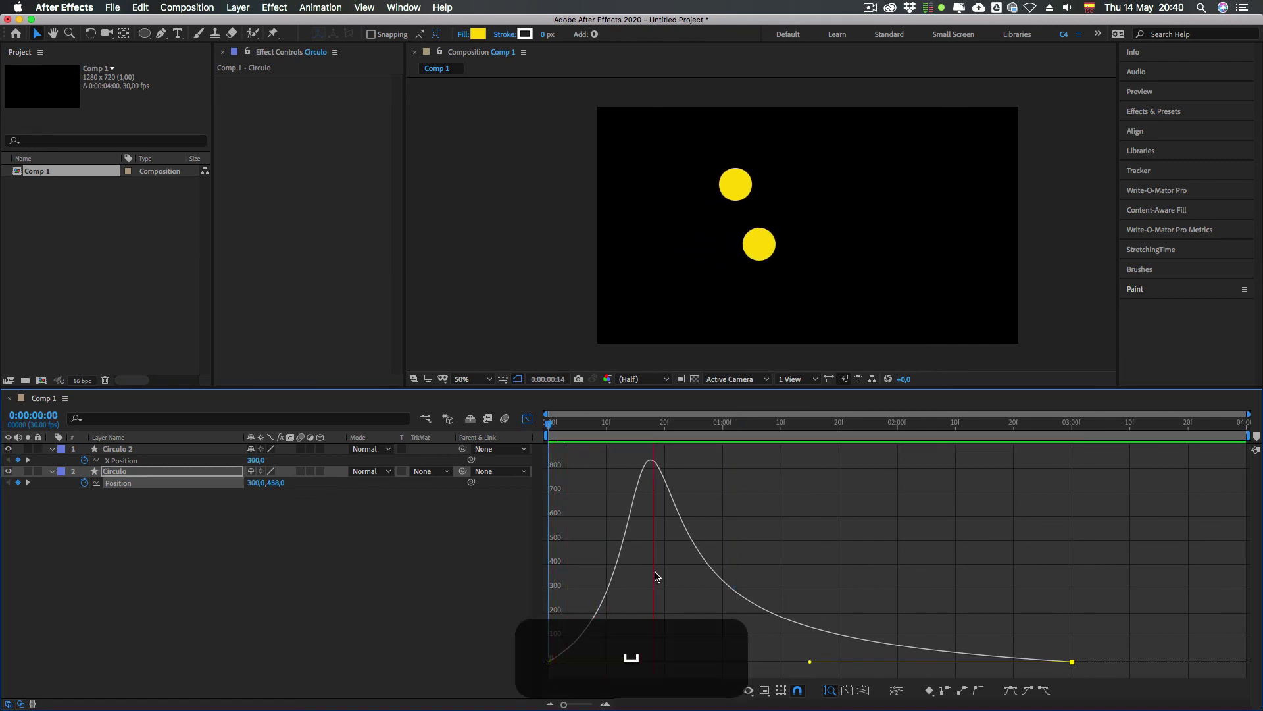